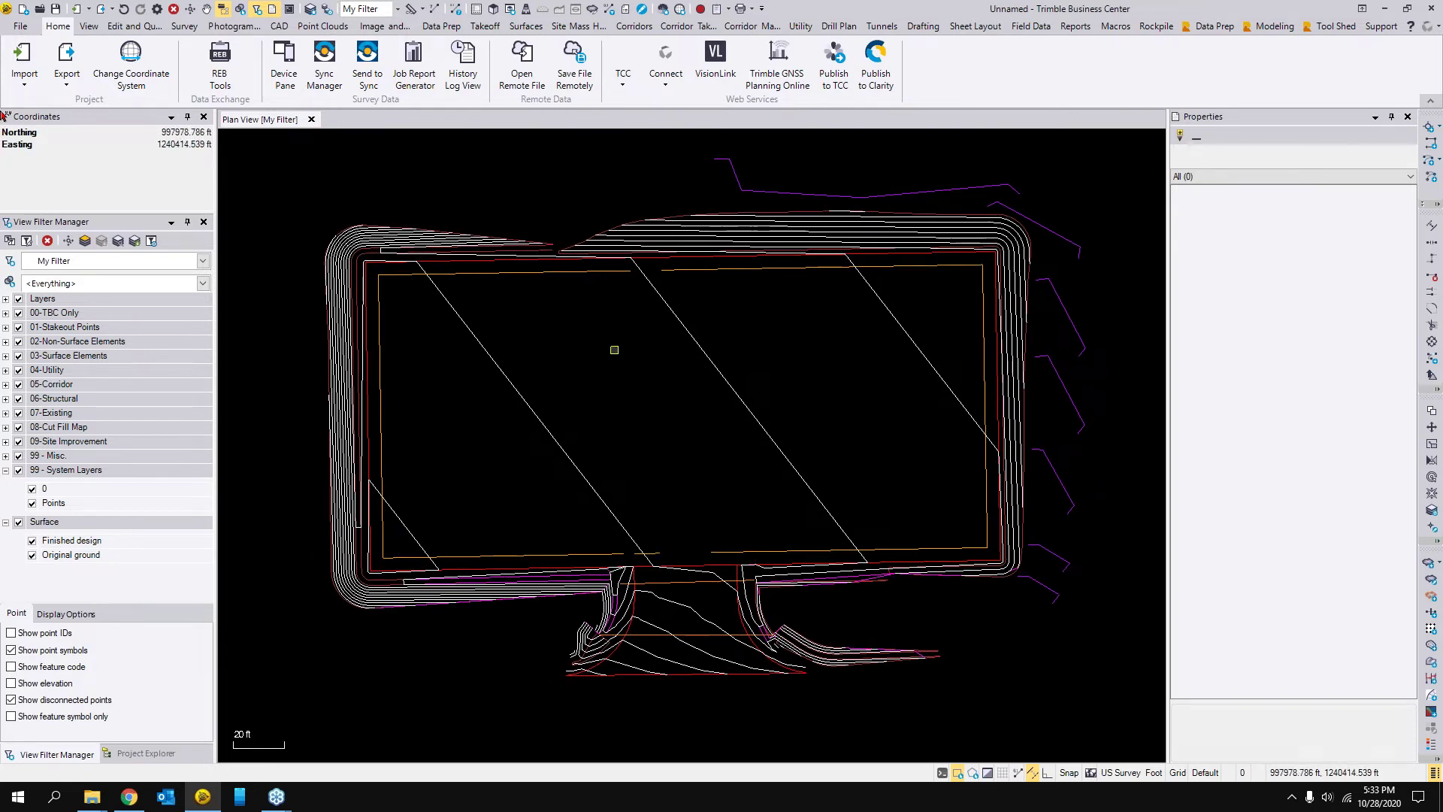
left_click_drag(583, 447, 600, 491)
scroll(519, 399, "up", 2)
scroll(517, 400, "down", 1)
left_click_drag(517, 400, 470, 329)
scroll(519, 382, "down", 1)
scroll(522, 376, "down", 2)
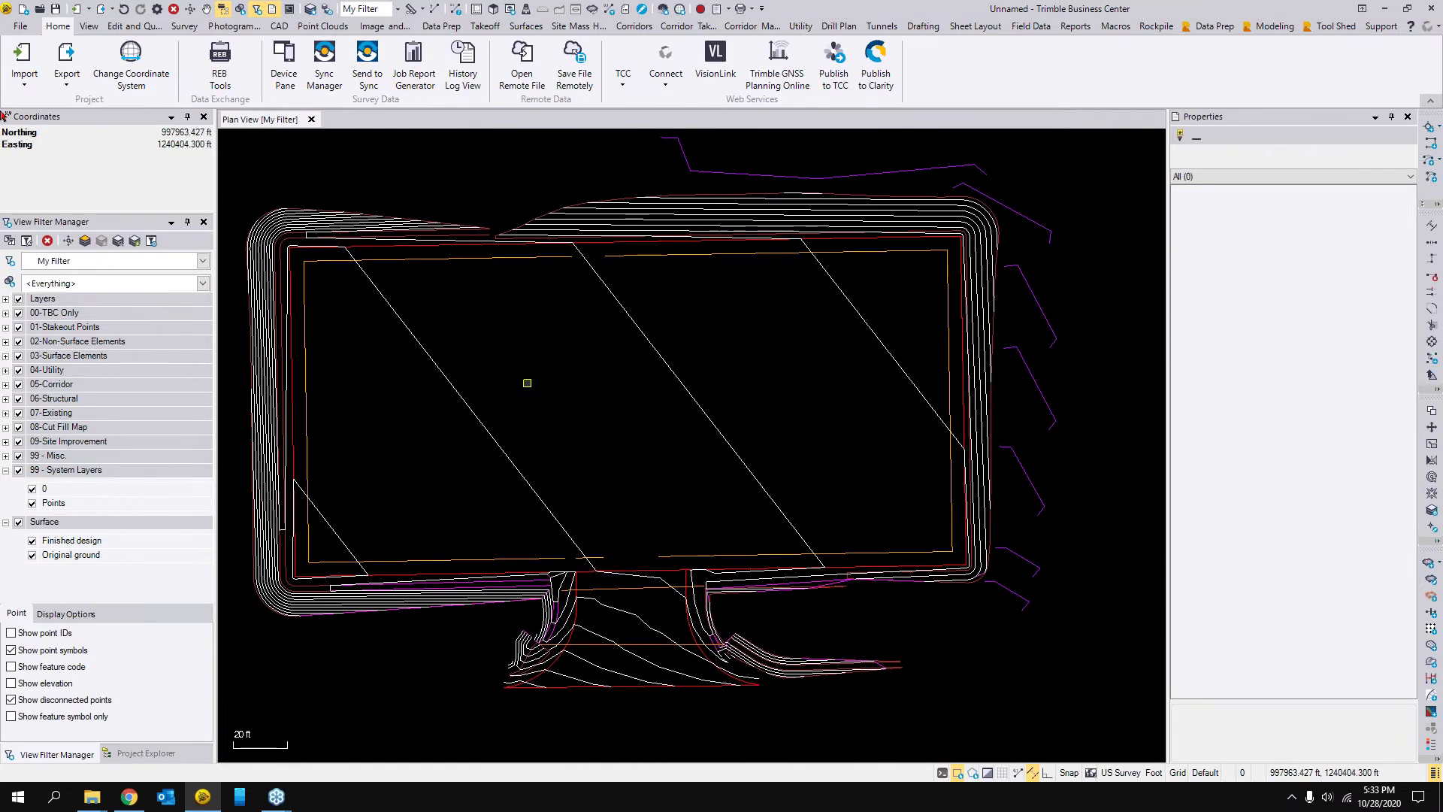
- Open Orangeville Energy Storage.pdf from the Background Images Webinar folder in the PDF viewer
mouse_move(92, 797)
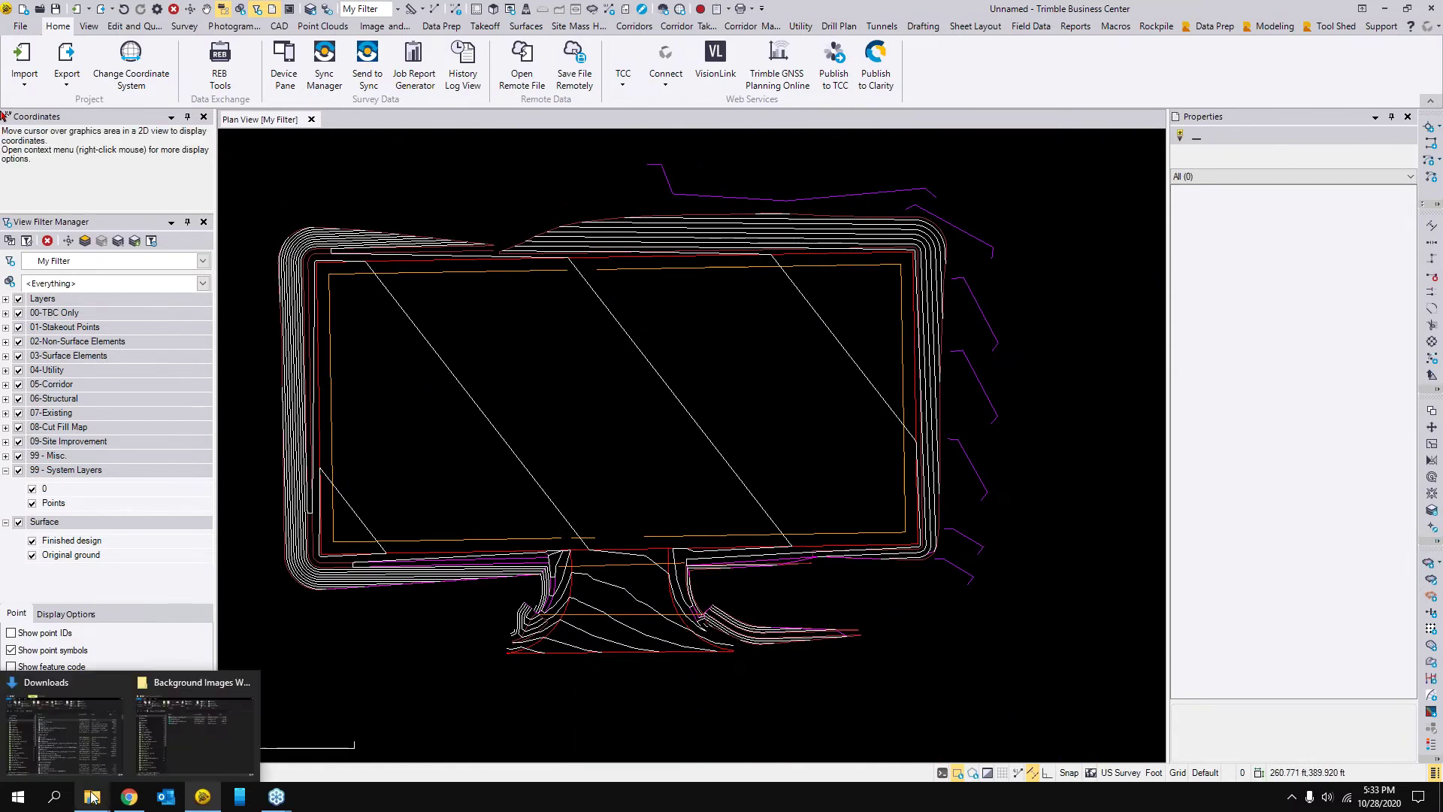
left_click(174, 750)
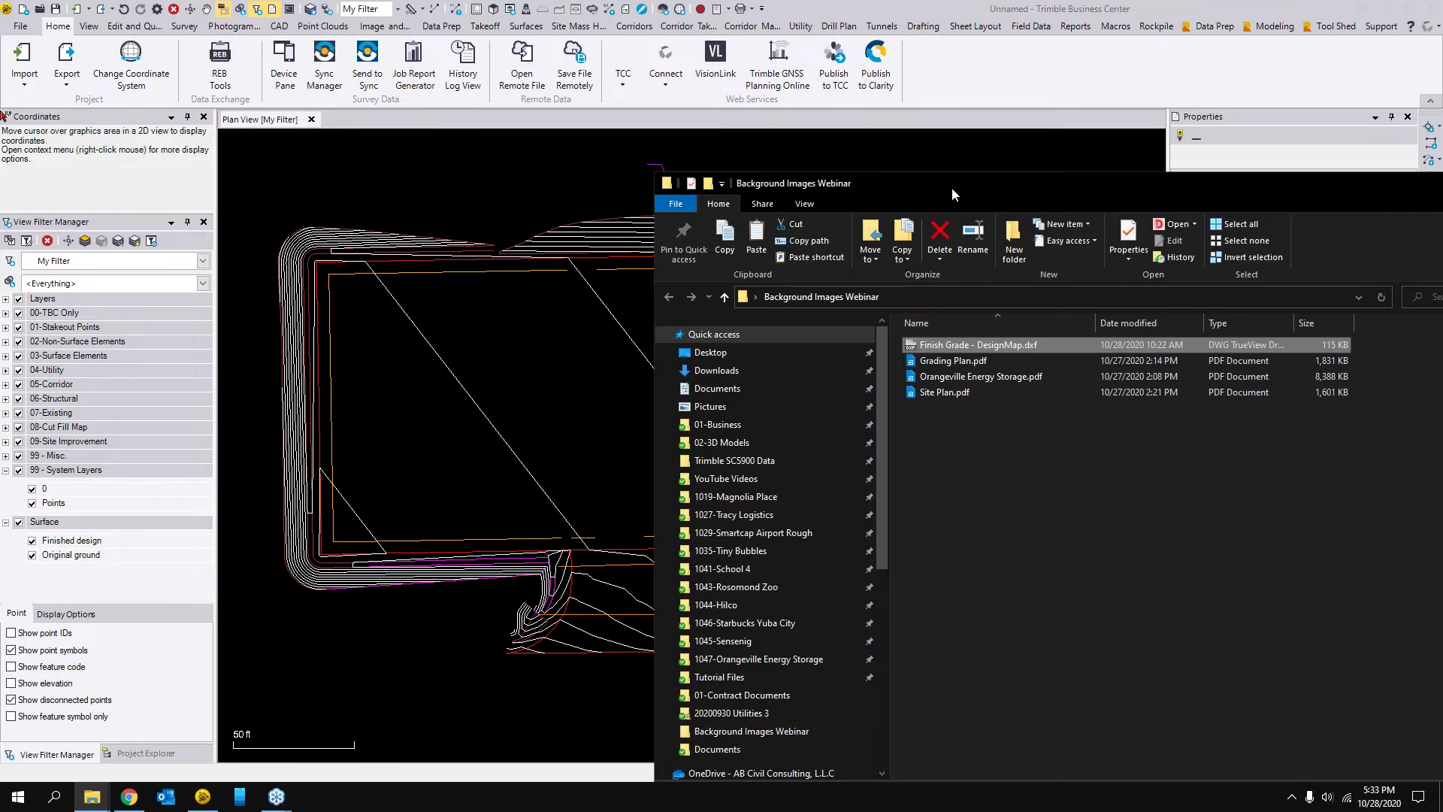
left_click_drag(951, 188, 880, 172)
left_click(885, 363)
double_click(888, 365)
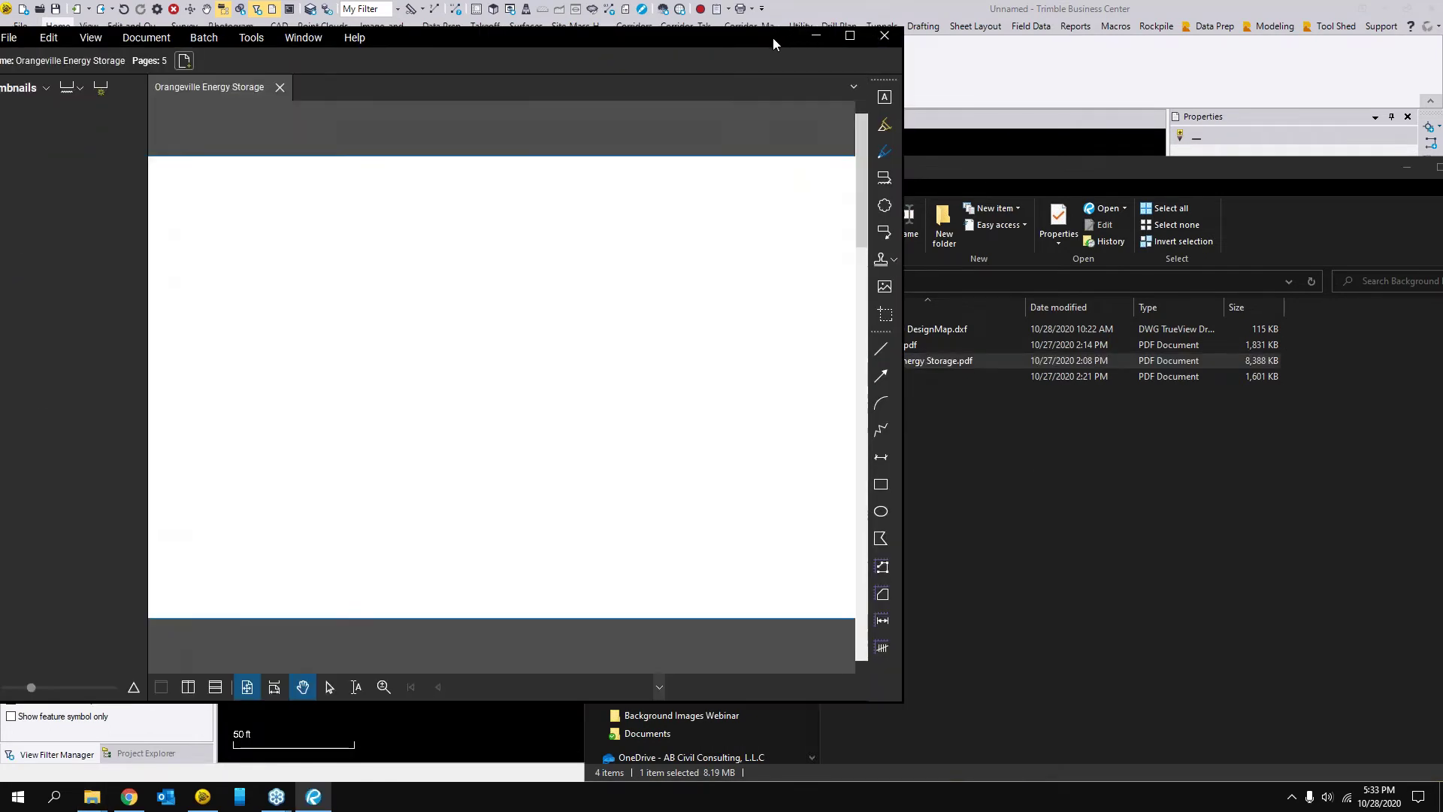
left_click_drag(773, 37, 944, 63)
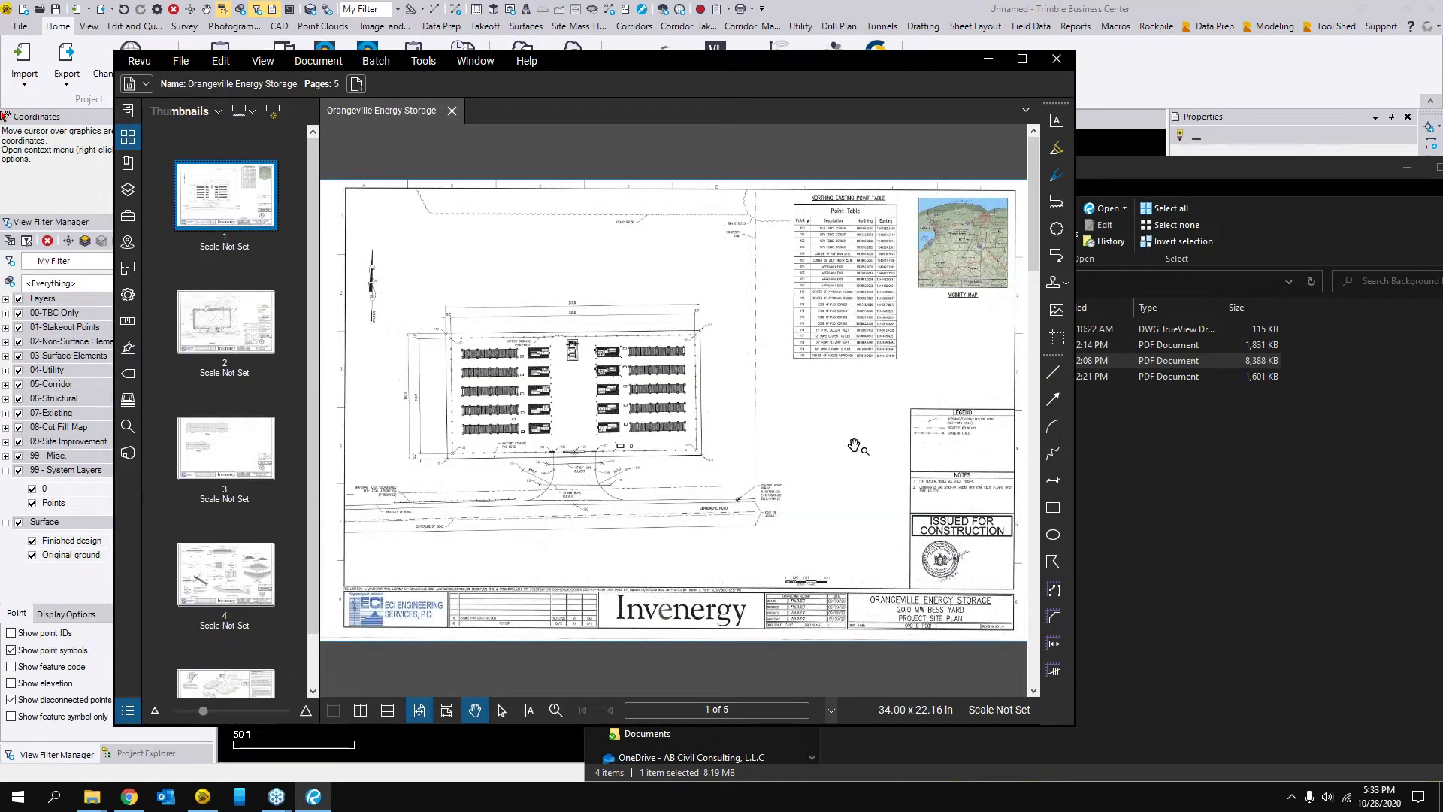
- Review the sheets of the Orangeville Energy Storage plan set, finish on the site grading plan, and minimize the viewer
left_click(226, 322)
left_click(226, 448)
scroll(222, 473, "down", 1)
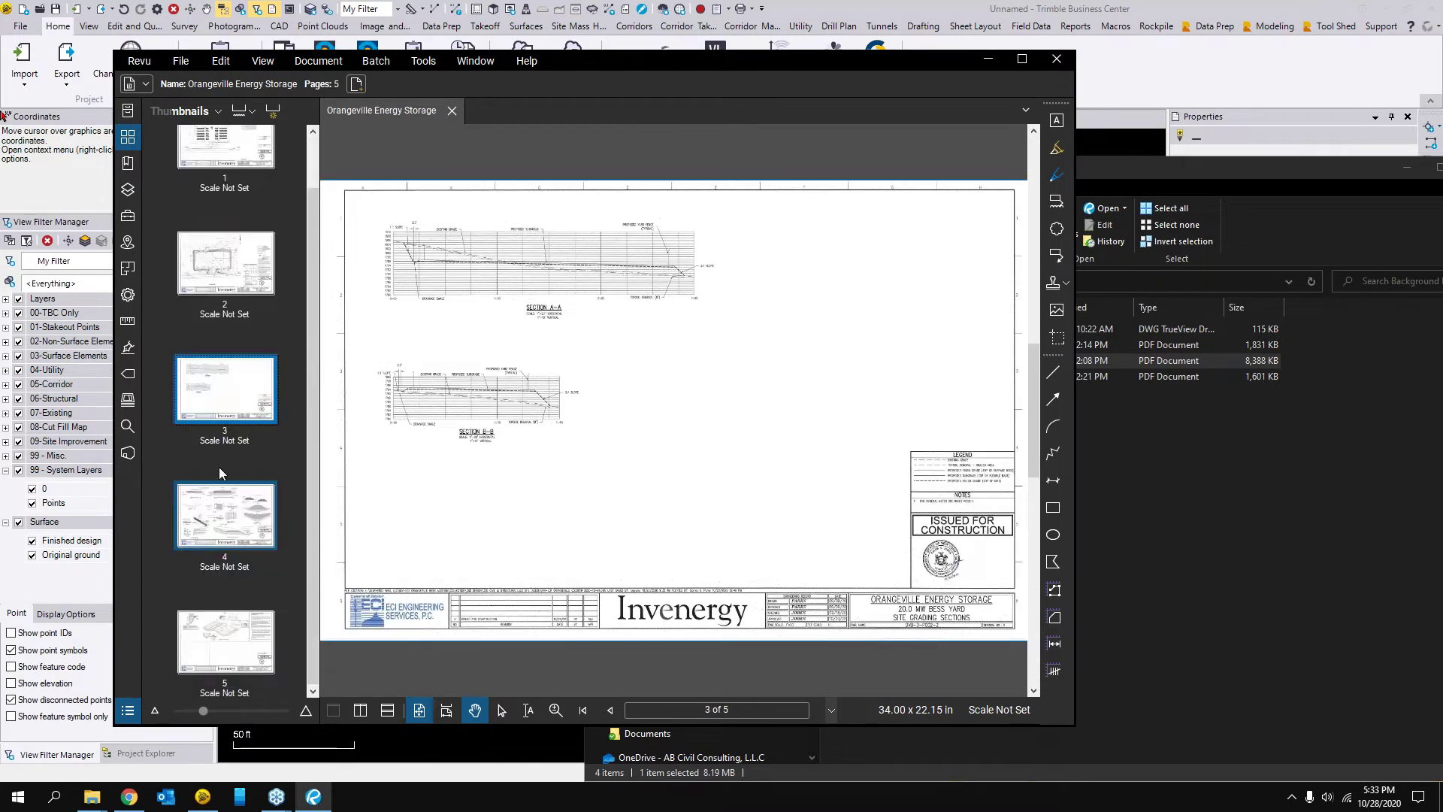
left_click(225, 516)
scroll(345, 485, "down", 1)
scroll(226, 248, "up", 1)
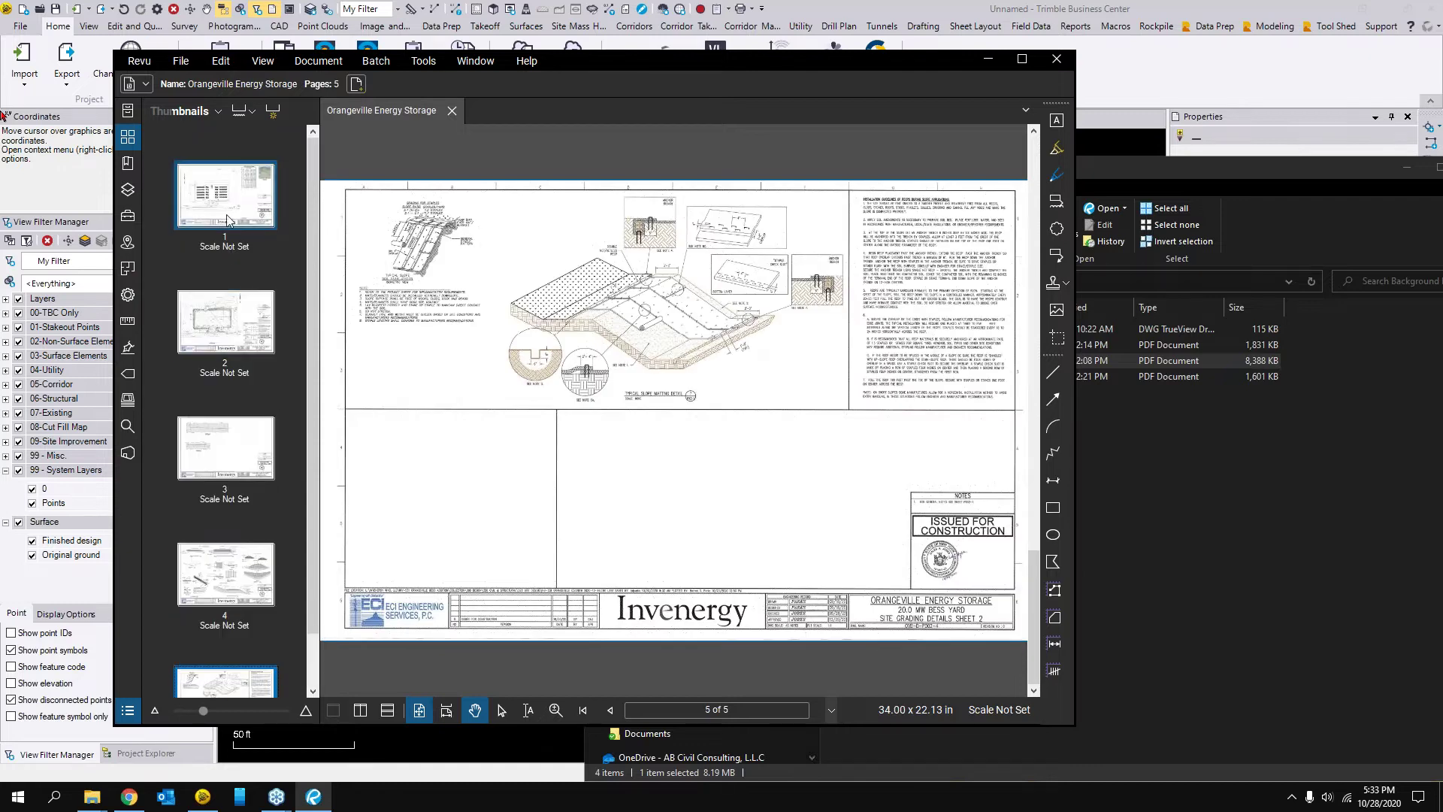
left_click(226, 204)
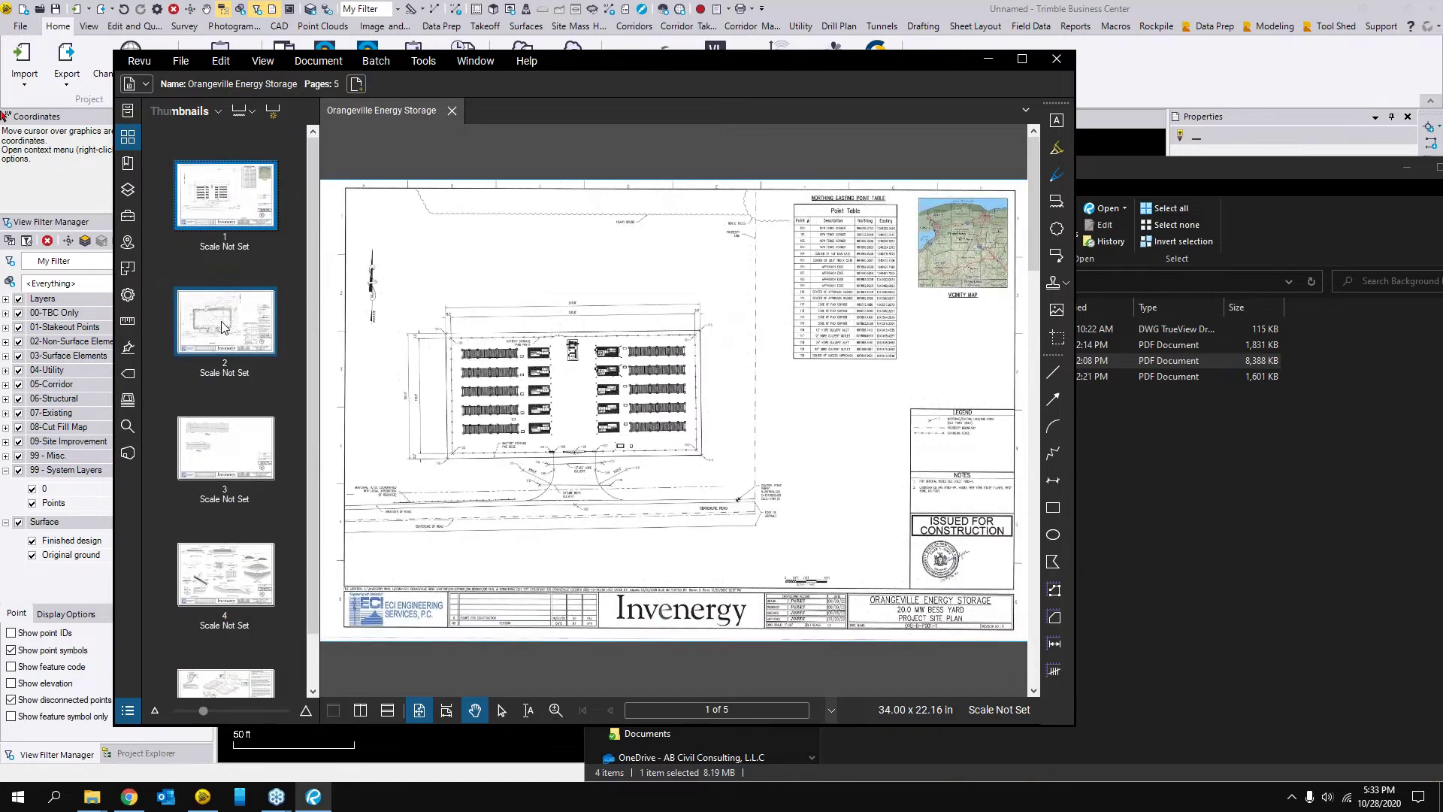
left_click(222, 327)
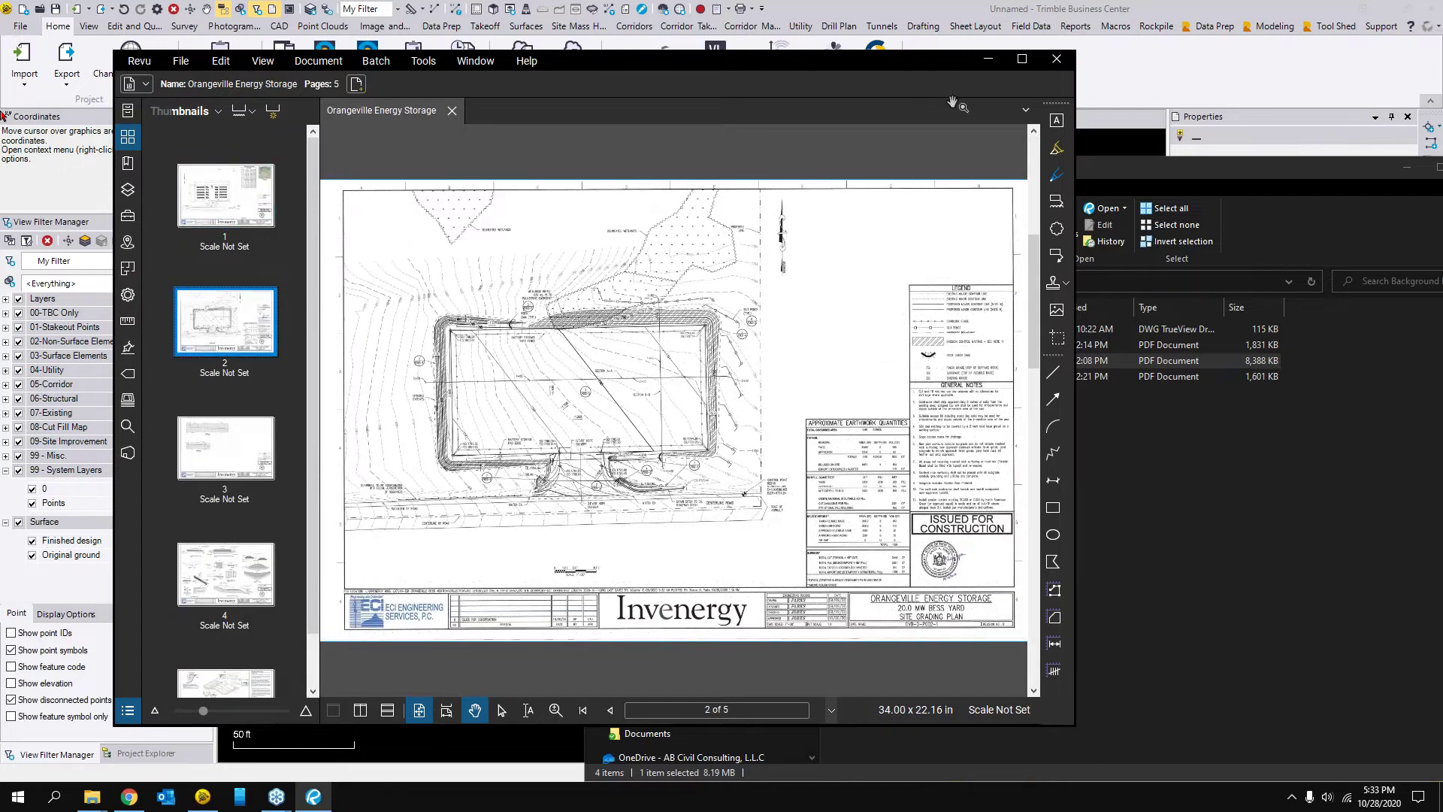
left_click_drag(872, 67, 931, 91)
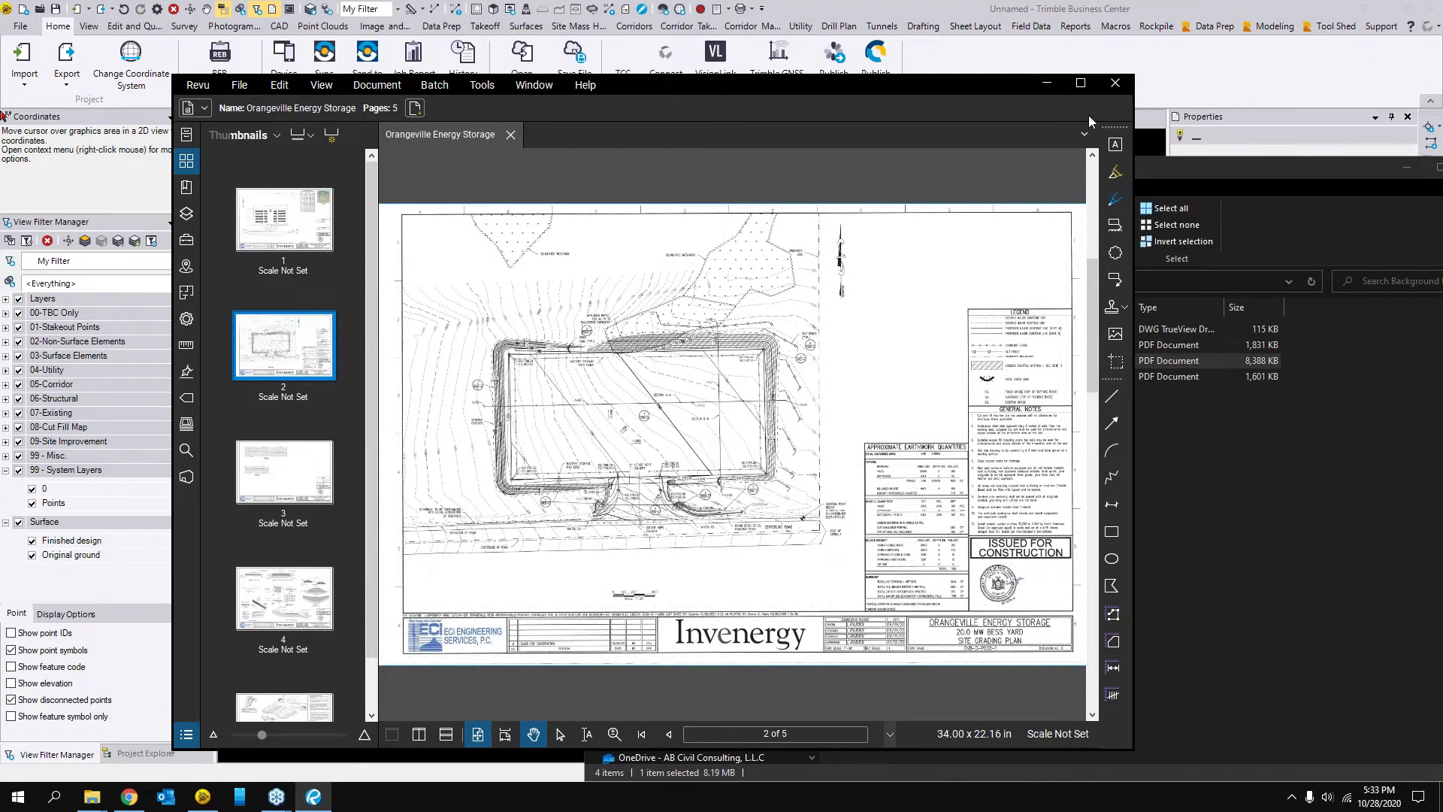
left_click(1048, 87)
- Open the single-sheet Grading Plan.pdf from the Background Images Webinar folder
left_click(873, 377)
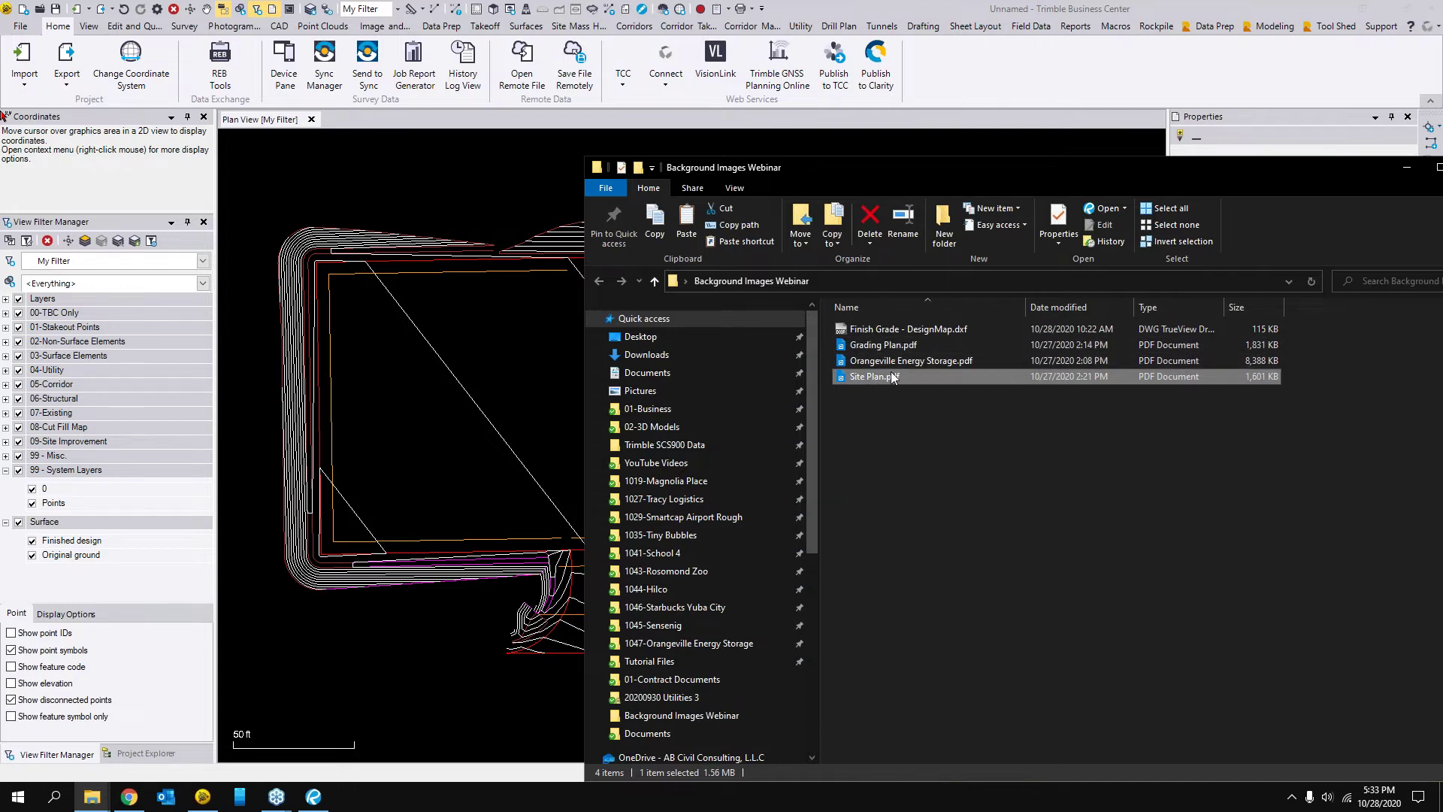
left_click(883, 345)
left_click(883, 386)
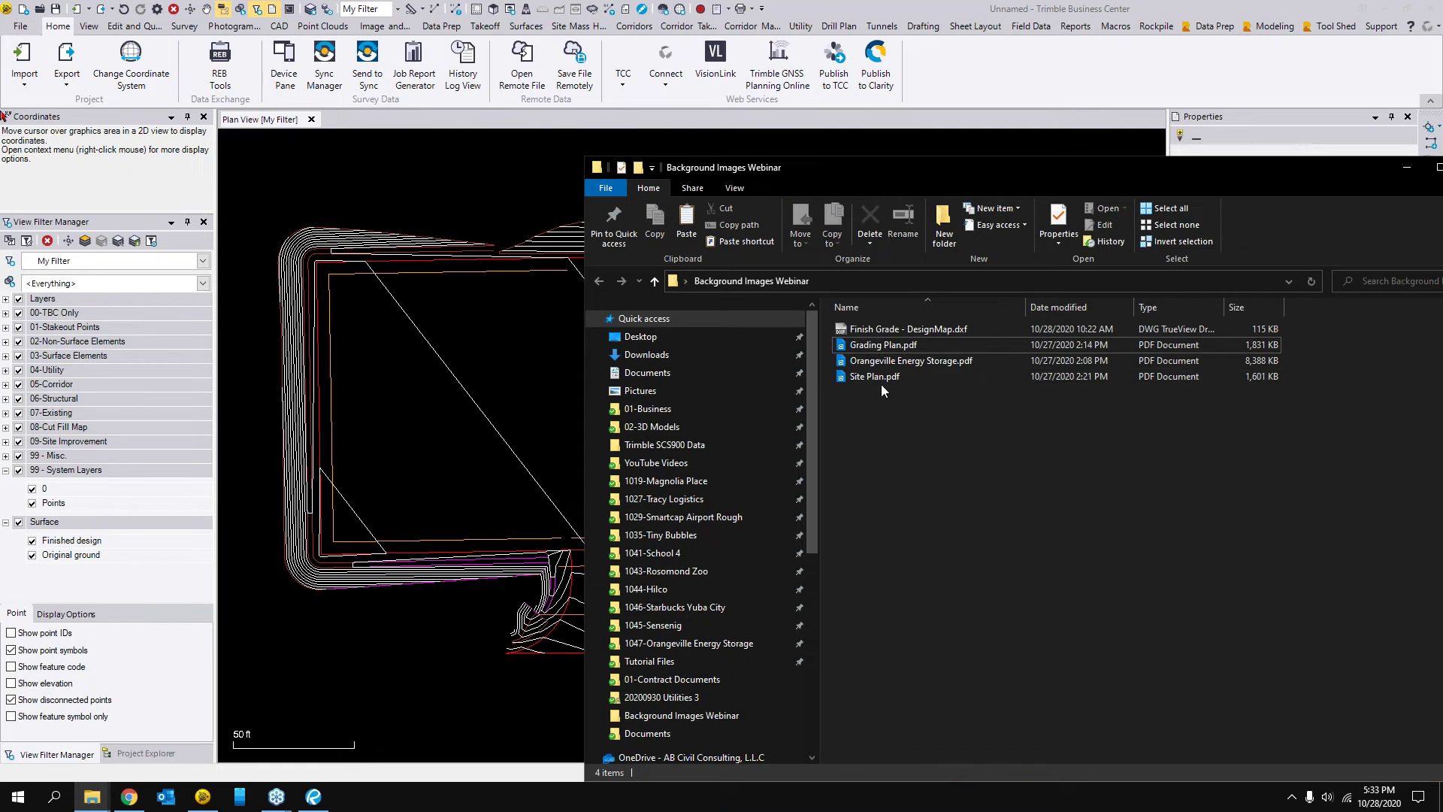
left_click(881, 382)
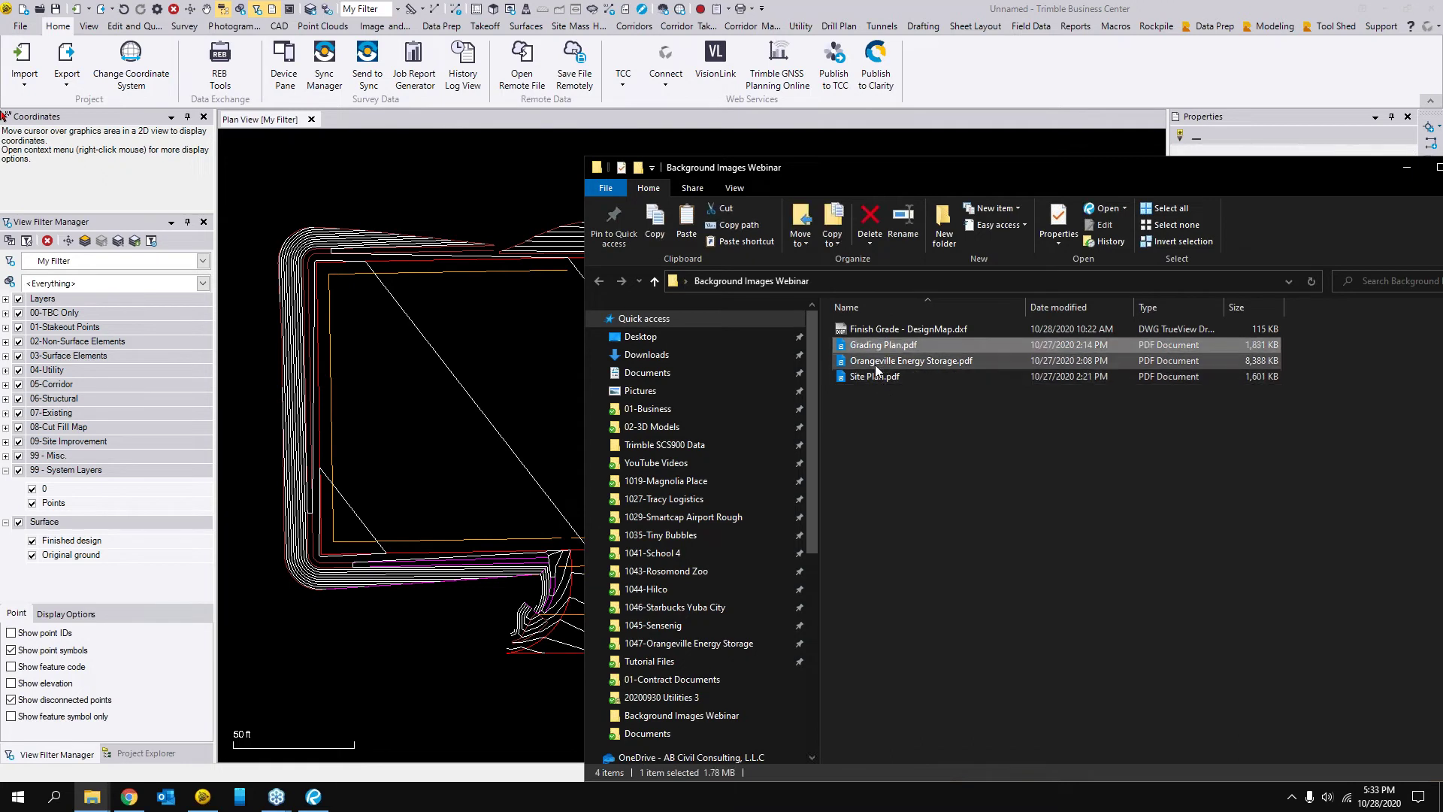
left_click(877, 347)
double_click(897, 350)
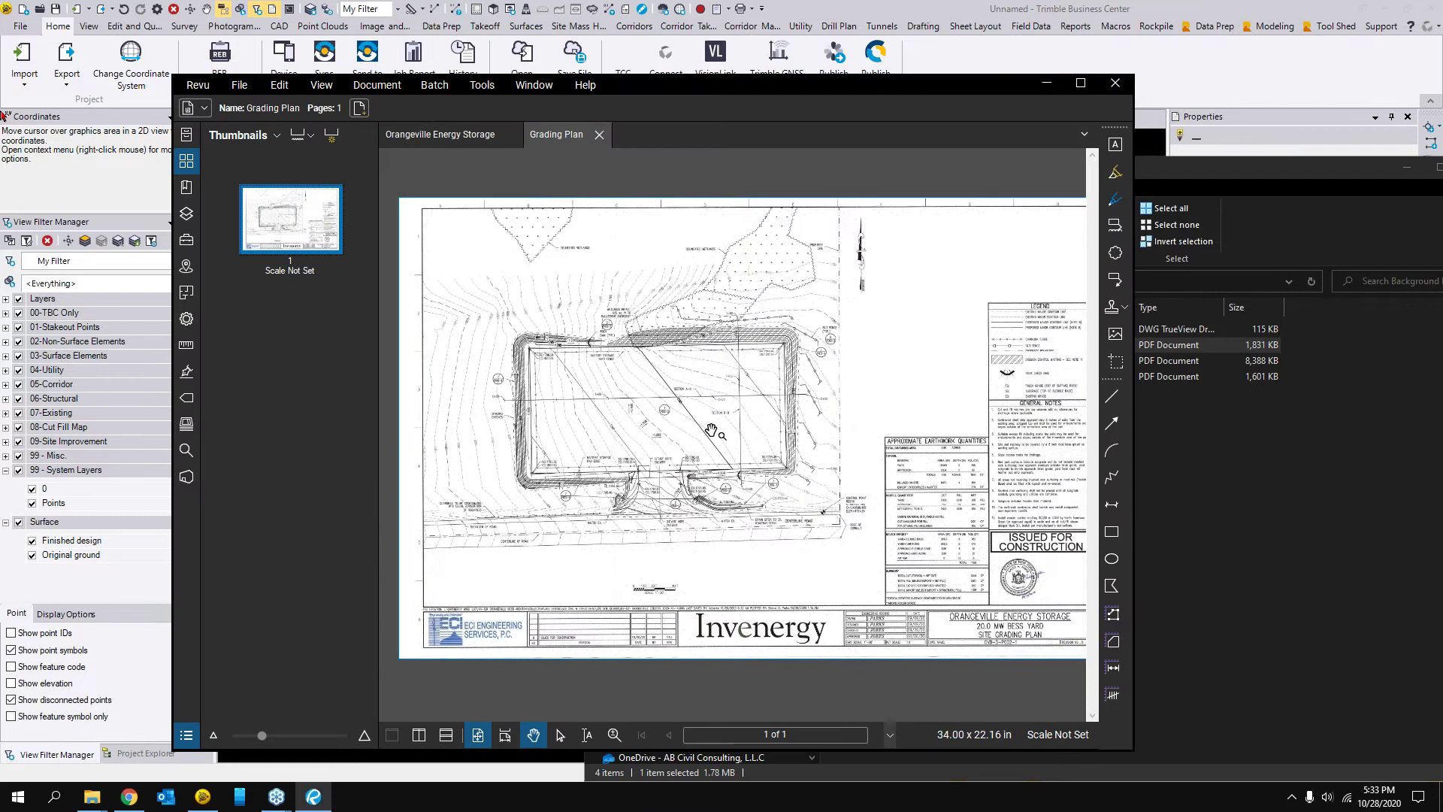
- Examine the battery storage pad on the grading plan, close that document, and minimize the PDF viewer
scroll(651, 427, "up", 2)
left_click_drag(654, 423, 690, 455)
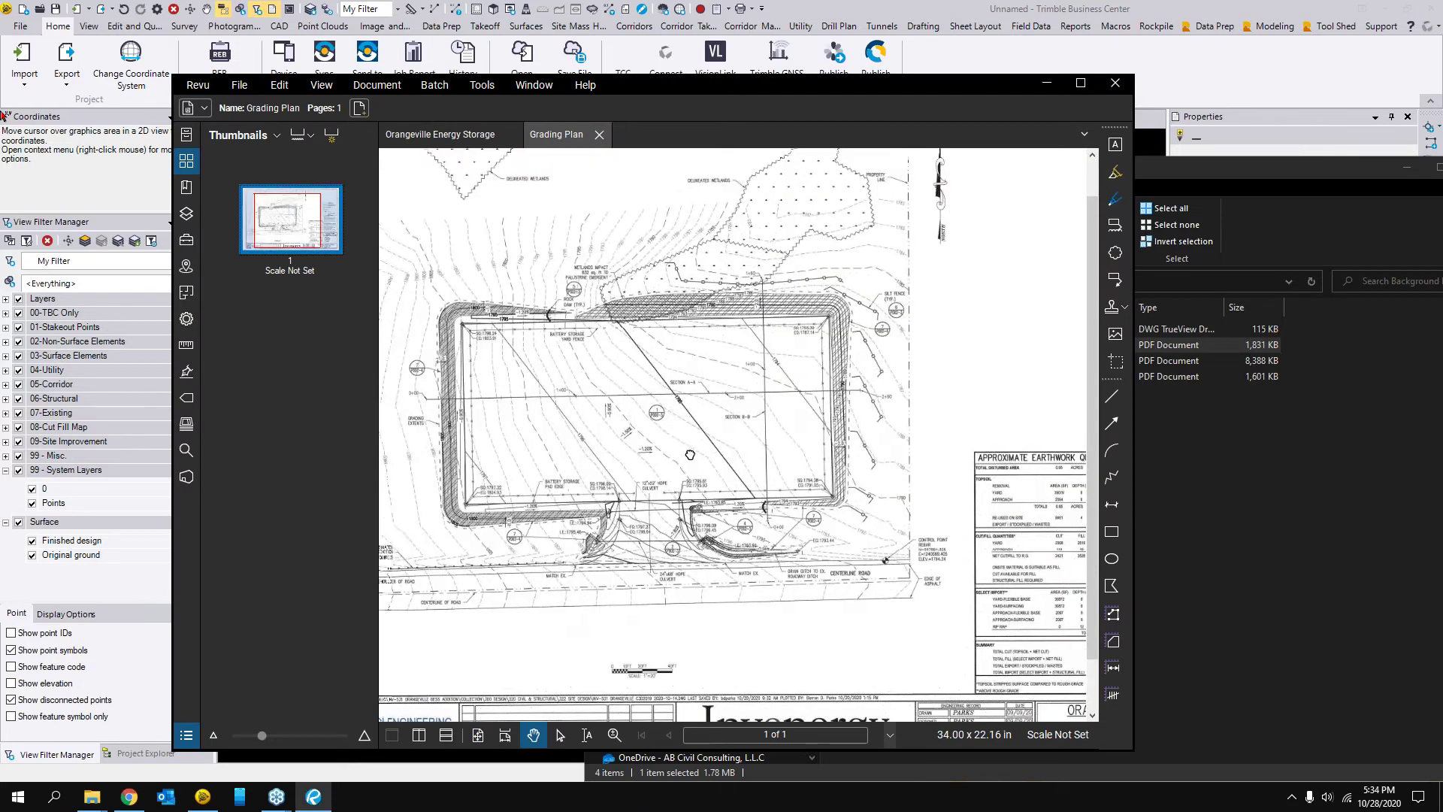
scroll(691, 455, "down", 1)
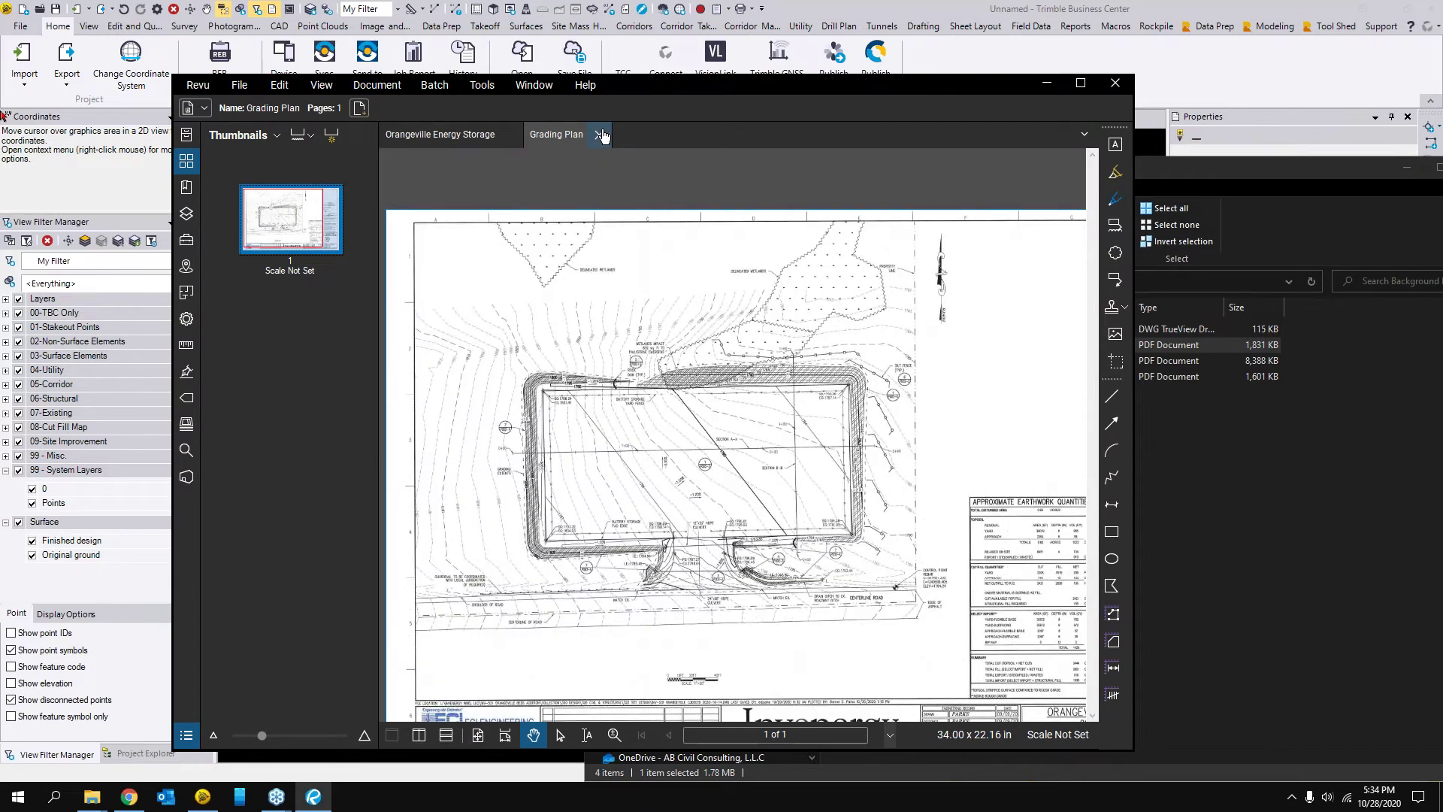
left_click(600, 135)
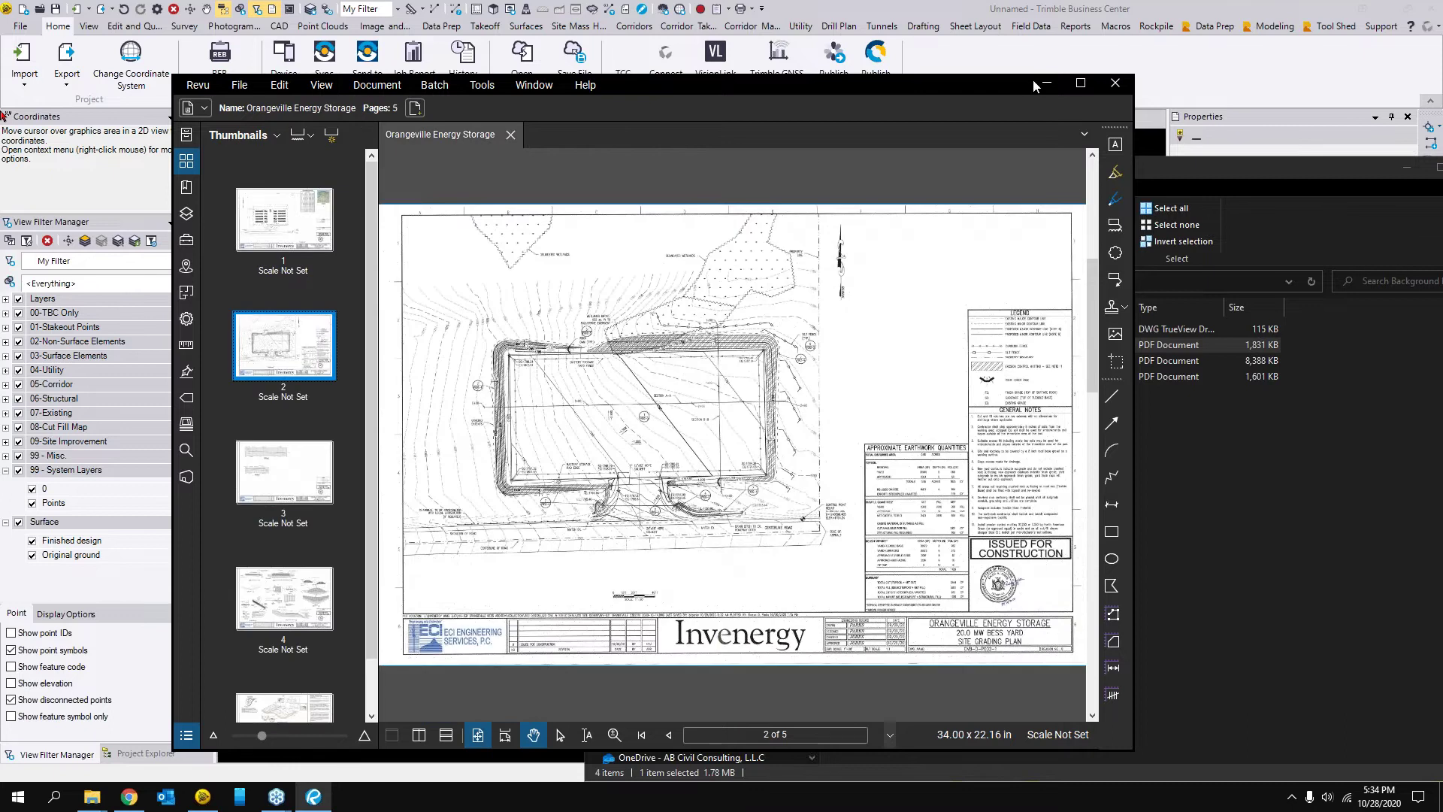
left_click(1045, 81)
- Import Grading Plan.pdf from the folder into the Trimble Business Center plan view and minimize the folder window
left_click_drag(872, 350, 562, 350)
left_click_drag(346, 336, 346, 336)
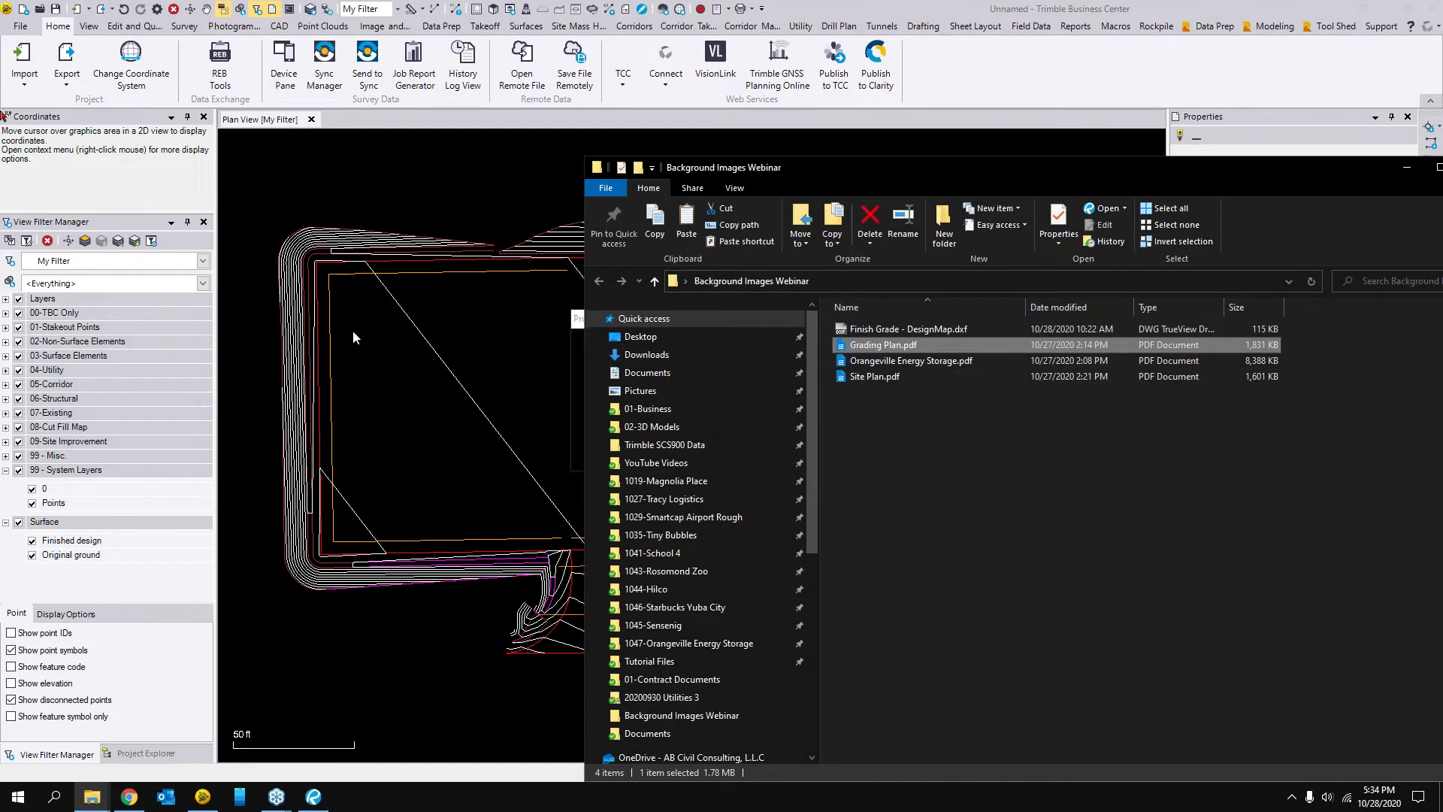
left_click(1406, 167)
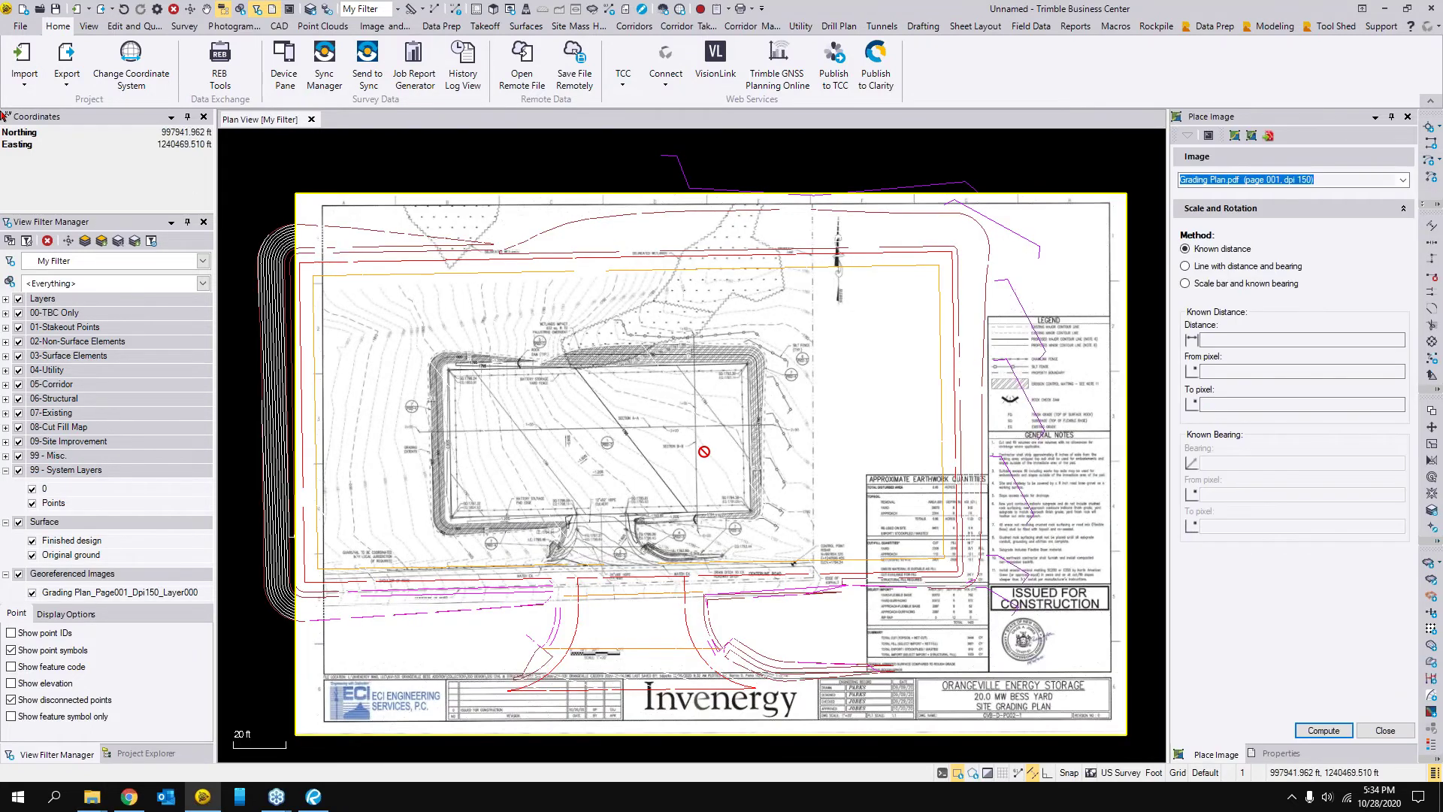
scroll(688, 448, "down", 2)
mouse_move(685, 441)
left_mouse_down()
mouse_move(621, 408)
mouse_move(597, 412)
left_mouse_up()
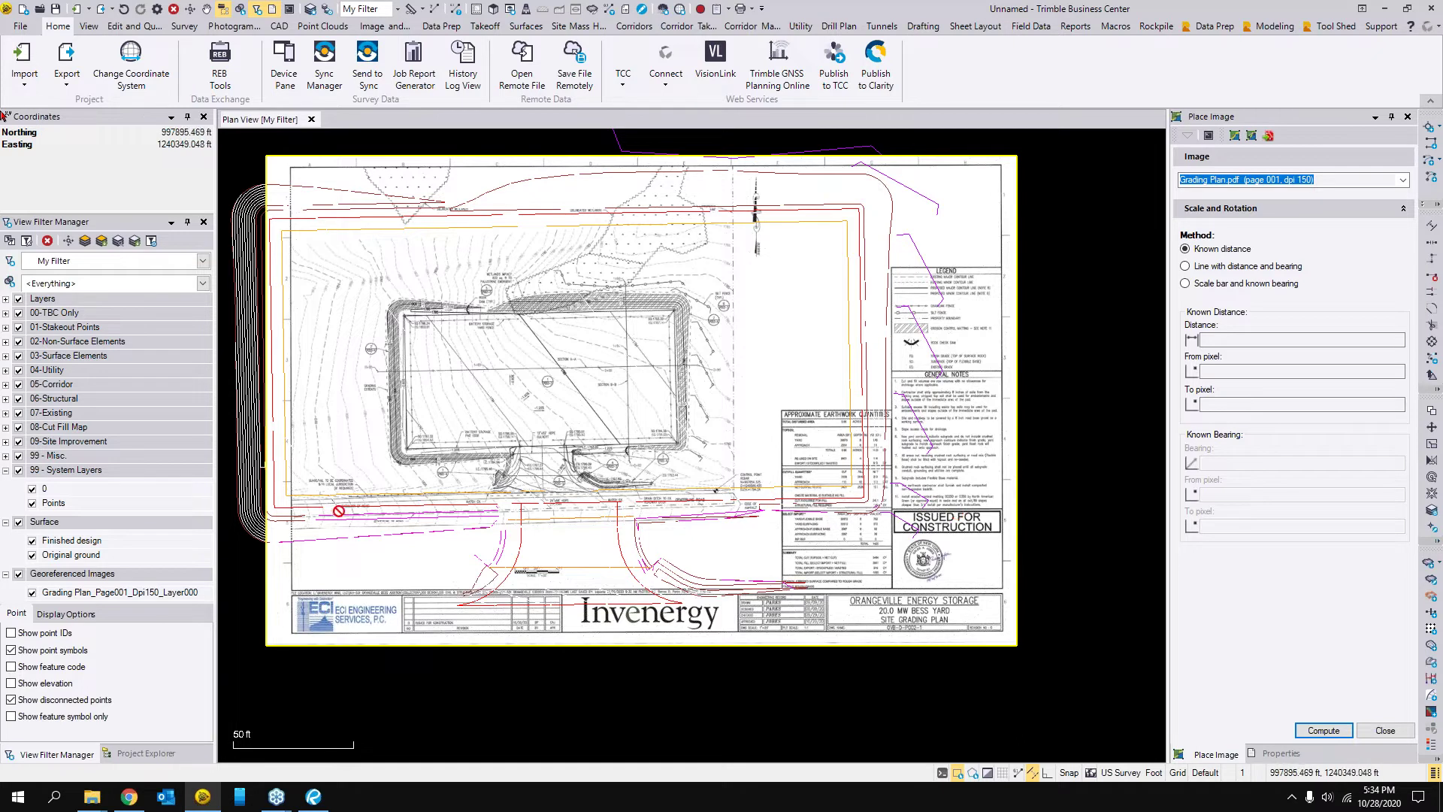
- Check the project's imported files for Grading Plan.pdf, and return to the view filter settings
left_click(145, 753)
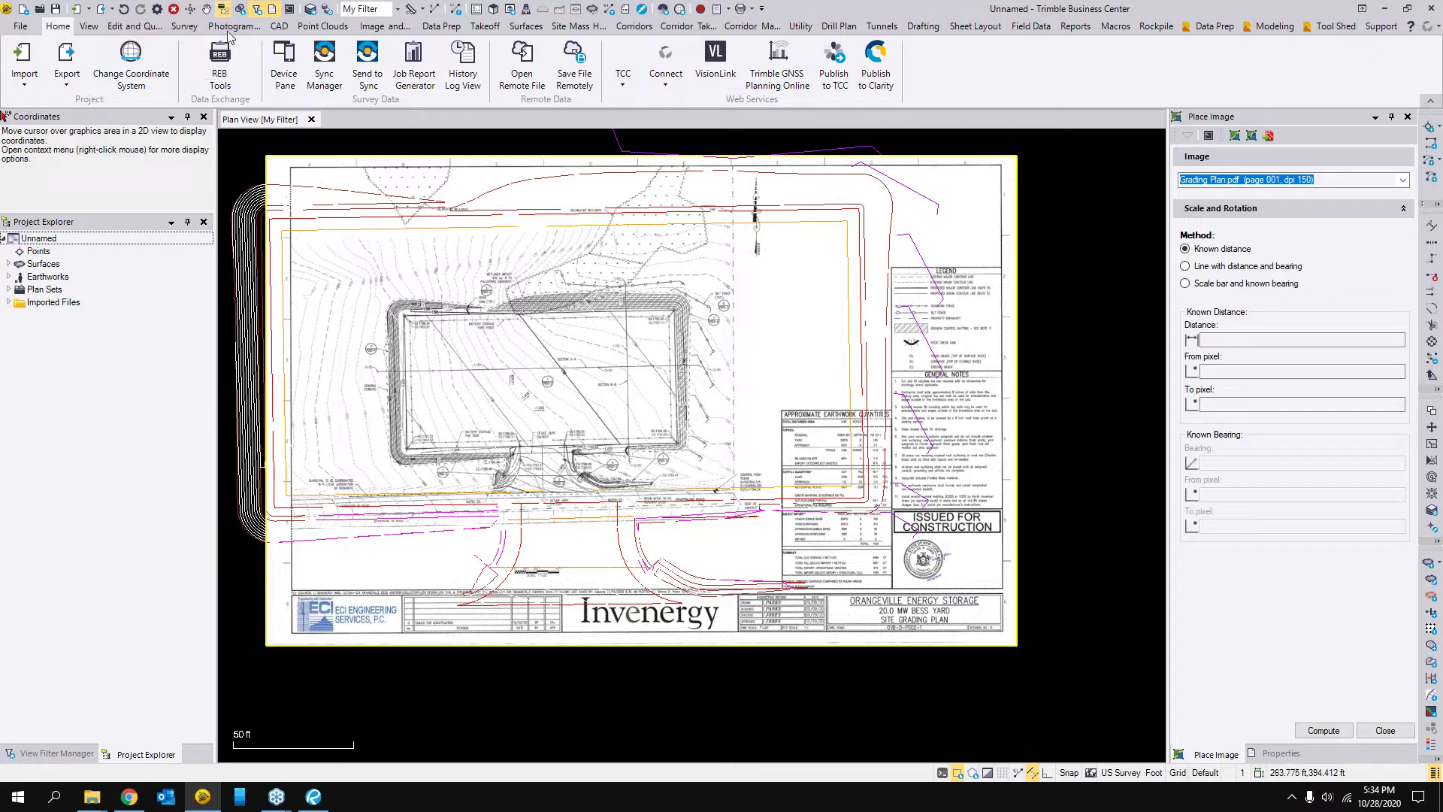
left_click(10, 302)
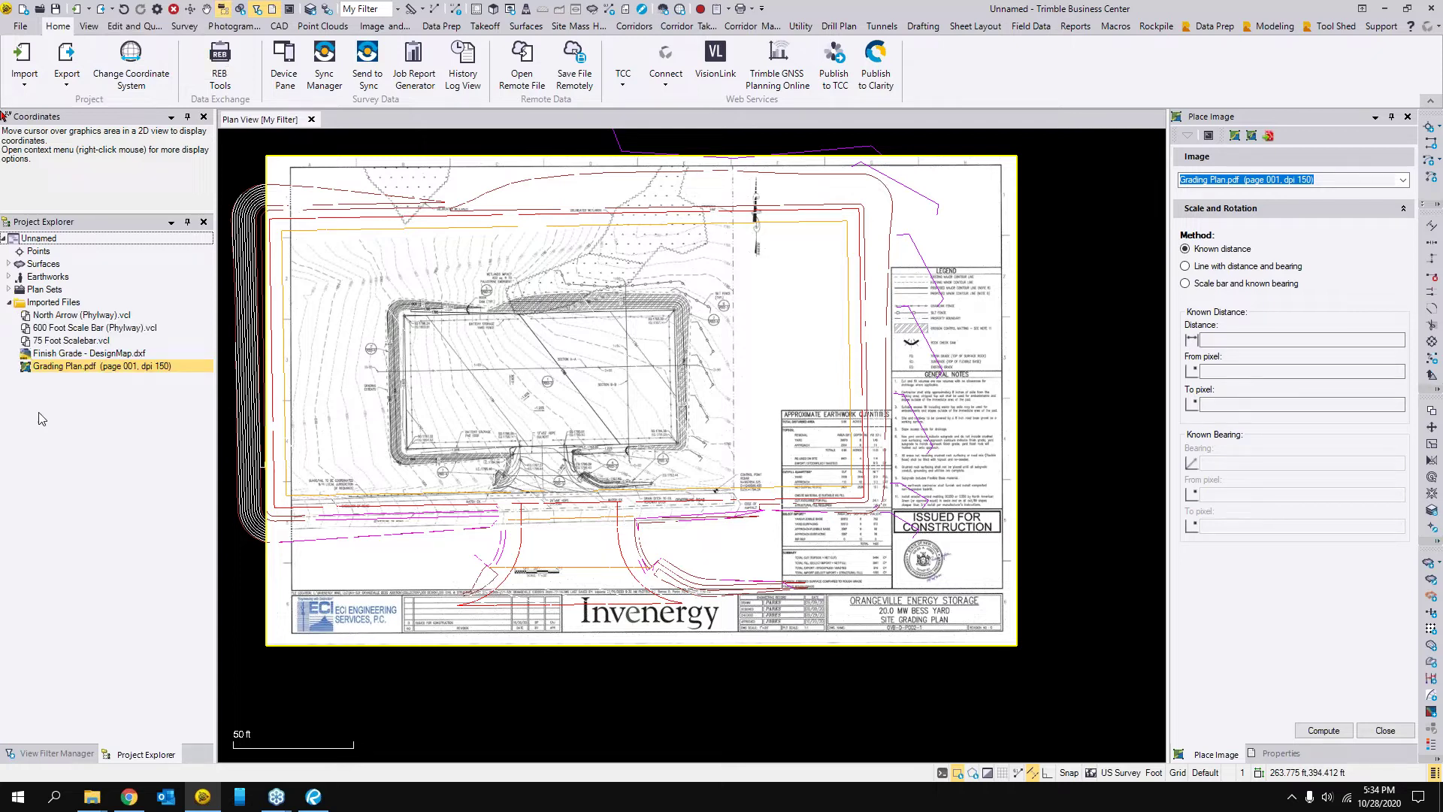
left_click(60, 368)
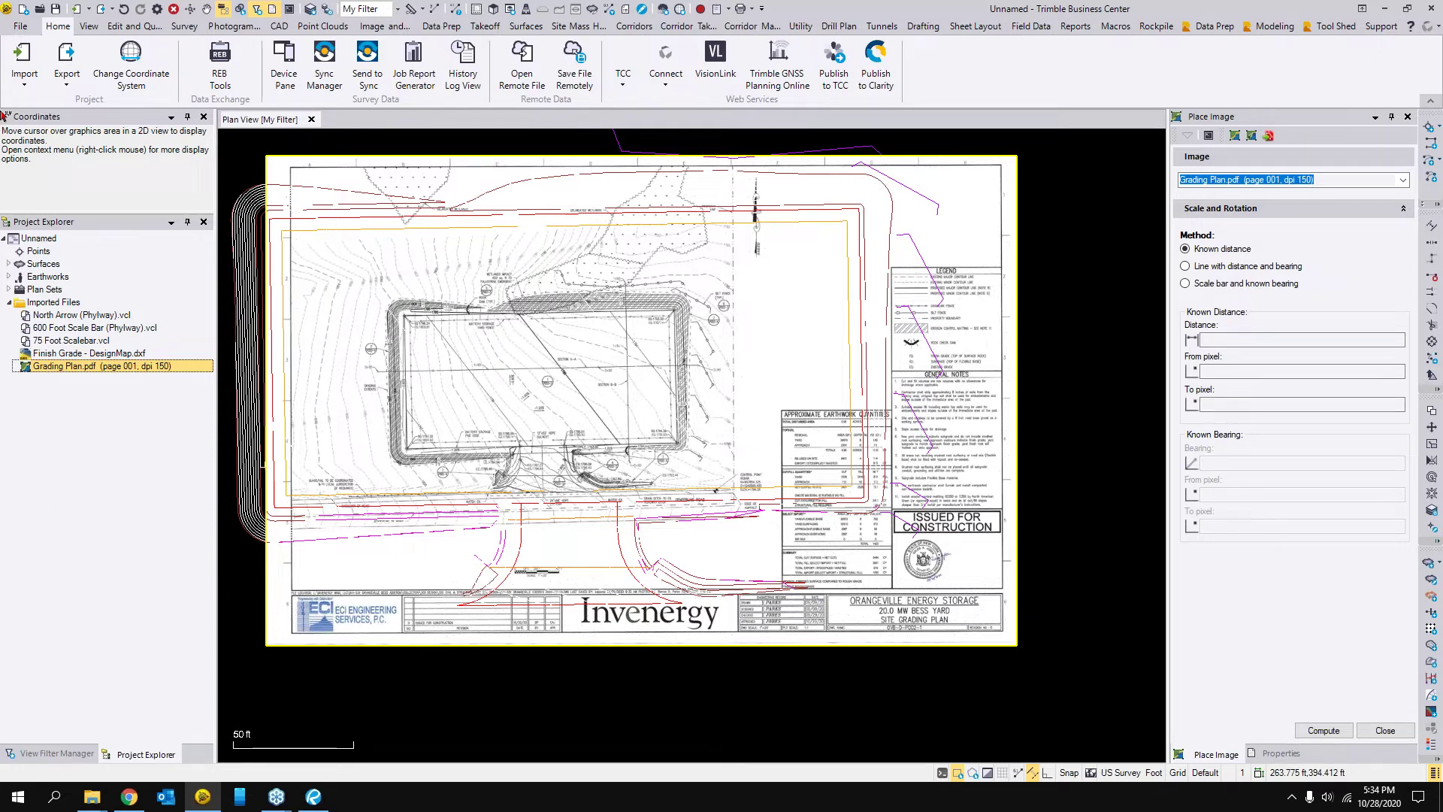
left_click(60, 753)
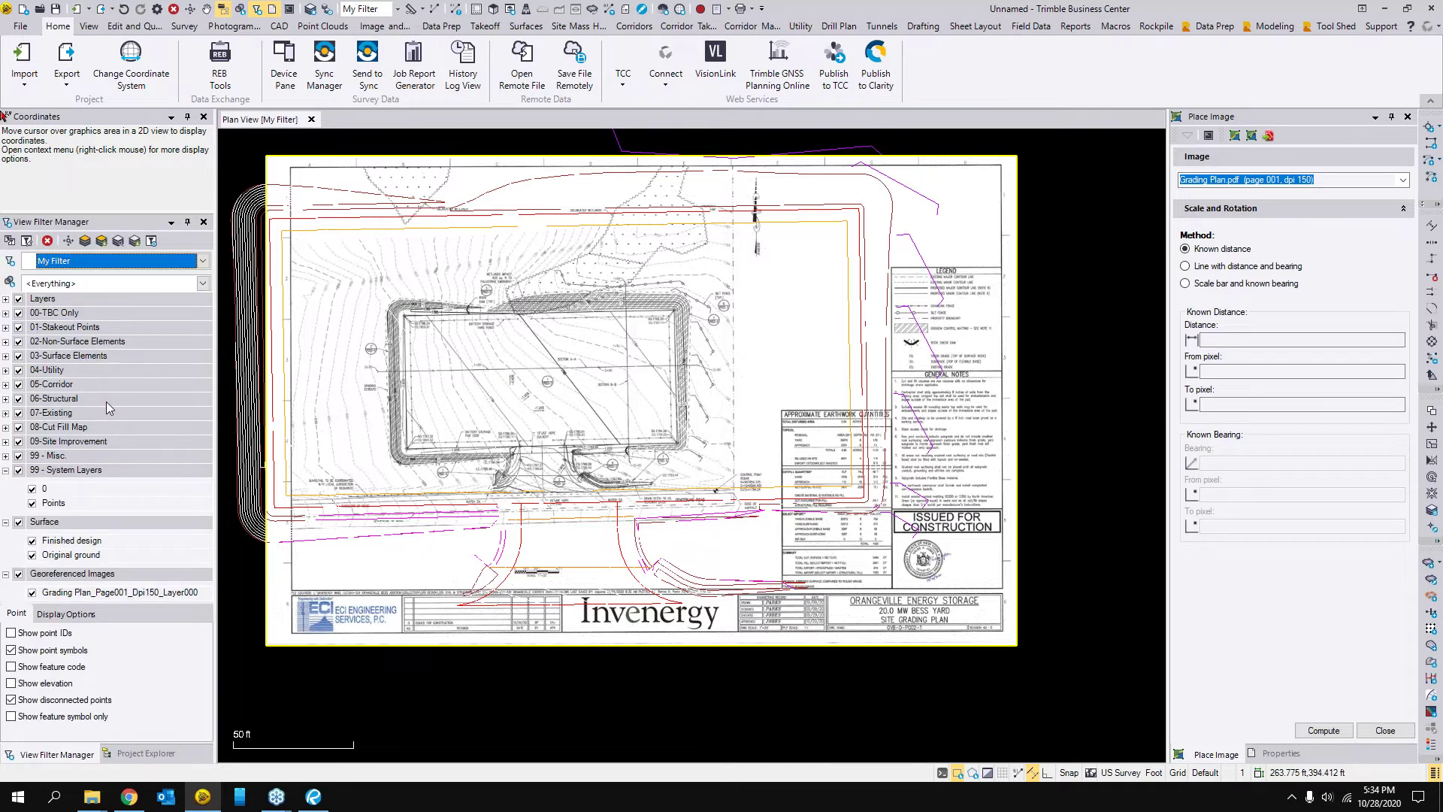
left_click_drag(601, 376, 632, 398)
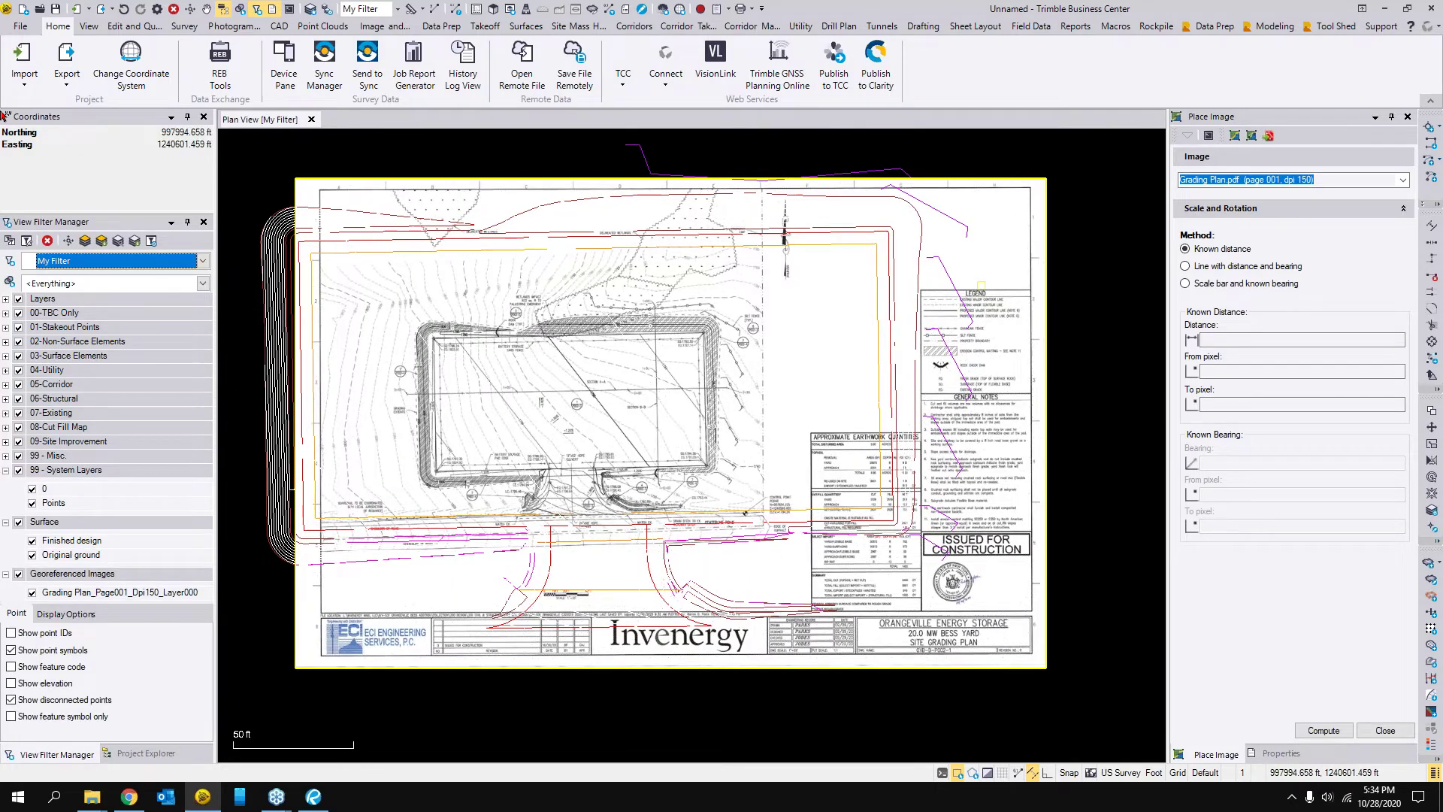
- Start the Georeference Image command for the grading plan and set the image's display style to Dimmed
left_click(1236, 137)
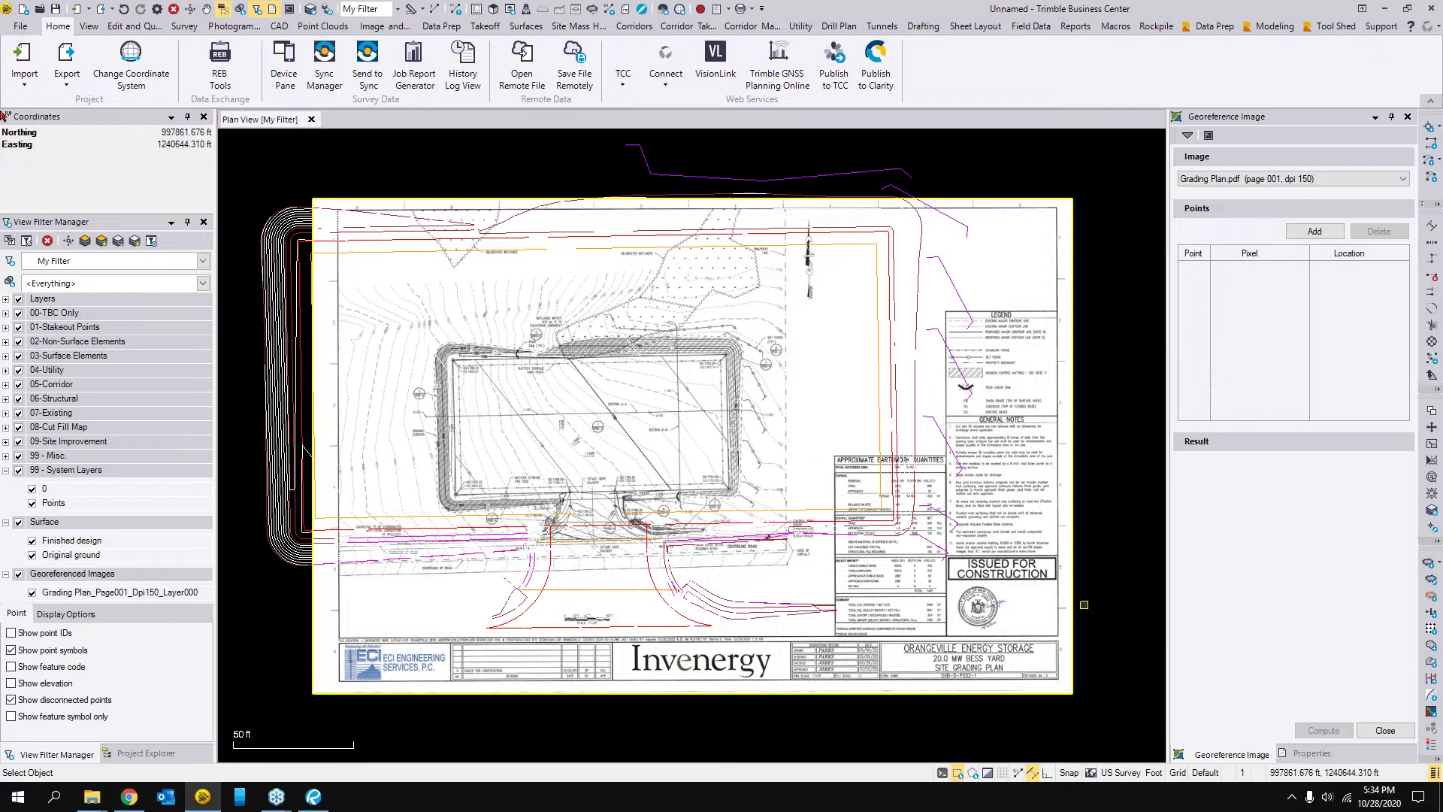
left_click(1311, 755)
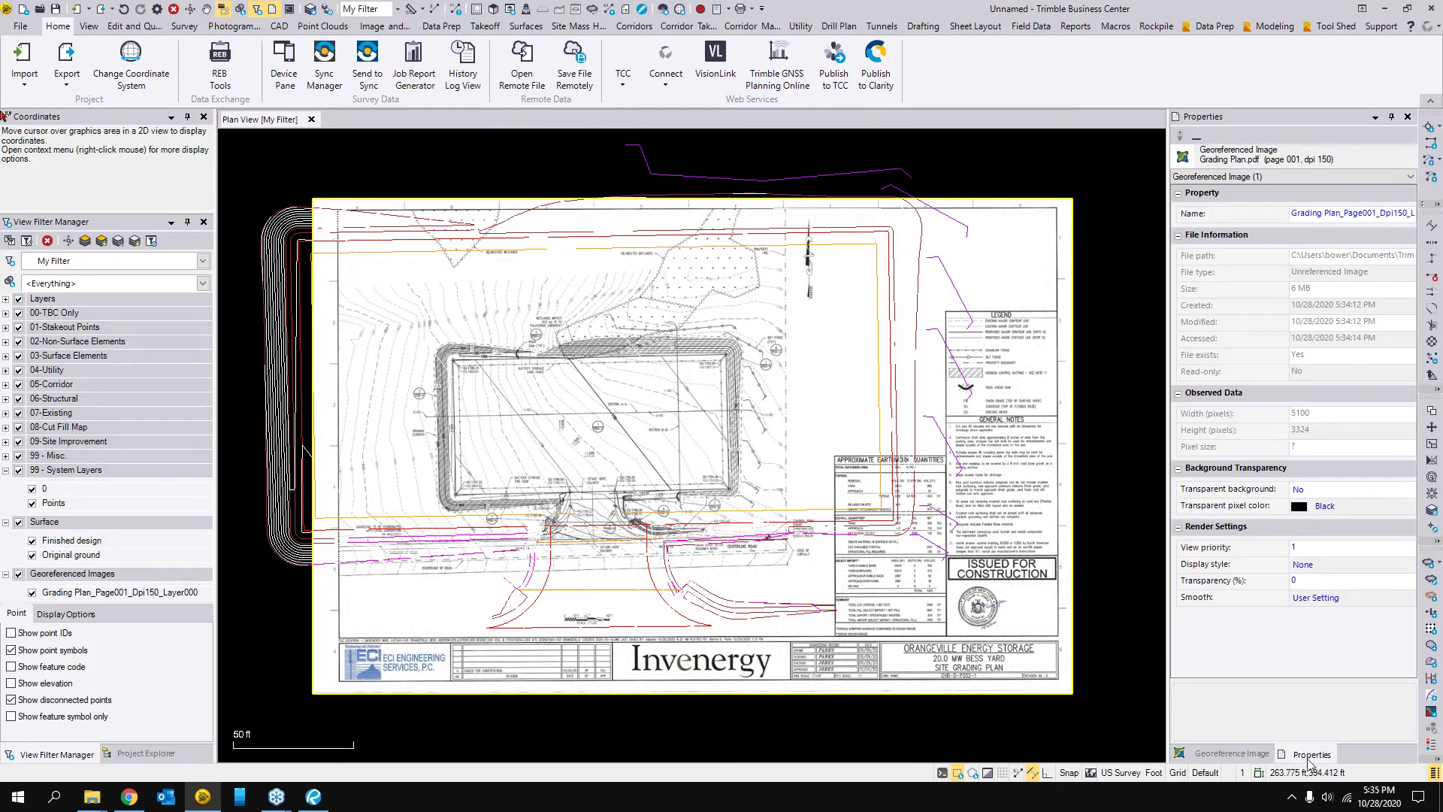
left_click(1304, 564)
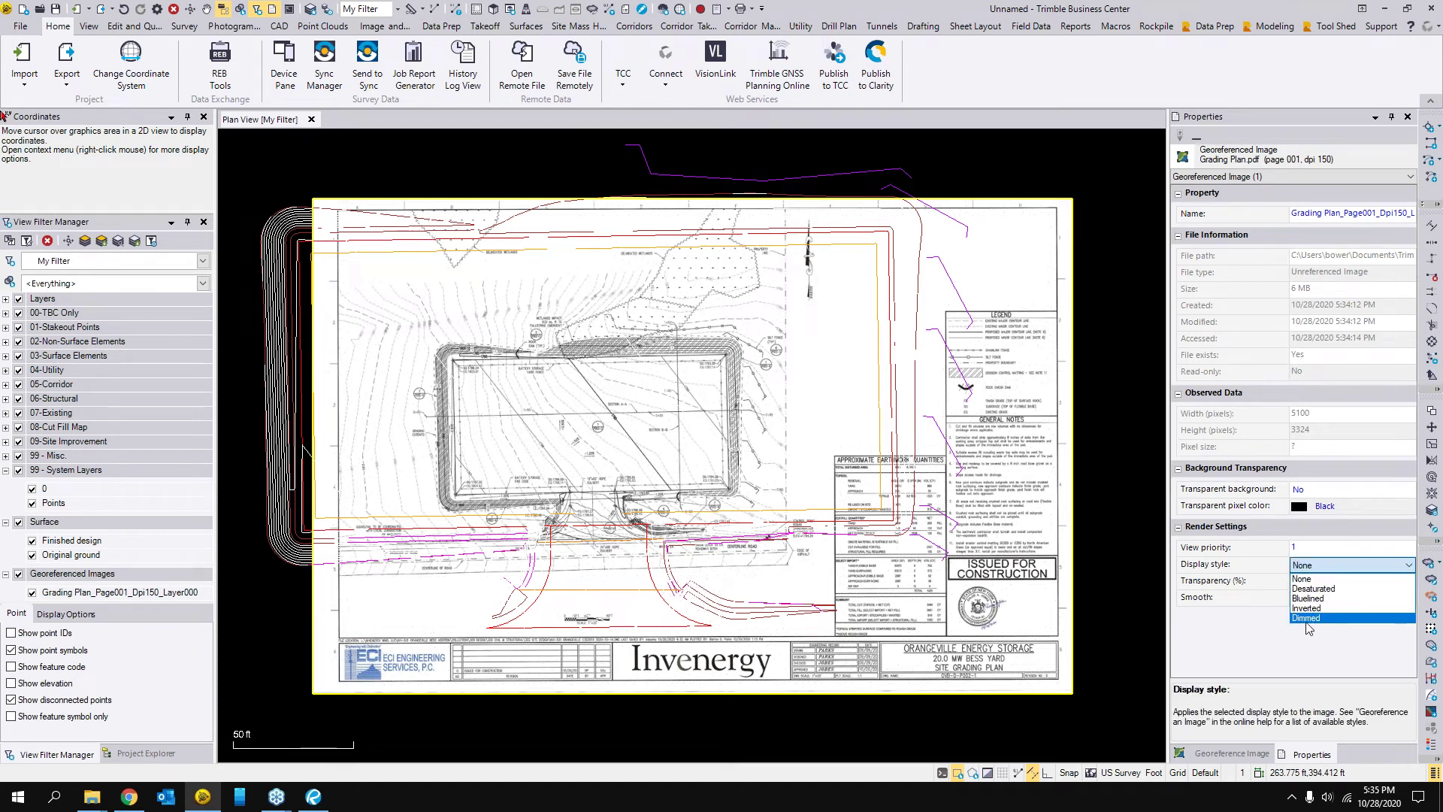
left_click(1308, 579)
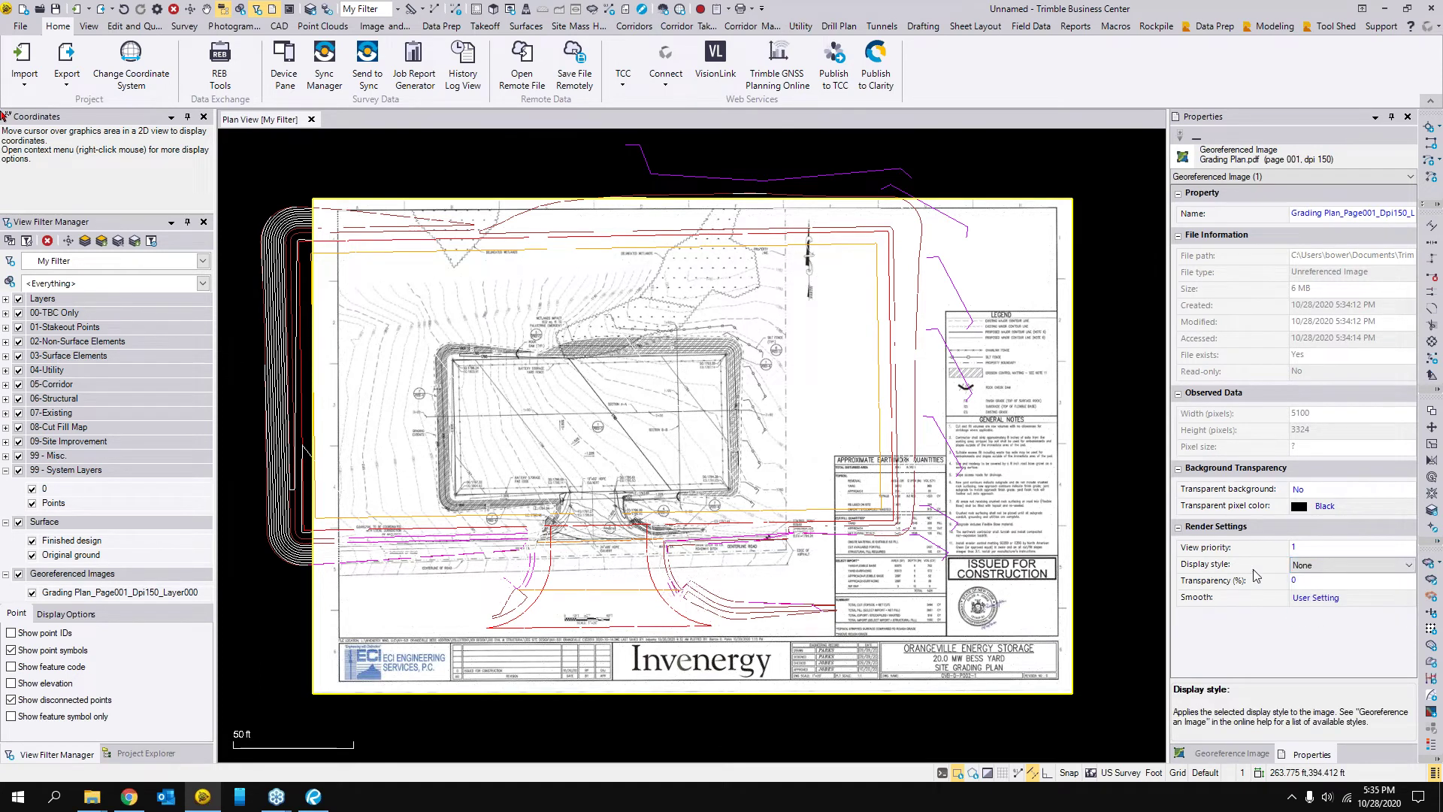
left_click(1309, 572)
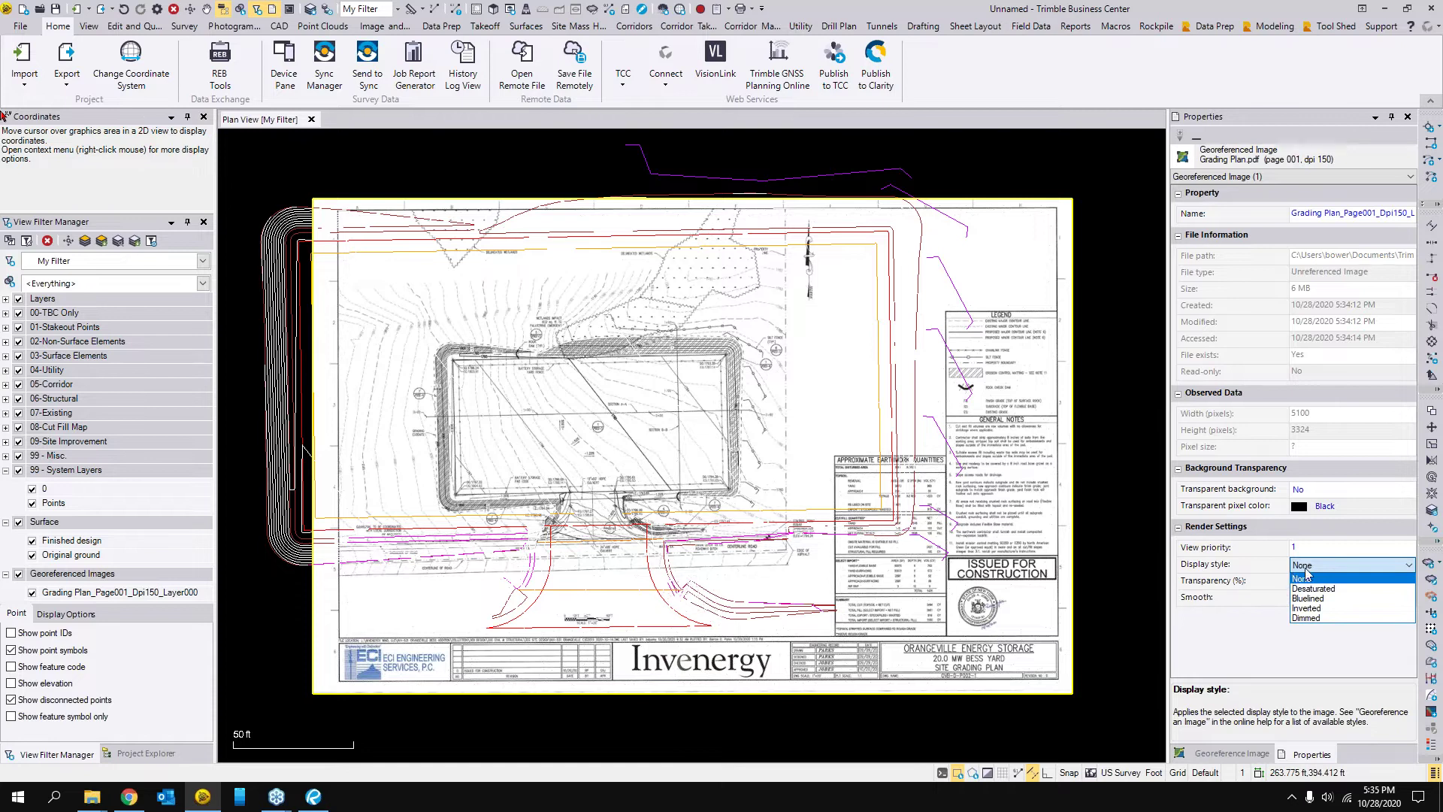
left_click(1330, 619)
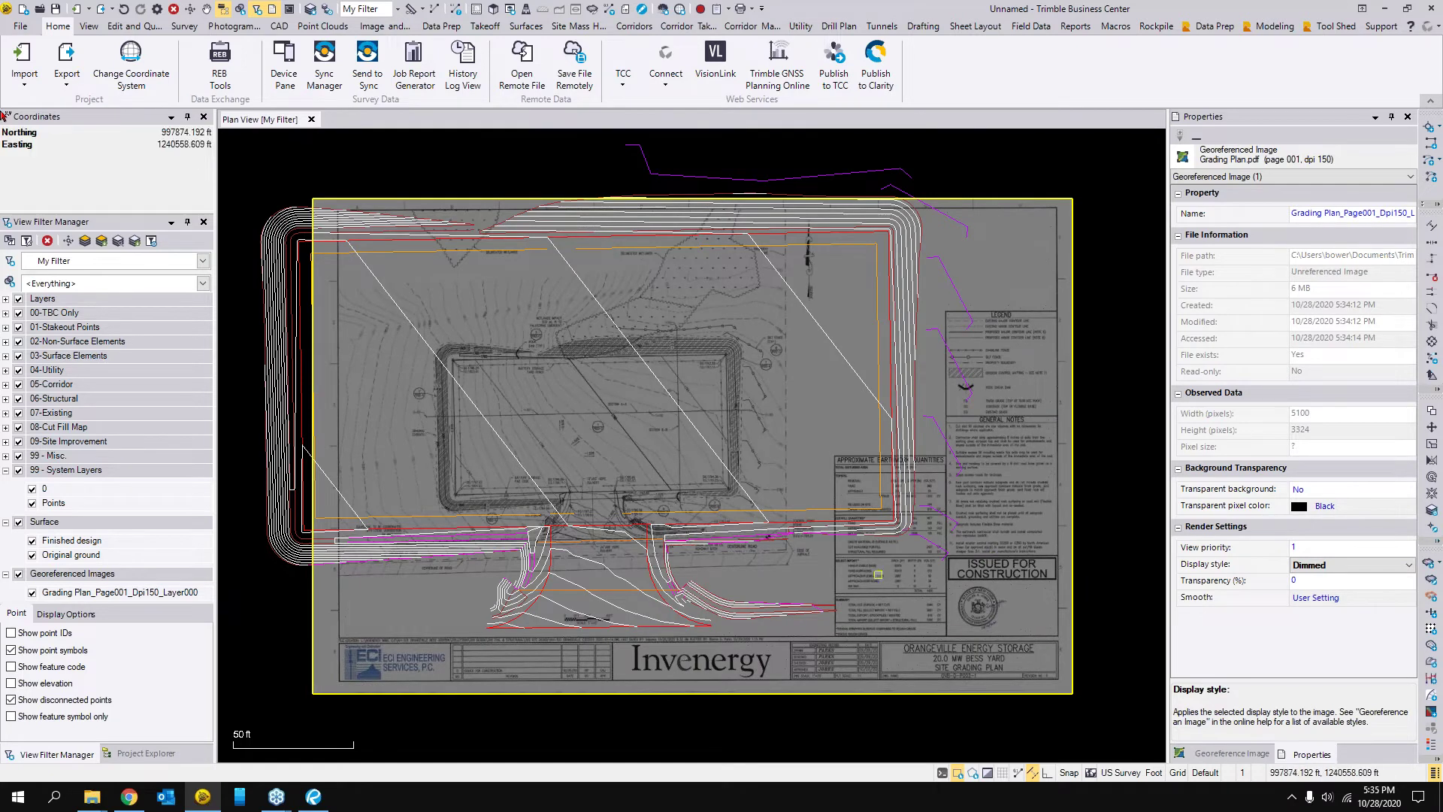
- Return to the Georeference Image command, add point A, and set its pixel at the battery storage pad's northwest corner on the grading plan
left_click(1234, 754)
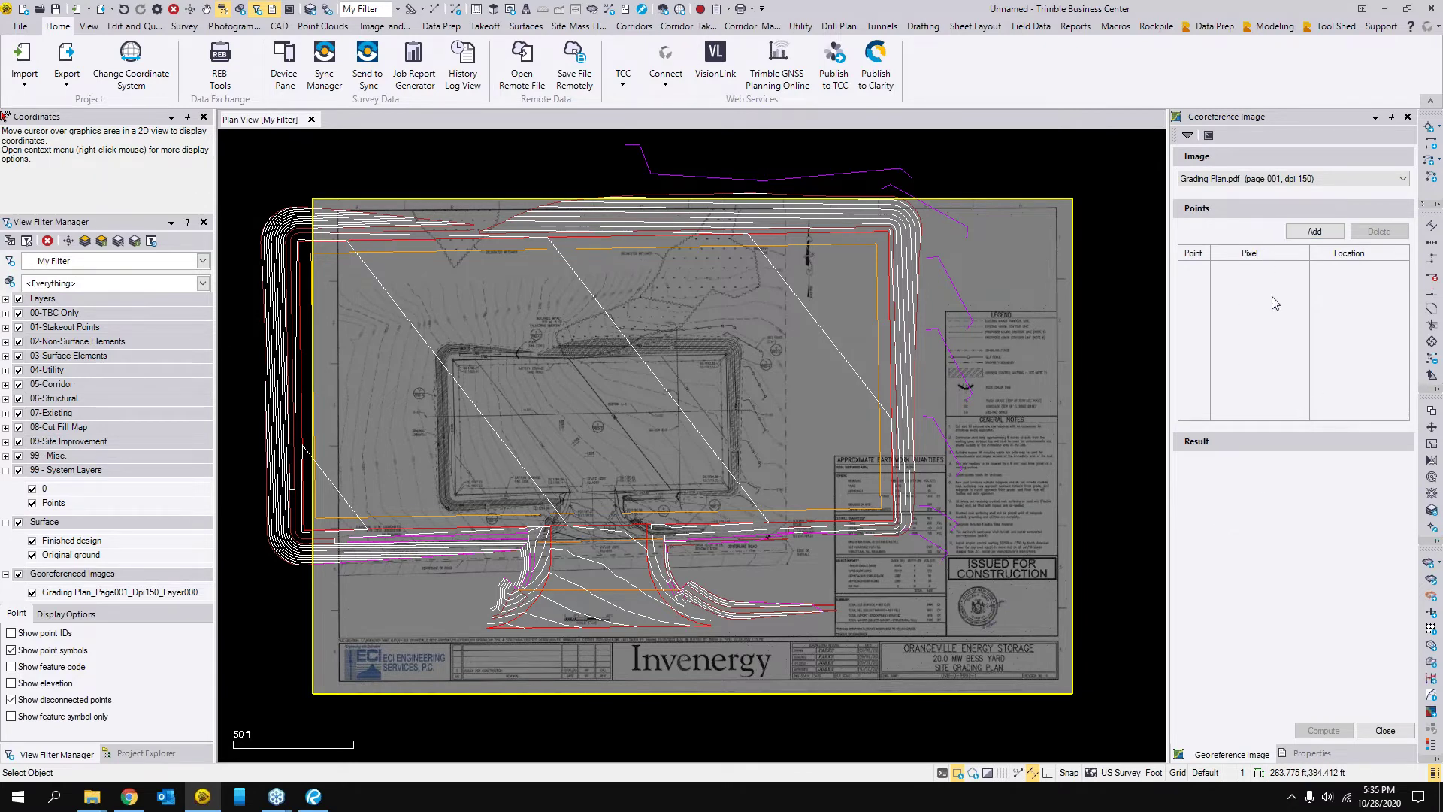
left_click(1314, 231)
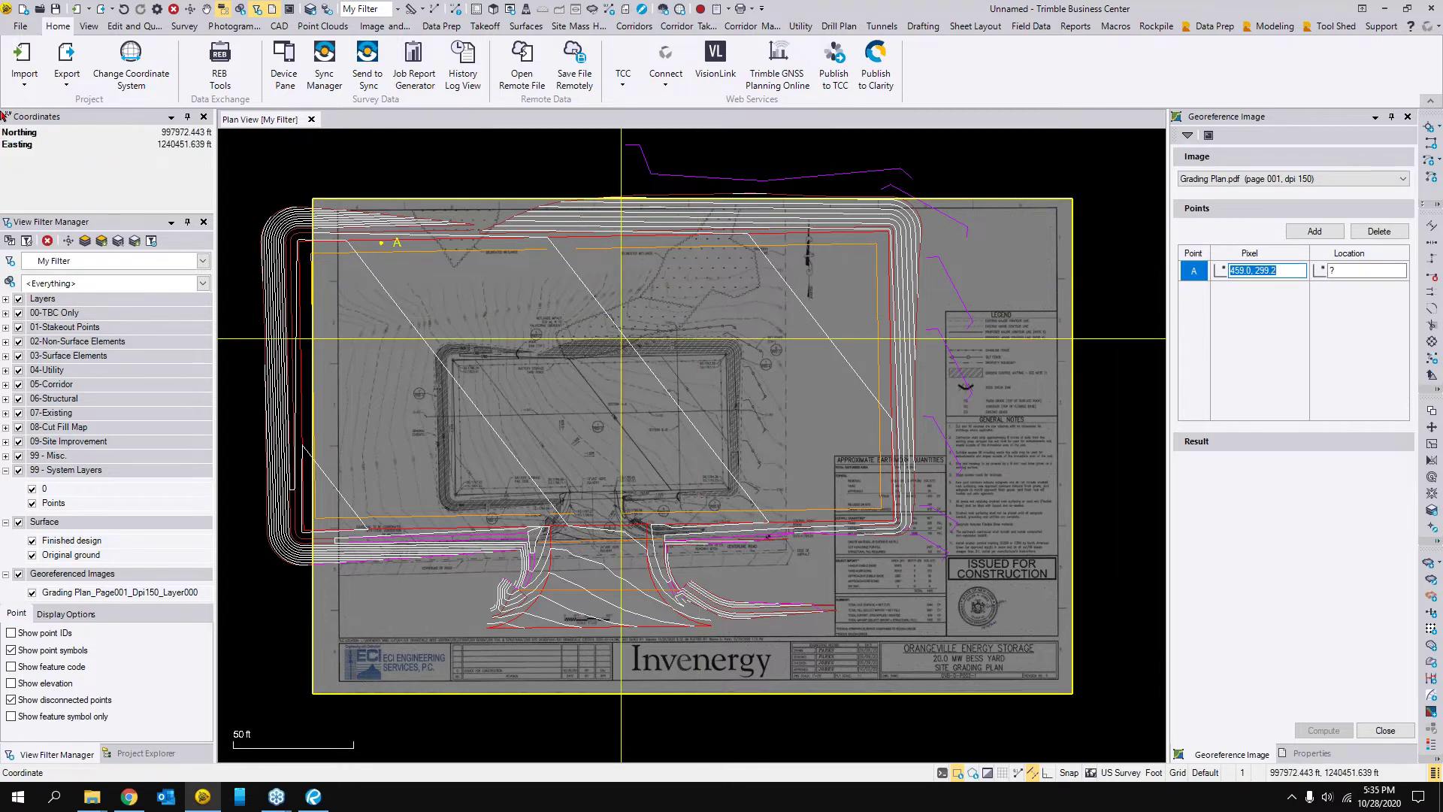
scroll(702, 361, "up", 5)
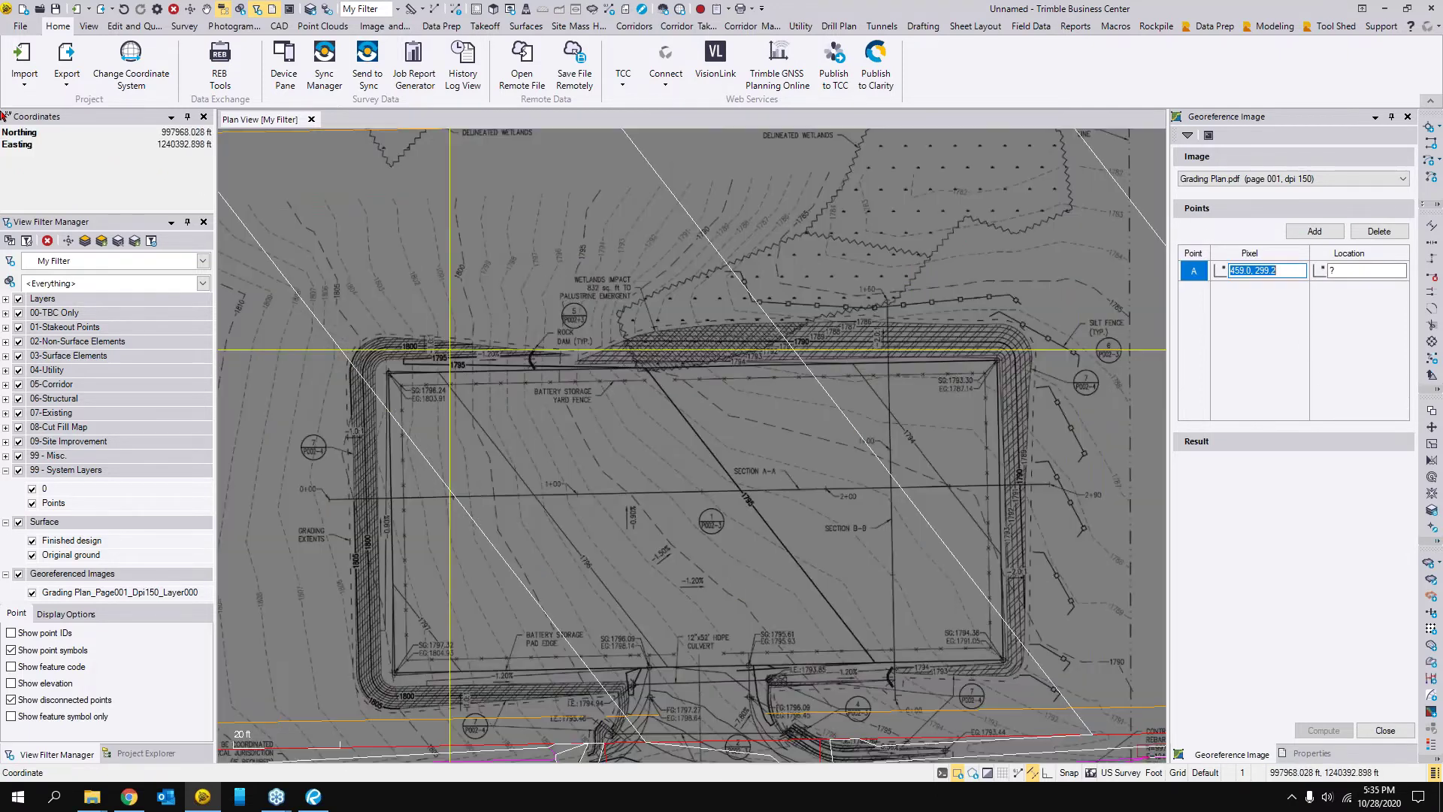
scroll(501, 428, "down", 5)
scroll(364, 306, "up", 5)
scroll(364, 307, "down", 2)
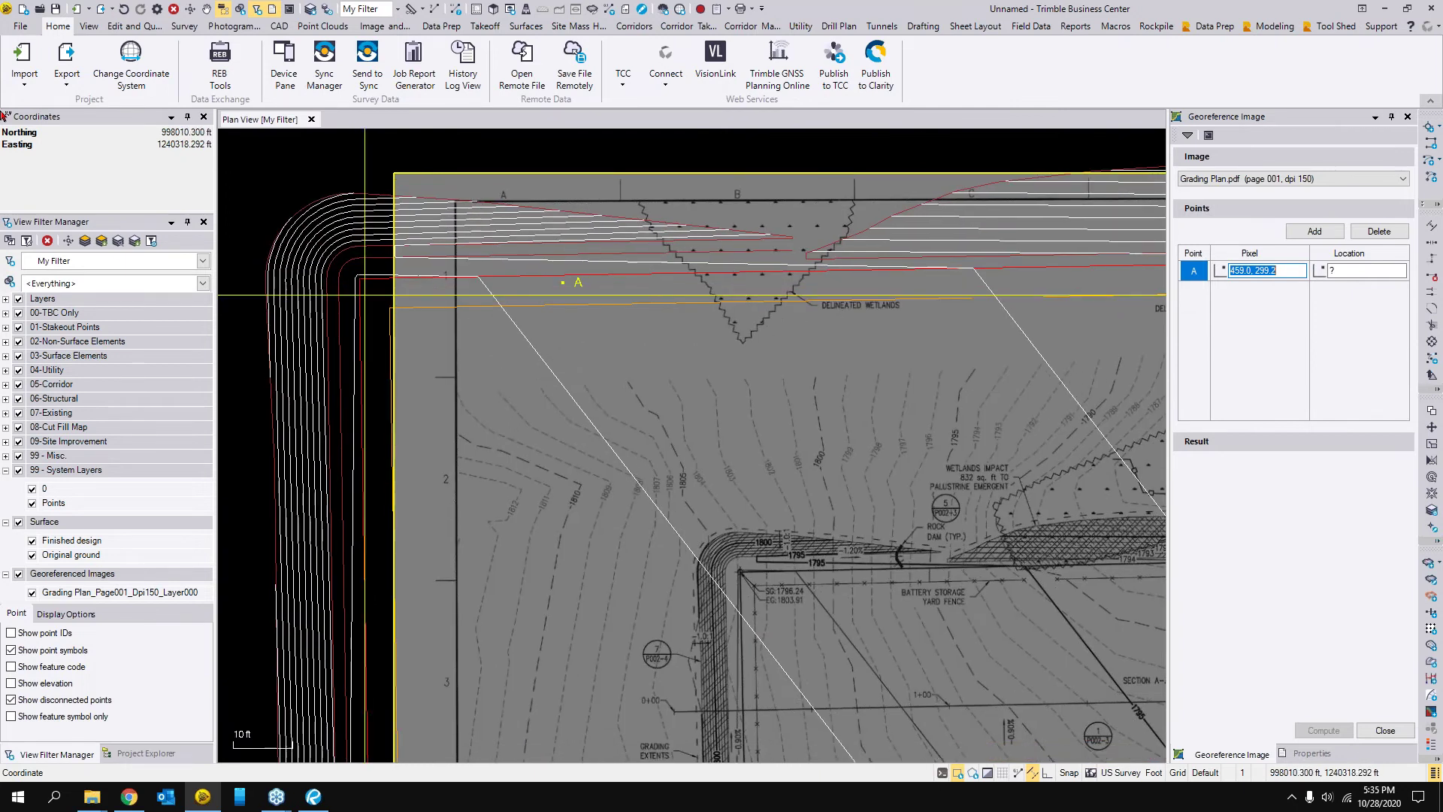
scroll(699, 391, "down", 2)
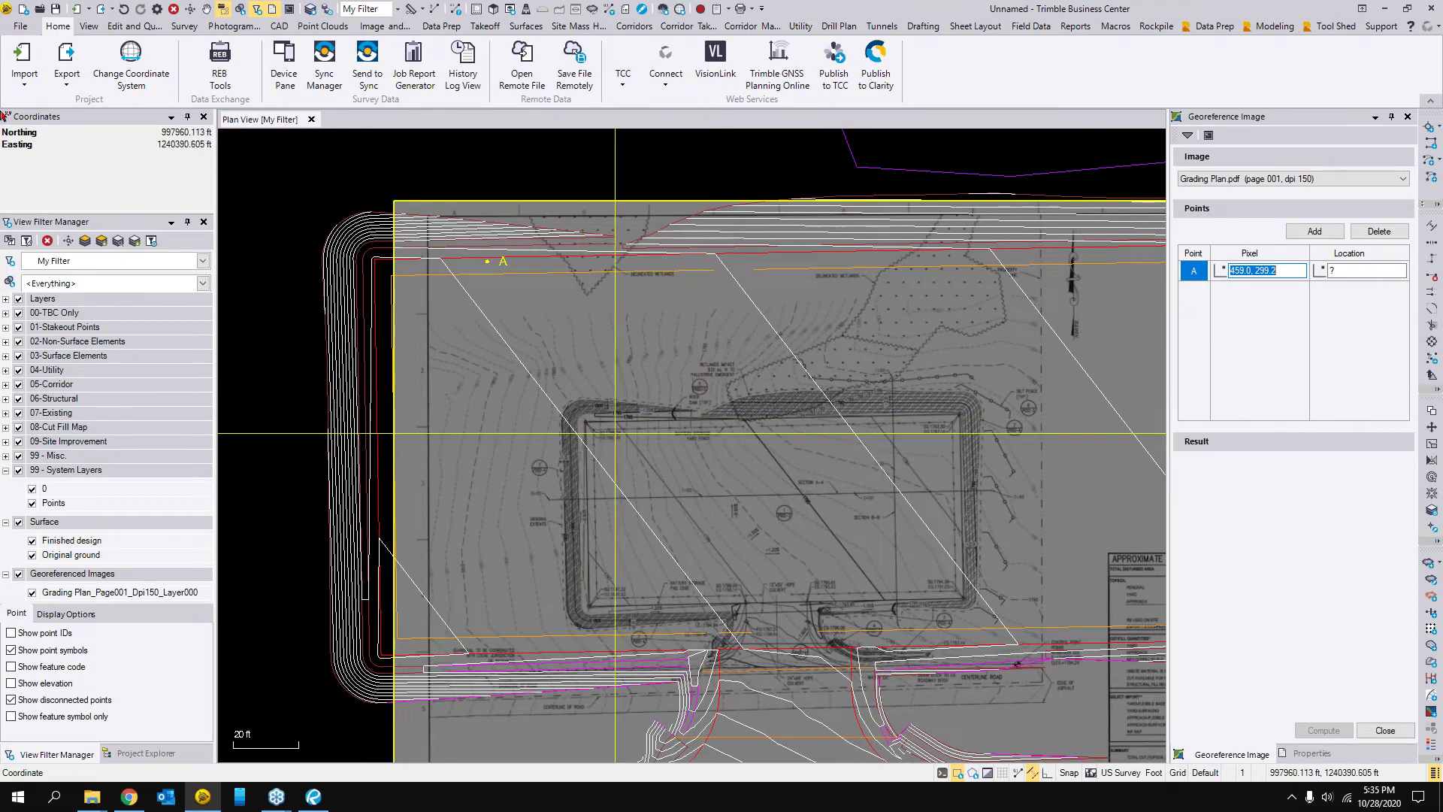
scroll(590, 425, "up", 5)
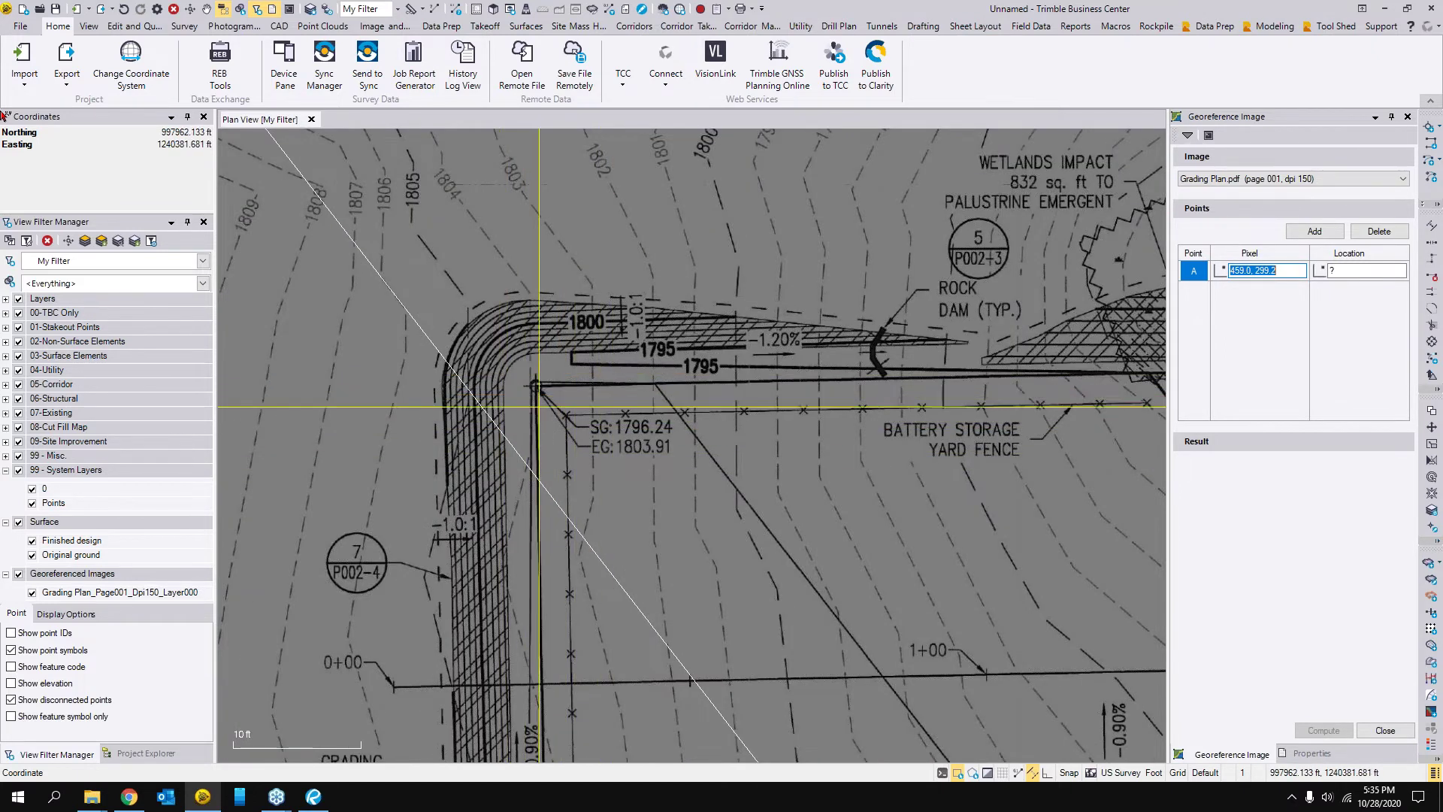
scroll(638, 477, "down", 3)
left_click_drag(638, 476, 767, 587)
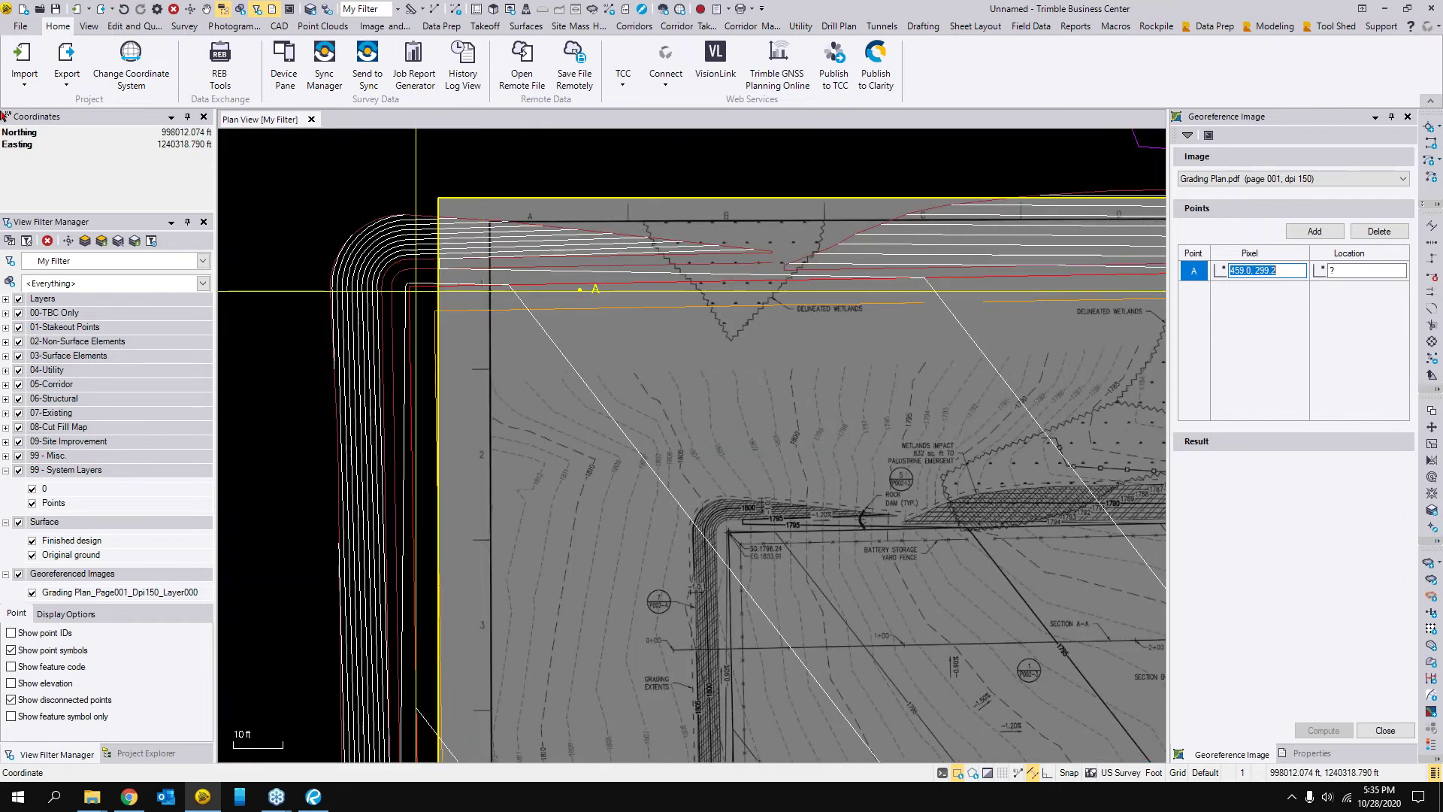
scroll(727, 524, "up", 10)
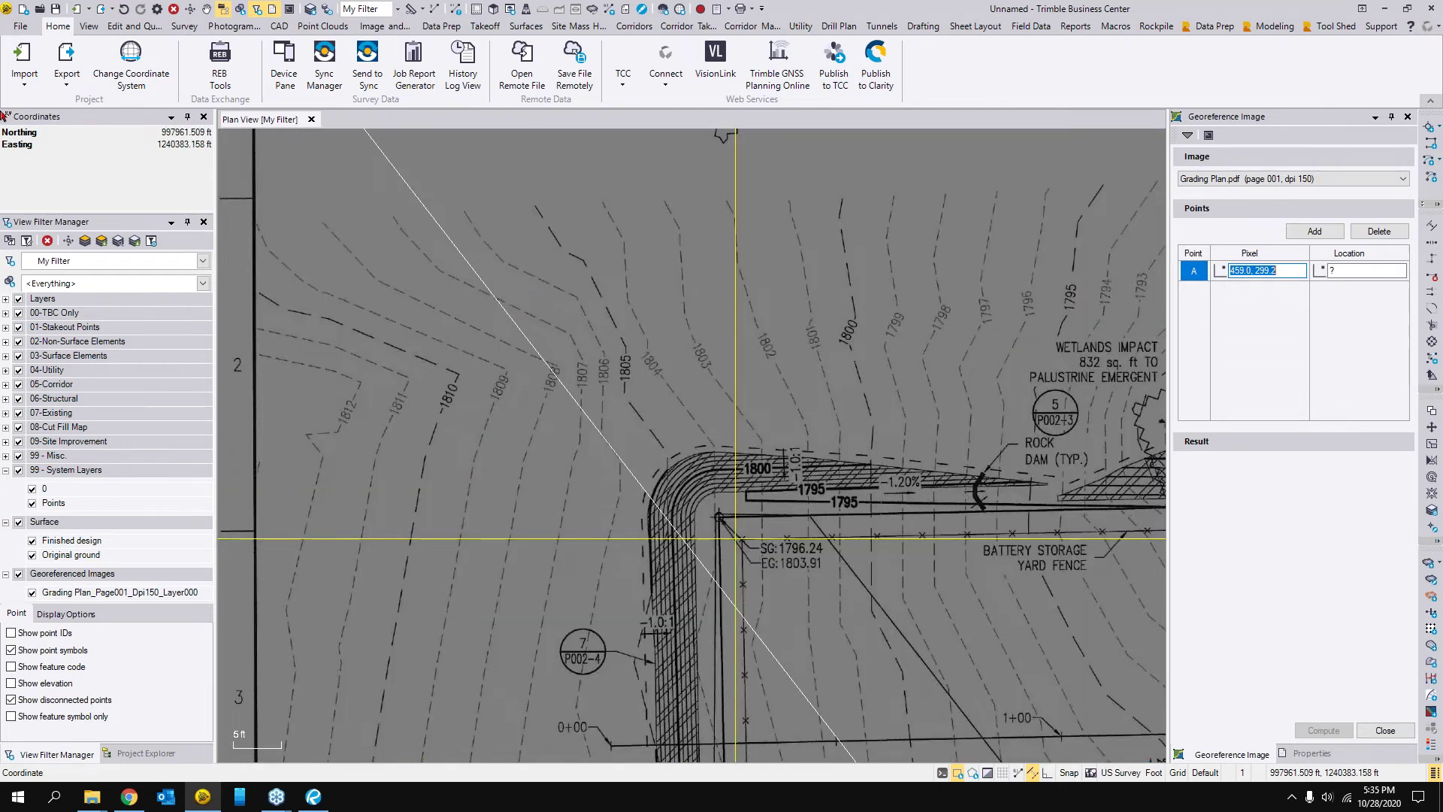
scroll(626, 413, "up", 2)
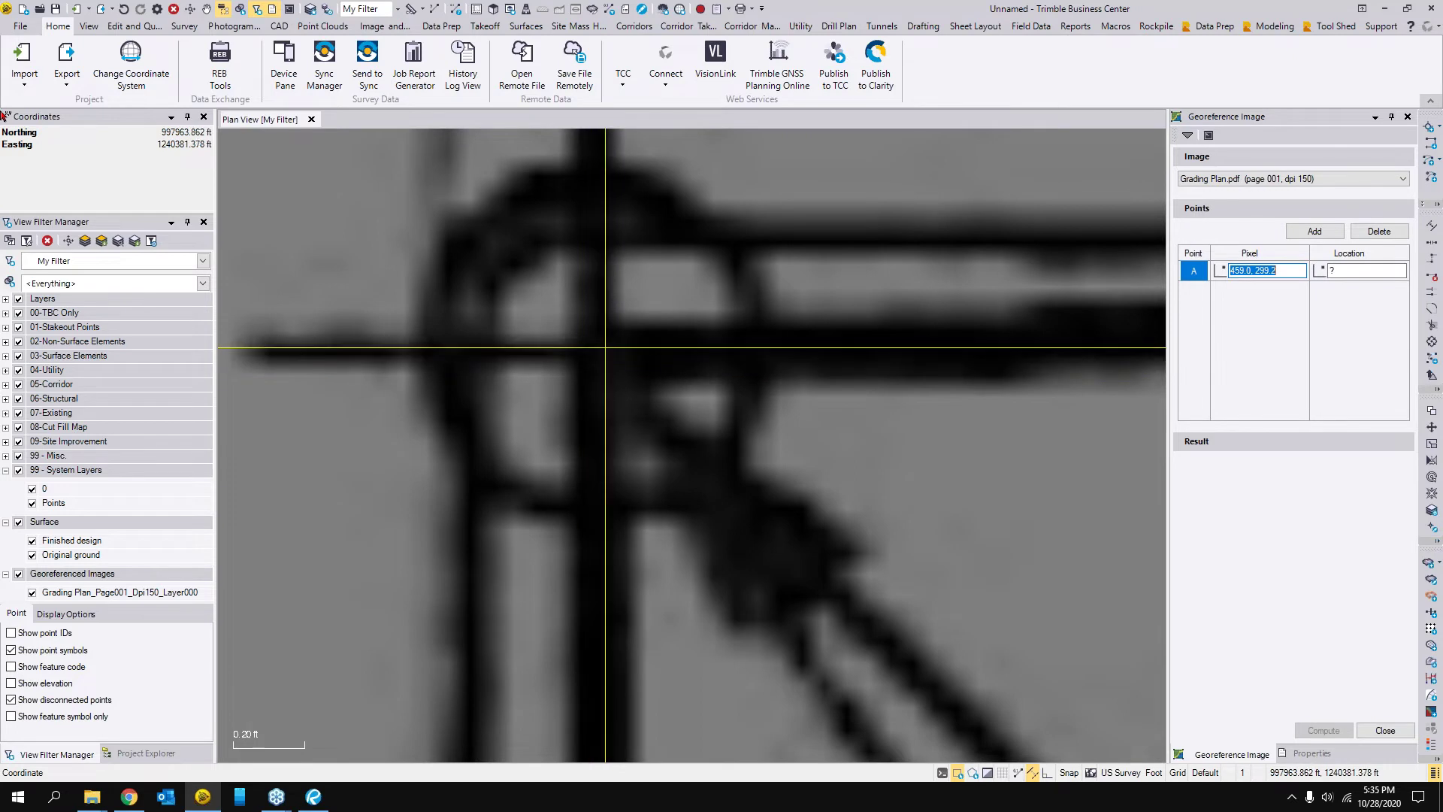
scroll(606, 346, "down", 1)
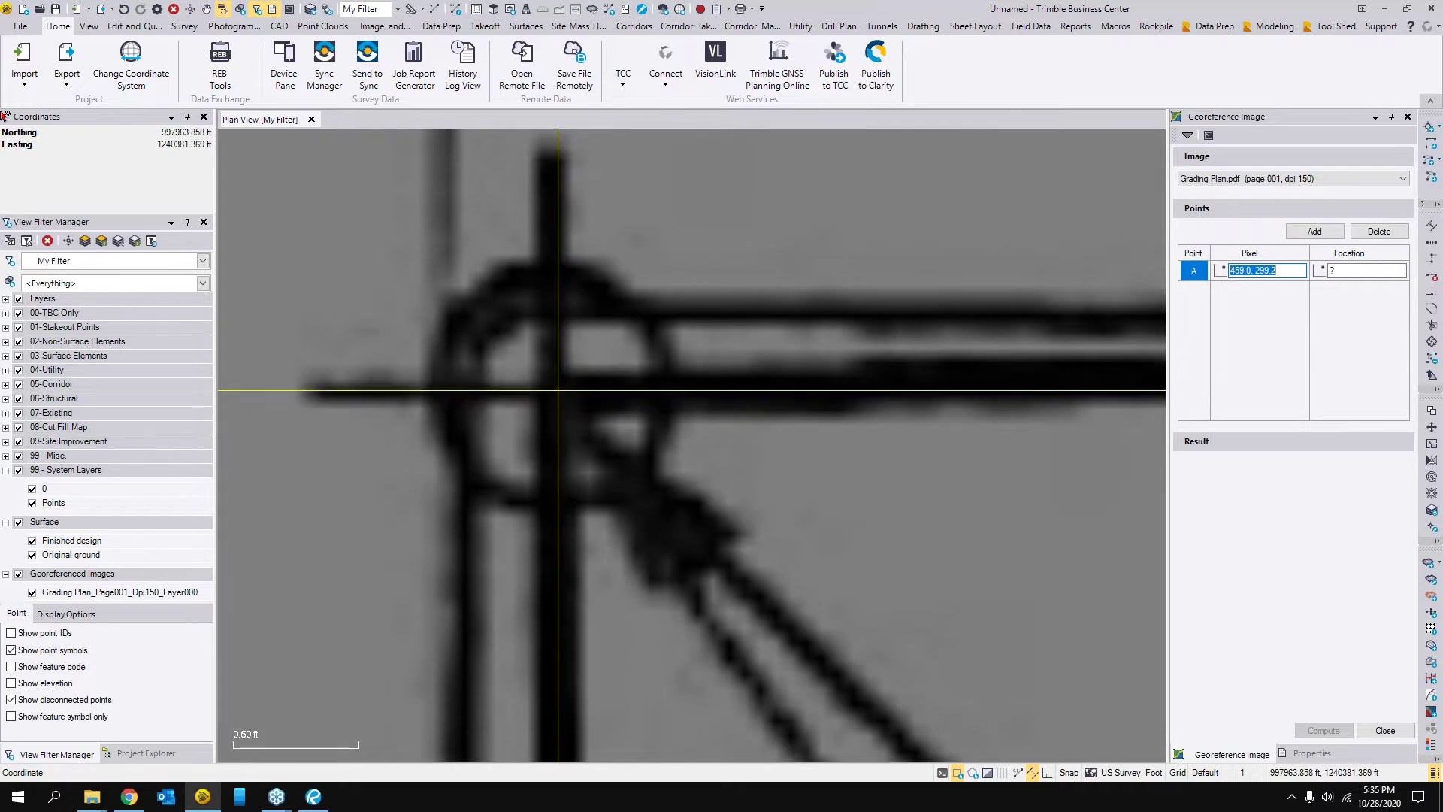
scroll(560, 397, "up", 1)
scroll(550, 387, "down", 1)
left_click(560, 393)
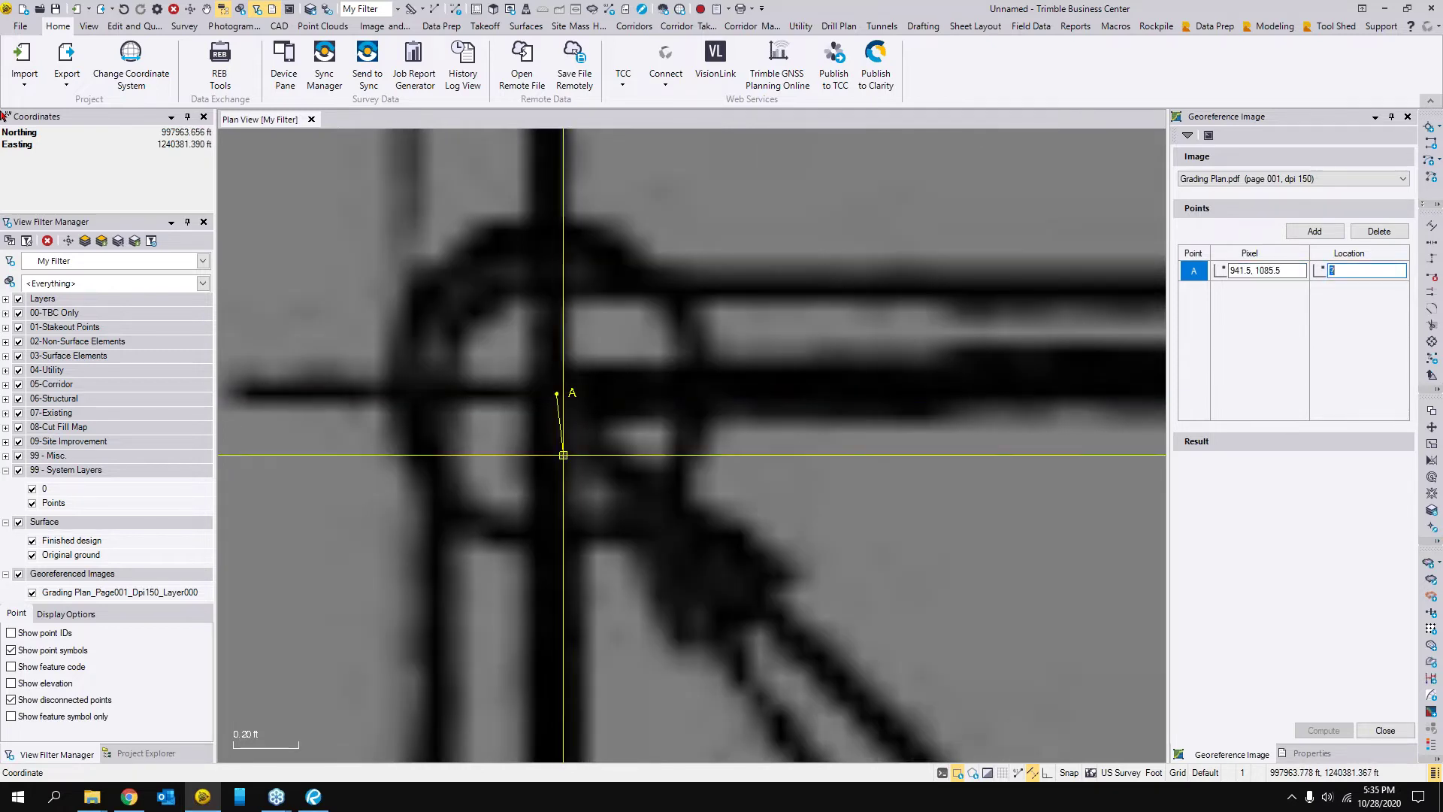
- Set point A's location to the northwest corner of the red pad edge line in the design linework
scroll(611, 557, "down", 3)
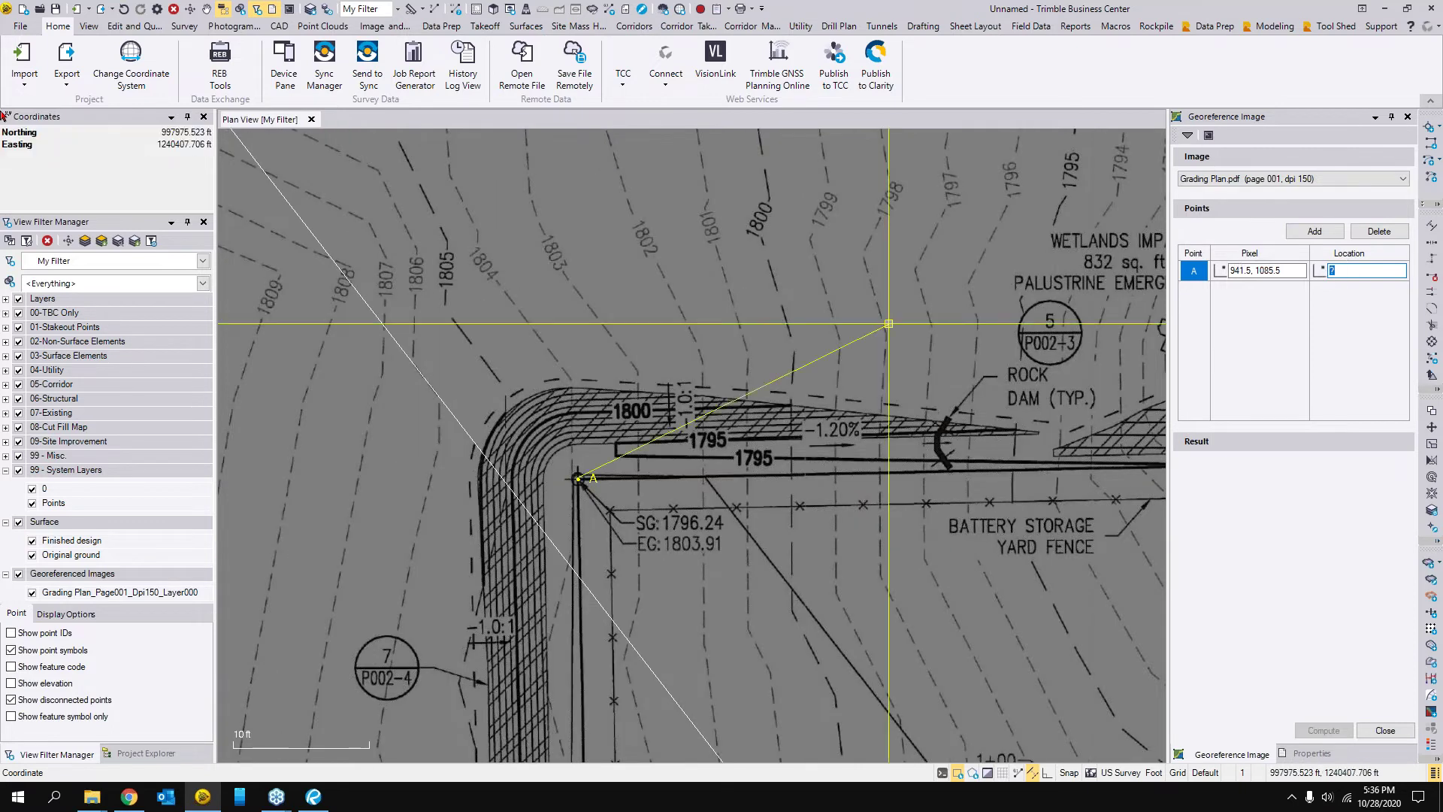
scroll(622, 419, "down", 3)
scroll(596, 380, "up", 2)
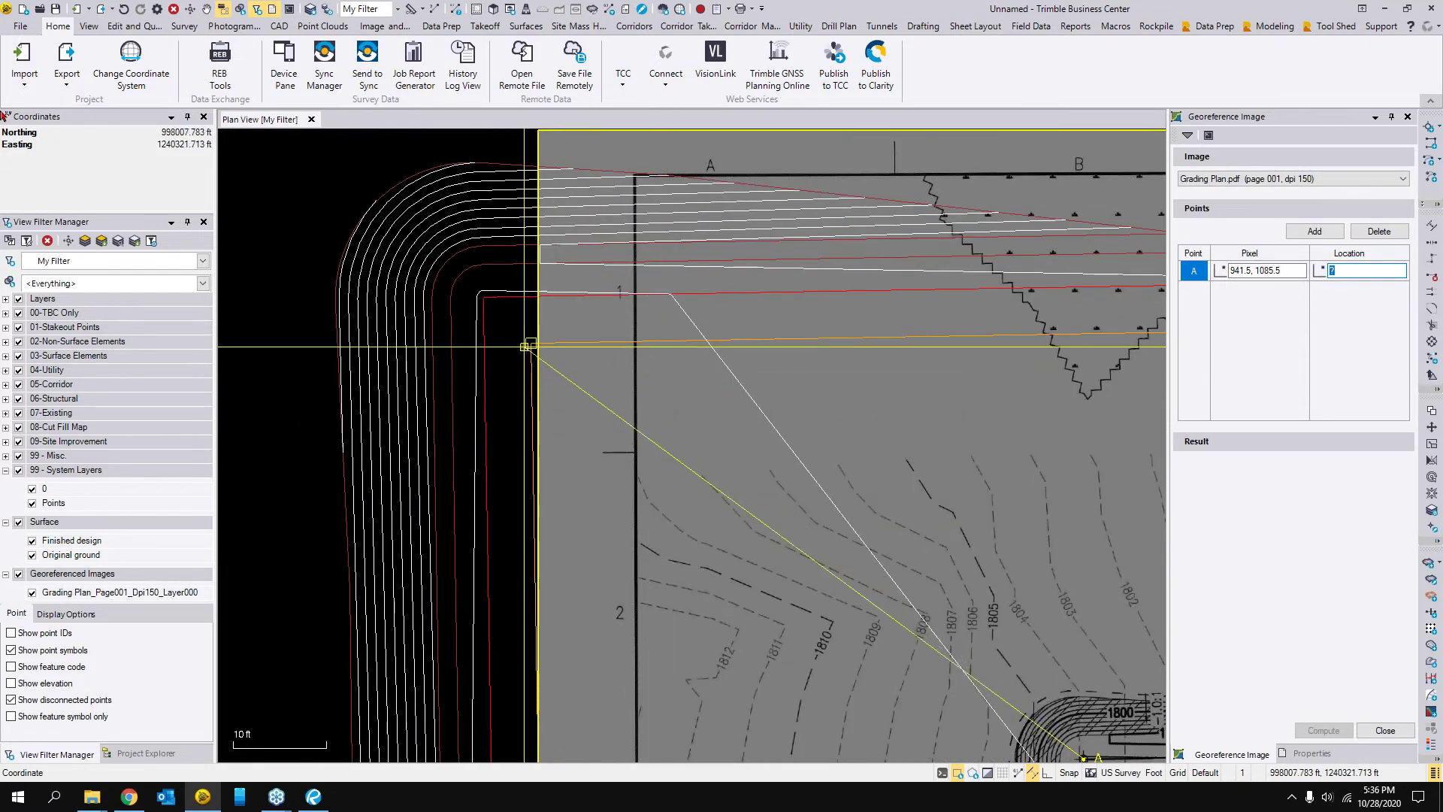
scroll(574, 412, "down", 2)
scroll(699, 519, "up", 2)
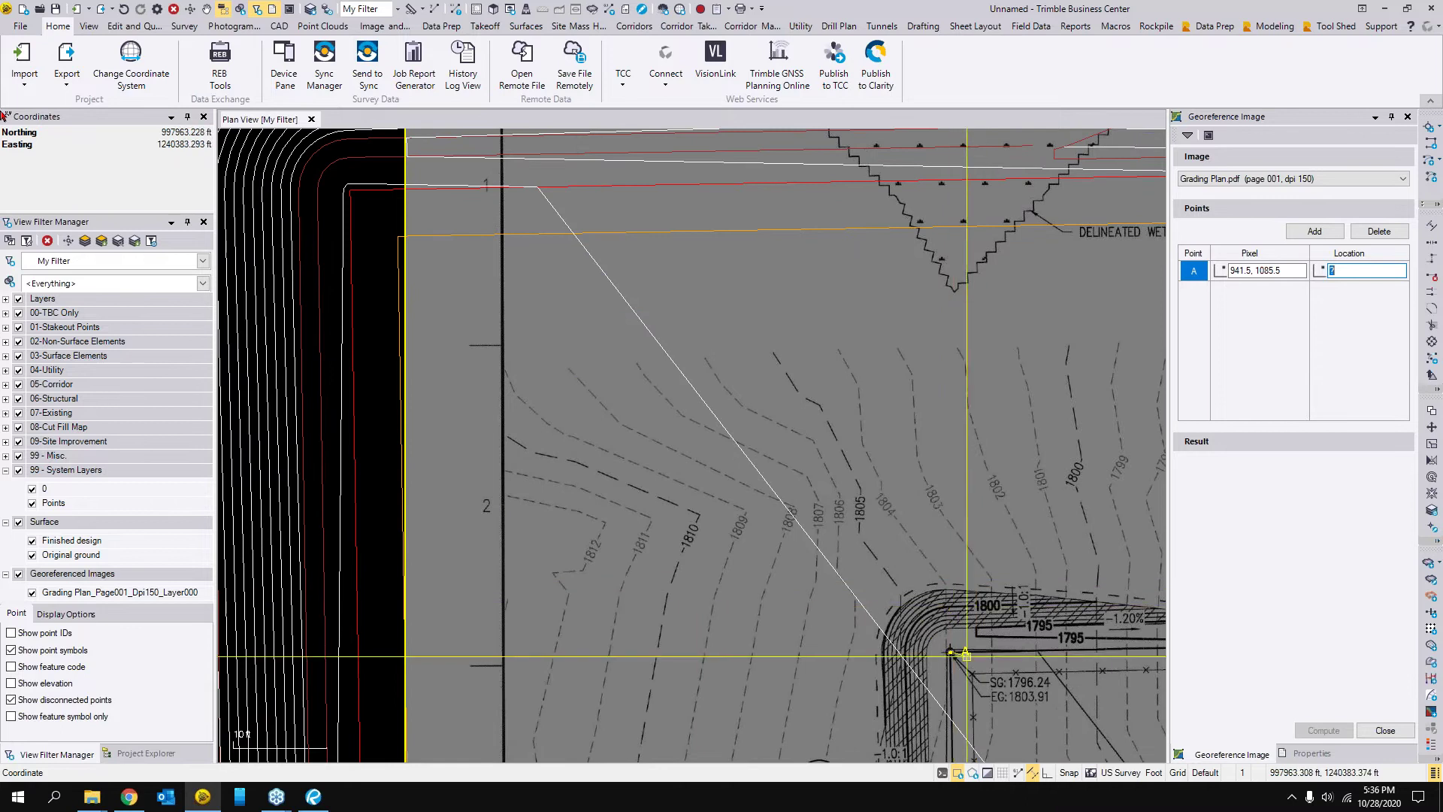
scroll(589, 435, "up", 4)
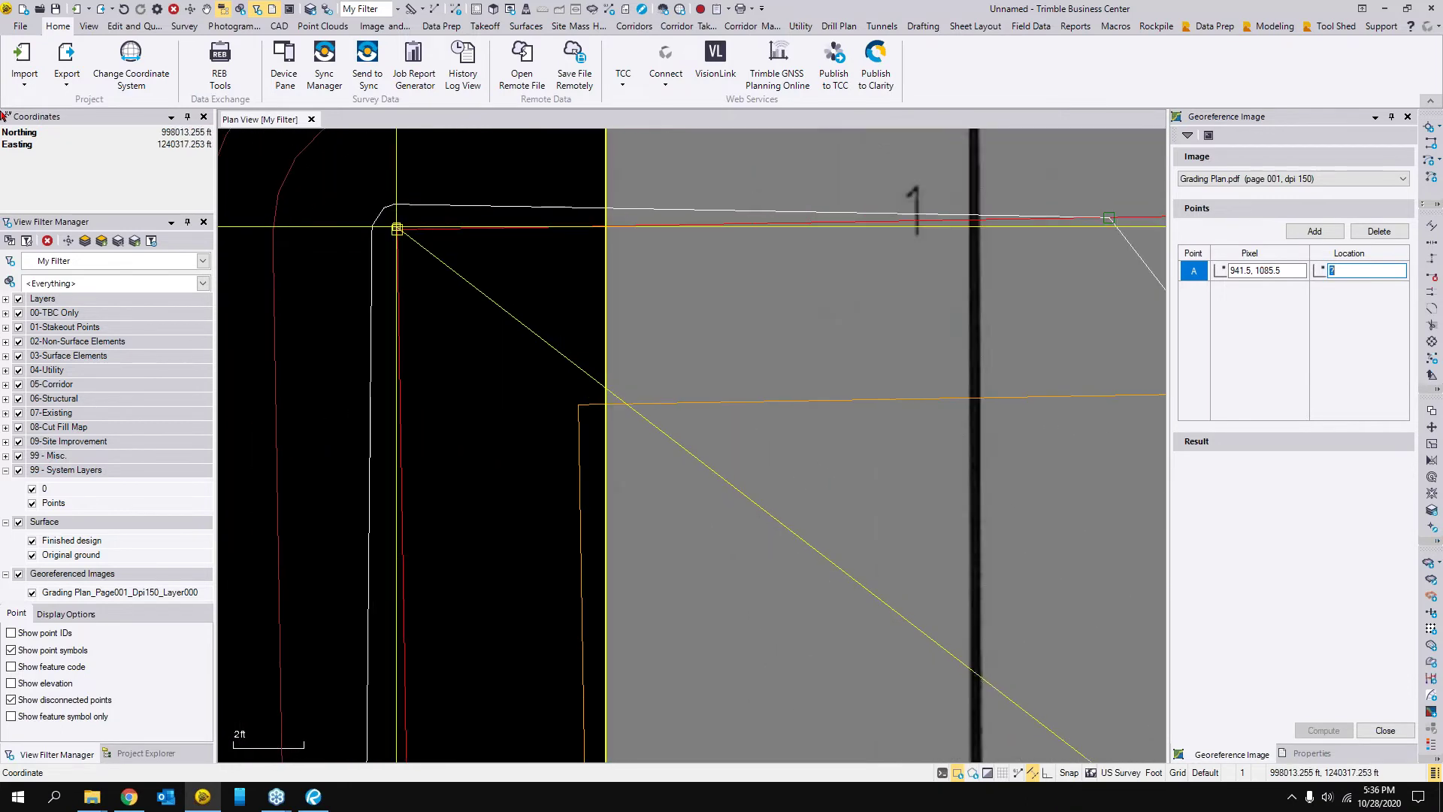
left_click(397, 229)
scroll(709, 483, "down", 4)
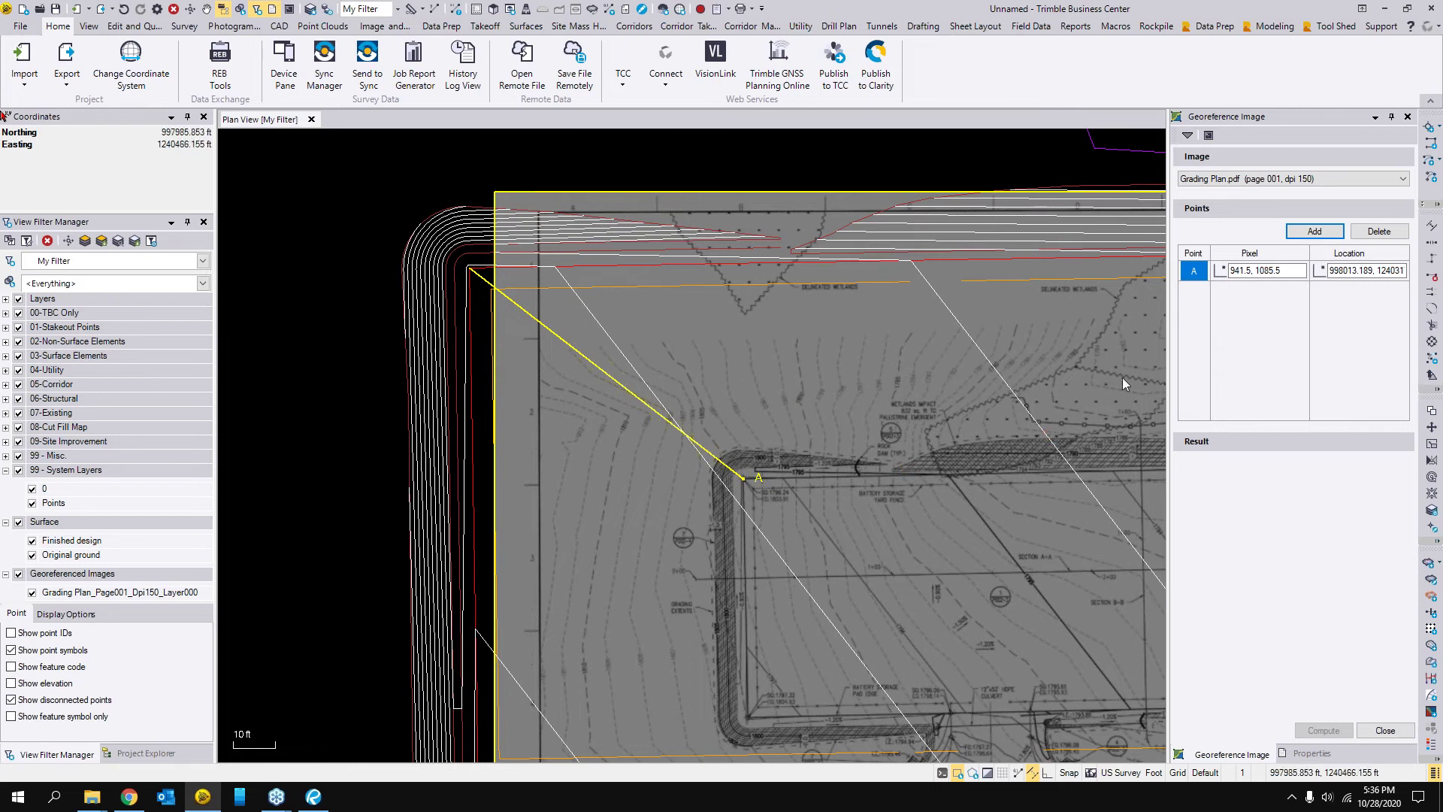
- Add point B and set its pixel at the battery storage pad's northeast corner on the grading plan
left_click(1314, 232)
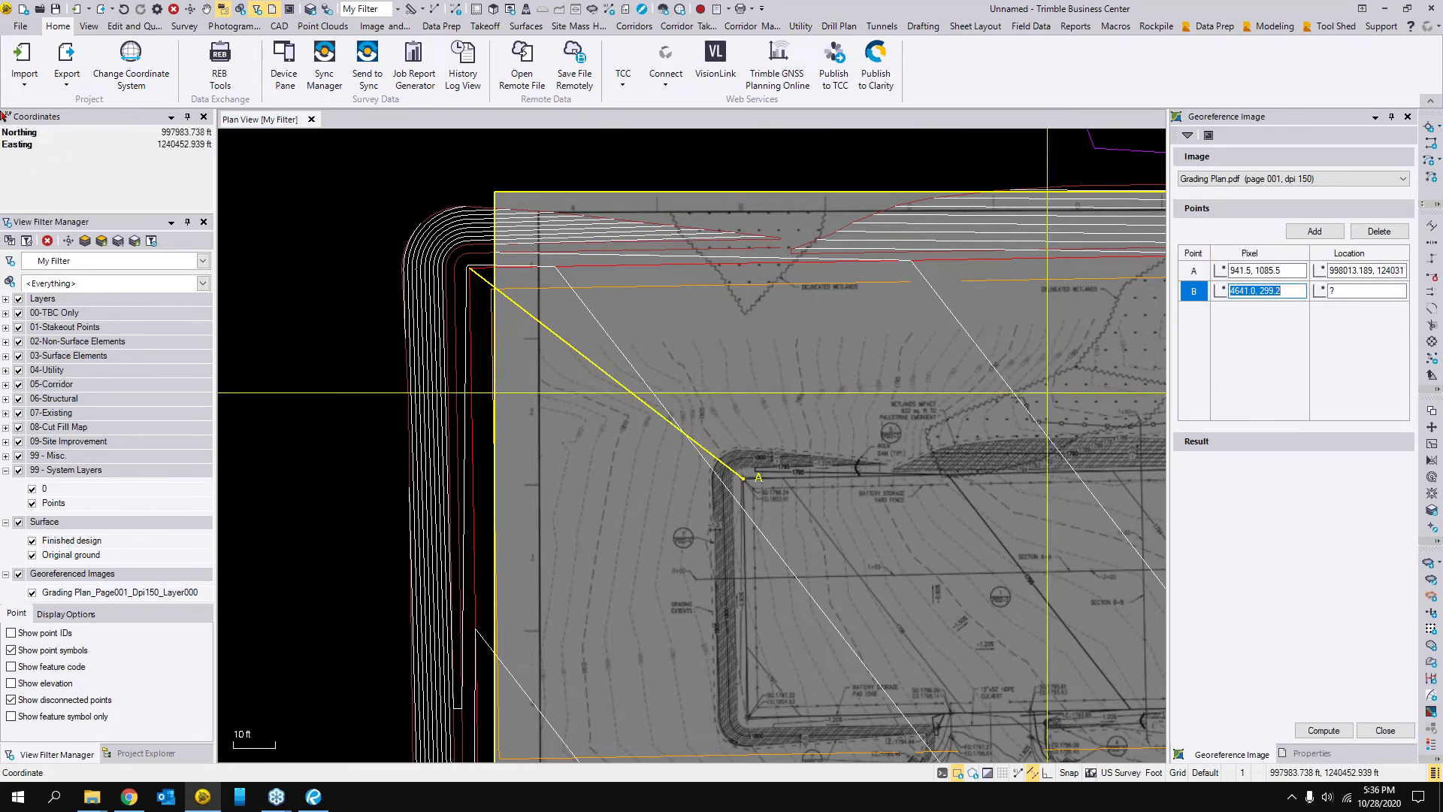
scroll(865, 451, "up", 4)
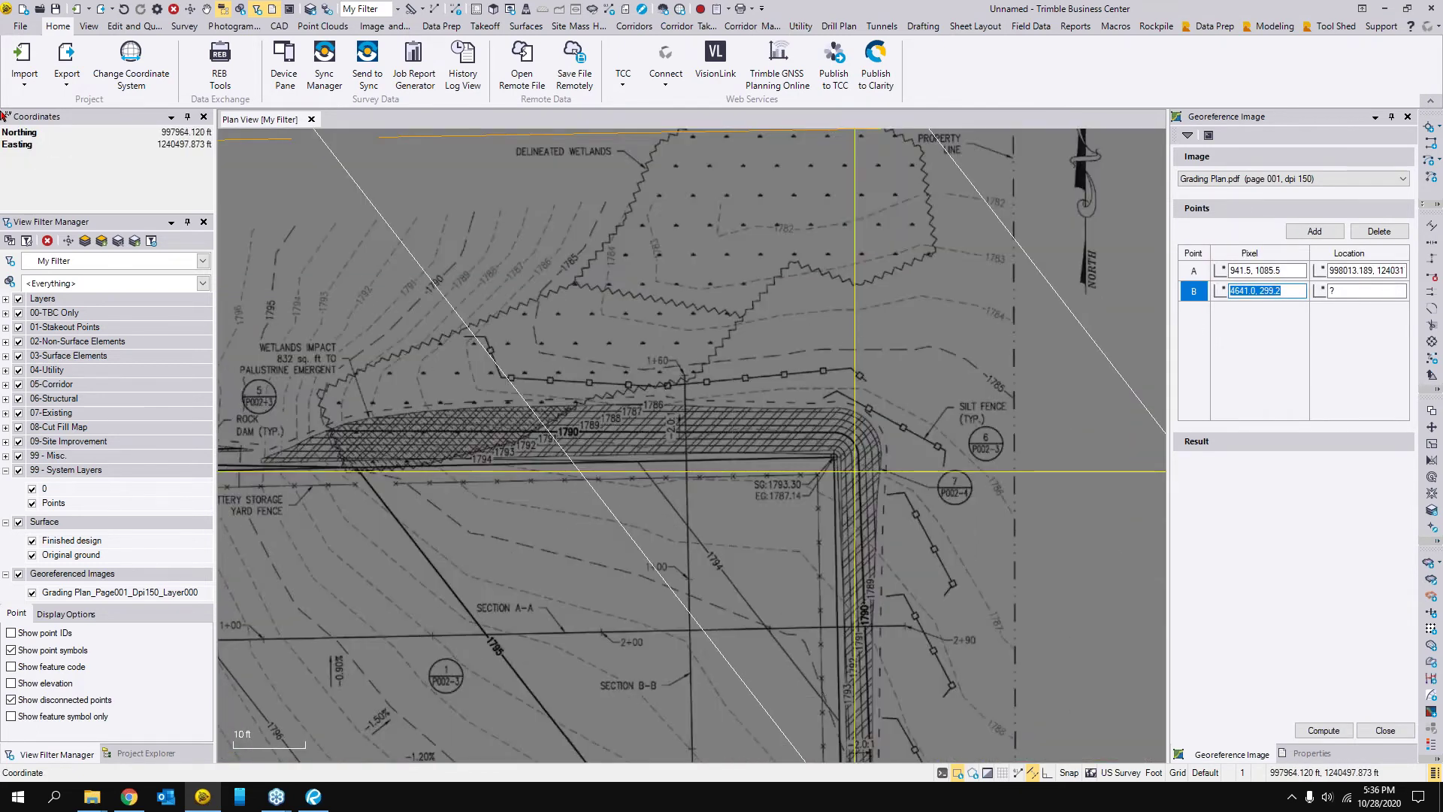
scroll(837, 462, "up", 8)
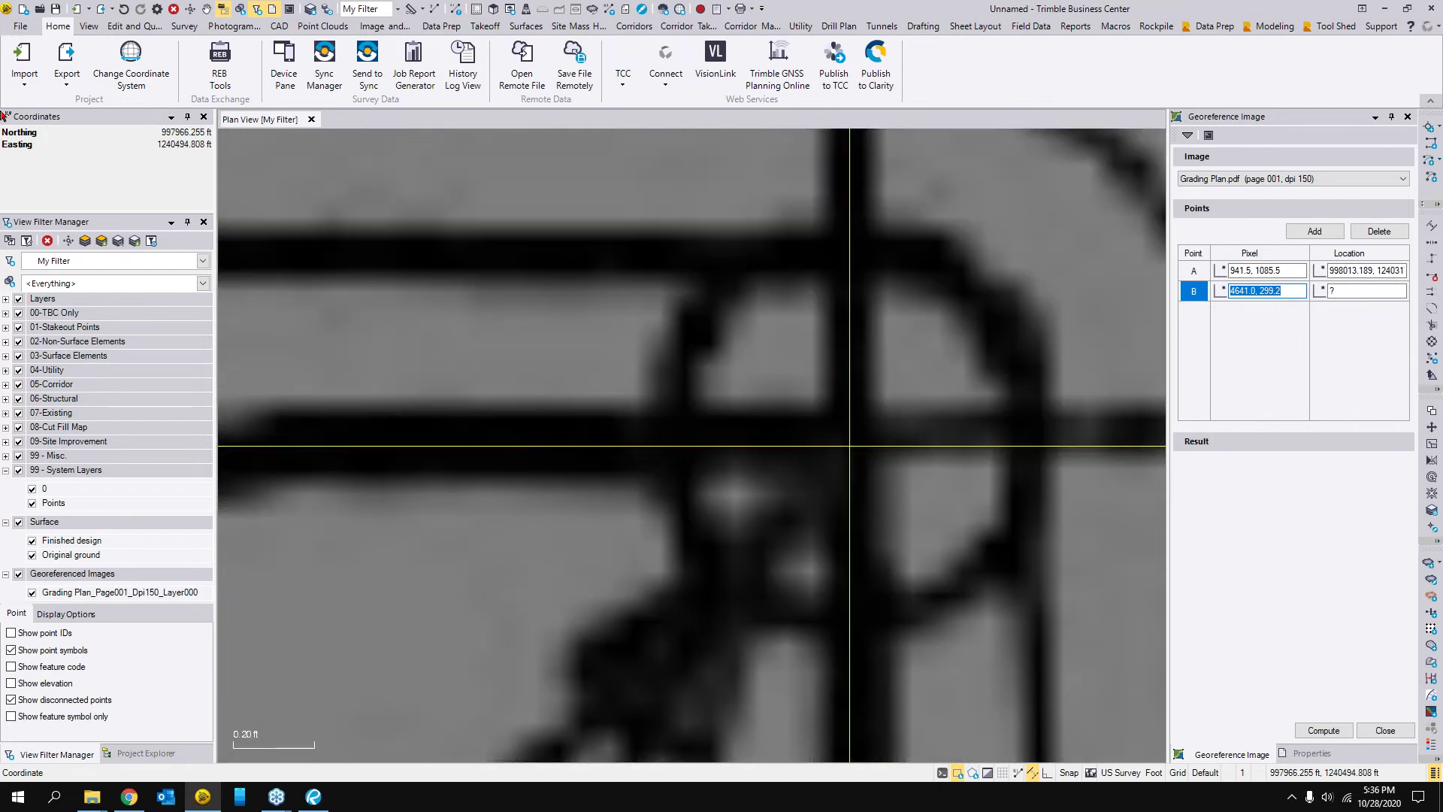
left_click(854, 442)
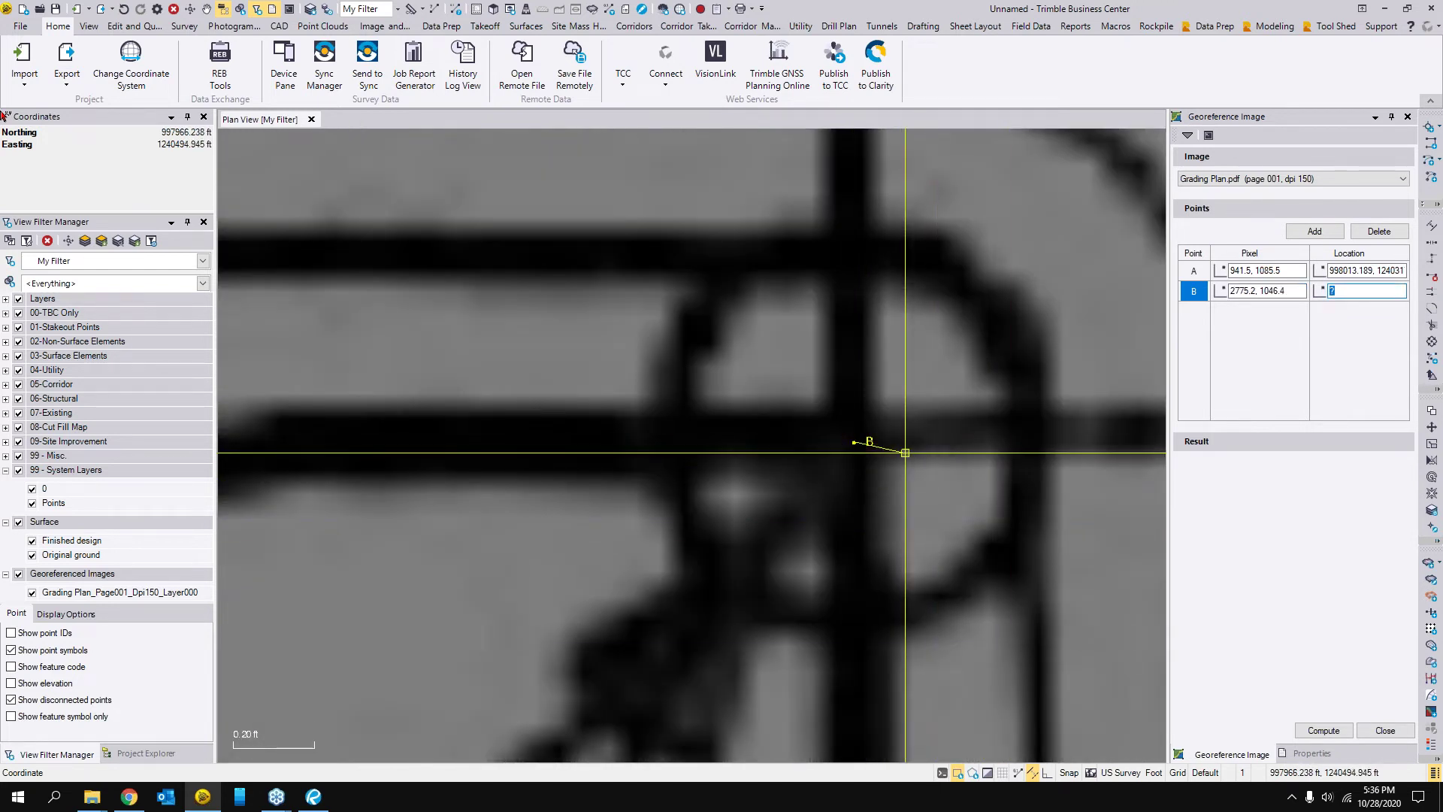
- Set point B's location to the northeast corner of the red pad edge line and compute the image's georeferencing
scroll(905, 452, "down", 6)
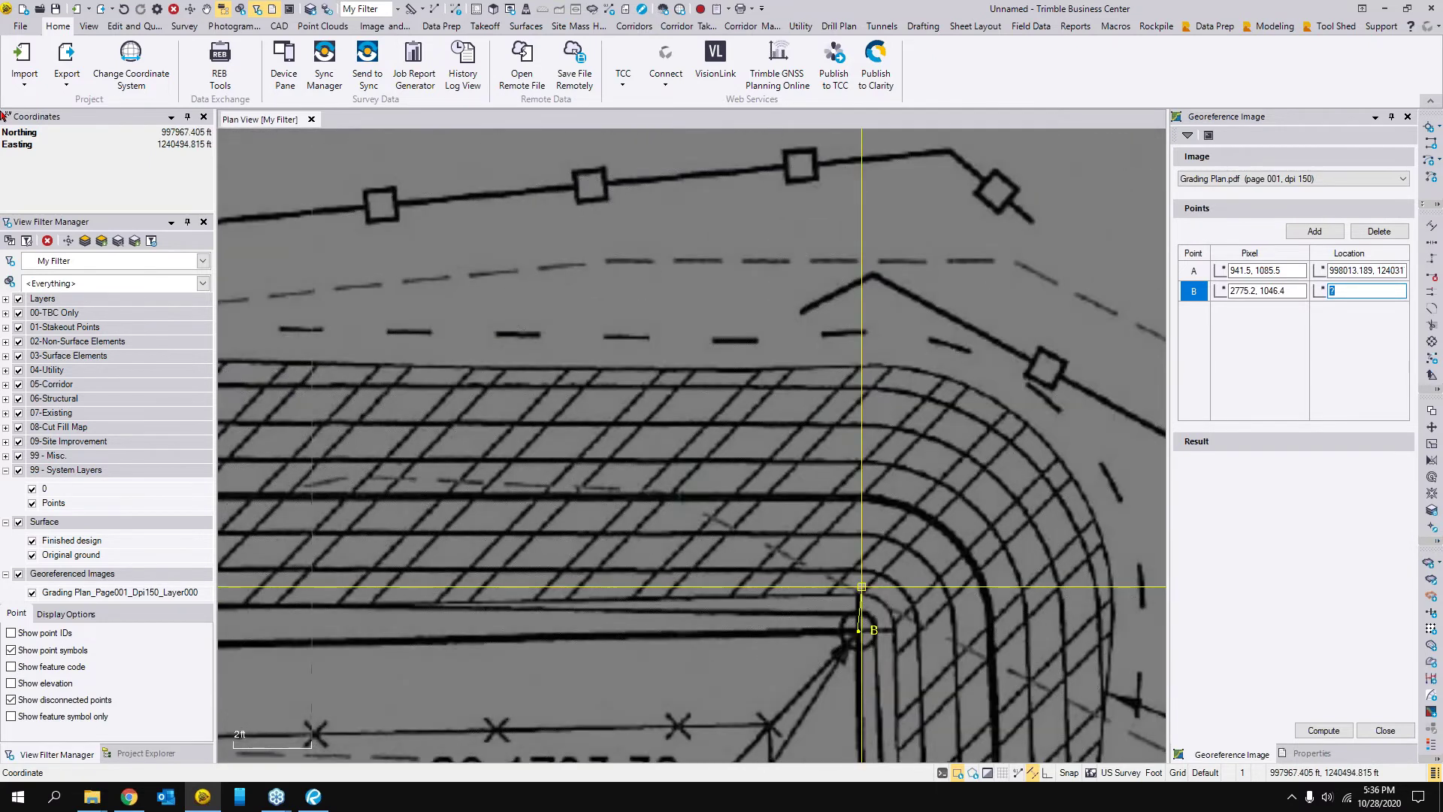
scroll(702, 511, "down", 5)
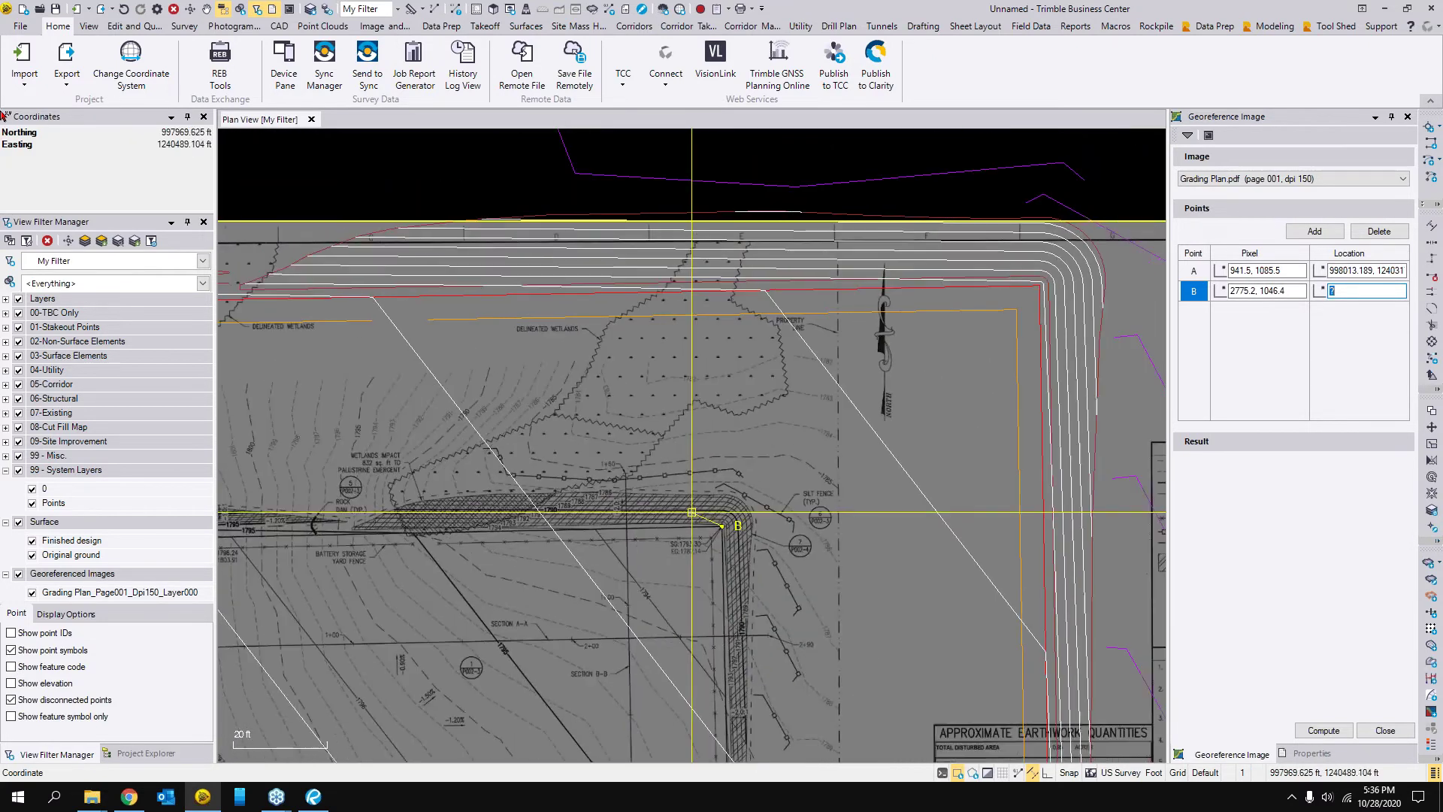
scroll(876, 483, "up", 6)
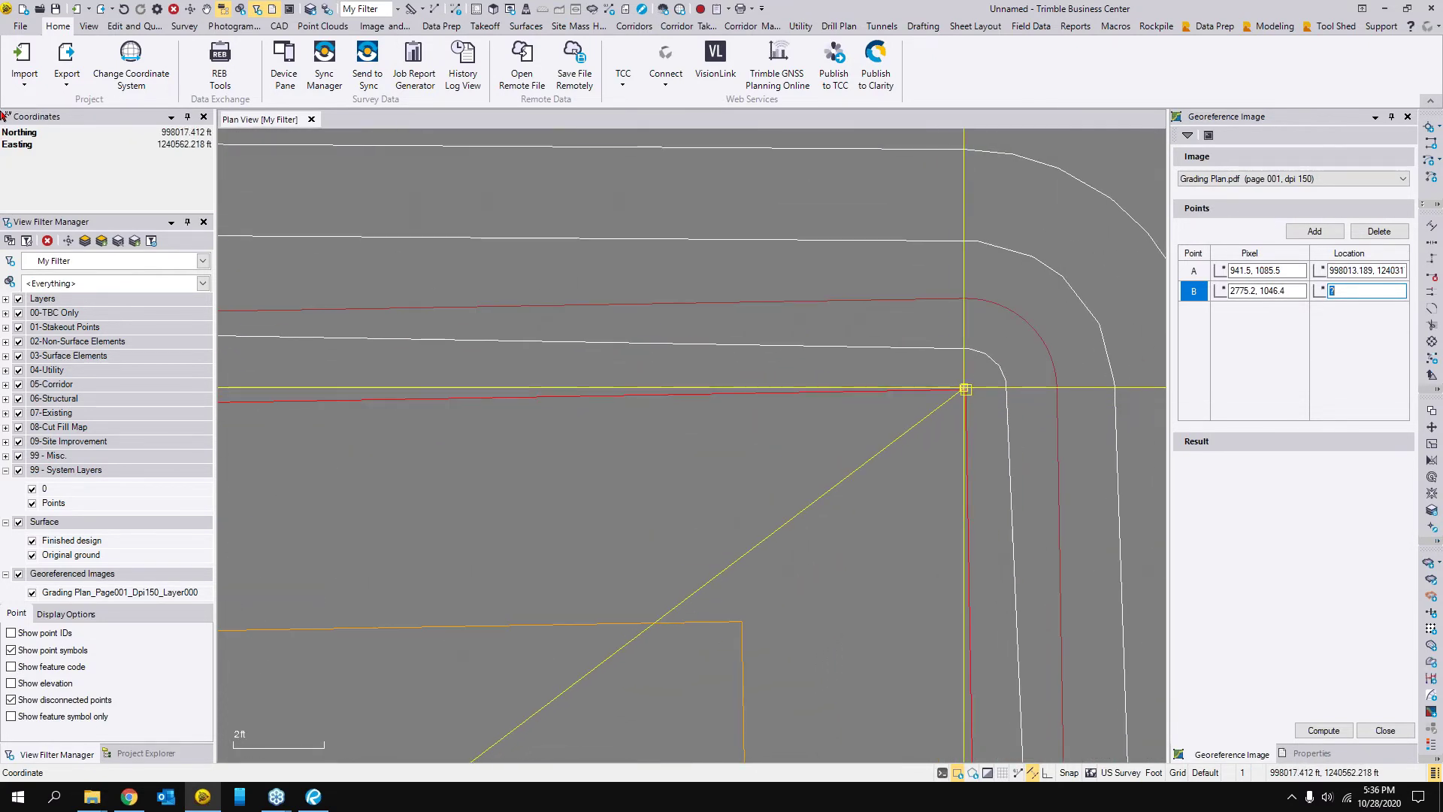
left_click(965, 390)
scroll(834, 584, "down", 5)
scroll(837, 585, "down", 4)
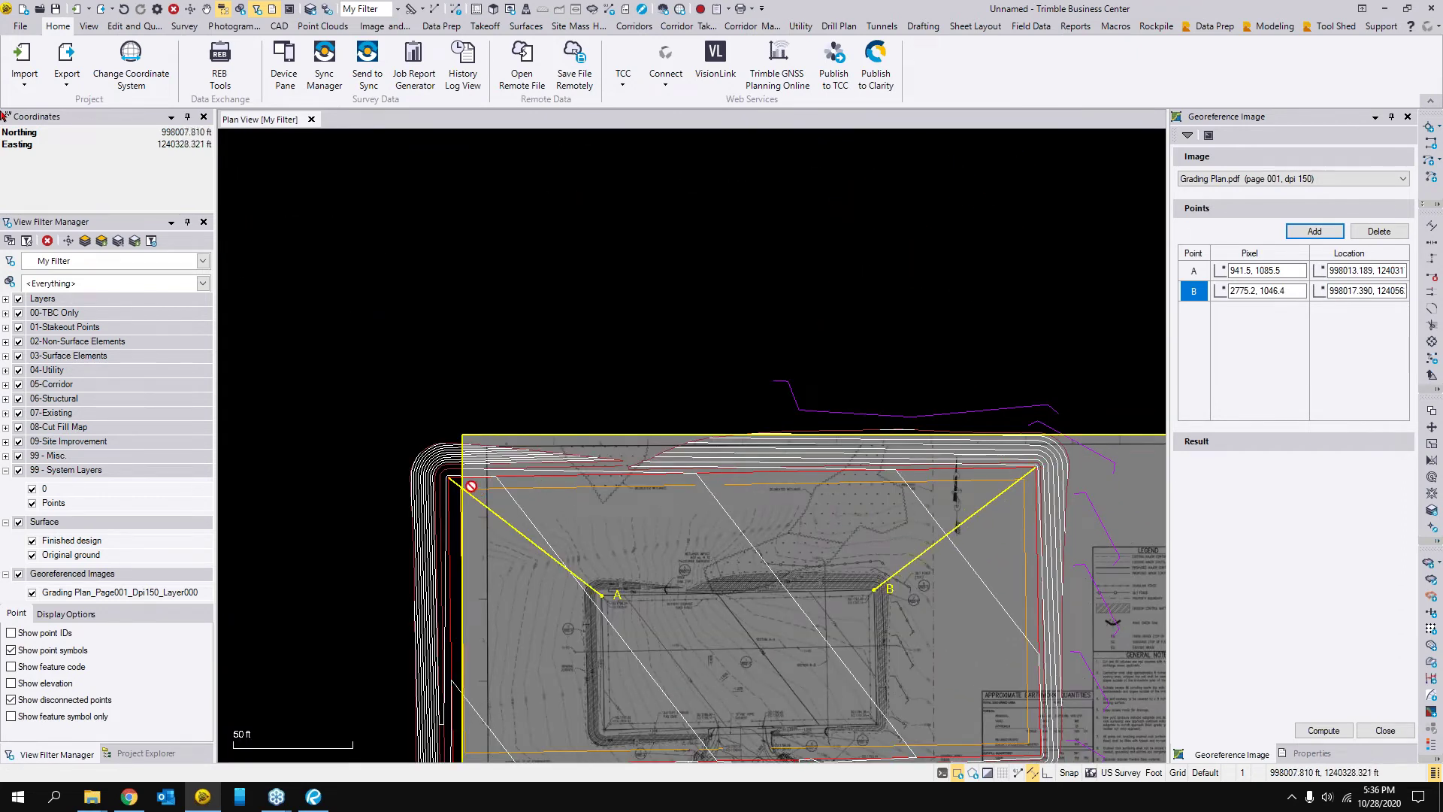
left_click(1322, 731)
left_click_drag(732, 611, 672, 393)
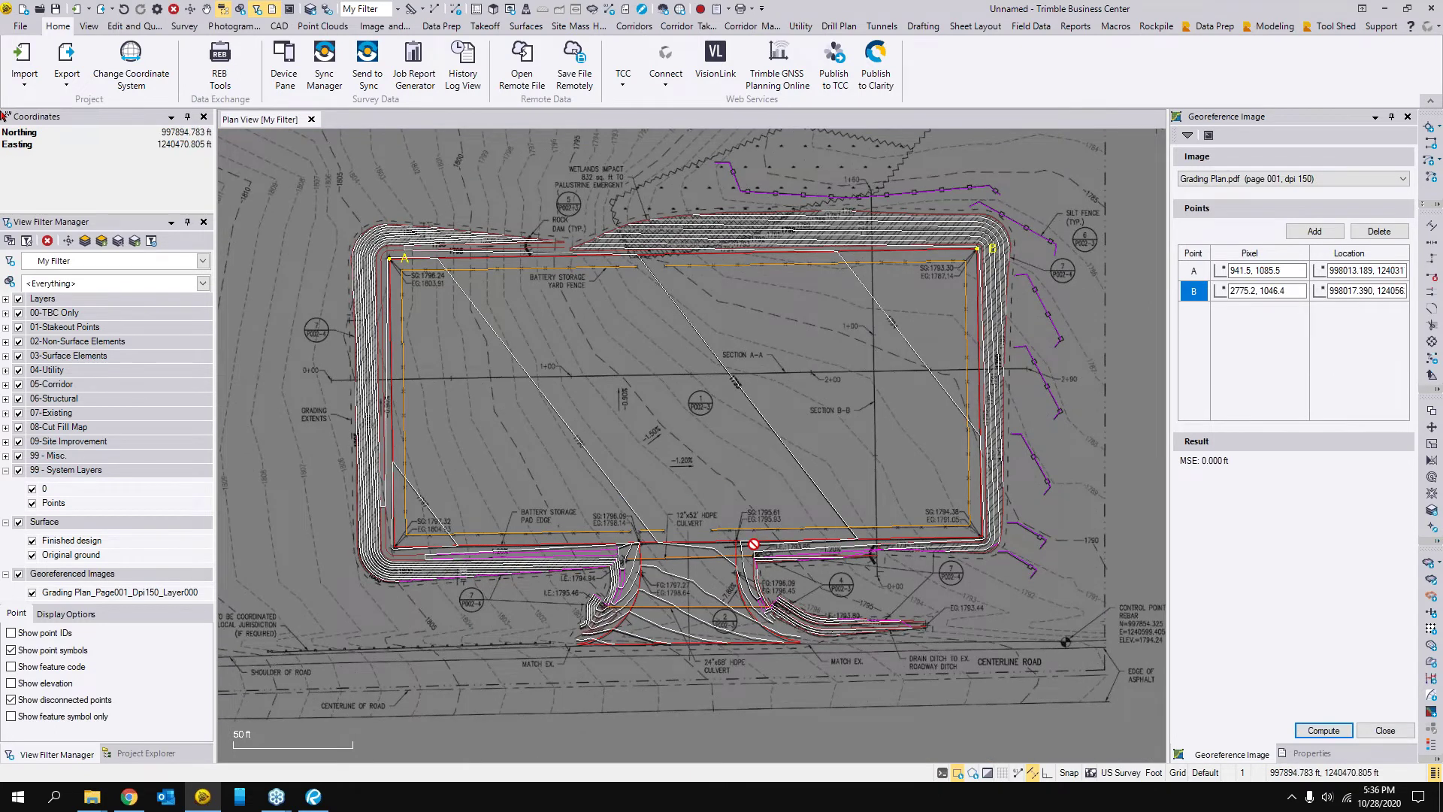
- Examine how the grading plan image aligns with the design linework around the access drive, culverts and road tie-in
scroll(611, 553, "up", 5)
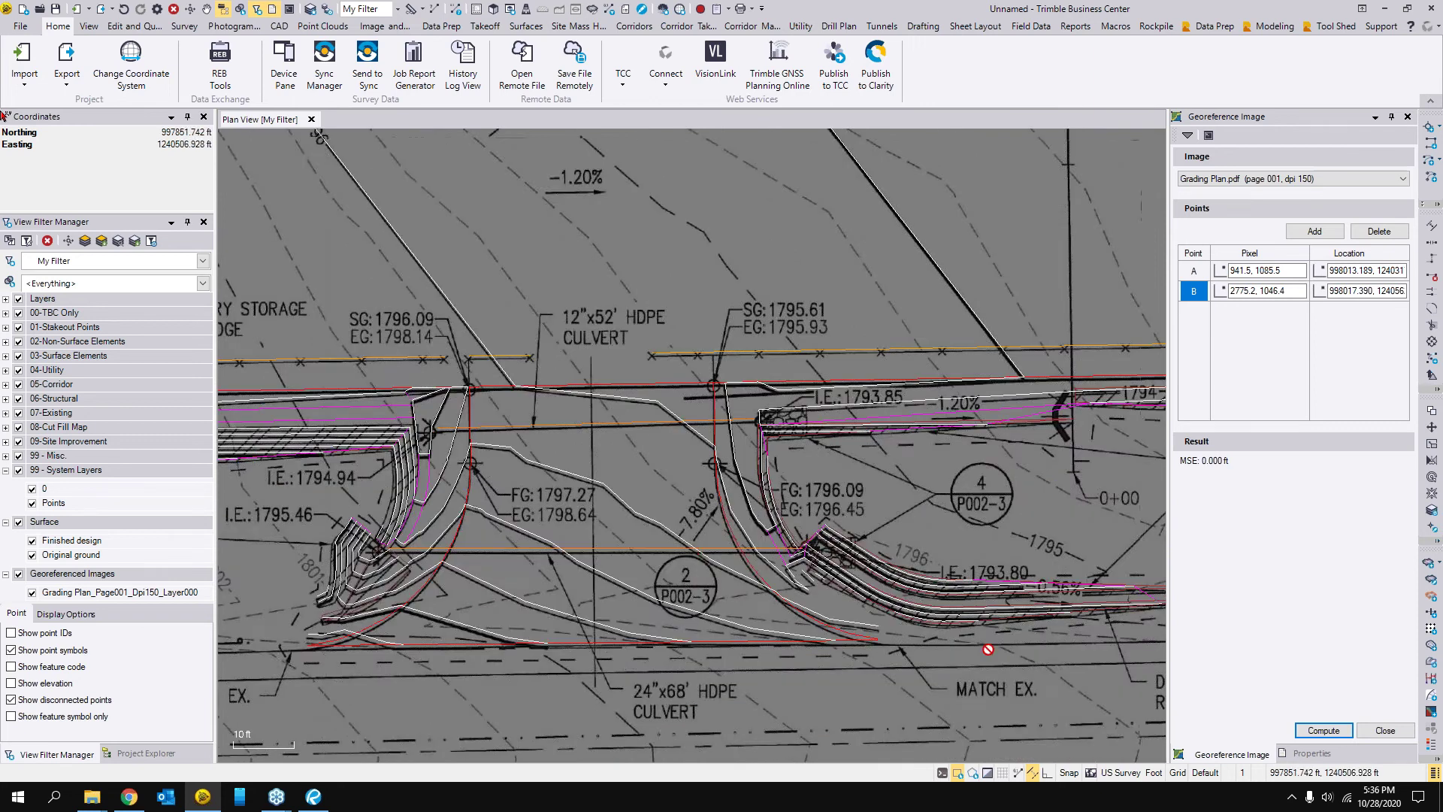
scroll(875, 581, "down", 1)
left_click_drag(522, 385, 676, 560)
scroll(681, 571, "down", 3)
scroll(711, 609, "up", 5)
scroll(707, 591, "up", 2)
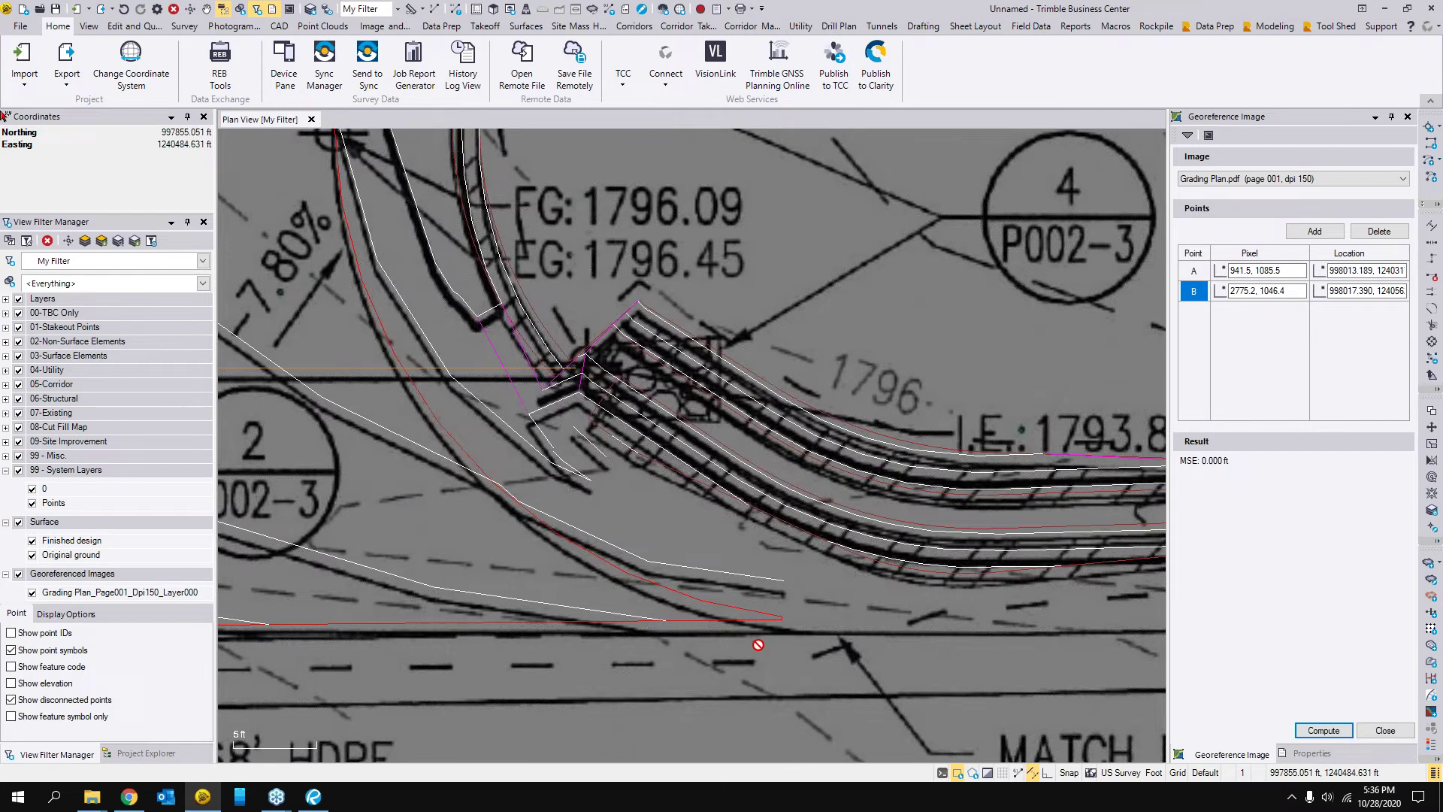
scroll(761, 642, "up", 7)
scroll(583, 566, "down", 9)
scroll(720, 584, "up", 1)
scroll(721, 585, "up", 2)
- Add point C, matching the drive edge's east tie-in at the road on the image to the end of the red design line
left_click(1314, 231)
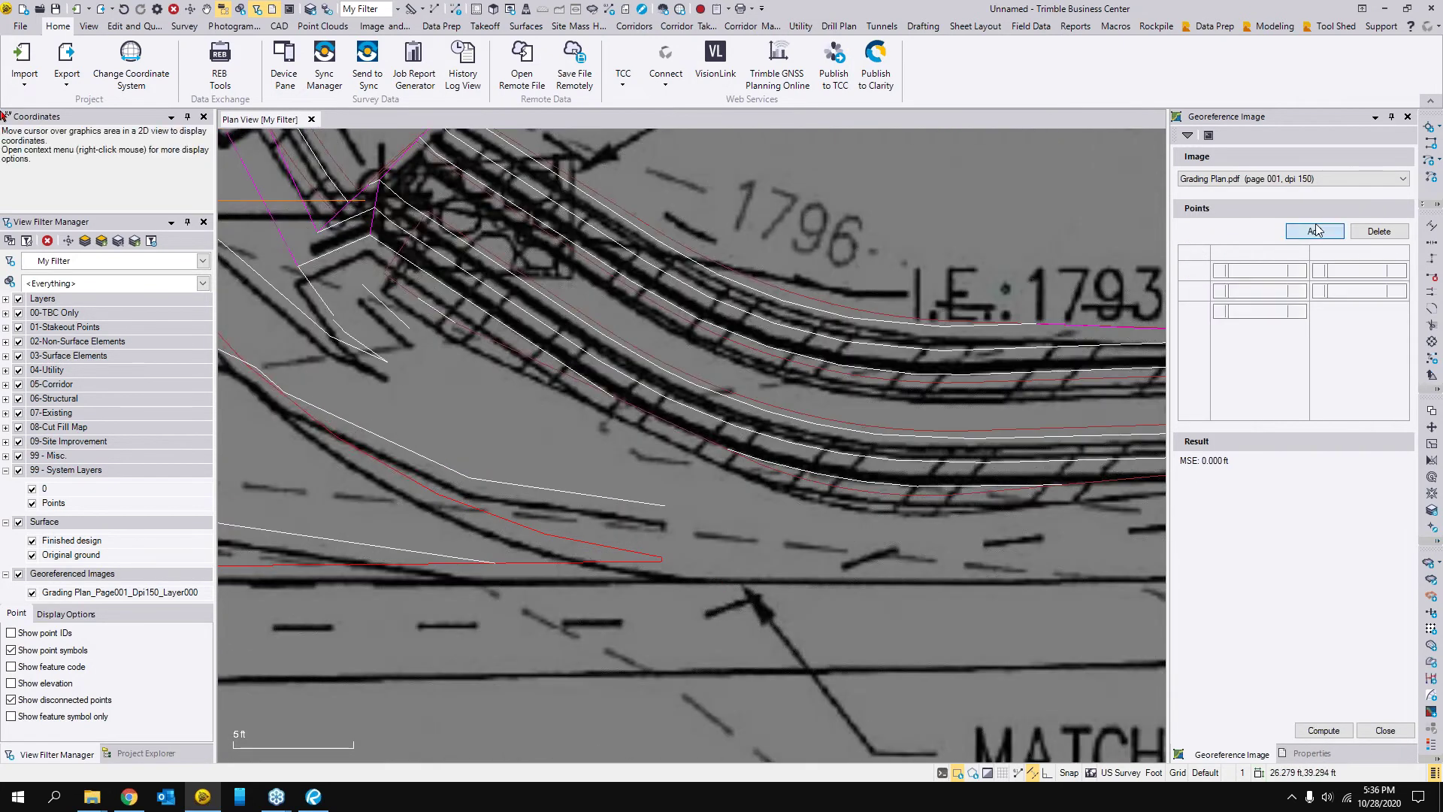
scroll(677, 572, "up", 3)
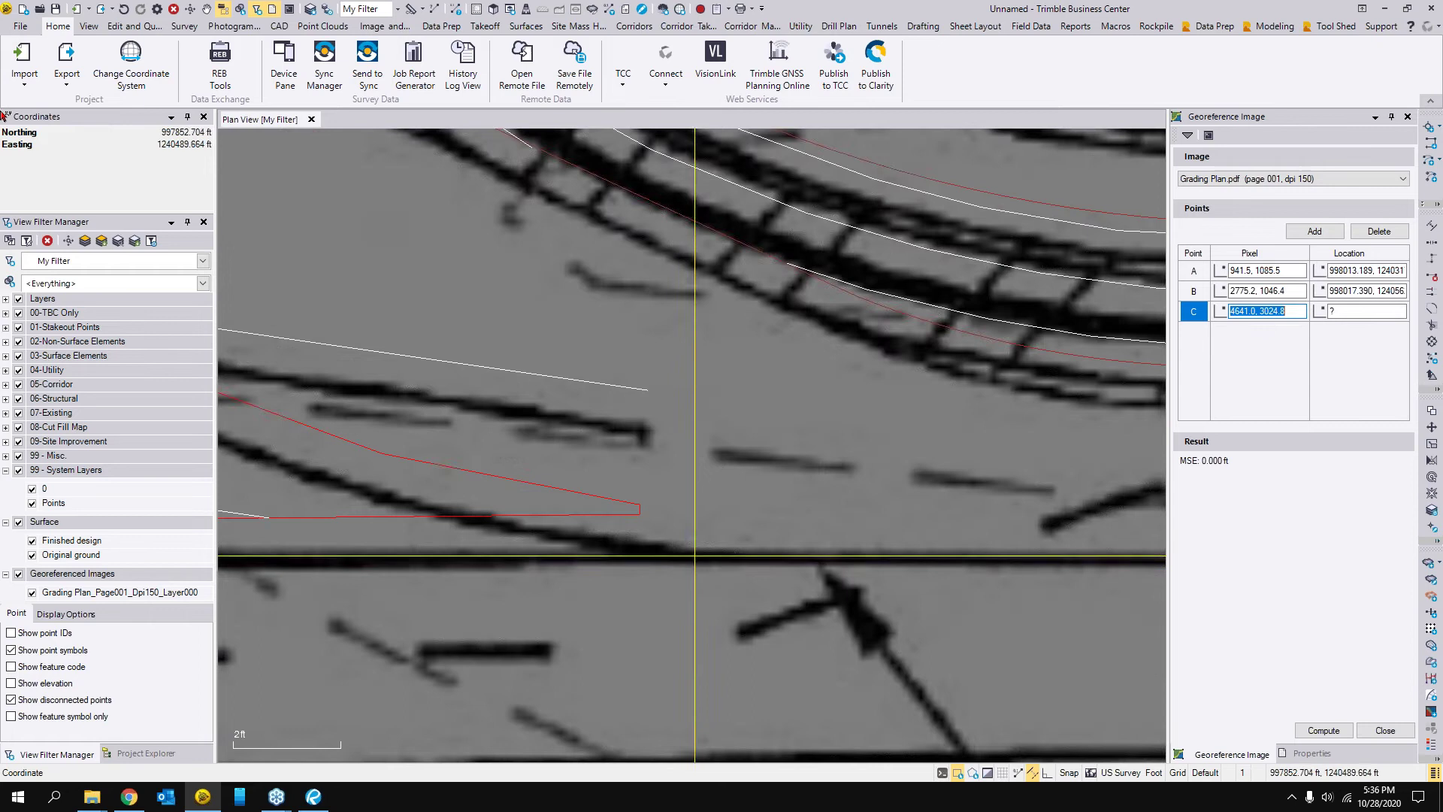
left_click(677, 554)
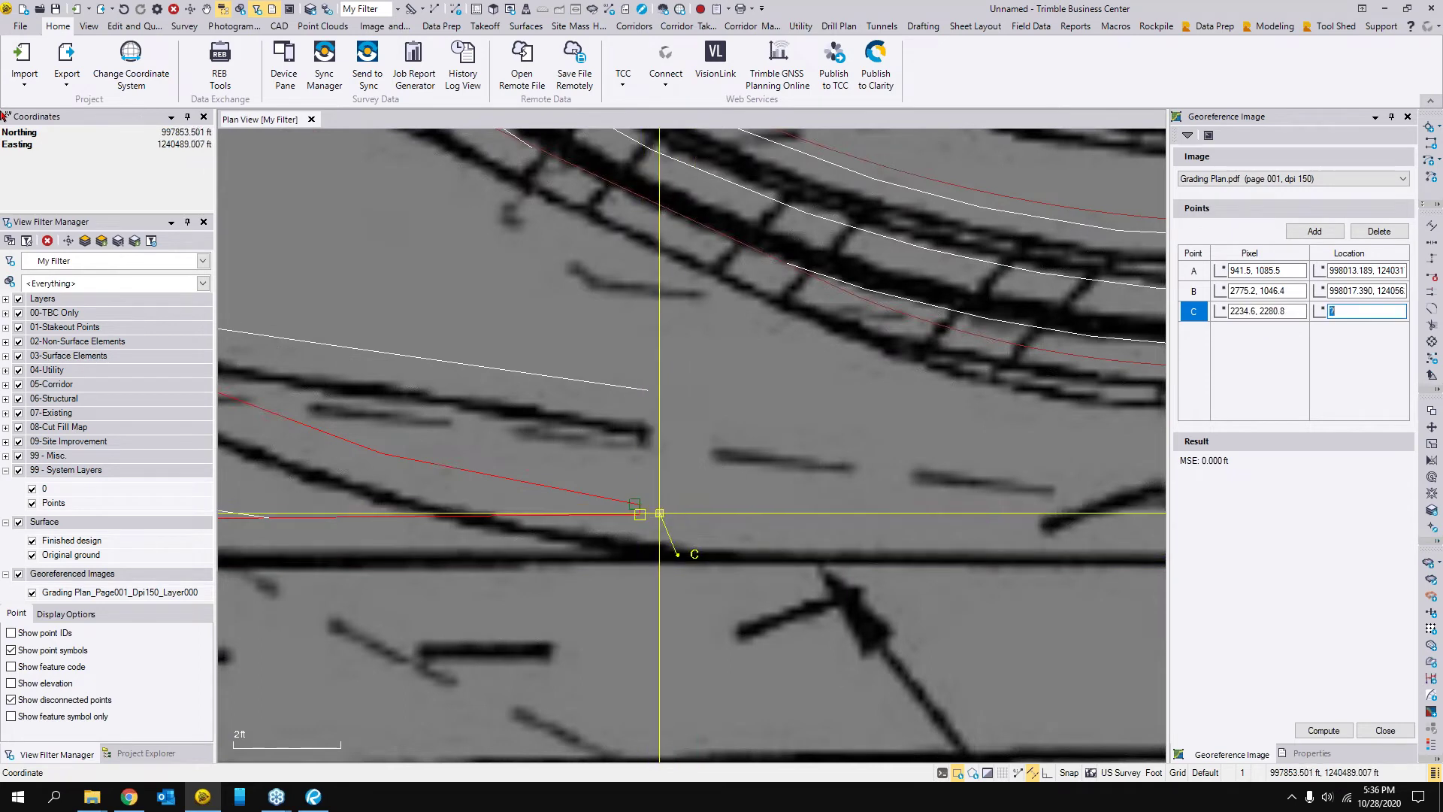
scroll(636, 498, "up", 2)
left_click(636, 499)
scroll(806, 636, "down", 2)
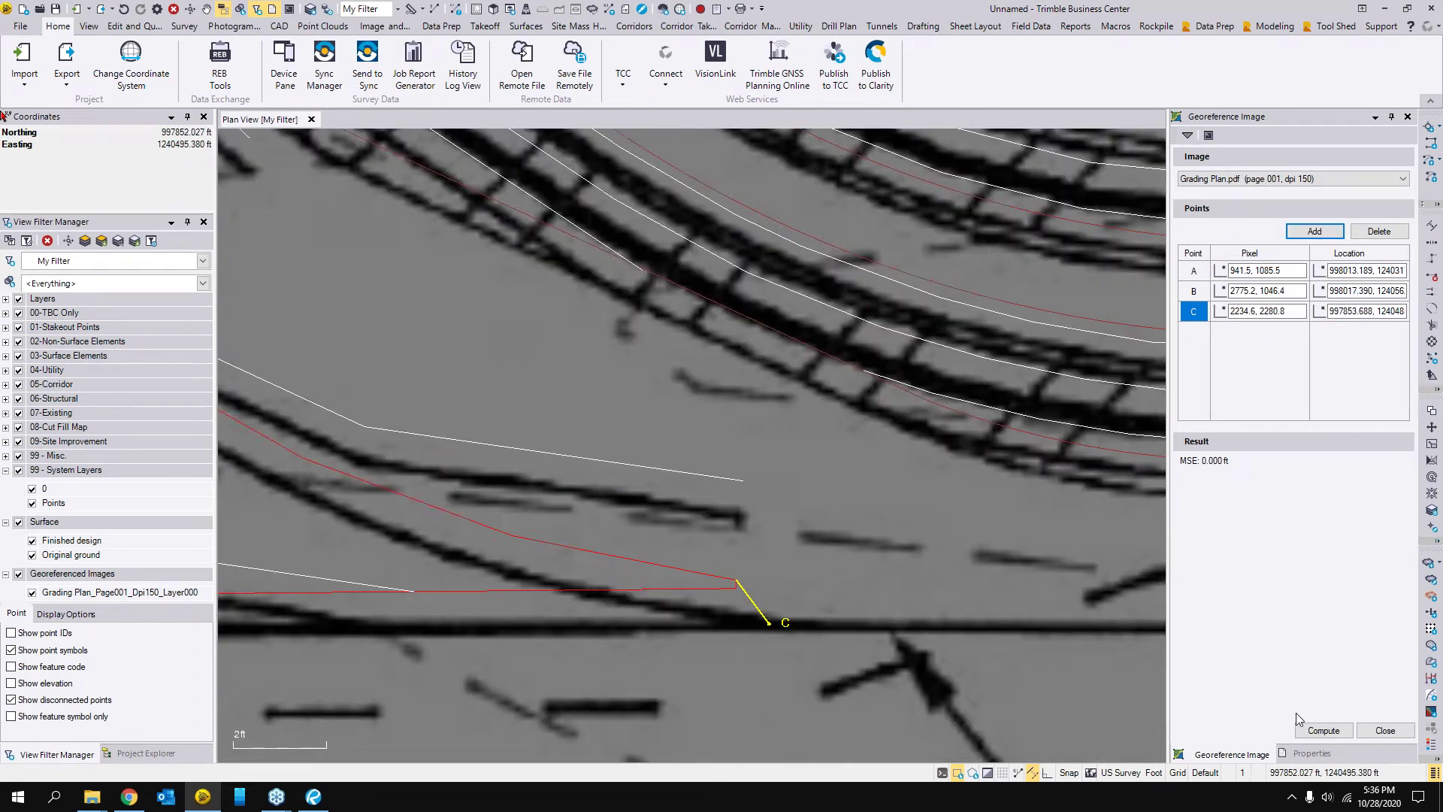
- Recompute the georeferencing with point C and check the alignment along the pad's south edge
left_click(1324, 730)
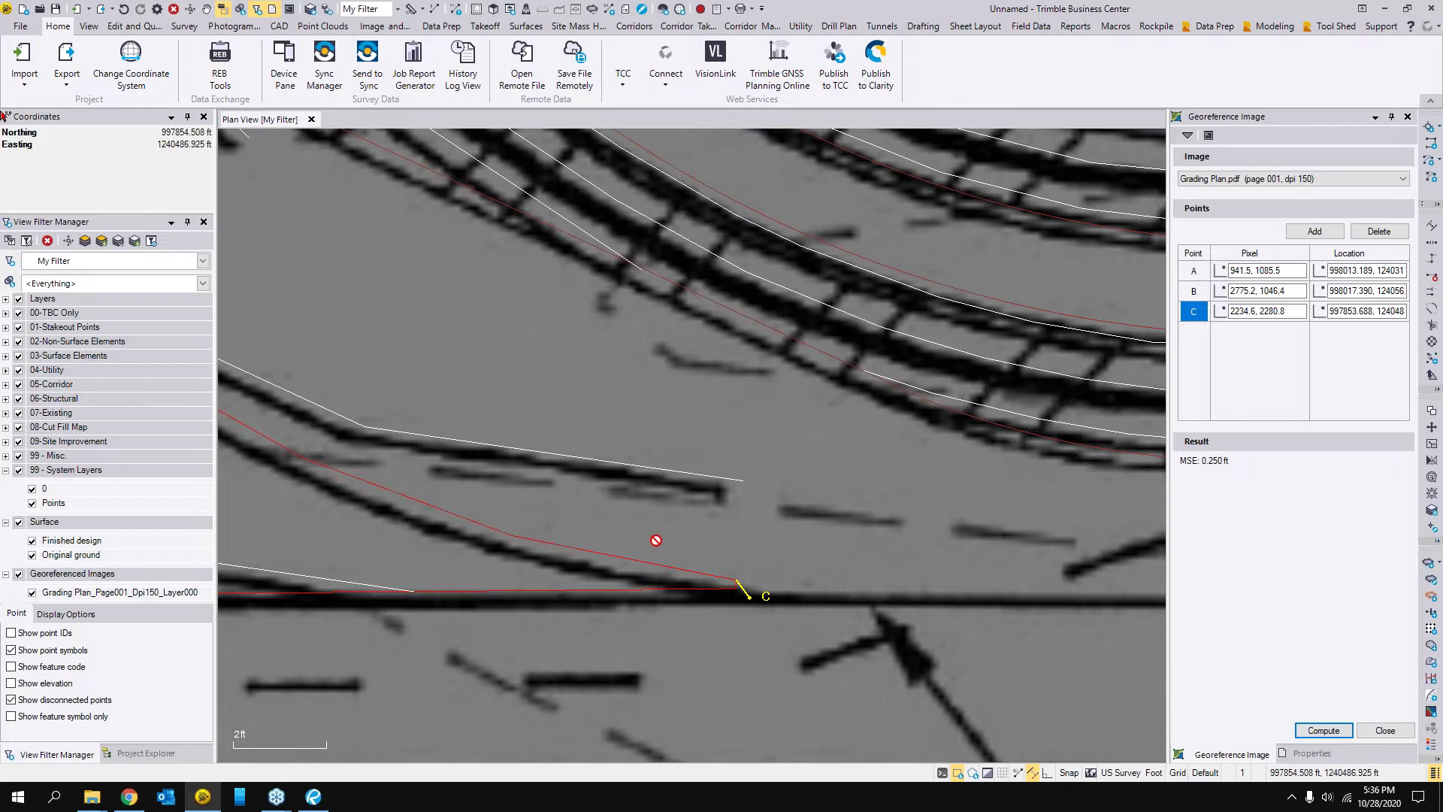
scroll(656, 540, "down", 3)
scroll(657, 541, "down", 3)
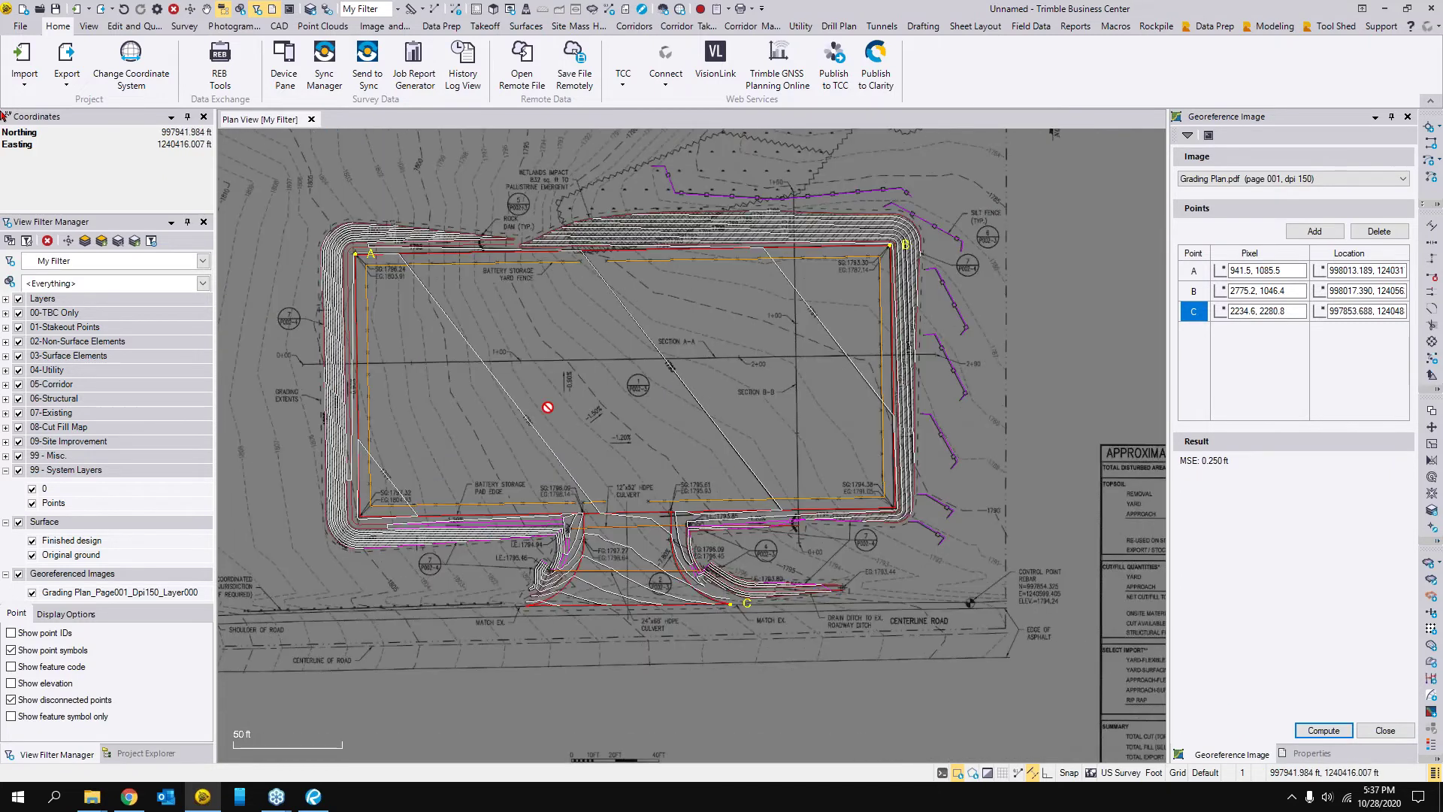
scroll(389, 330, "up", 4)
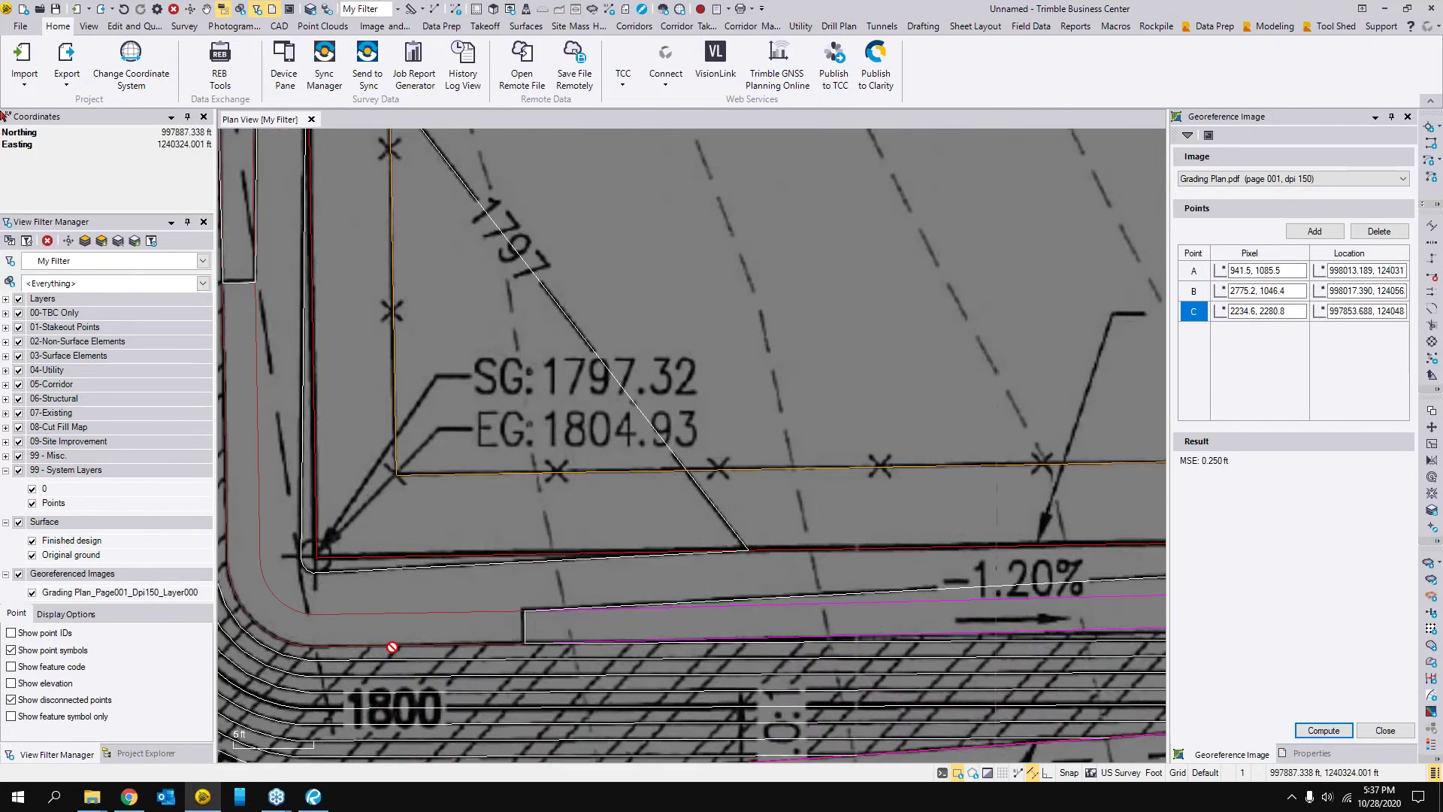
scroll(451, 487, "down", 2)
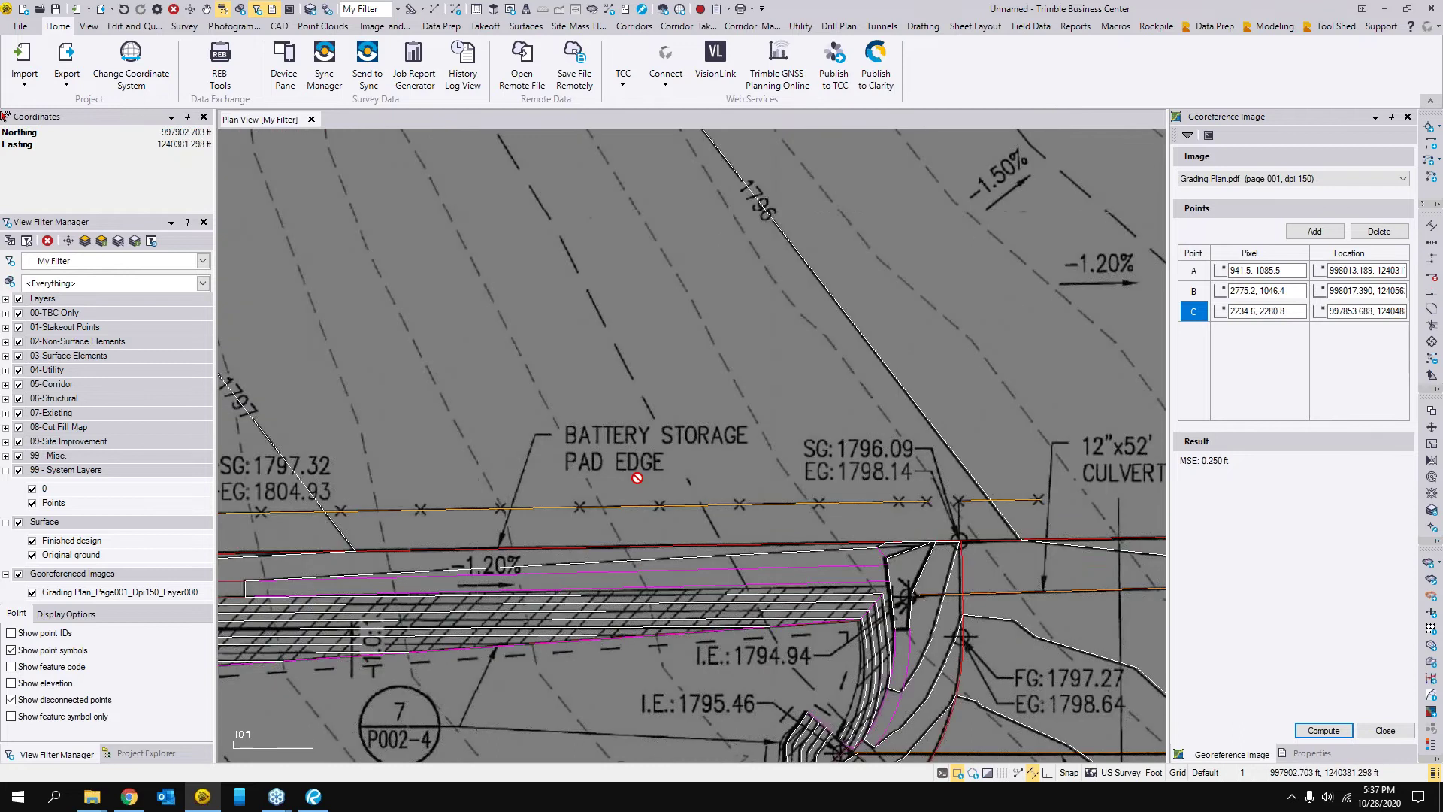
- Check the grading plan image's alignment around the pad's northeast corner and close the image georeferencing and placement
scroll(638, 478, "down", 2)
left_click_drag(933, 489, 629, 533)
scroll(607, 506, "up", 1)
left_click_drag(933, 230, 699, 668)
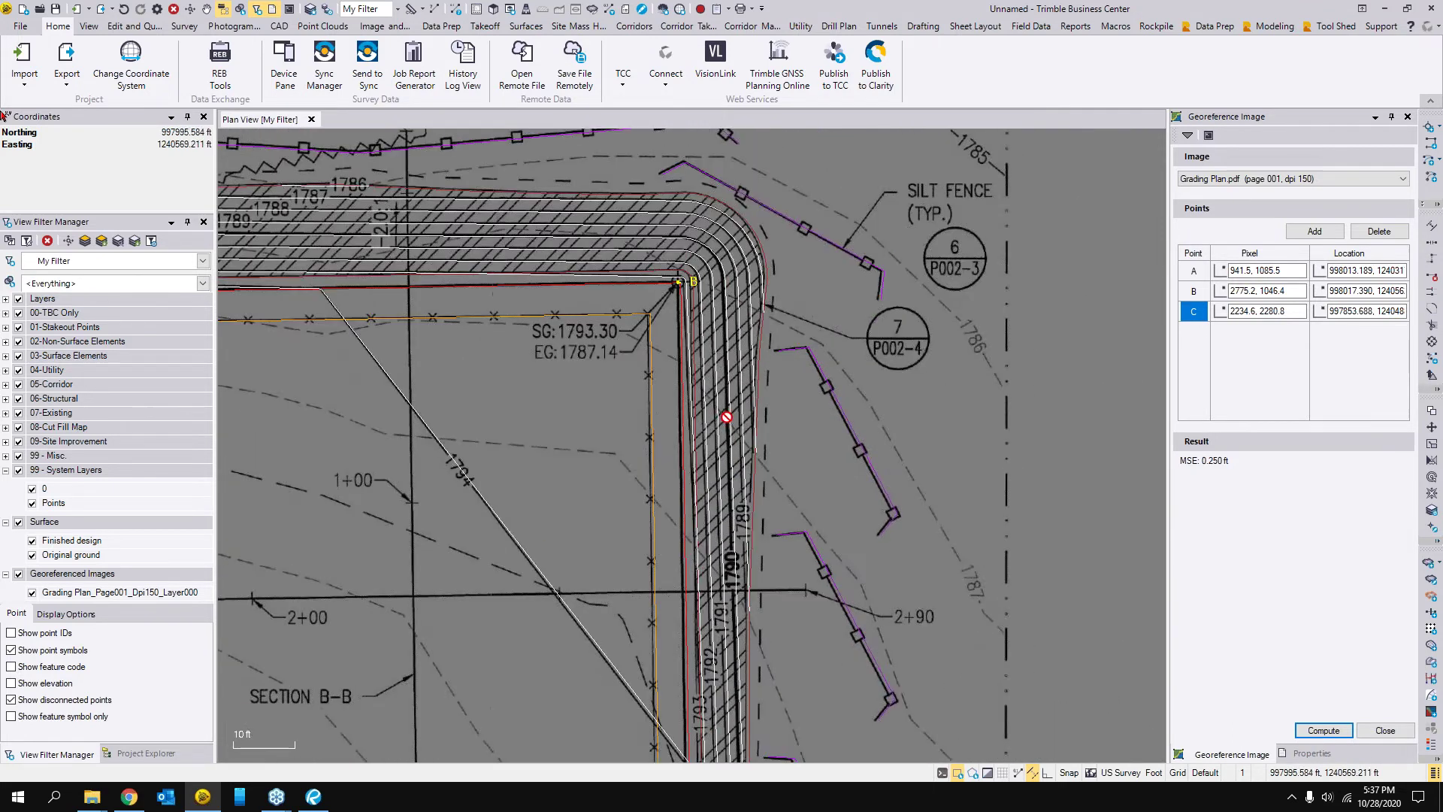
scroll(684, 267, "up", 2)
scroll(662, 410, "down", 7)
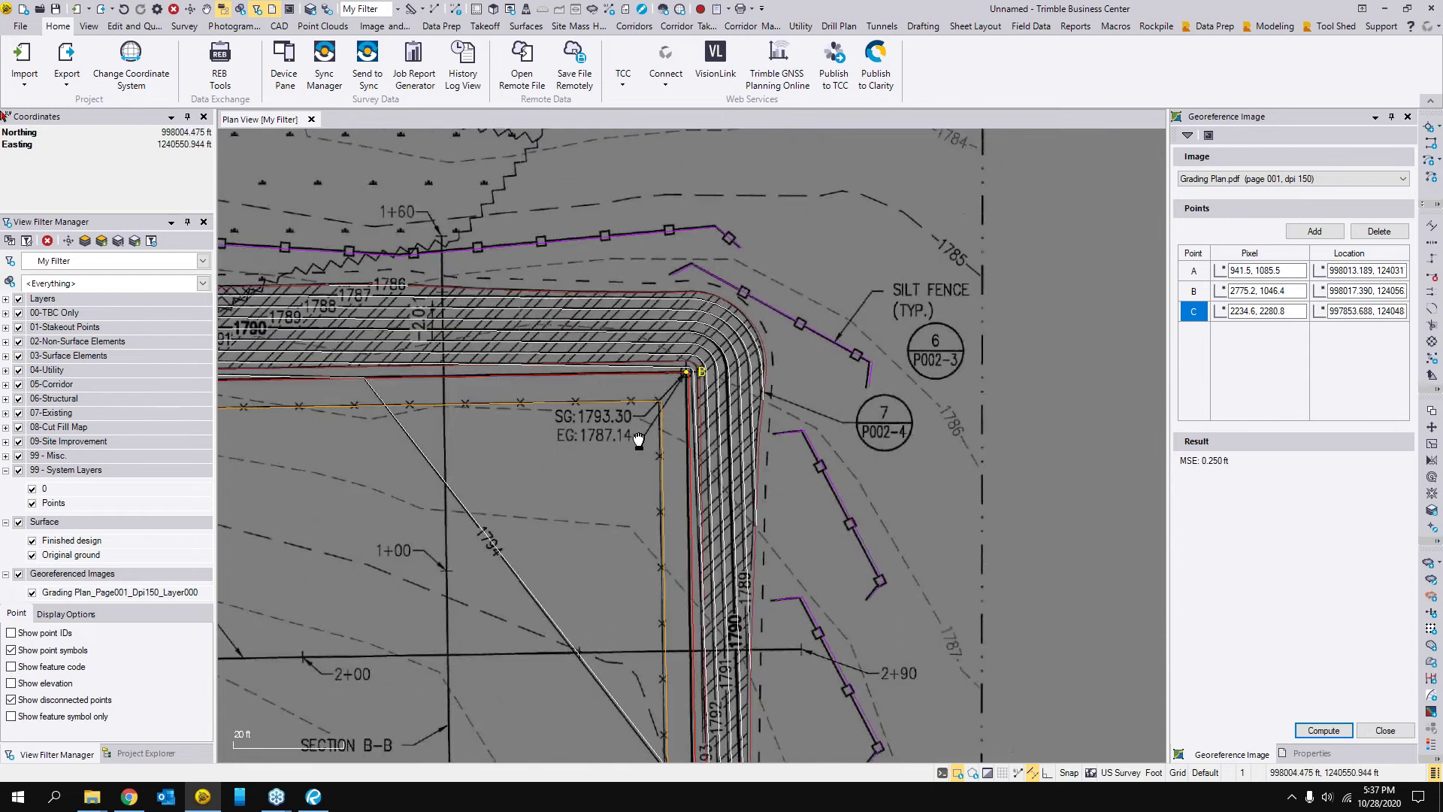
left_click_drag(622, 456, 557, 459)
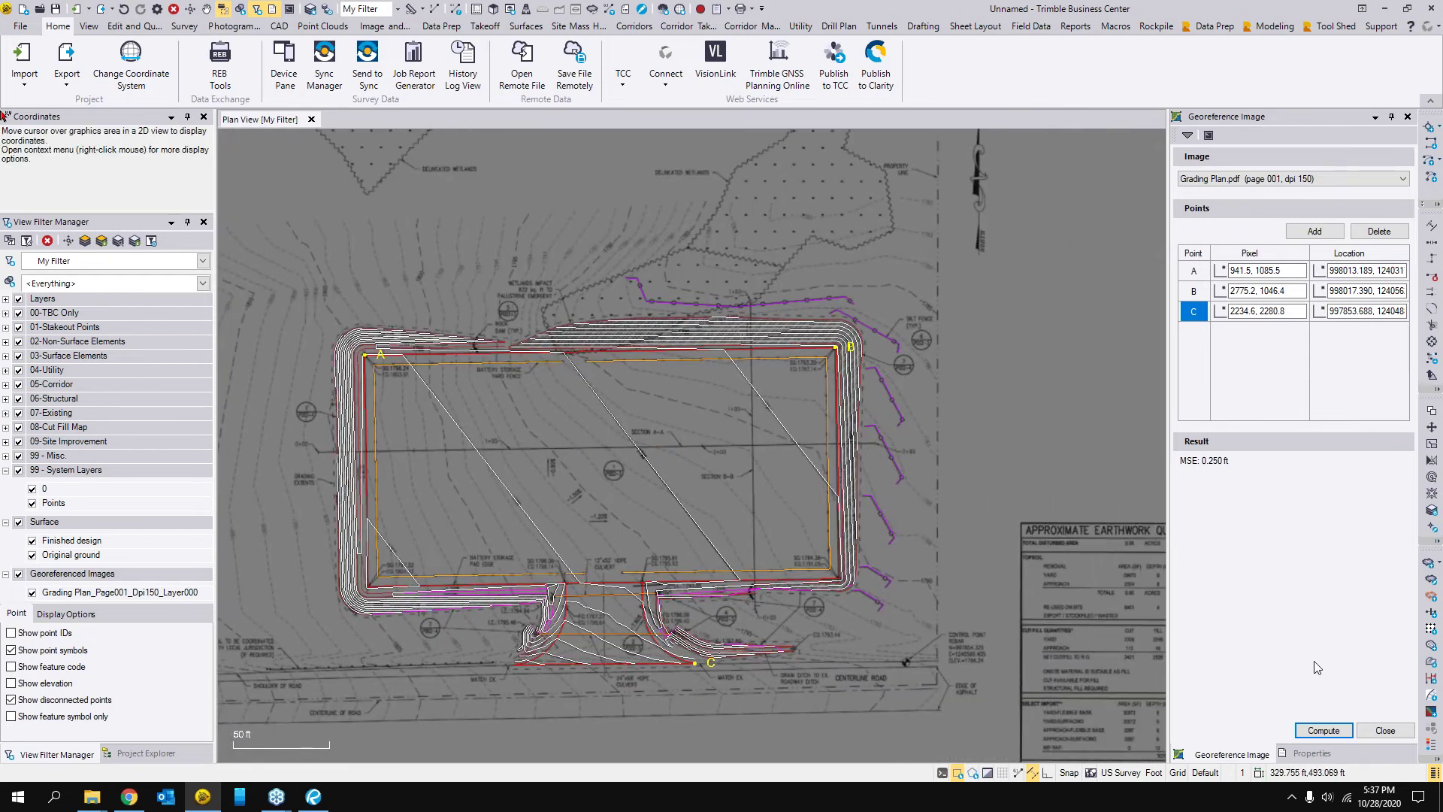
left_click(1385, 731)
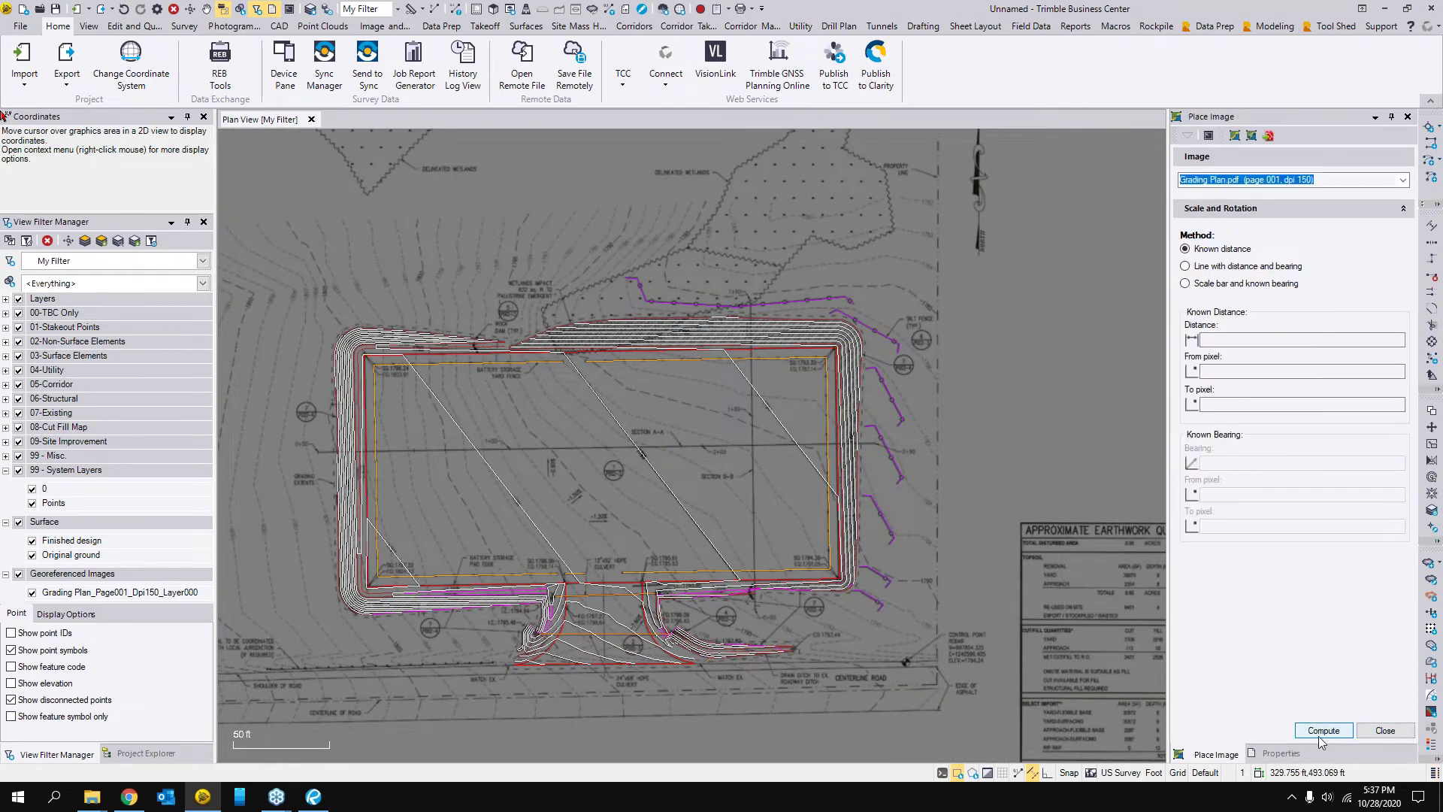
left_click(1386, 731)
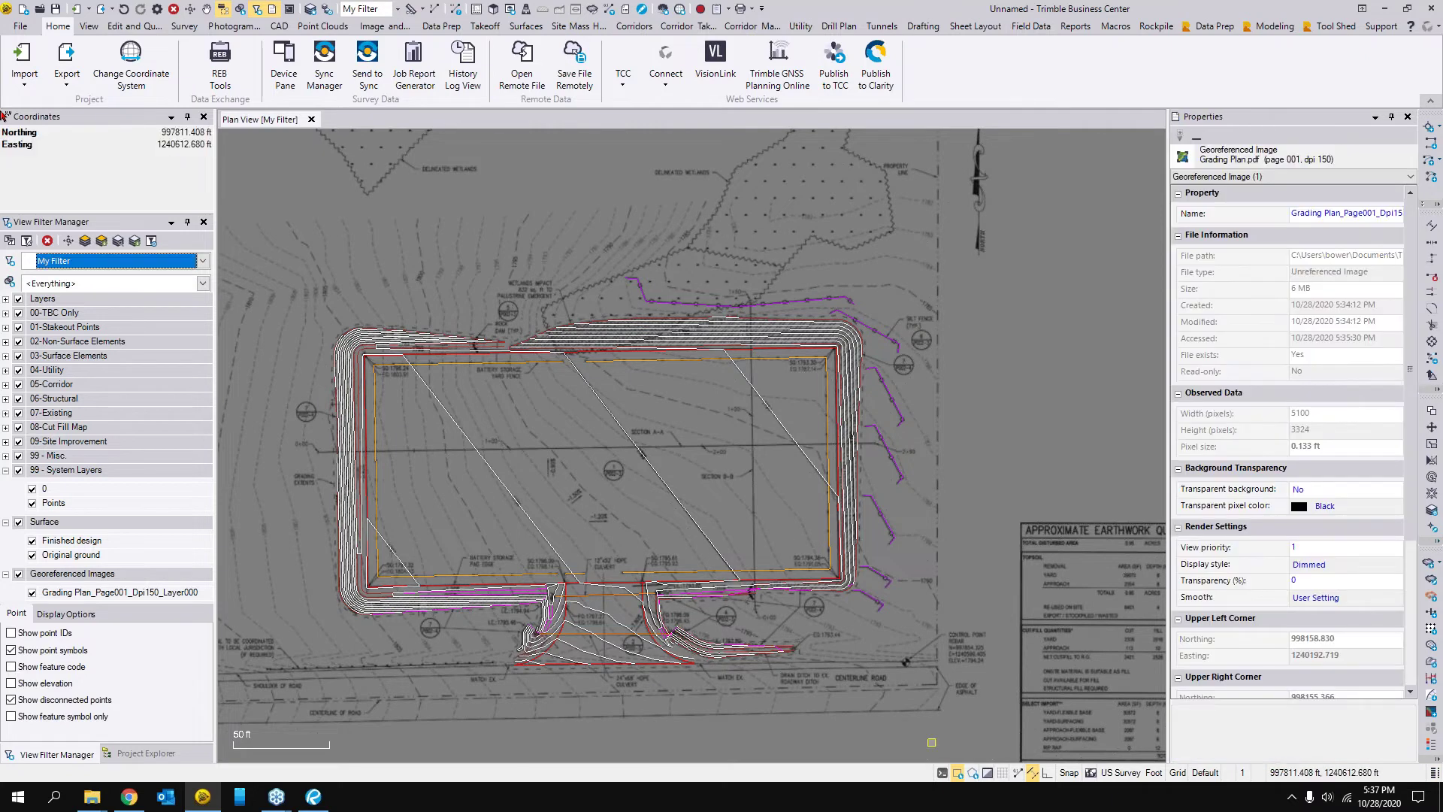
- Import Site Plan.pdf from the Background Images Webinar folder into the project
left_click(92, 797)
left_click(217, 739)
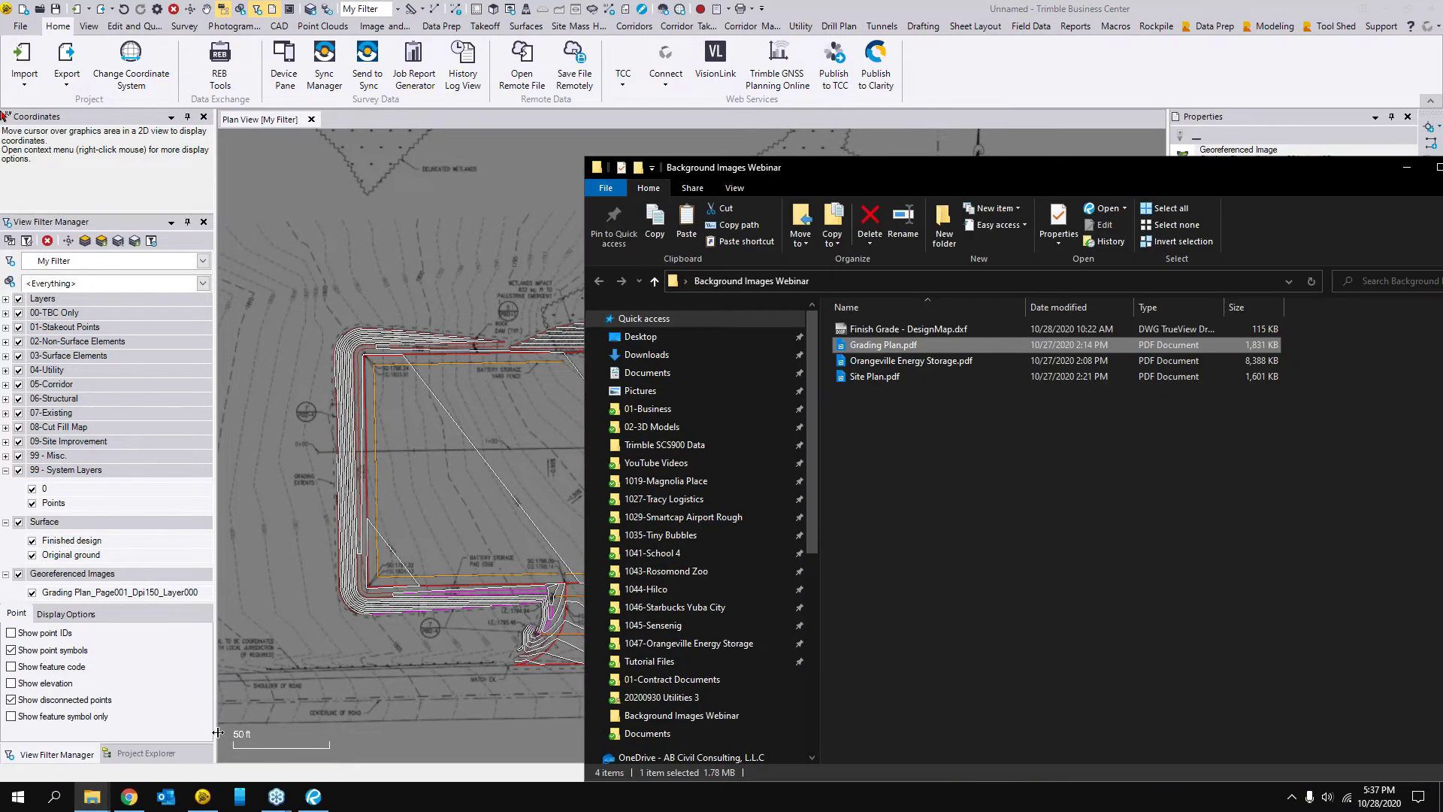
left_click_drag(872, 377, 401, 409)
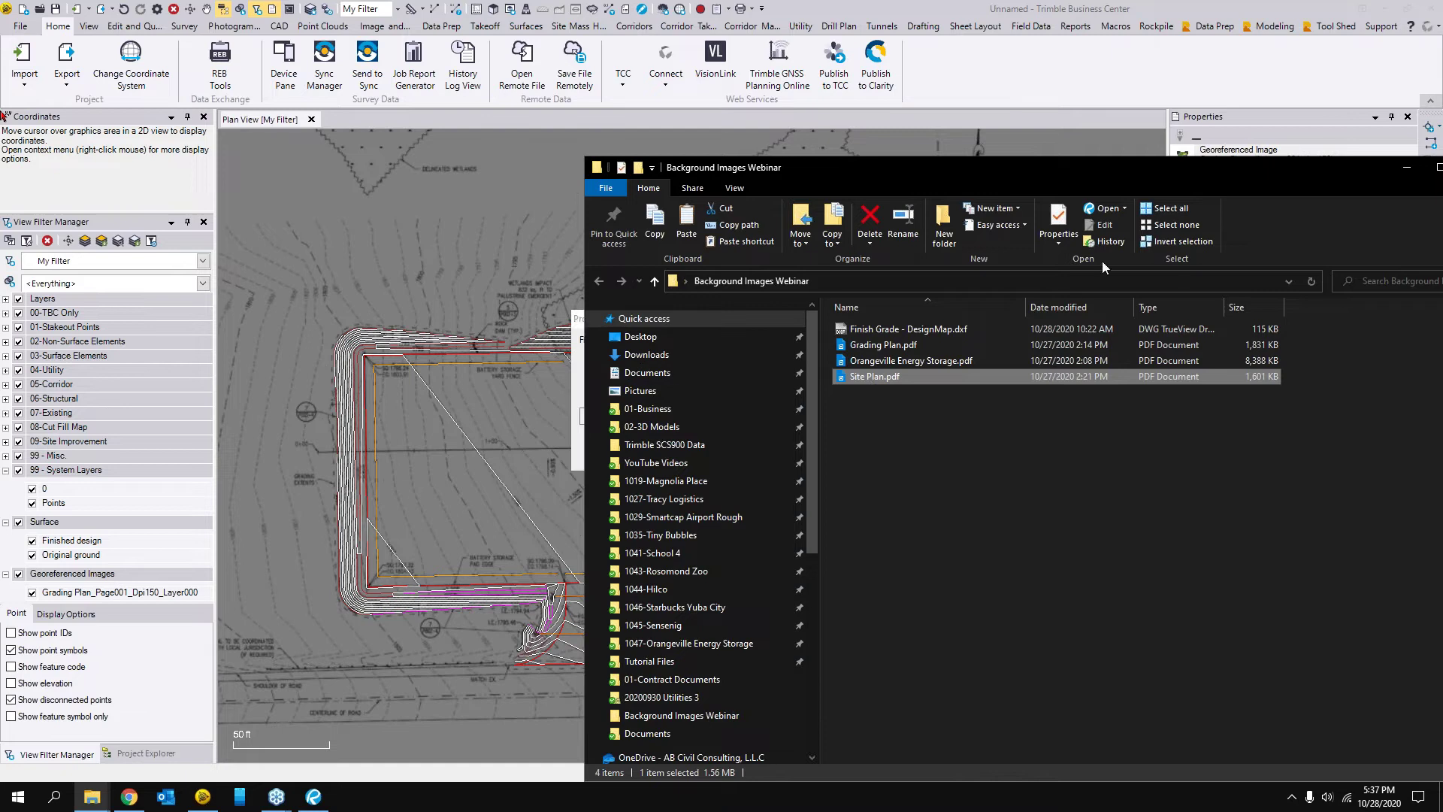
left_click(1407, 171)
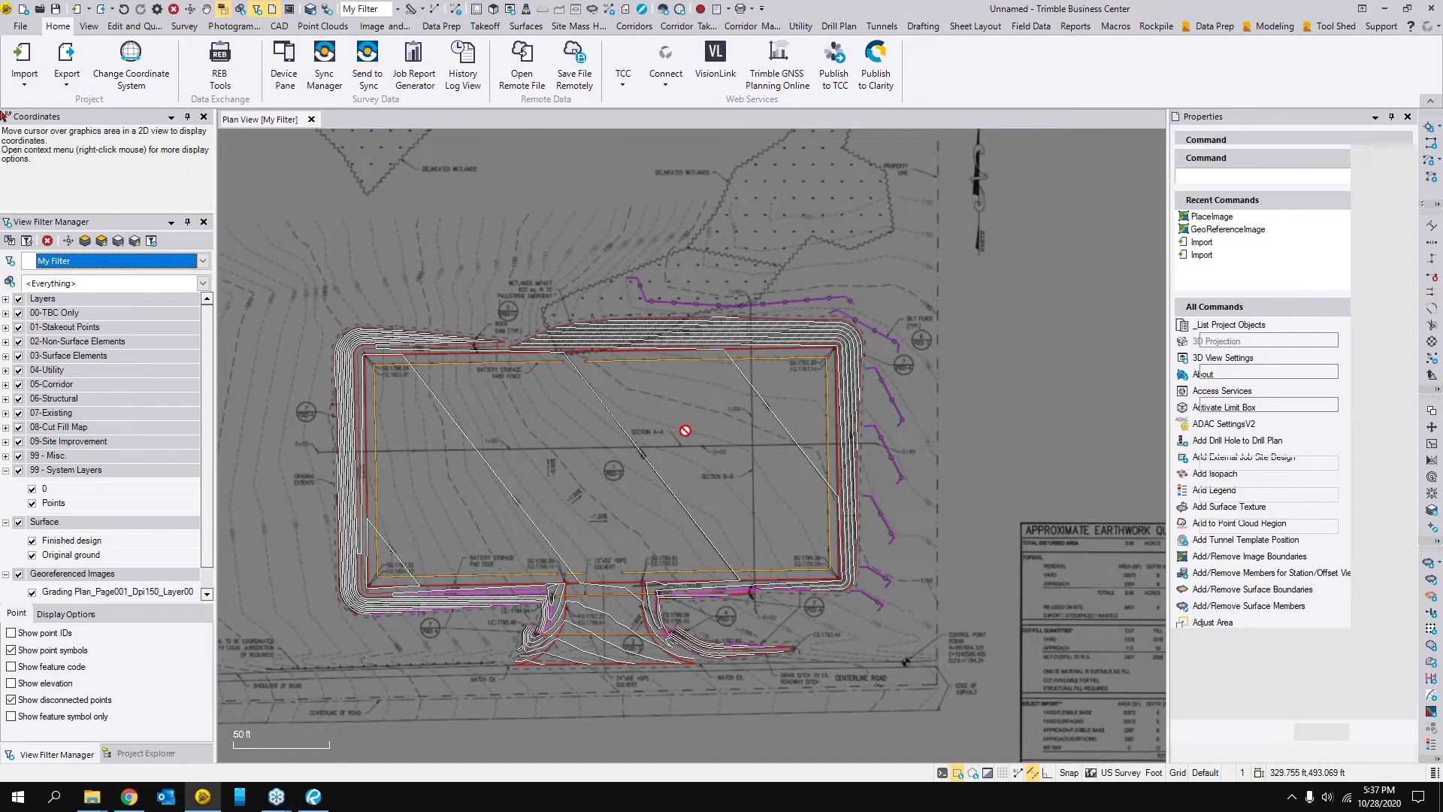
scroll(645, 443, "up", 2)
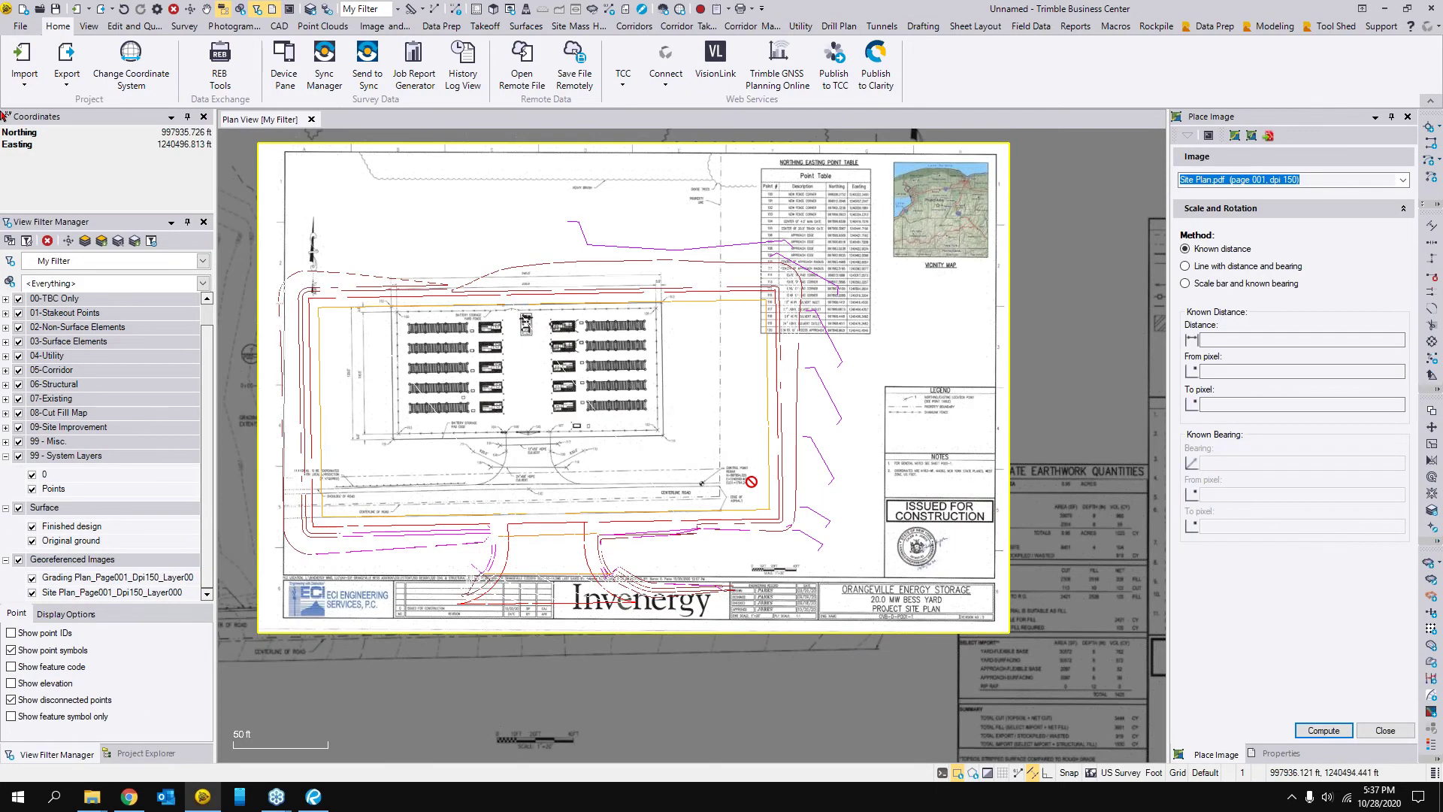
scroll(594, 385, "up", 1)
- Hide the georeferenced Grading Plan image so only the Site Plan image is displayed
left_click(47, 560)
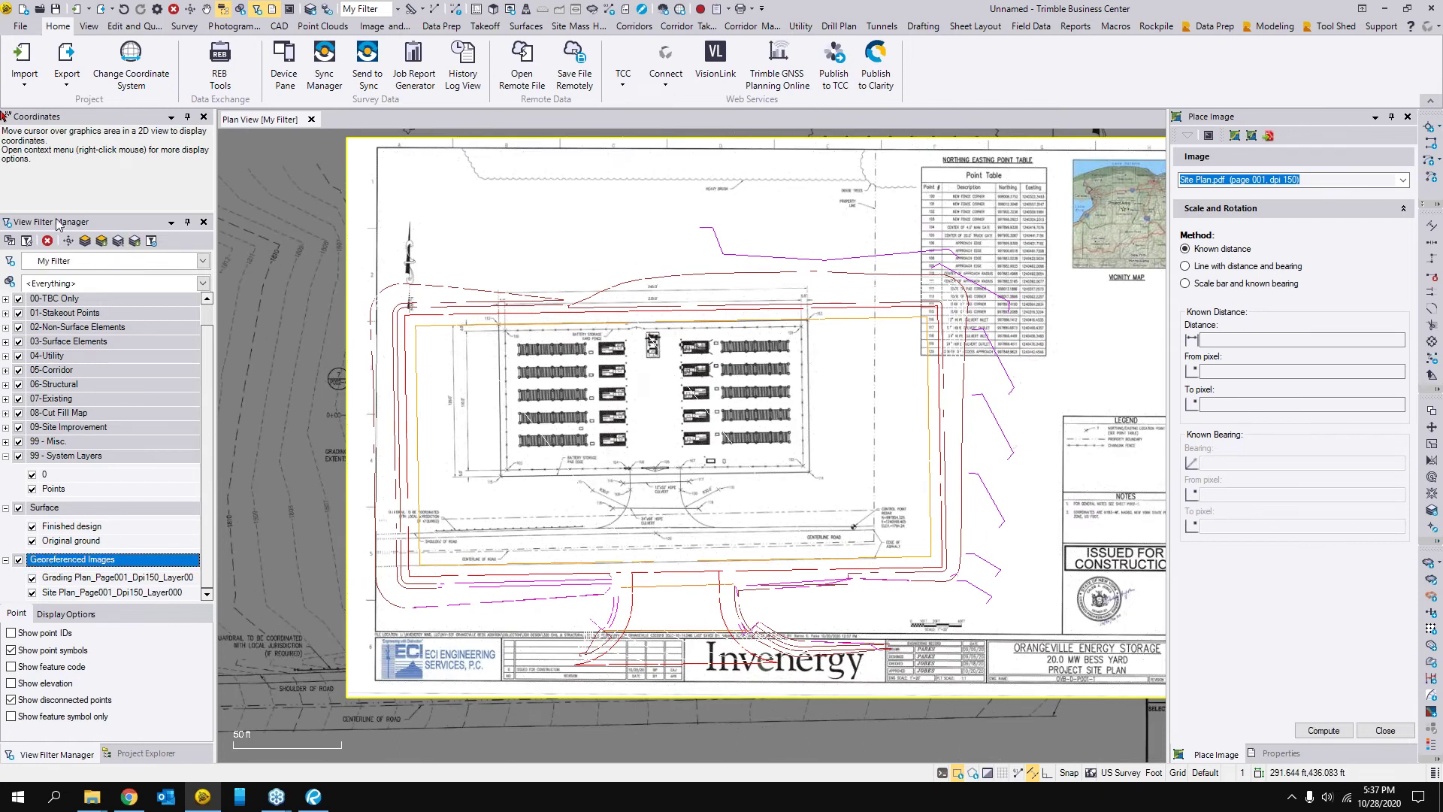
left_click(31, 579)
left_click(31, 579)
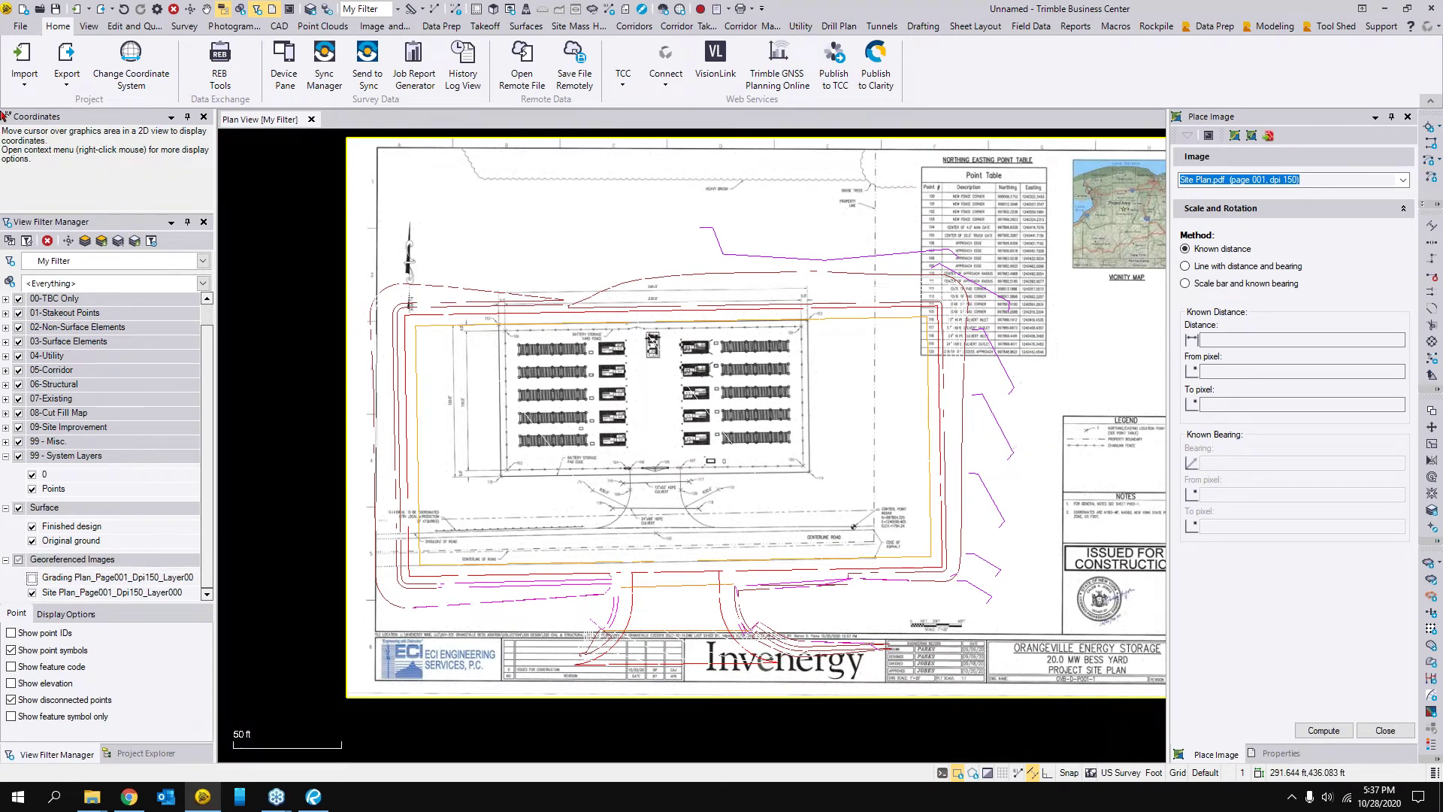
- Set the Site Plan image's display style to Dimmed
left_click(1282, 753)
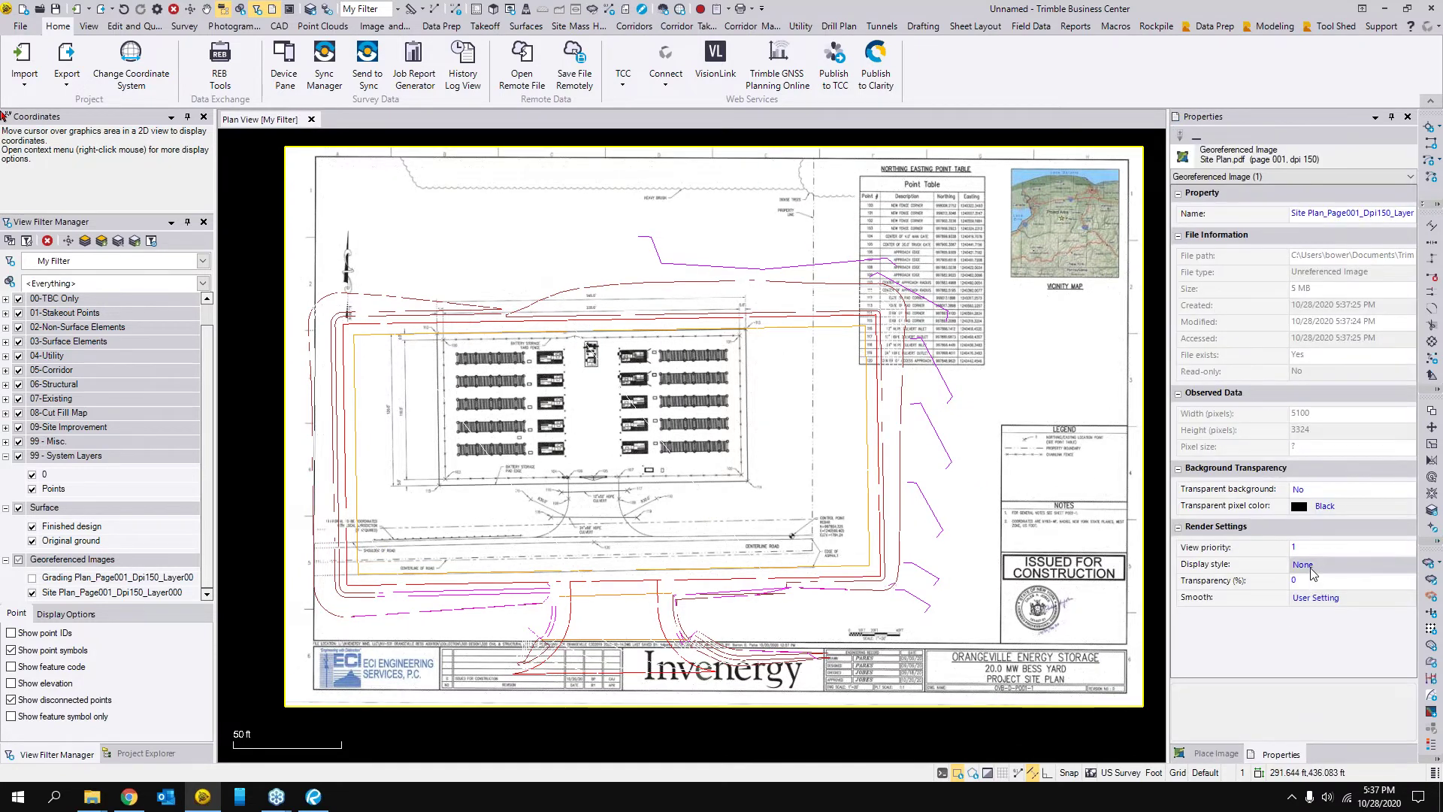
left_click(1312, 565)
left_click(1312, 565)
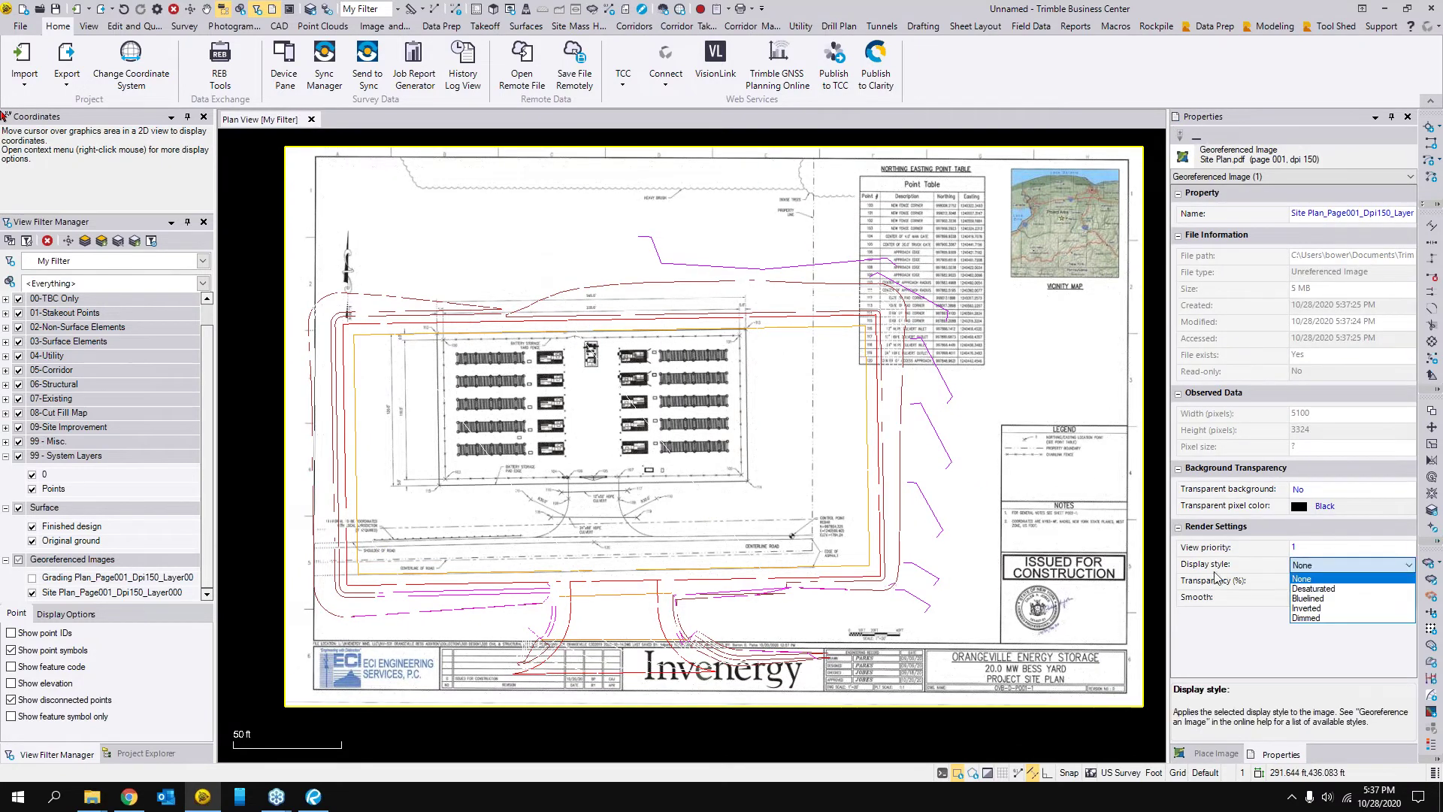
left_click(1304, 617)
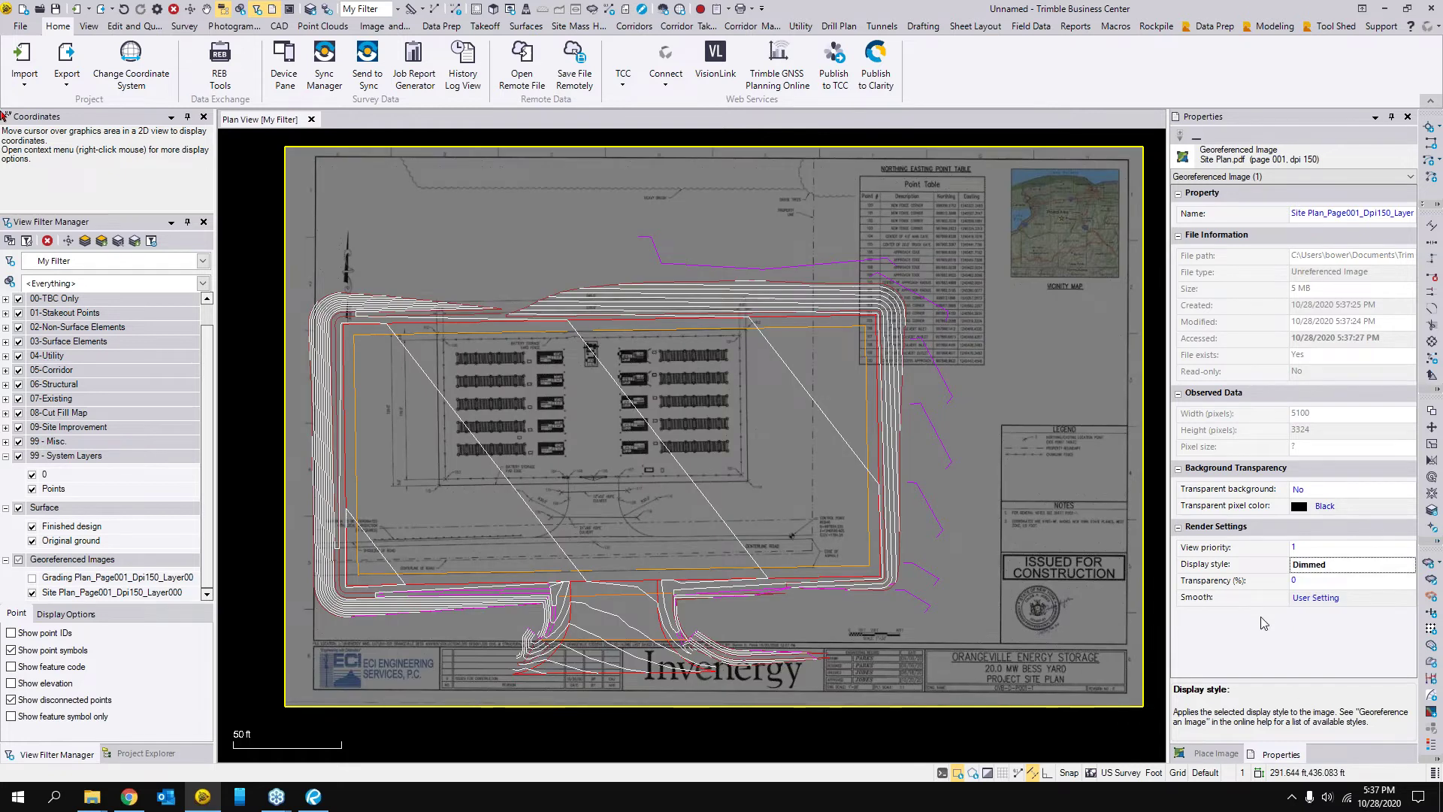
- Start georeferencing the Site Plan image and add point A at pad corner 112 on the image
left_click(1214, 754)
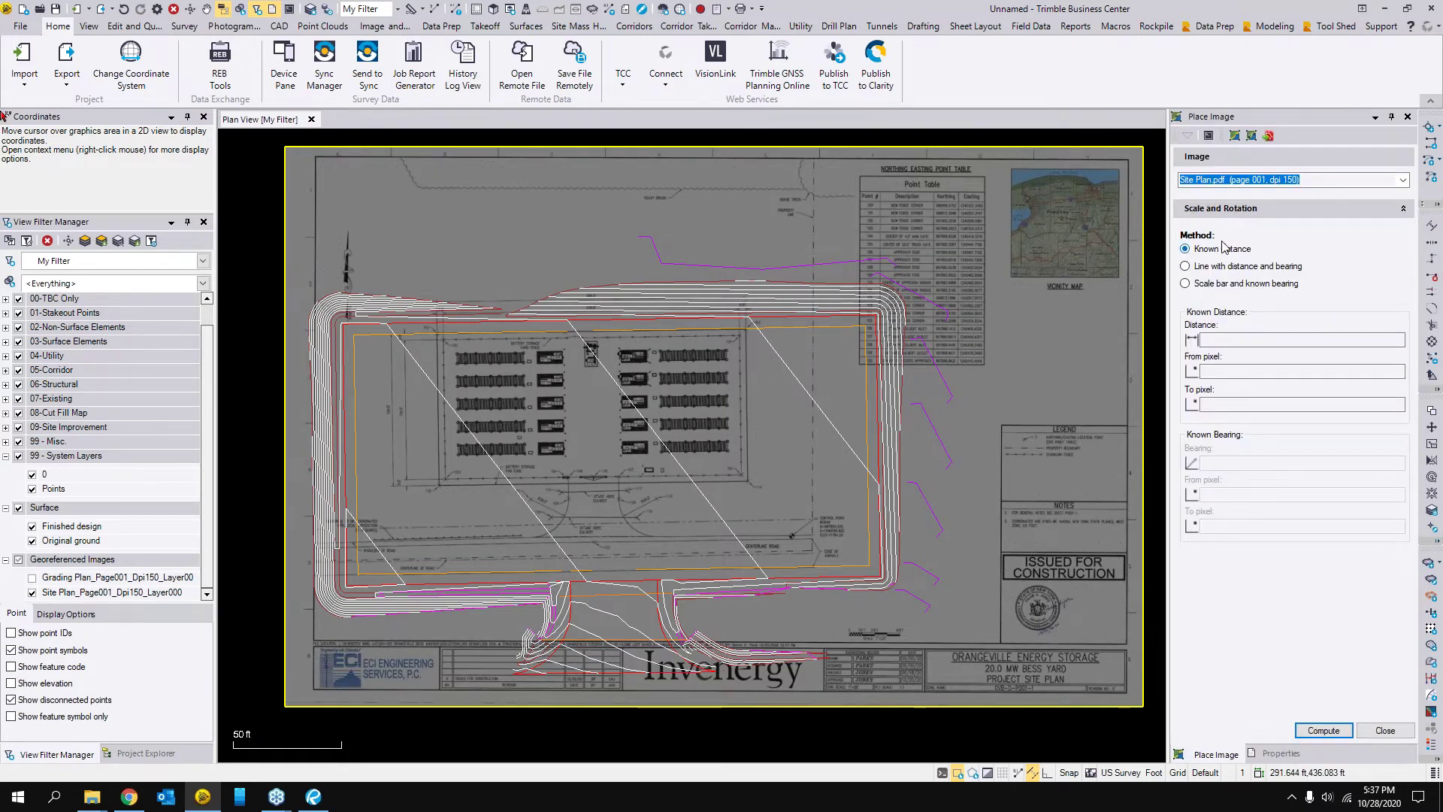
left_click(1234, 137)
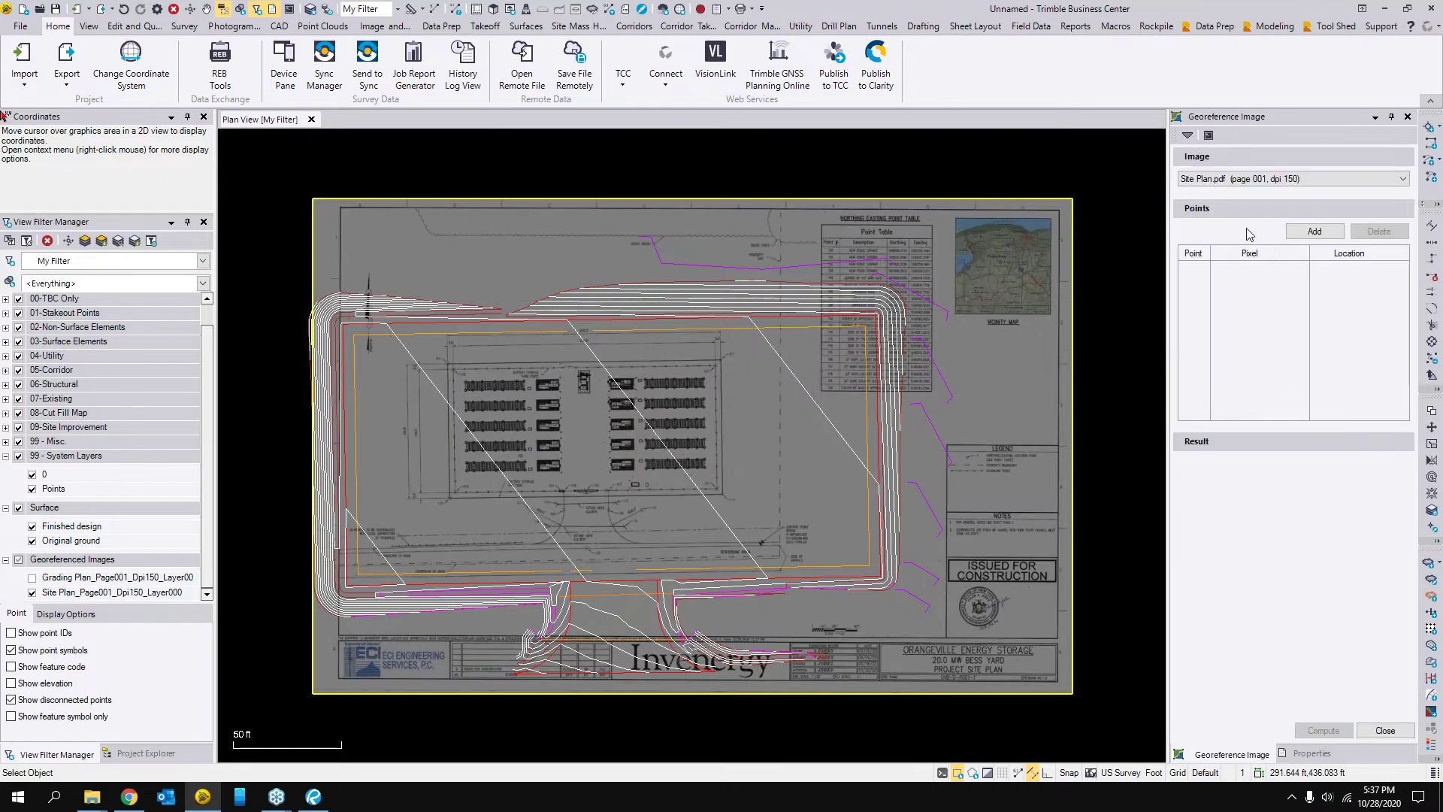
left_click(1315, 231)
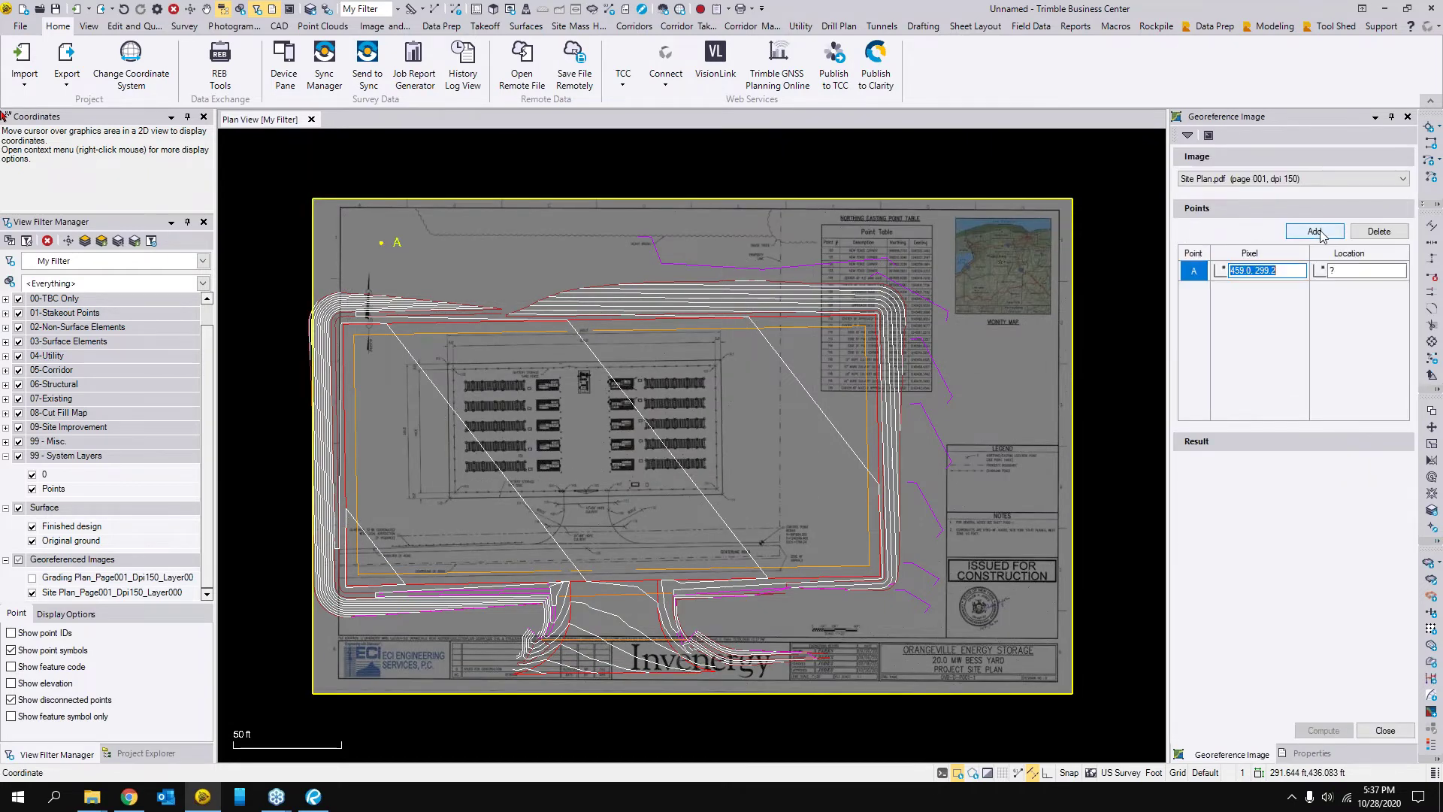
scroll(530, 425, "up", 15)
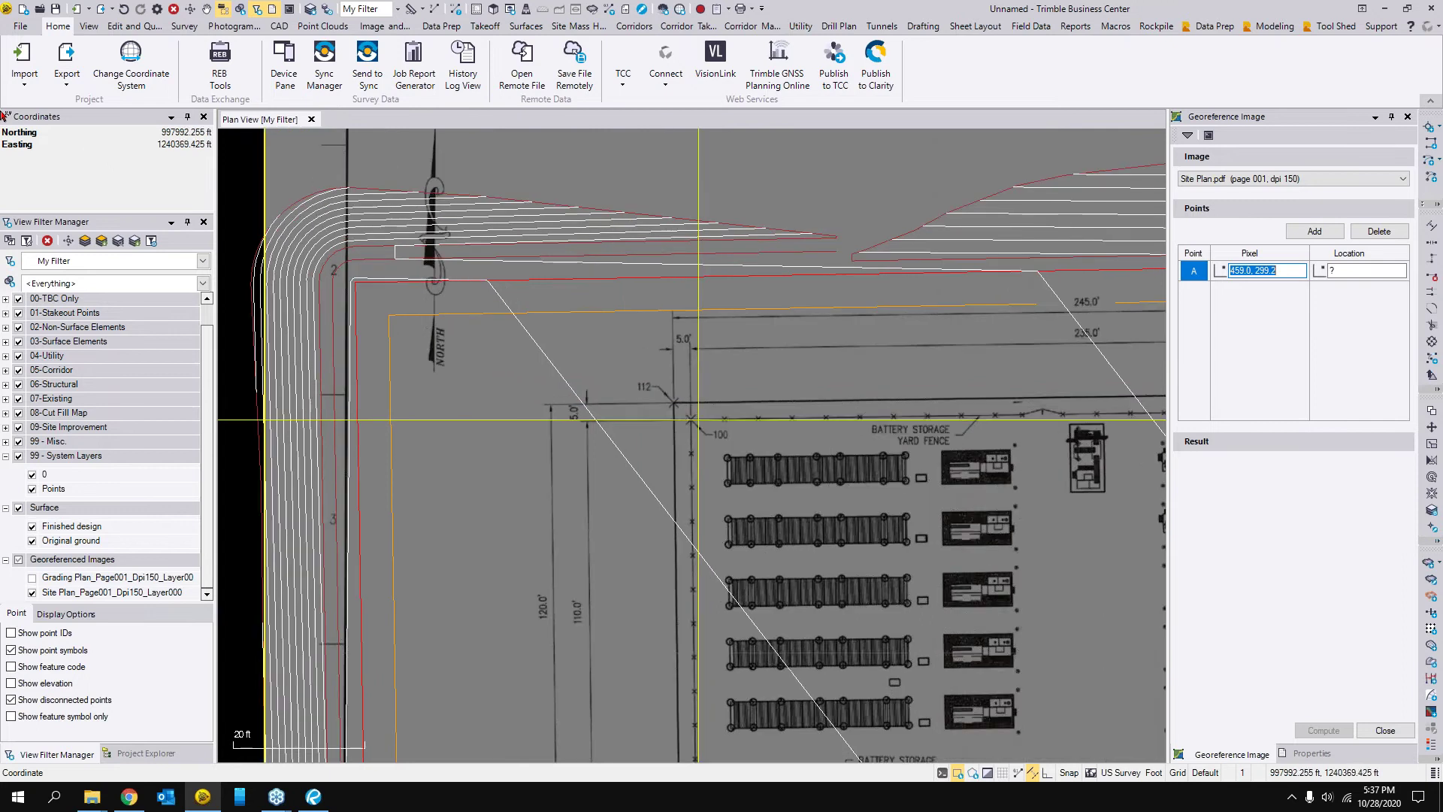
left_click(622, 401)
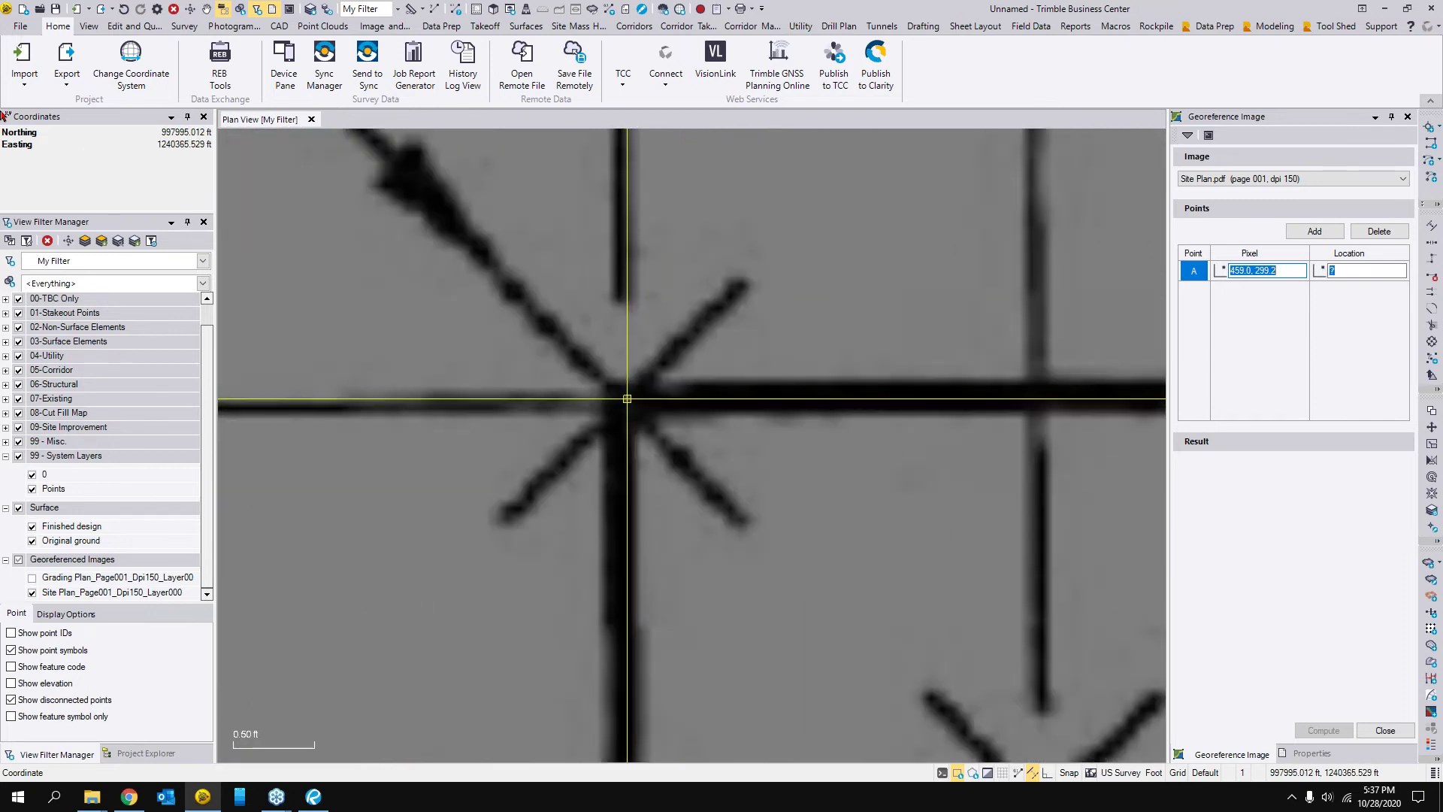
- Set point A's location to the northwest corner of the red pad edge line in the design
scroll(624, 466, "down", 8)
left_click_drag(684, 615, 594, 599)
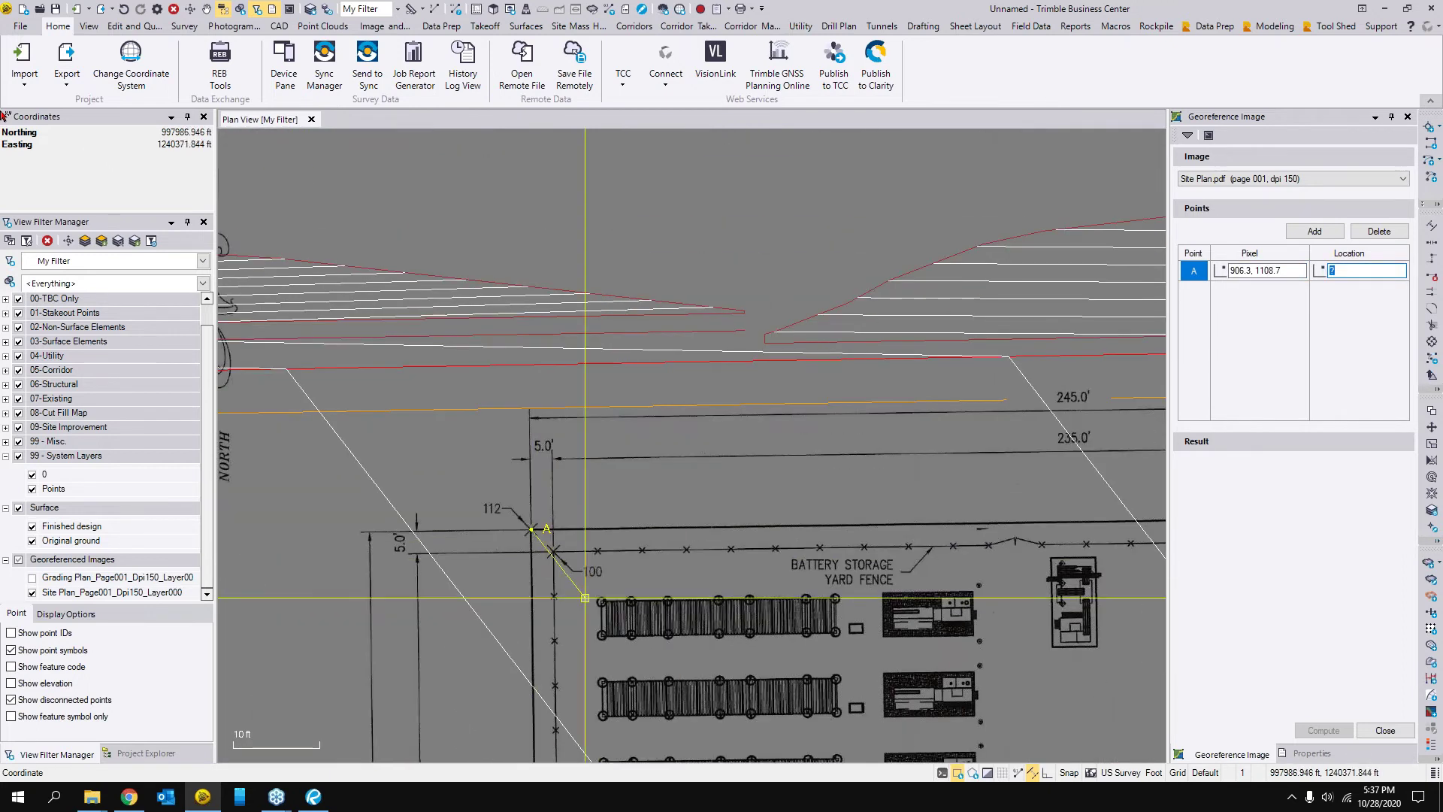
left_click_drag(432, 578, 883, 593)
scroll(569, 387, "up", 8)
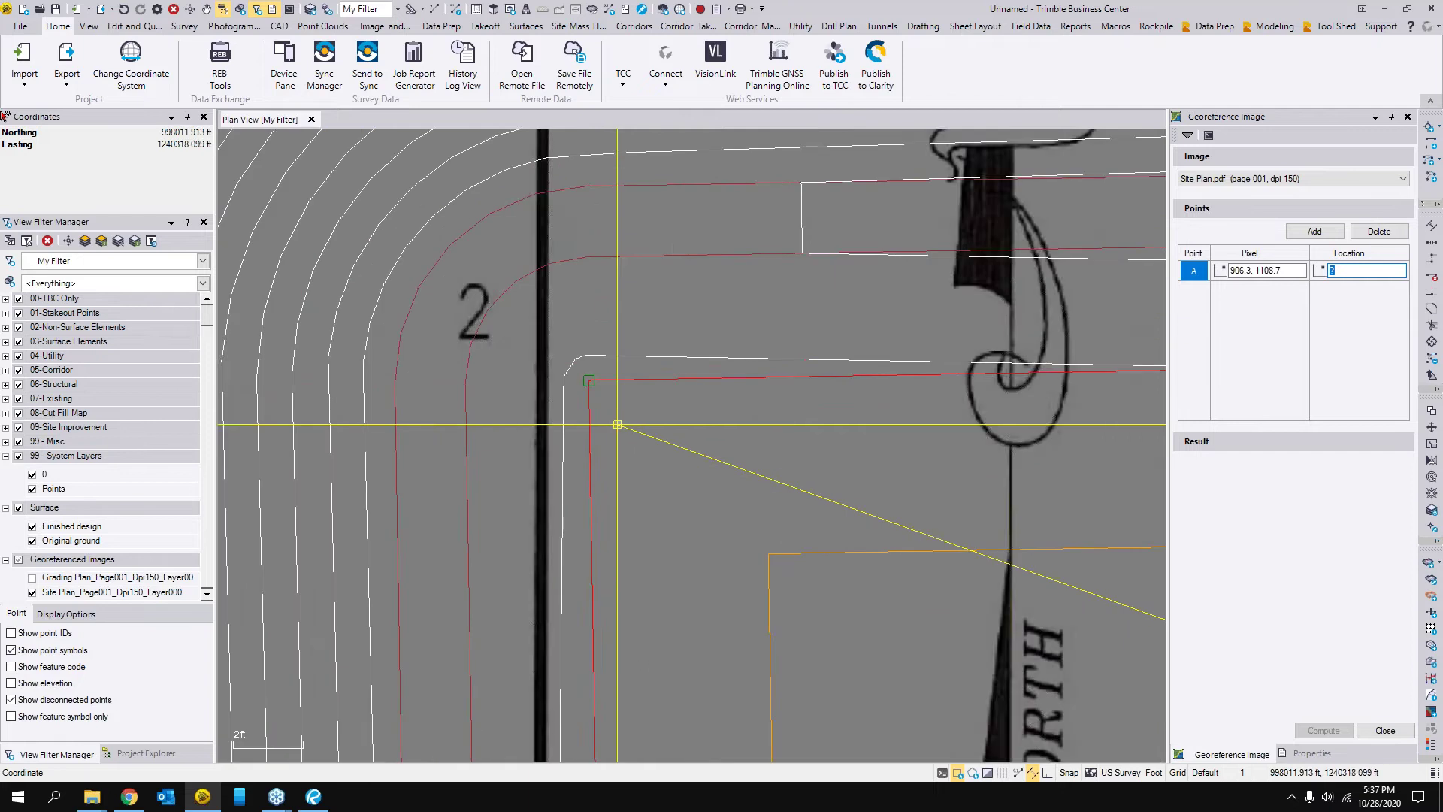
left_click(578, 372)
- Add point B at pad corner 113 on the Site Plan image
scroll(789, 580, "down", 8)
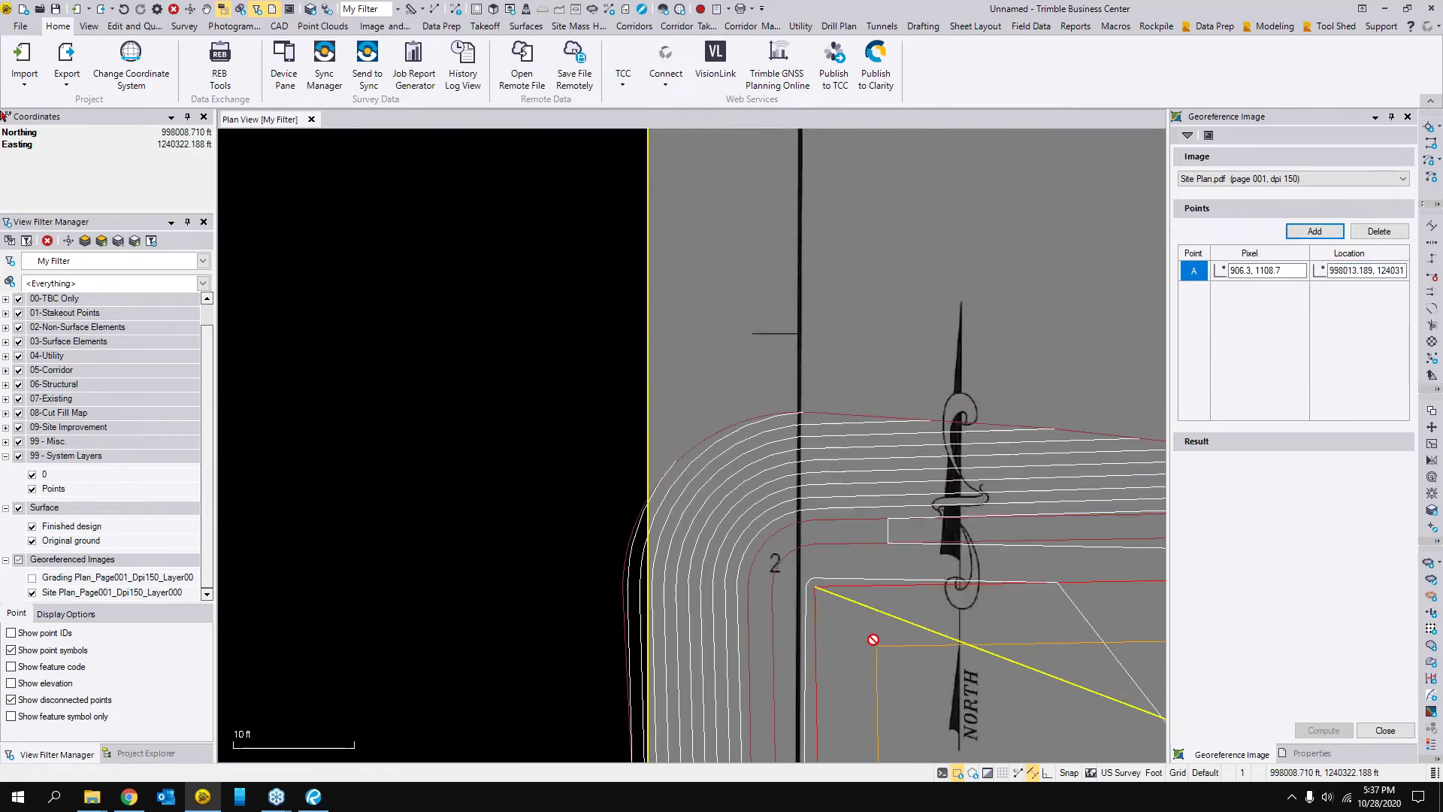
left_click_drag(870, 645, 498, 593)
left_click_drag(951, 589, 706, 478)
left_click(1315, 233)
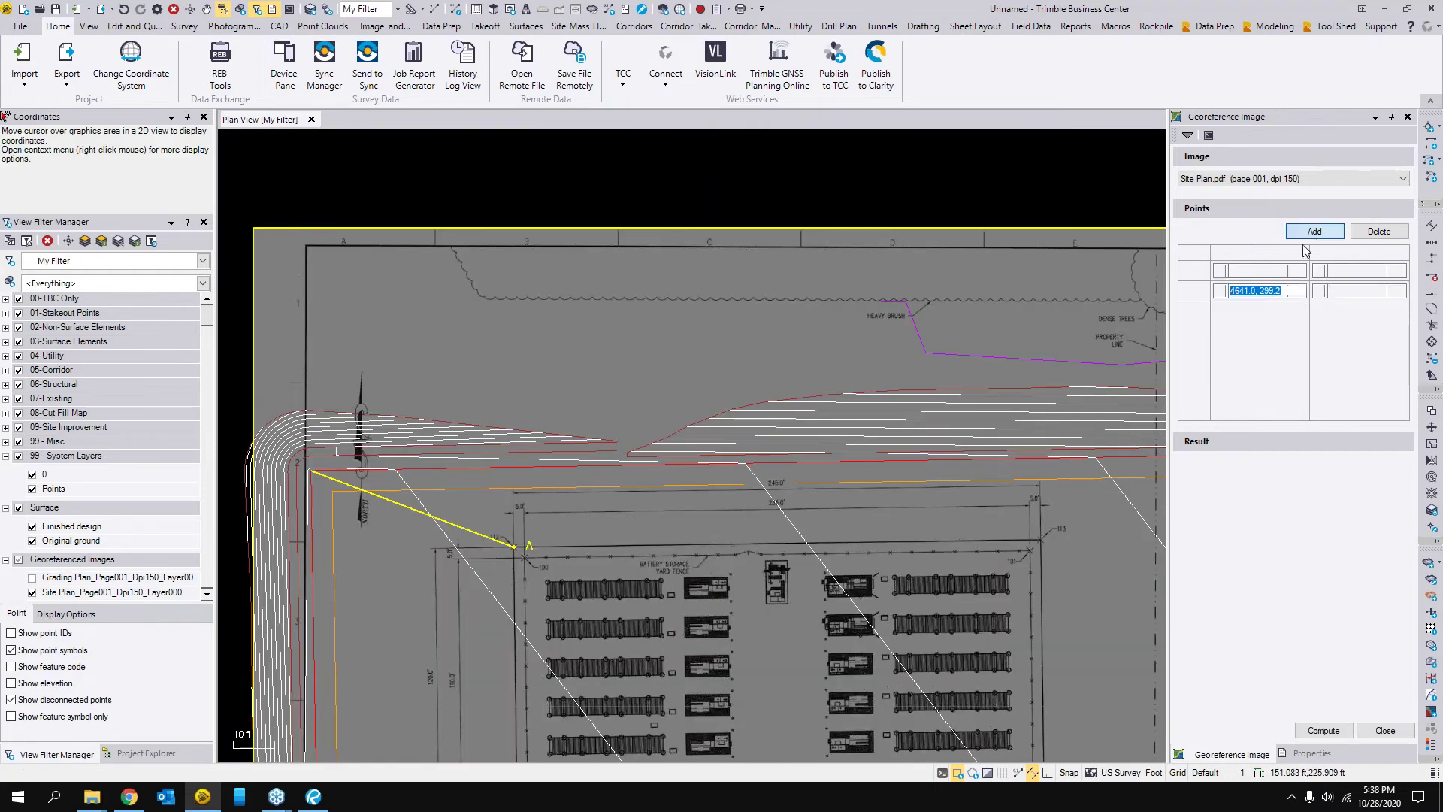
scroll(1005, 457, "down", 2)
left_click_drag(1005, 457, 745, 471)
scroll(762, 517, "up", 10)
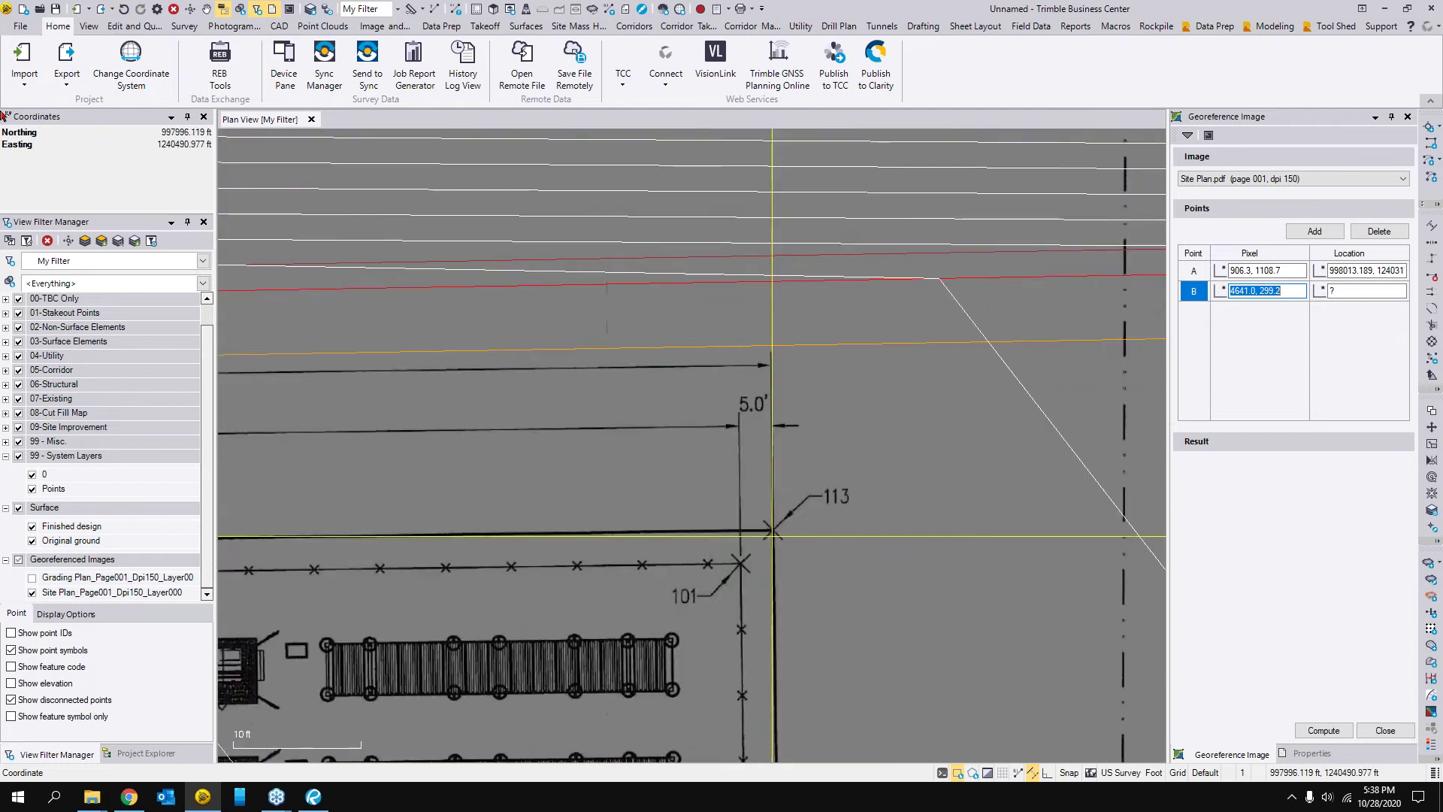
left_click(762, 516)
- Set point B's location to the northeast corner of the red pad edge line in the design
scroll(763, 519, "down", 5)
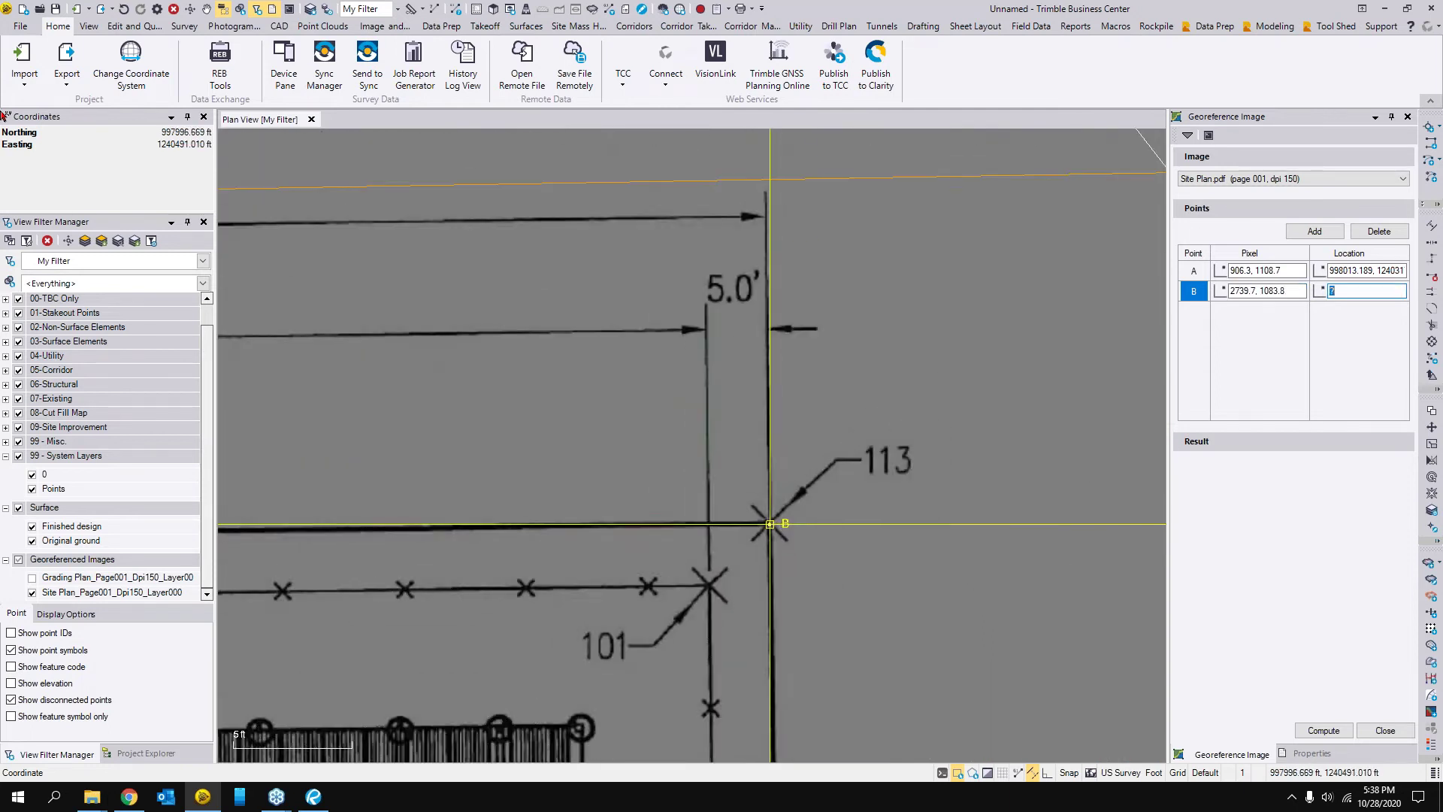
scroll(756, 605, "down", 3)
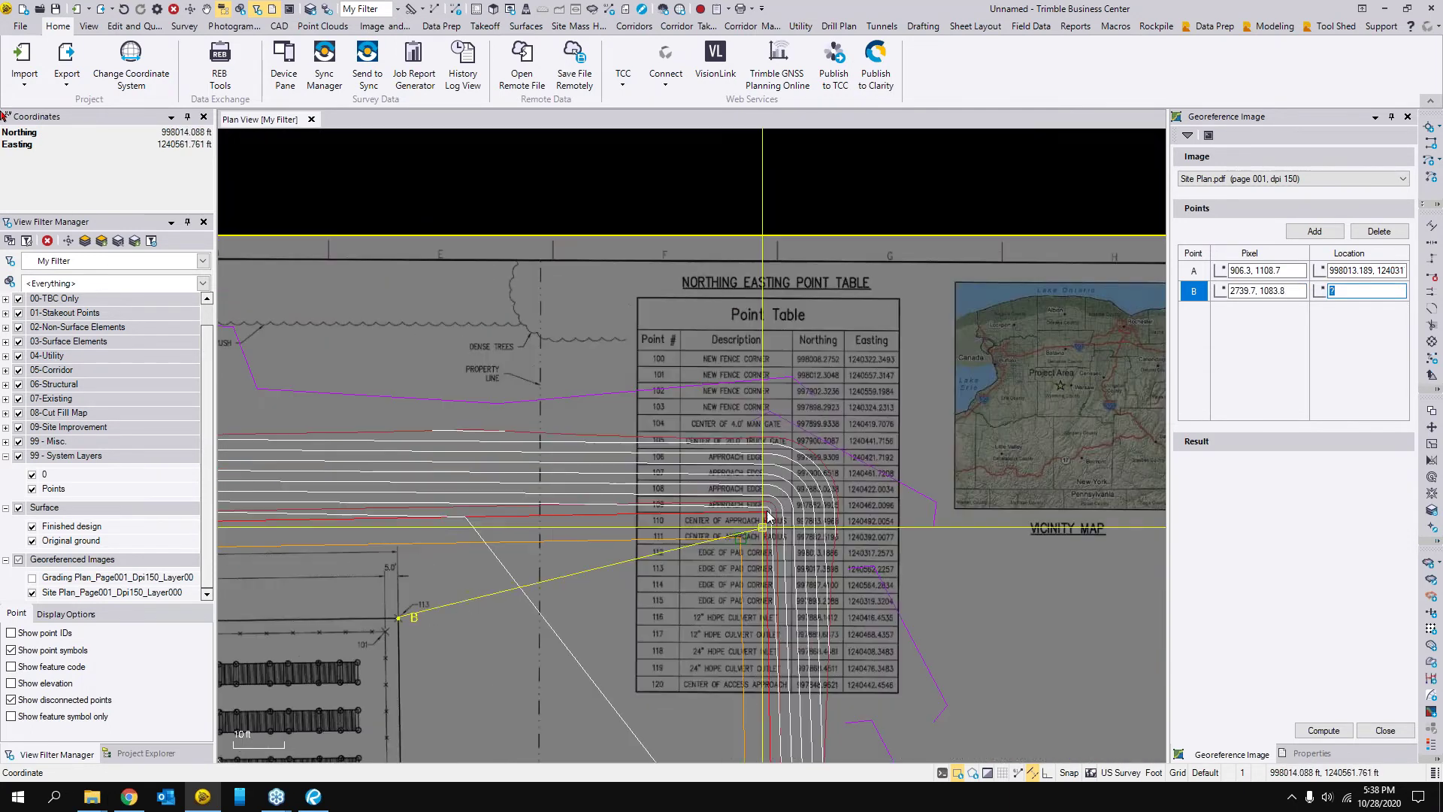
scroll(767, 516, "up", 5)
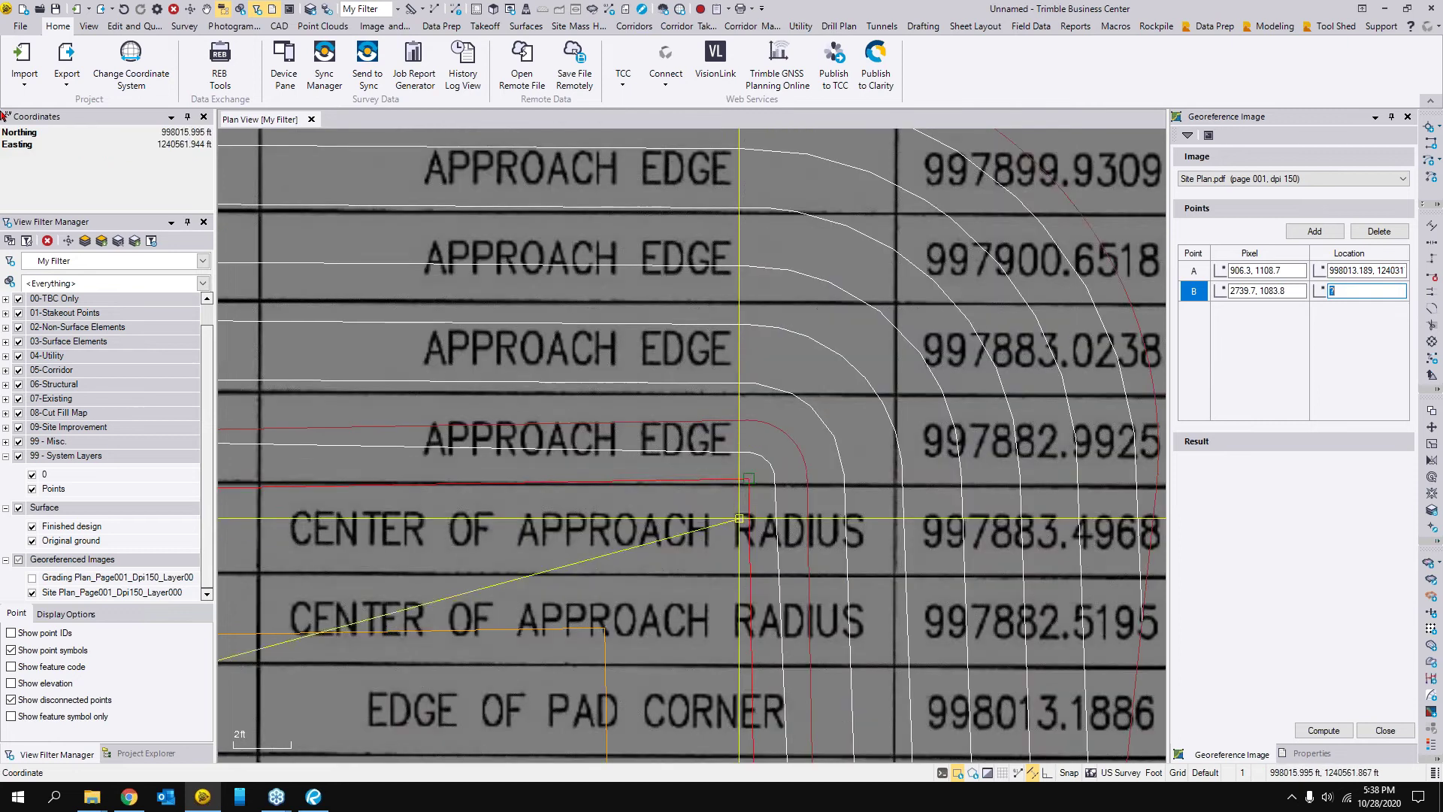
left_click(749, 476)
- Add point C where the access drive's east curve meets the road edge on the Site Plan image
left_click(1325, 235)
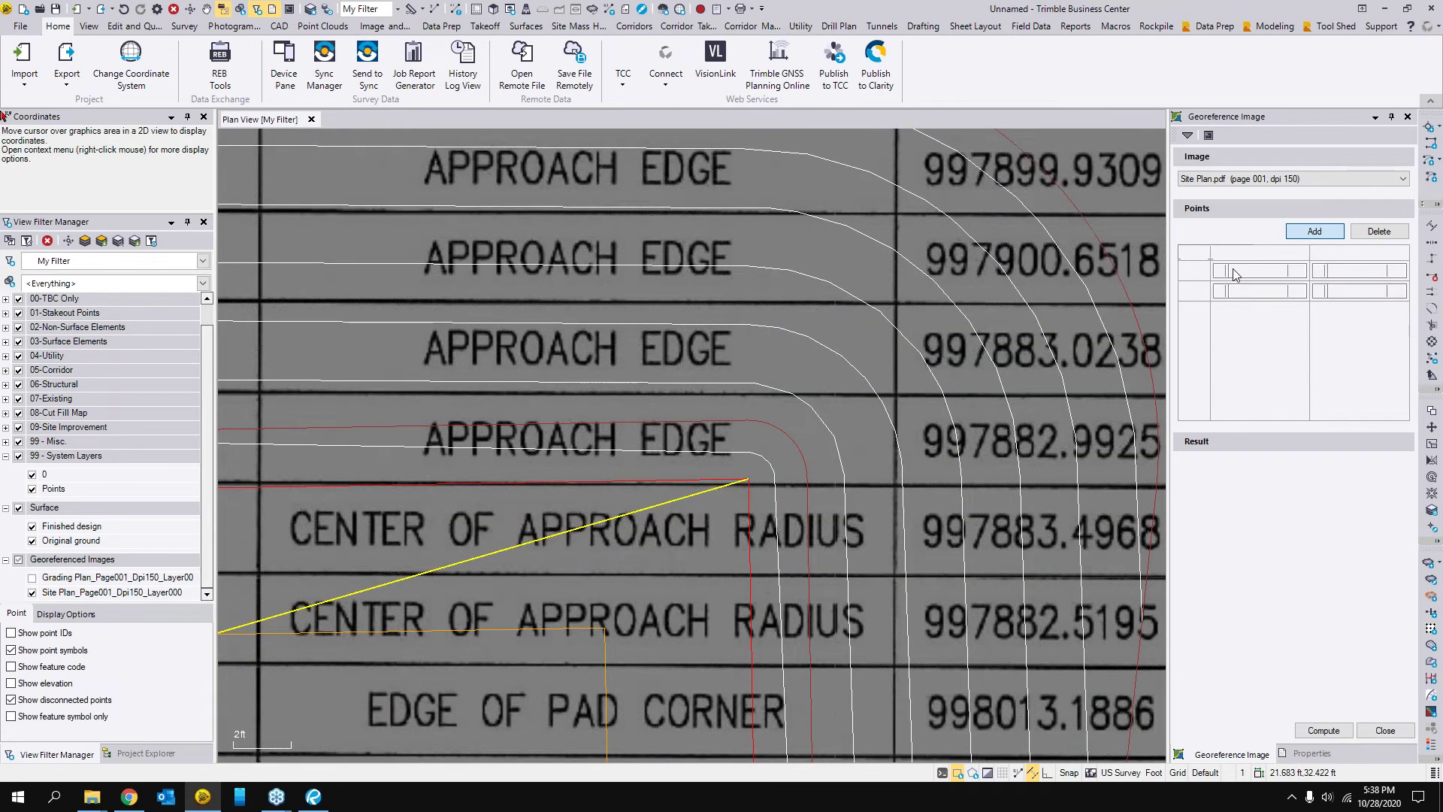
scroll(647, 527, "down", 8)
left_click_drag(625, 551, 725, 284)
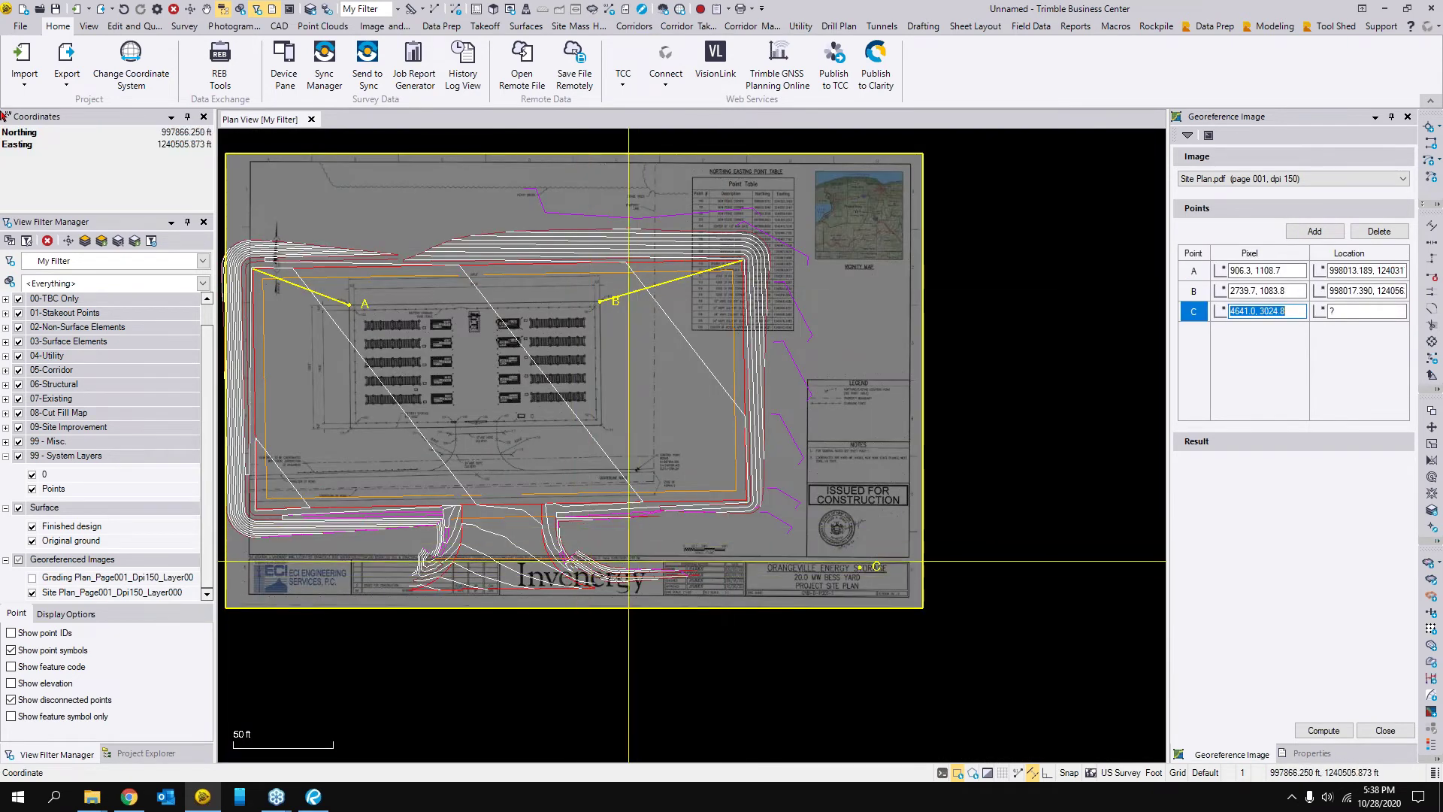
scroll(617, 543, "up", 3)
scroll(549, 344, "up", 6)
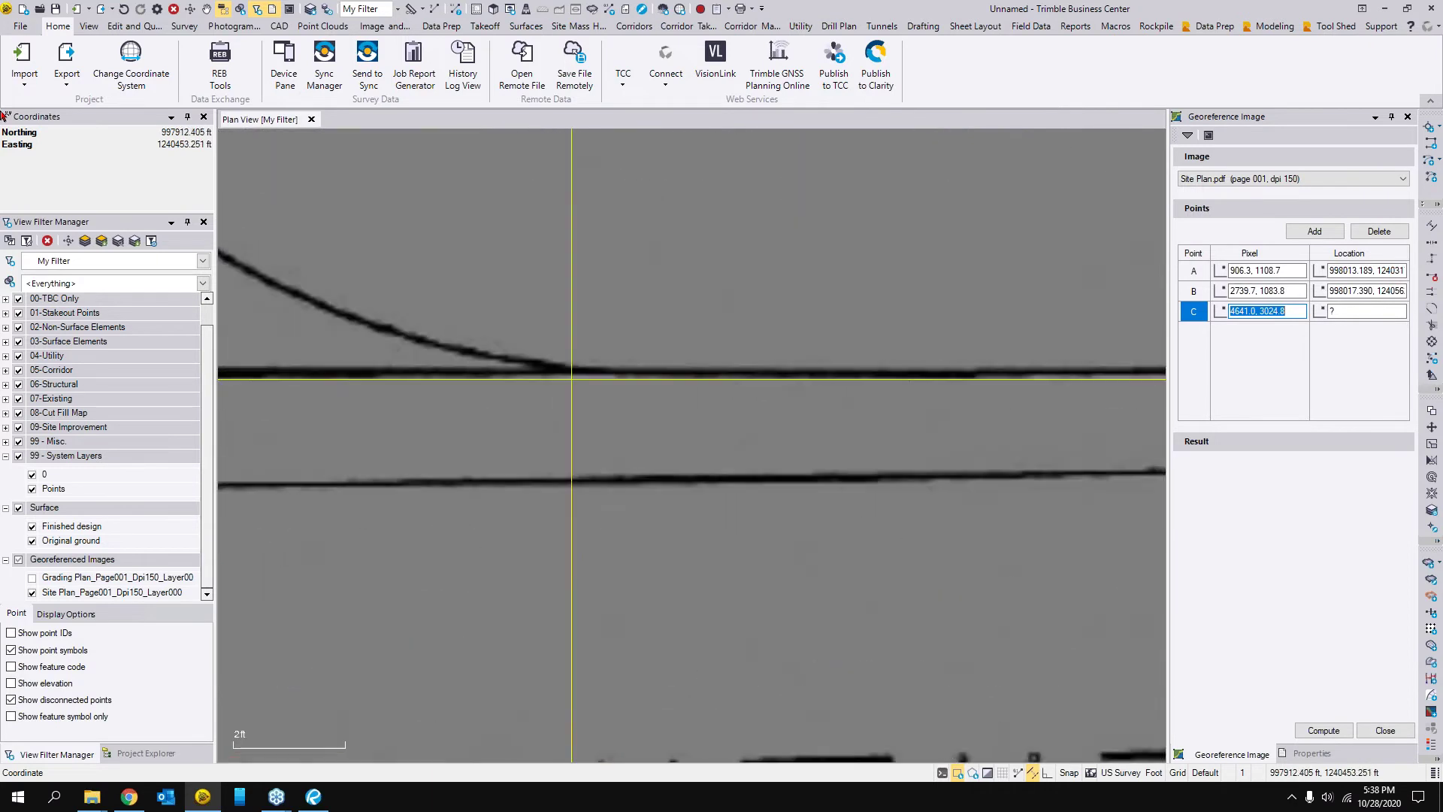
left_click(546, 345)
- Set point C's location to the east end of the red drive edge line at the road in the design
scroll(546, 345, "down", 7)
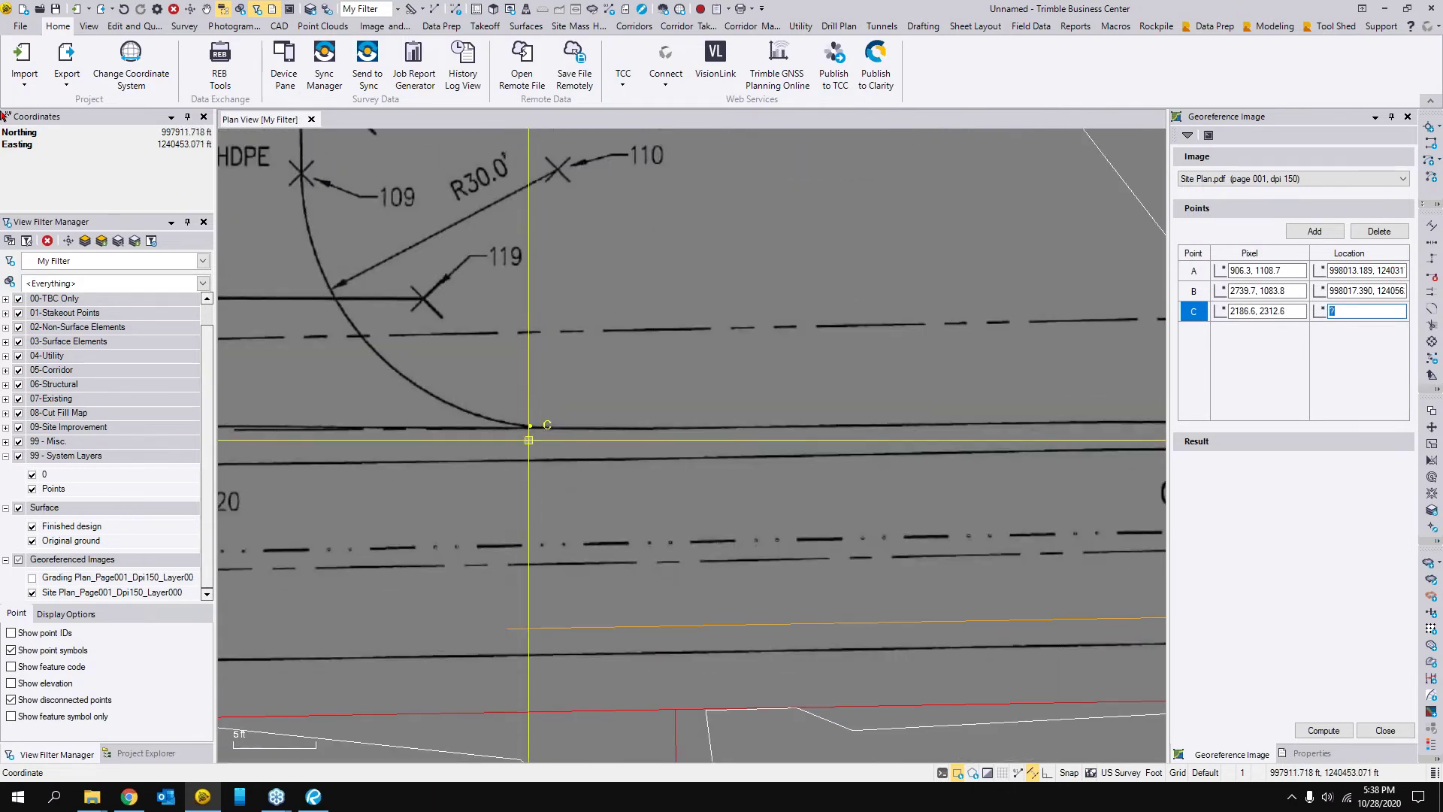
scroll(543, 439, "down", 2)
scroll(626, 565, "up", 2)
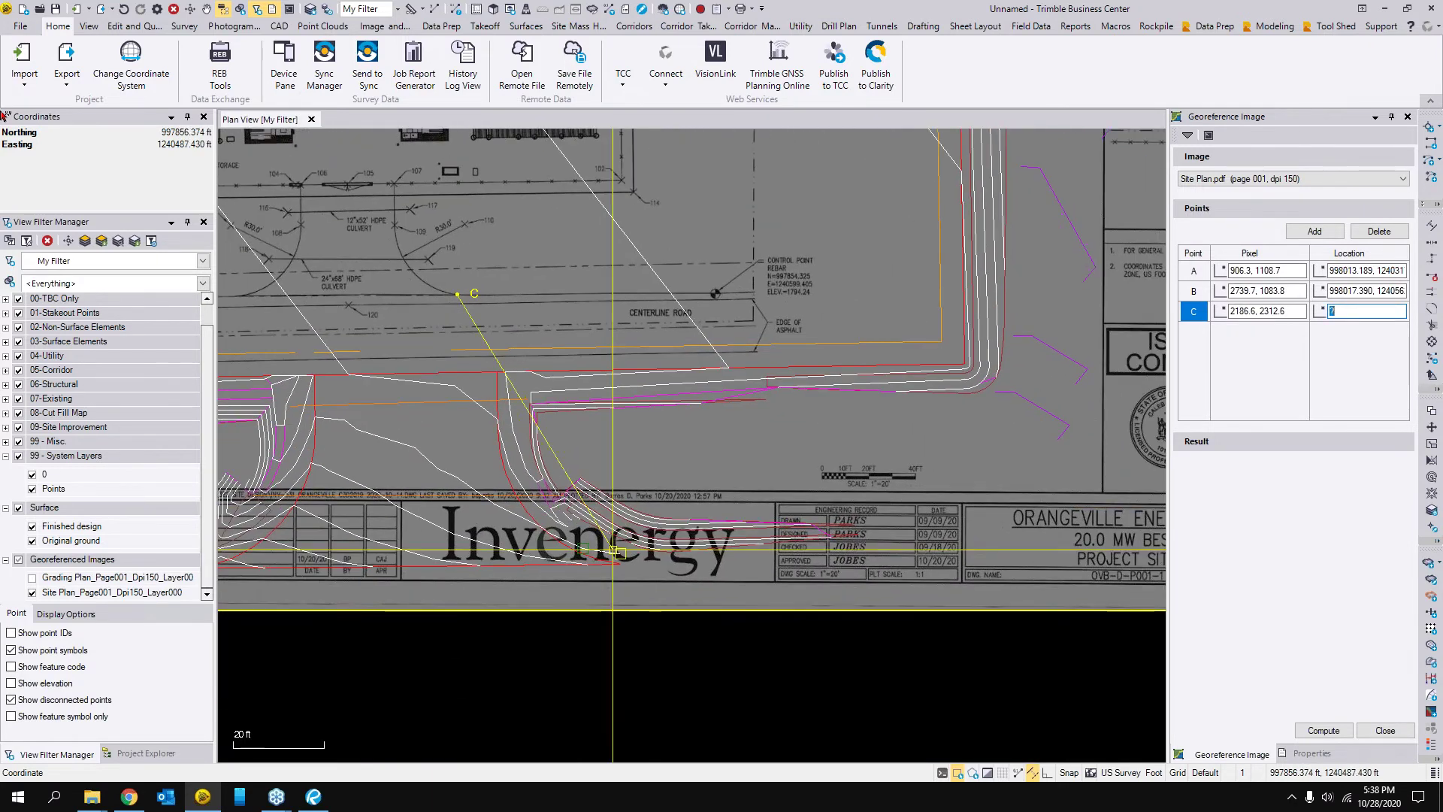
scroll(613, 565, "up", 5)
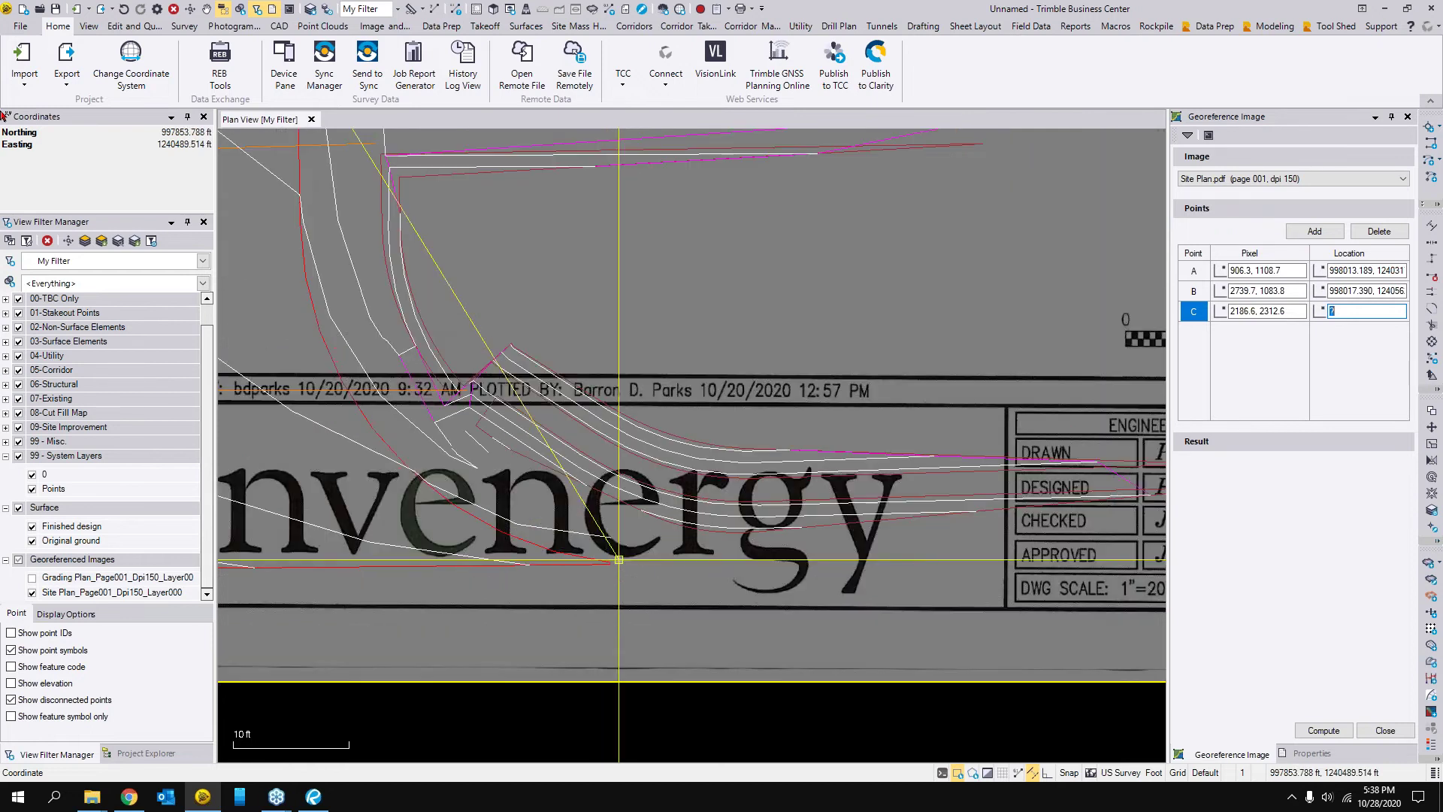
scroll(606, 564, "up", 2)
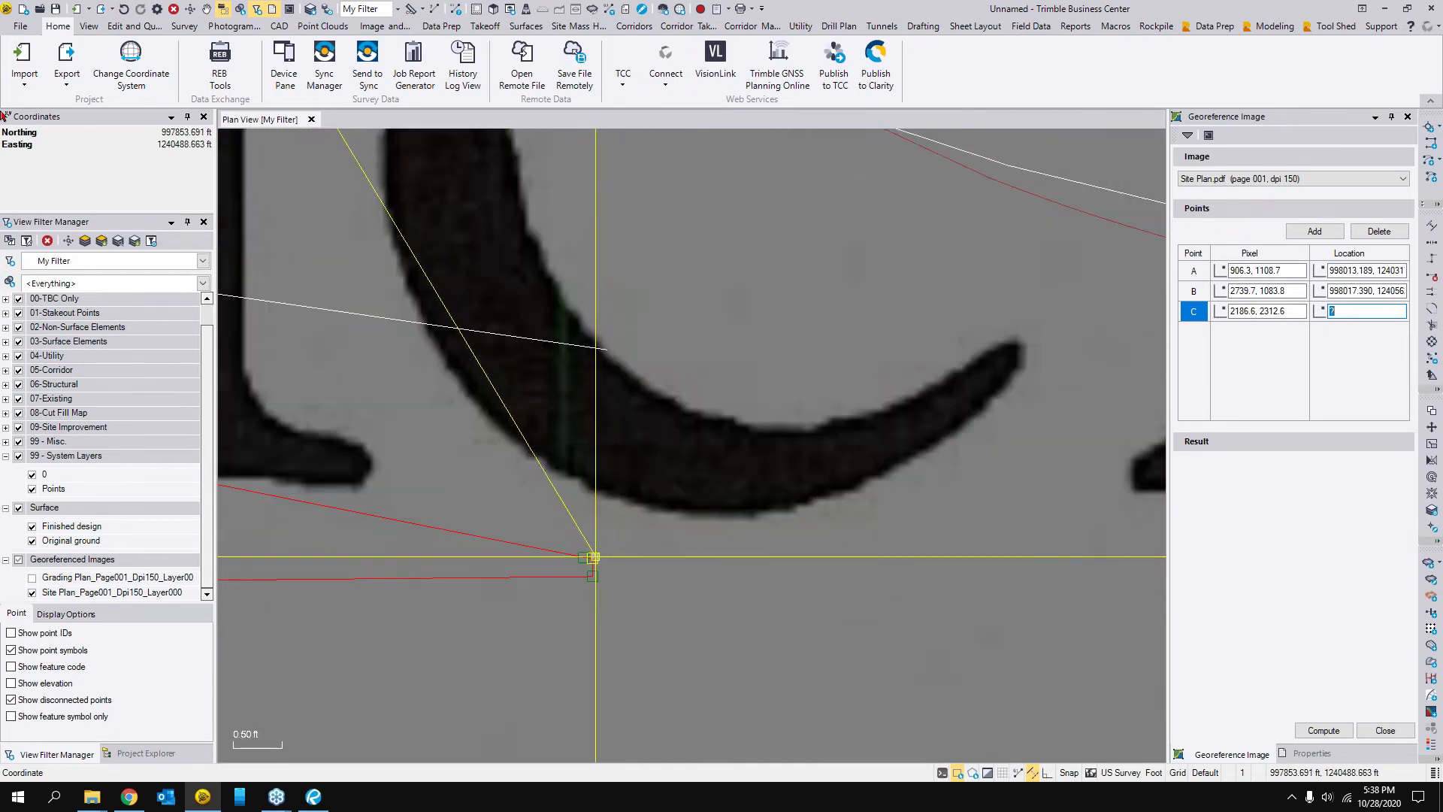
scroll(606, 564, "up", 2)
left_click(595, 564)
scroll(594, 564, "down", 10)
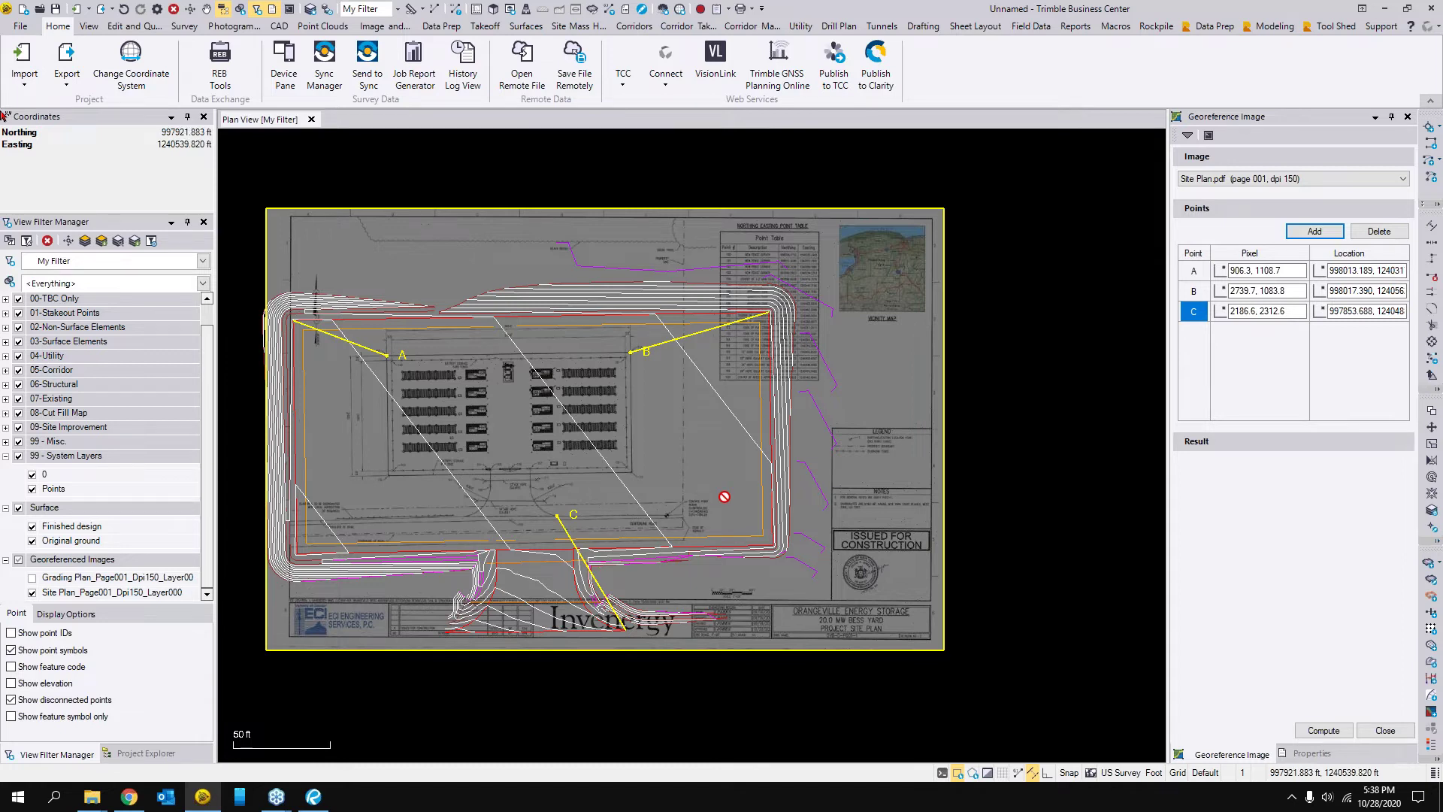
- Compute the Site Plan image's georeferencing from points A, B and C, check the fit at the access drive, and close the command
left_click(1322, 731)
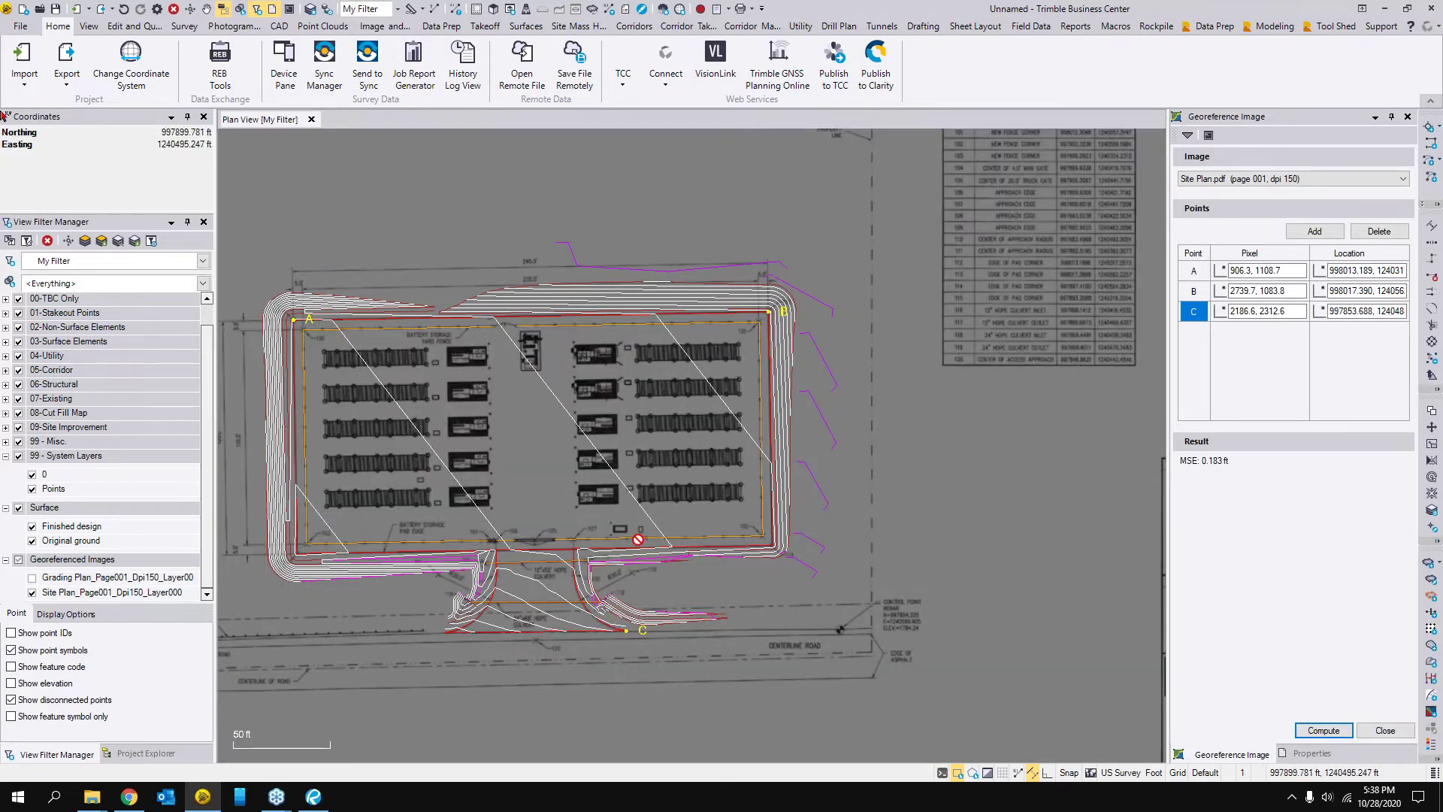
scroll(744, 571, "up", 4)
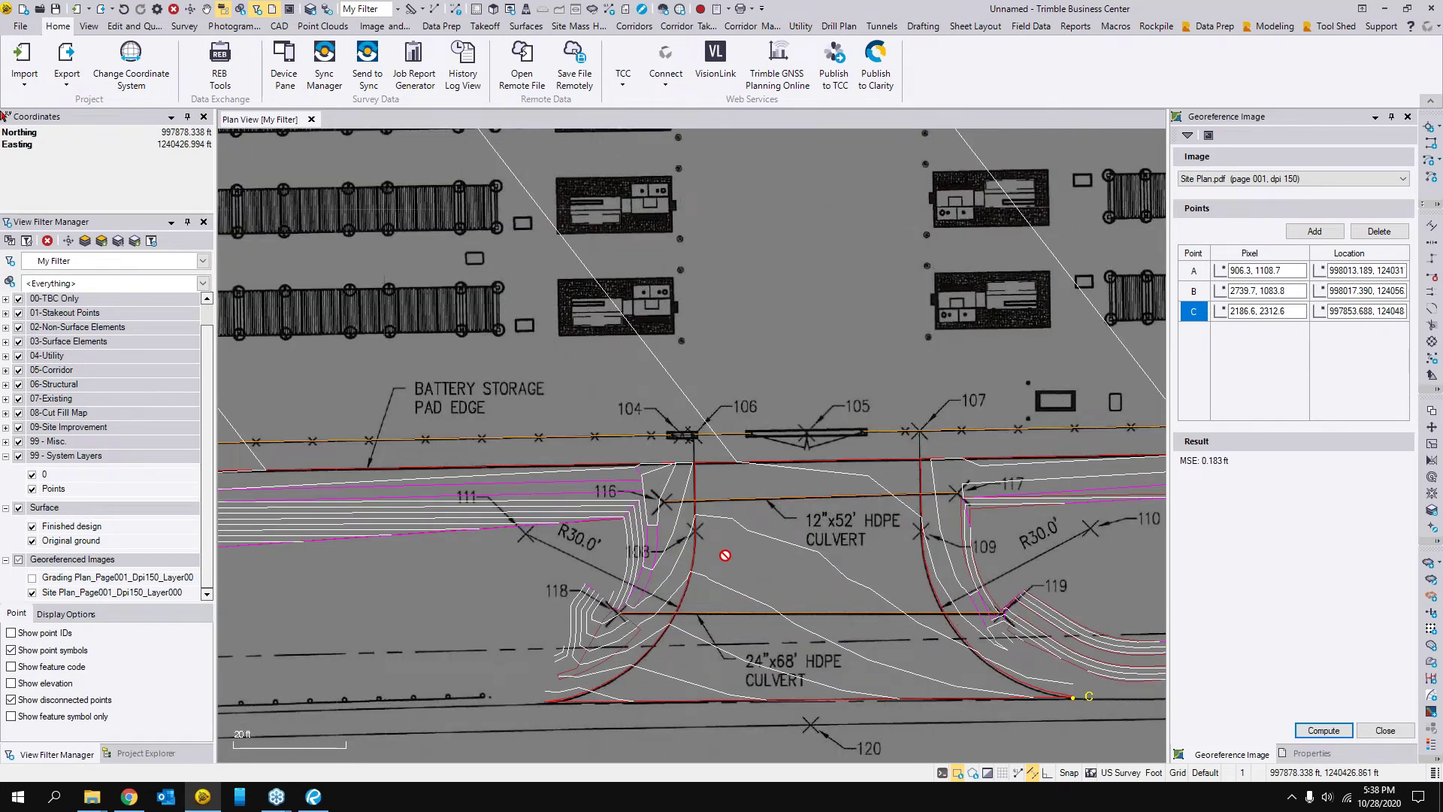
scroll(725, 555, "up", 1)
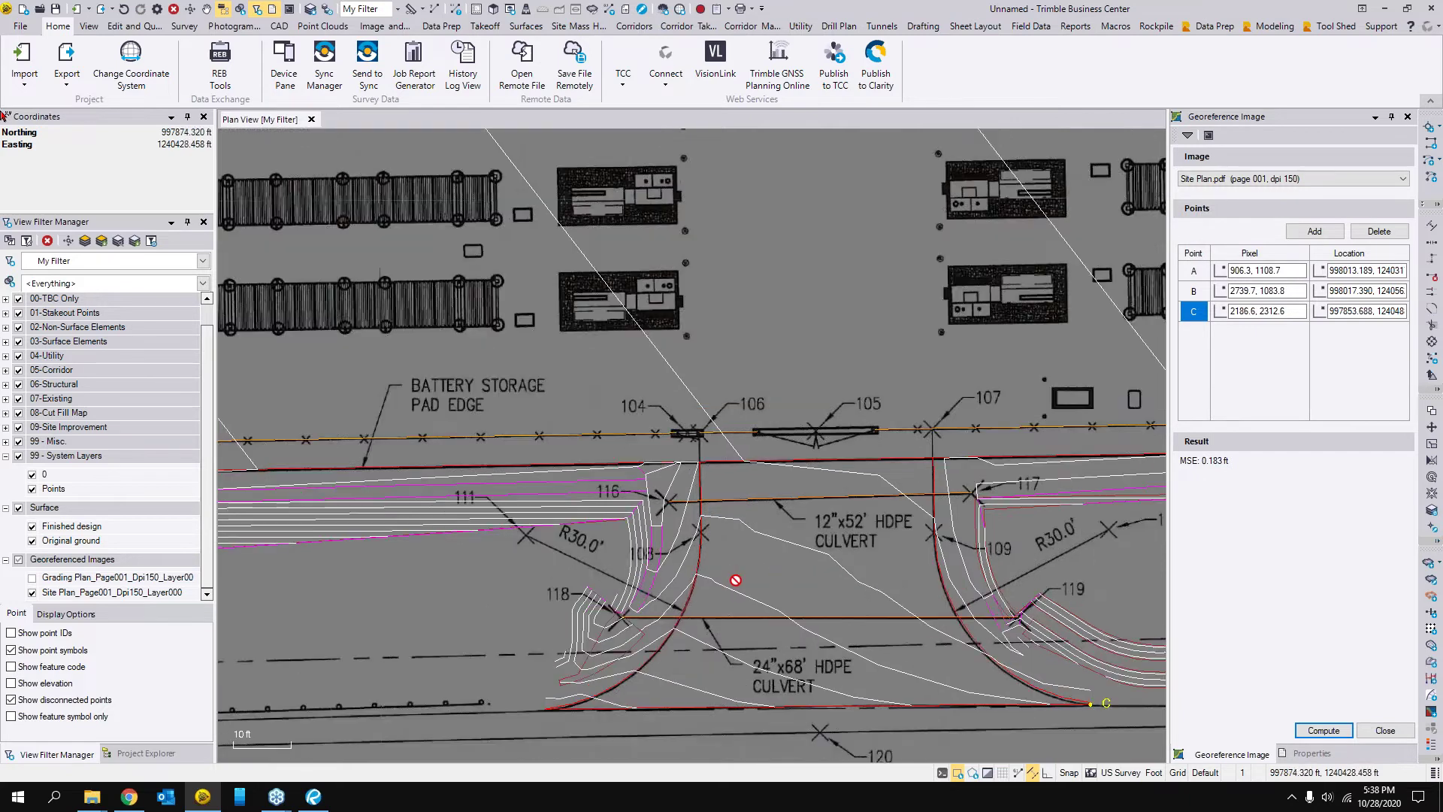
scroll(728, 560, "down", 3)
scroll(653, 540, "down", 3)
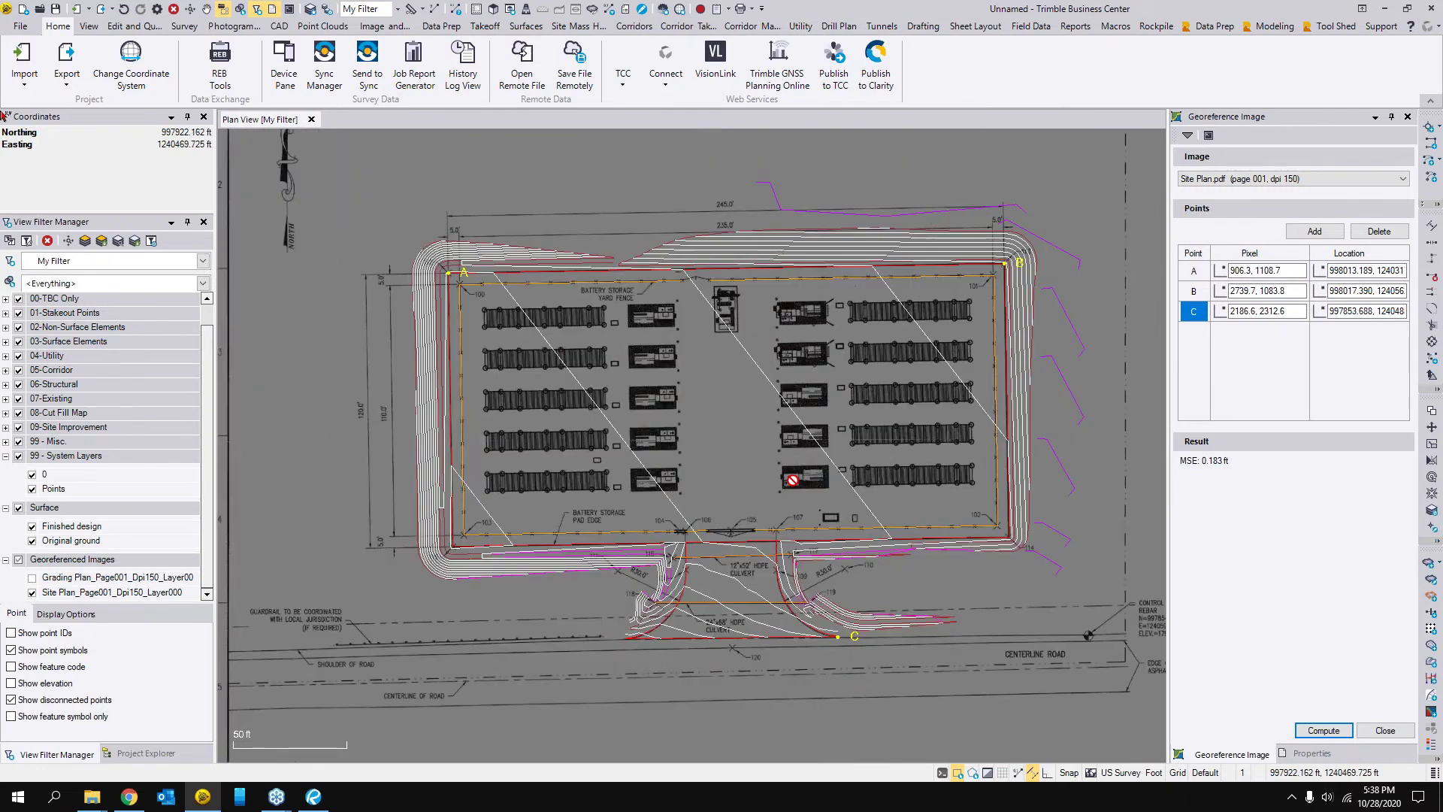
left_click(1369, 728)
left_click(1386, 731)
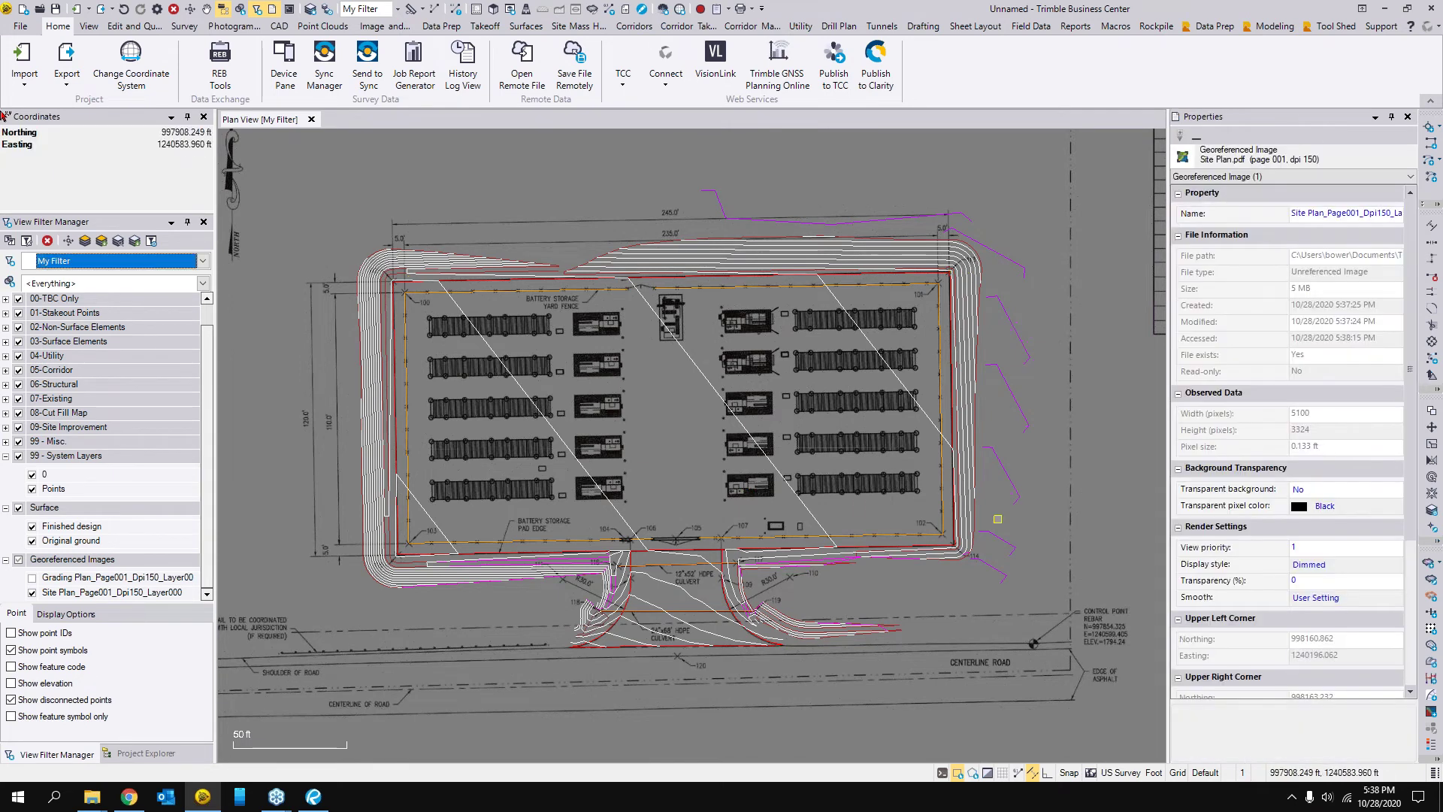
- Examine the whole georeferenced Site Plan sheet against the finish grade design linework
scroll(997, 519, "down", 2)
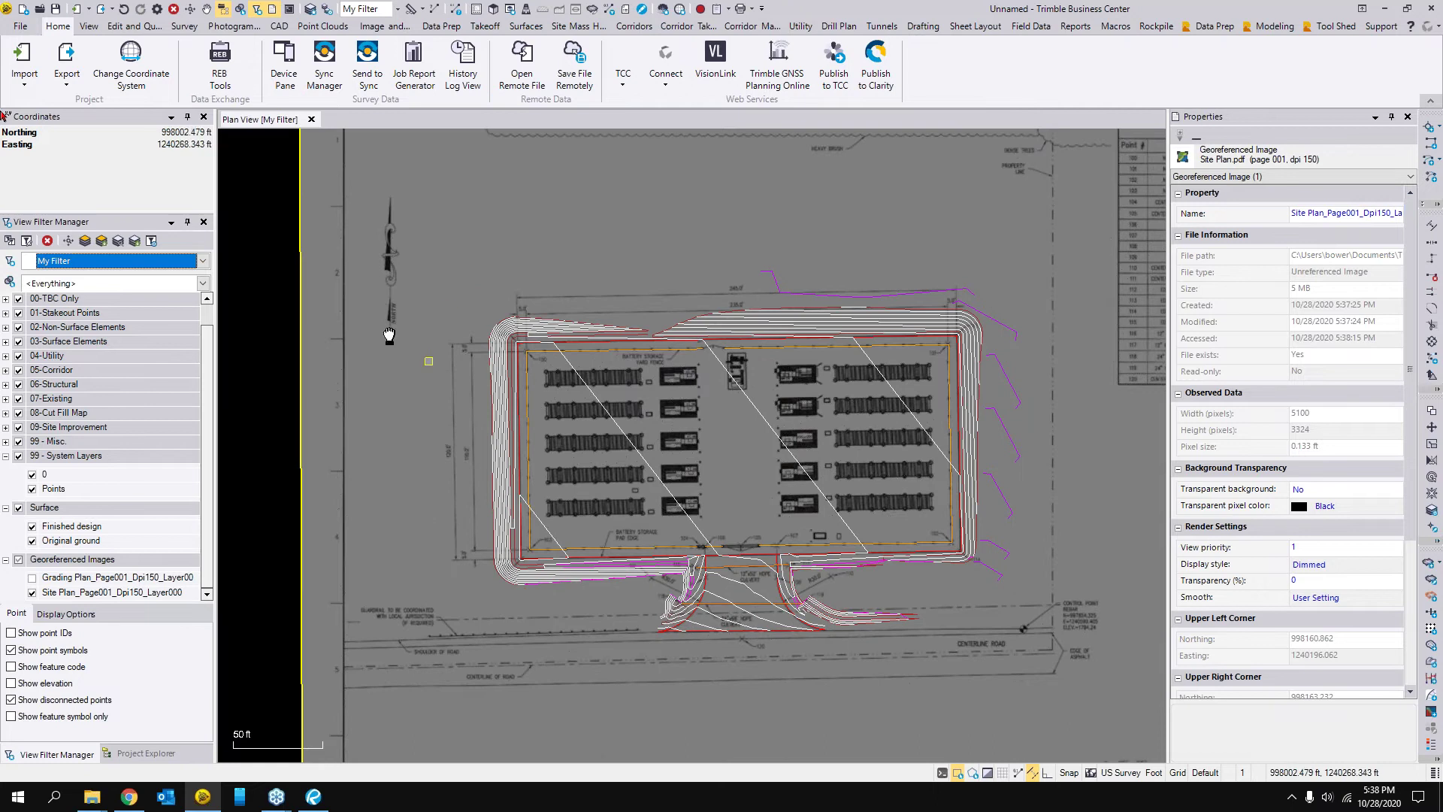
left_click_drag(390, 336, 346, 311)
scroll(621, 475, "down", 1)
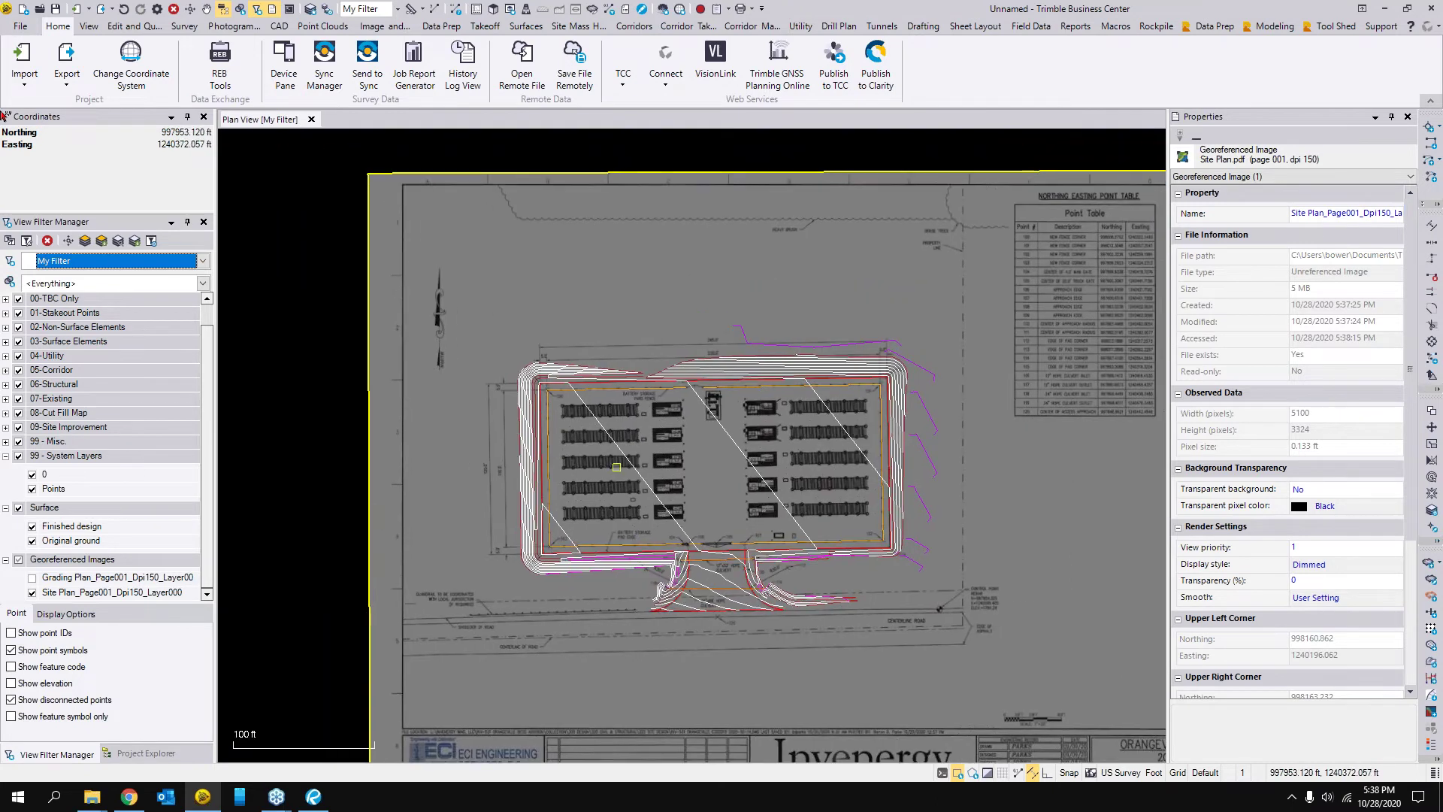
mouse_move(663, 408)
left_mouse_down()
mouse_move(633, 402)
mouse_move(644, 430)
mouse_move(655, 417)
left_mouse_up()
scroll(690, 418, "down", 1)
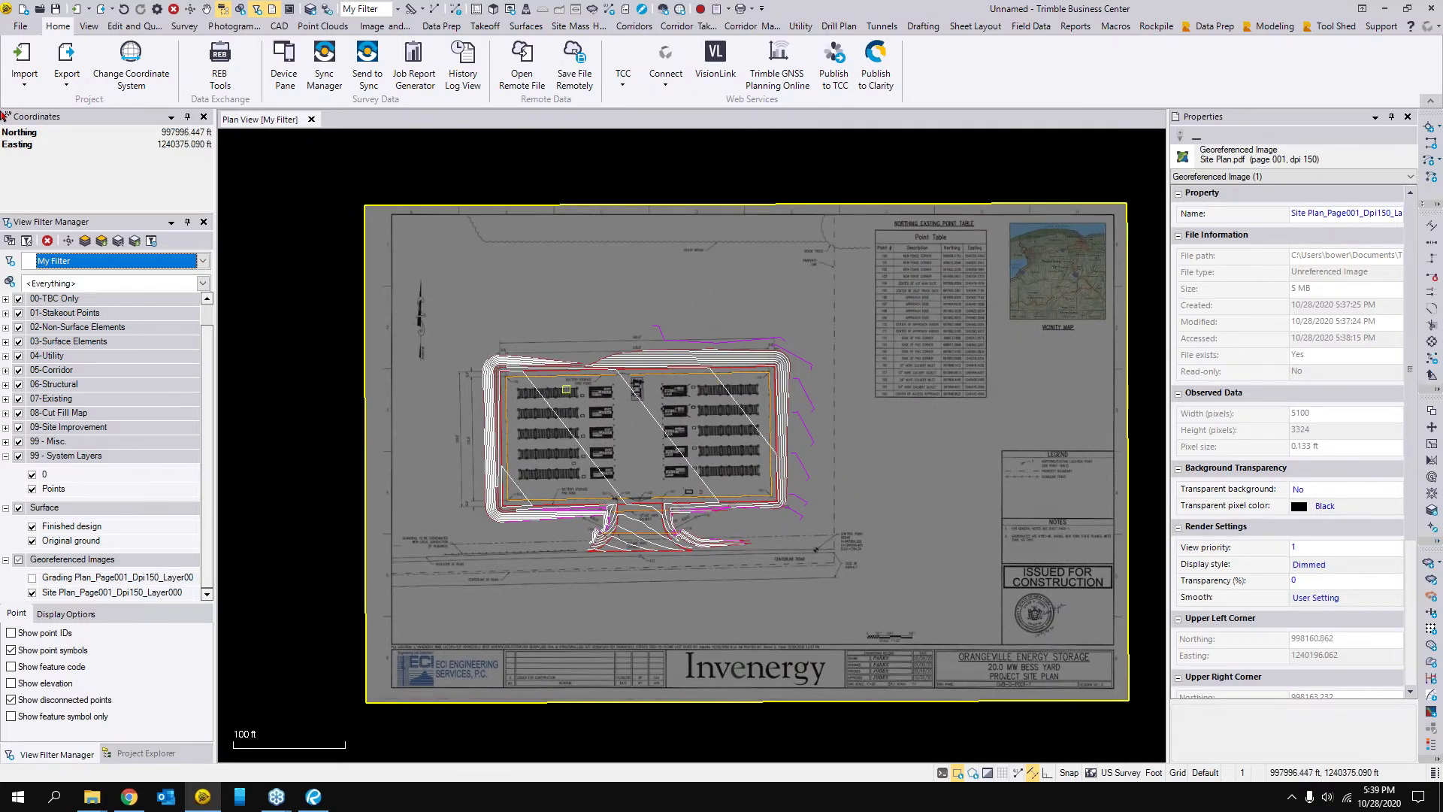
left_click_drag(676, 418, 661, 400)
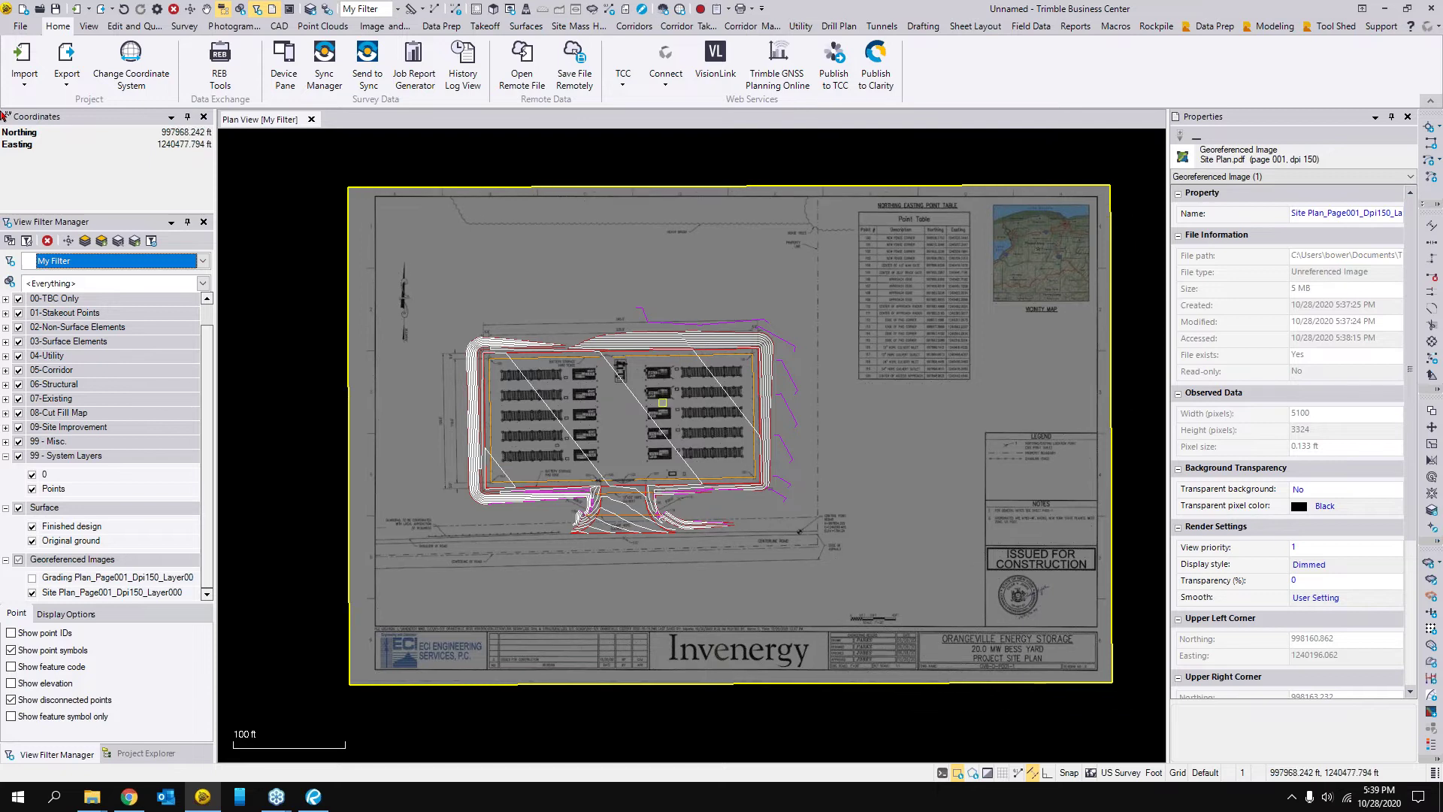
scroll(658, 433, "up", 1)
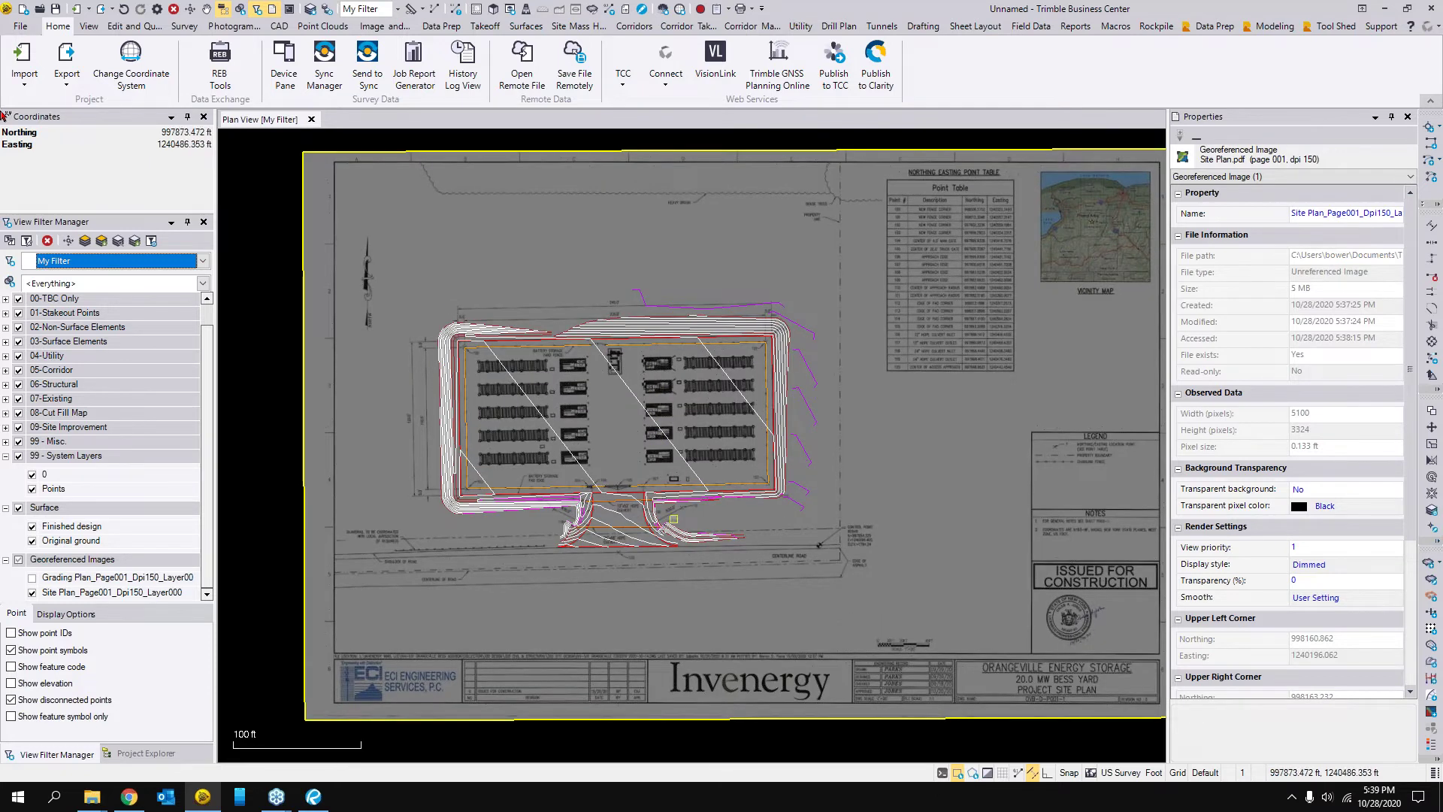
scroll(838, 437, "down", 1)
left_click_drag(837, 437, 778, 451)
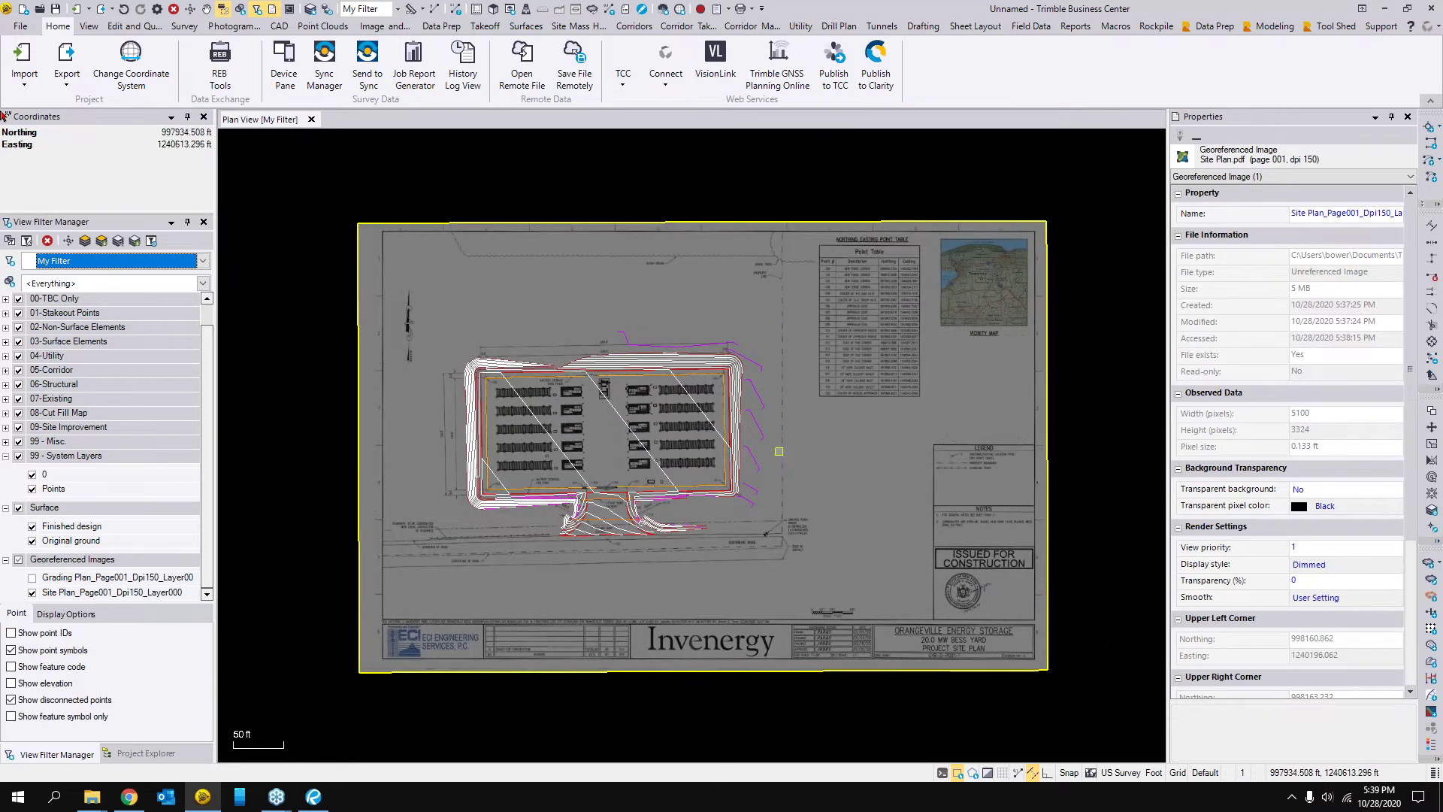
- Hide the layer groups from 00-TBC Only through 05-Corridor and deselect the Site Plan image
left_click(18, 300)
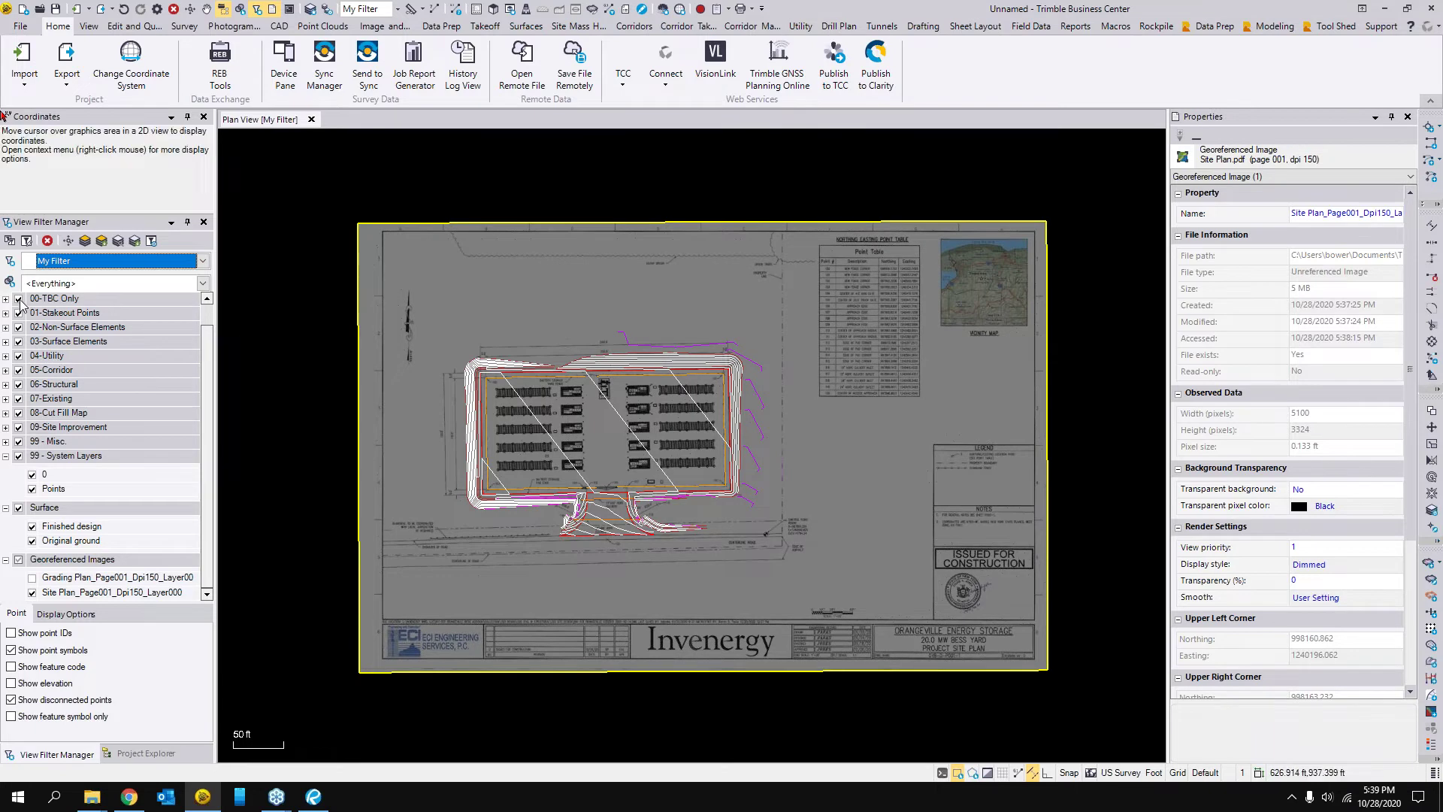
left_click(19, 328)
left_click(19, 342)
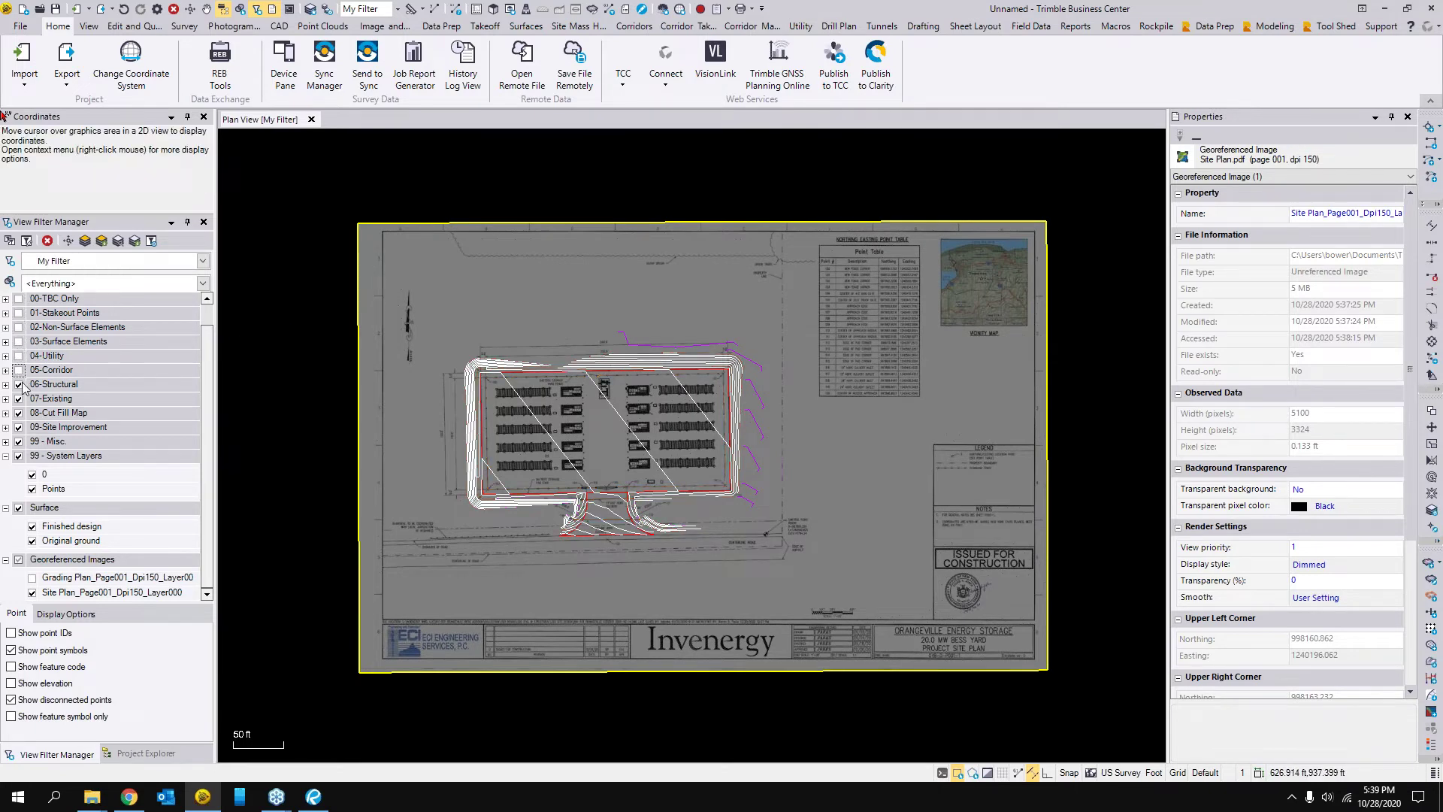
scroll(28, 384, "up", 1)
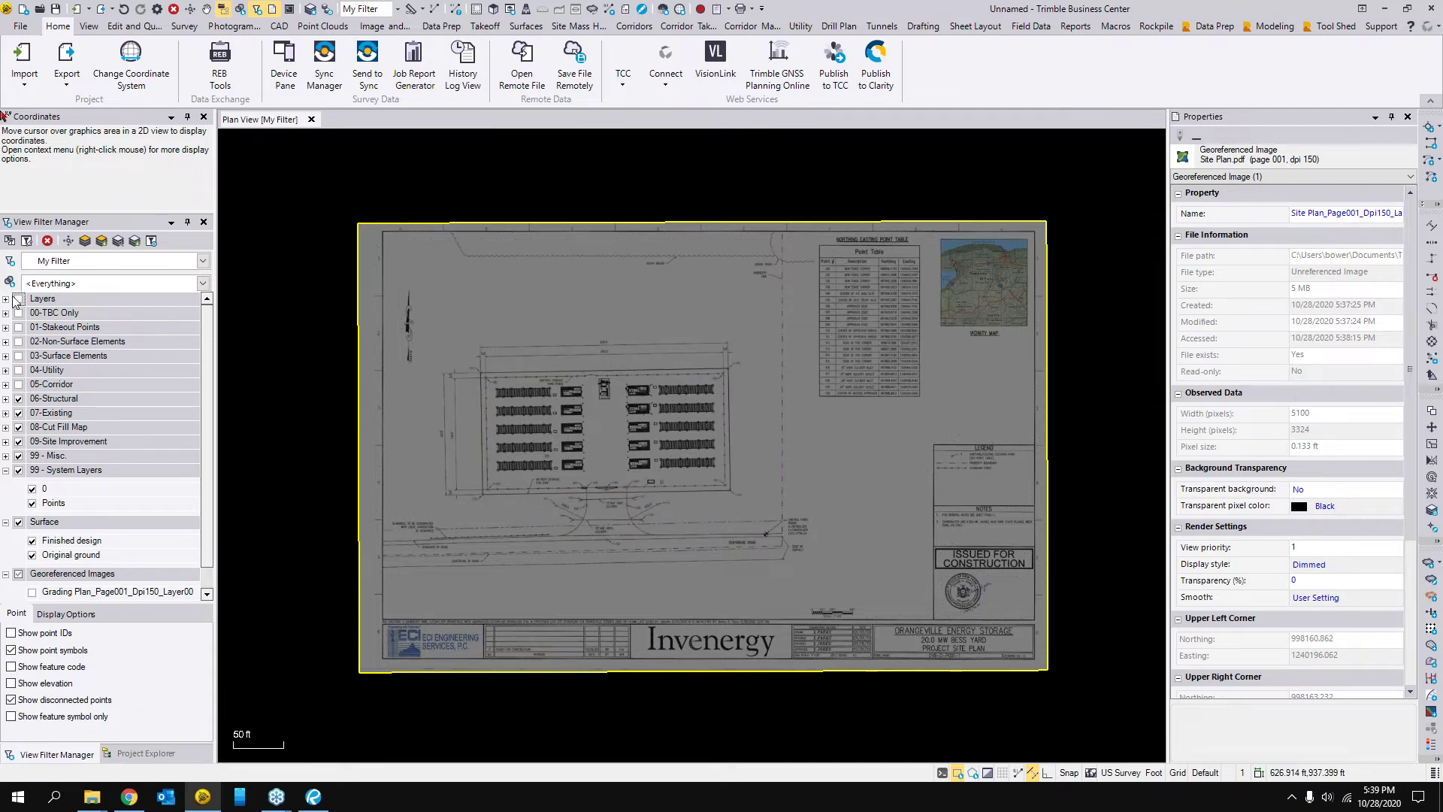
scroll(715, 466, "up", 3)
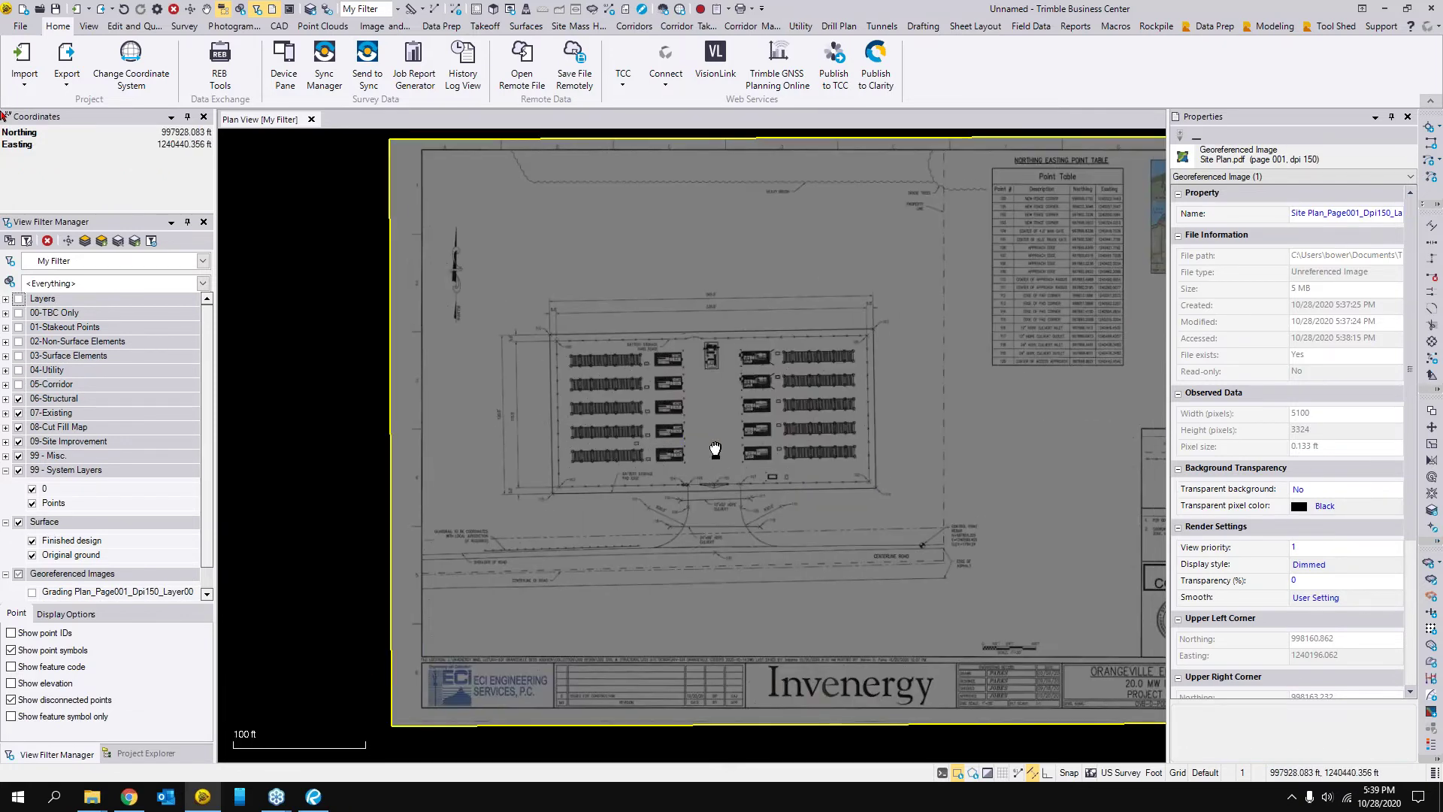
scroll(689, 369, "down", 2)
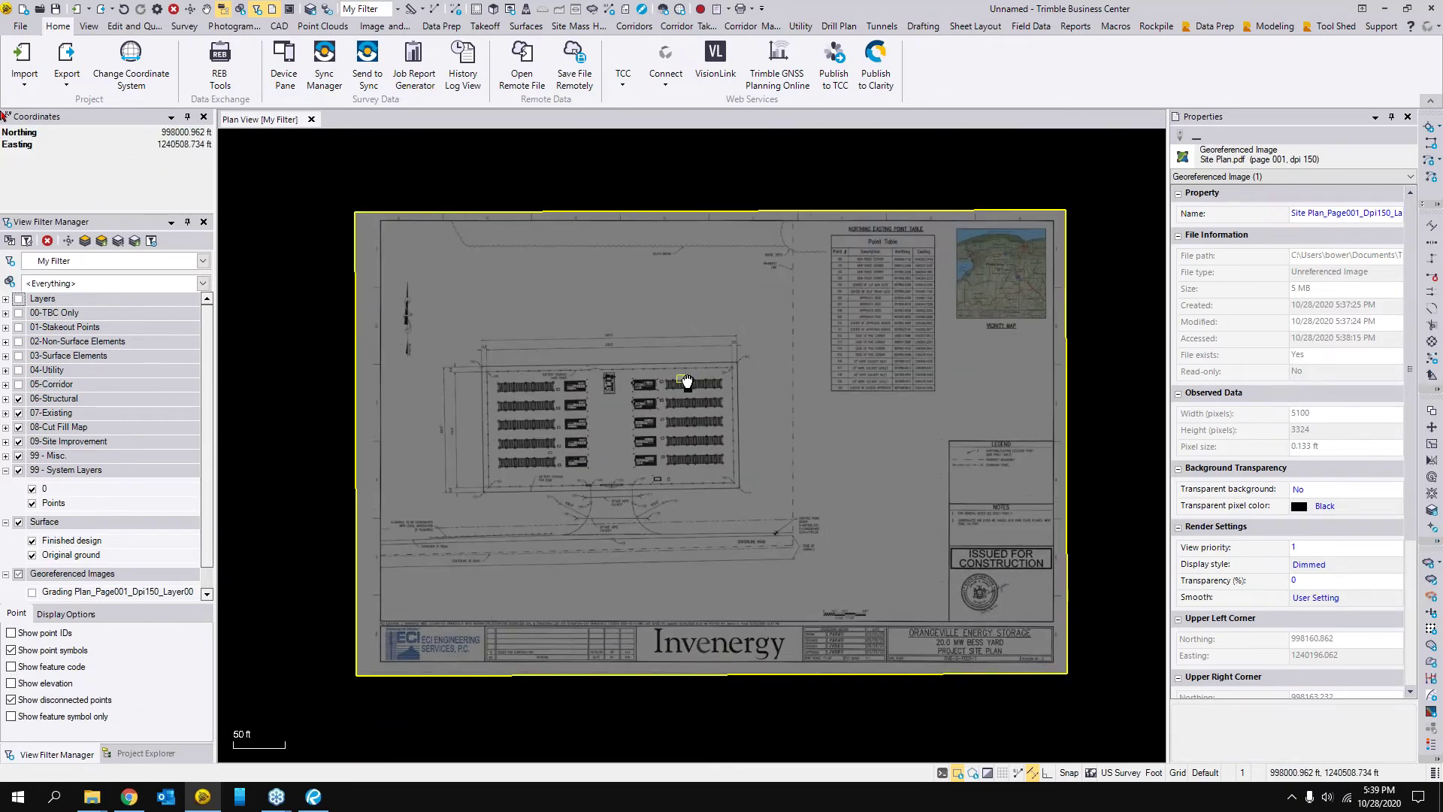
key("Escape")
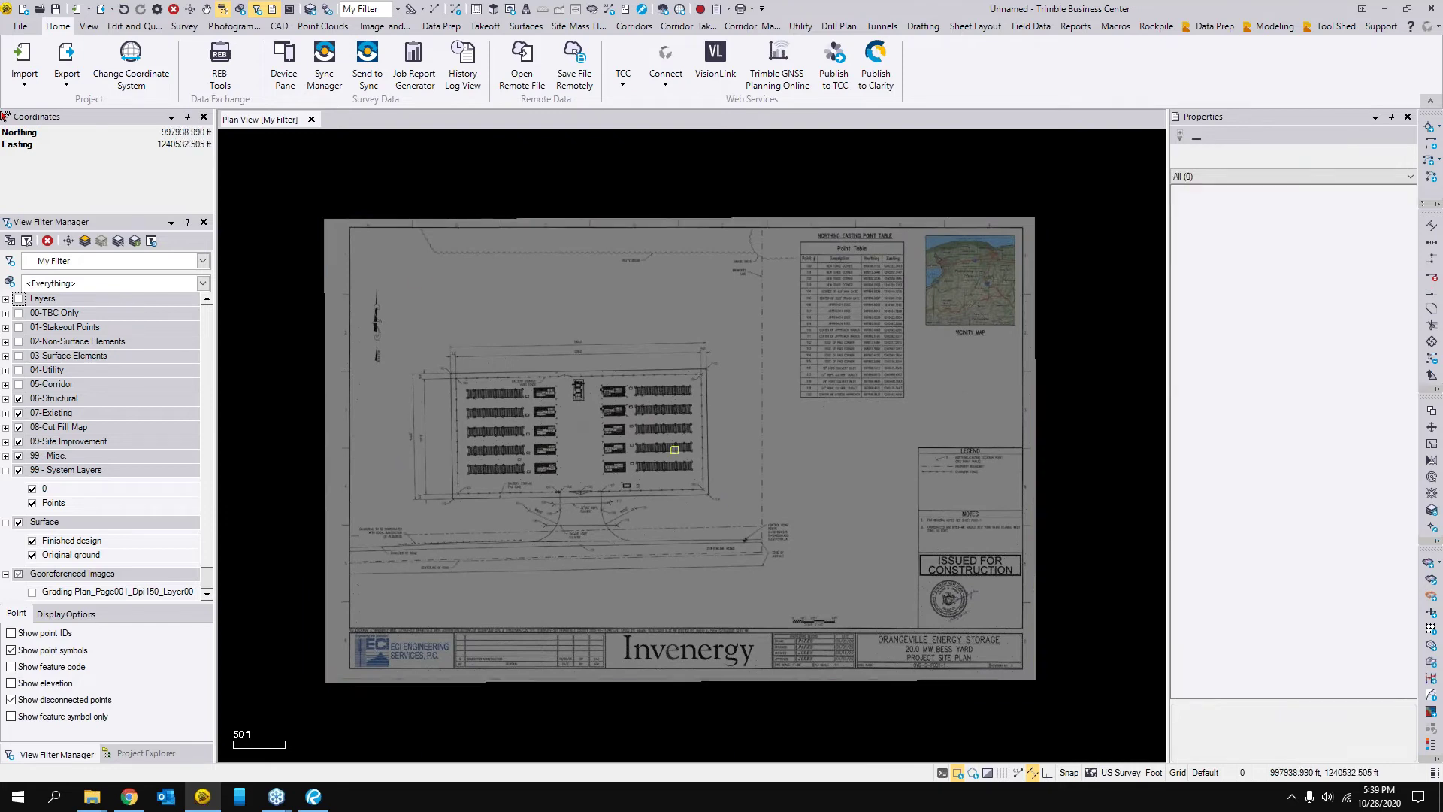
scroll(53, 565, "down", 1)
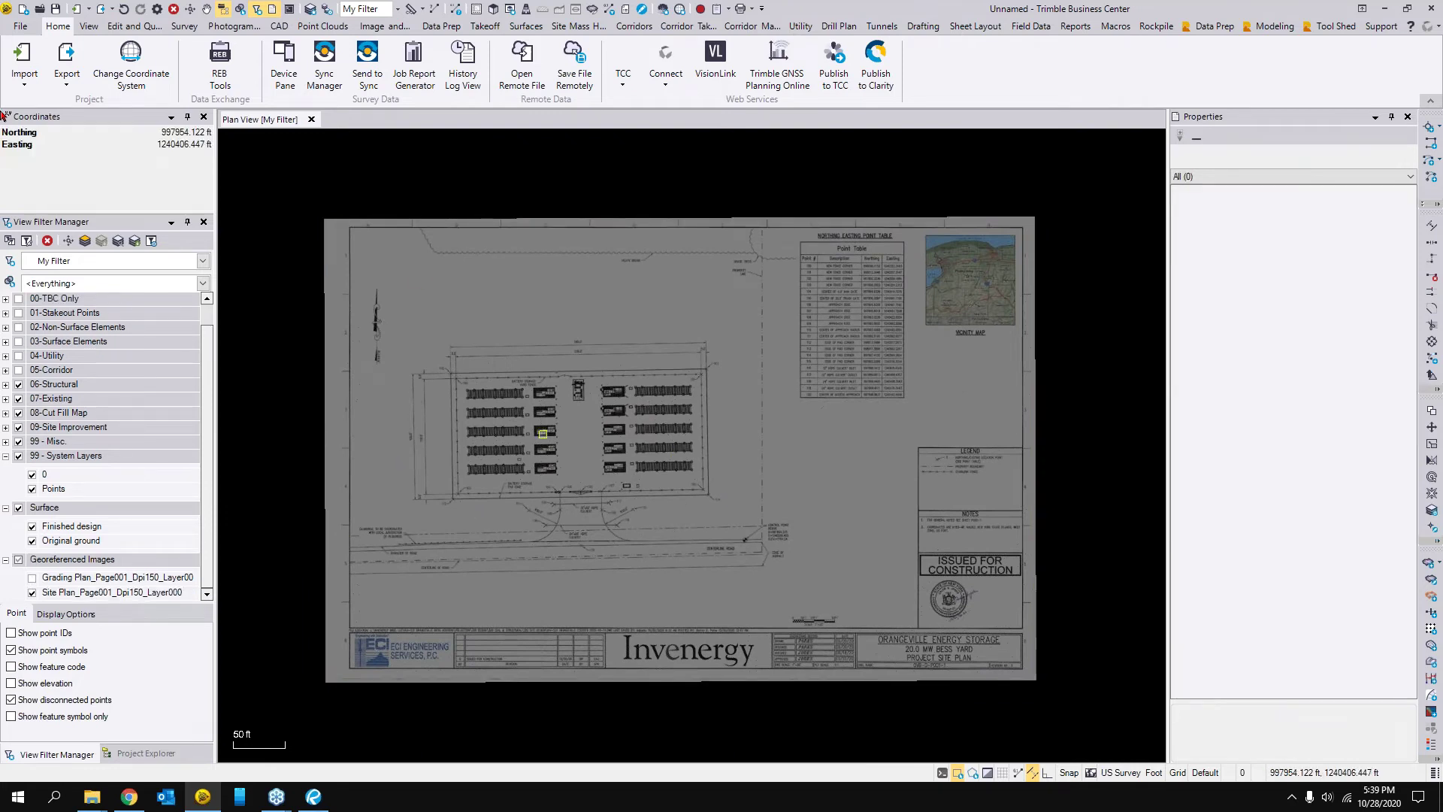
- Start a new plotbox and assign it to the IMAGE - Boundary layer
left_click(384, 28)
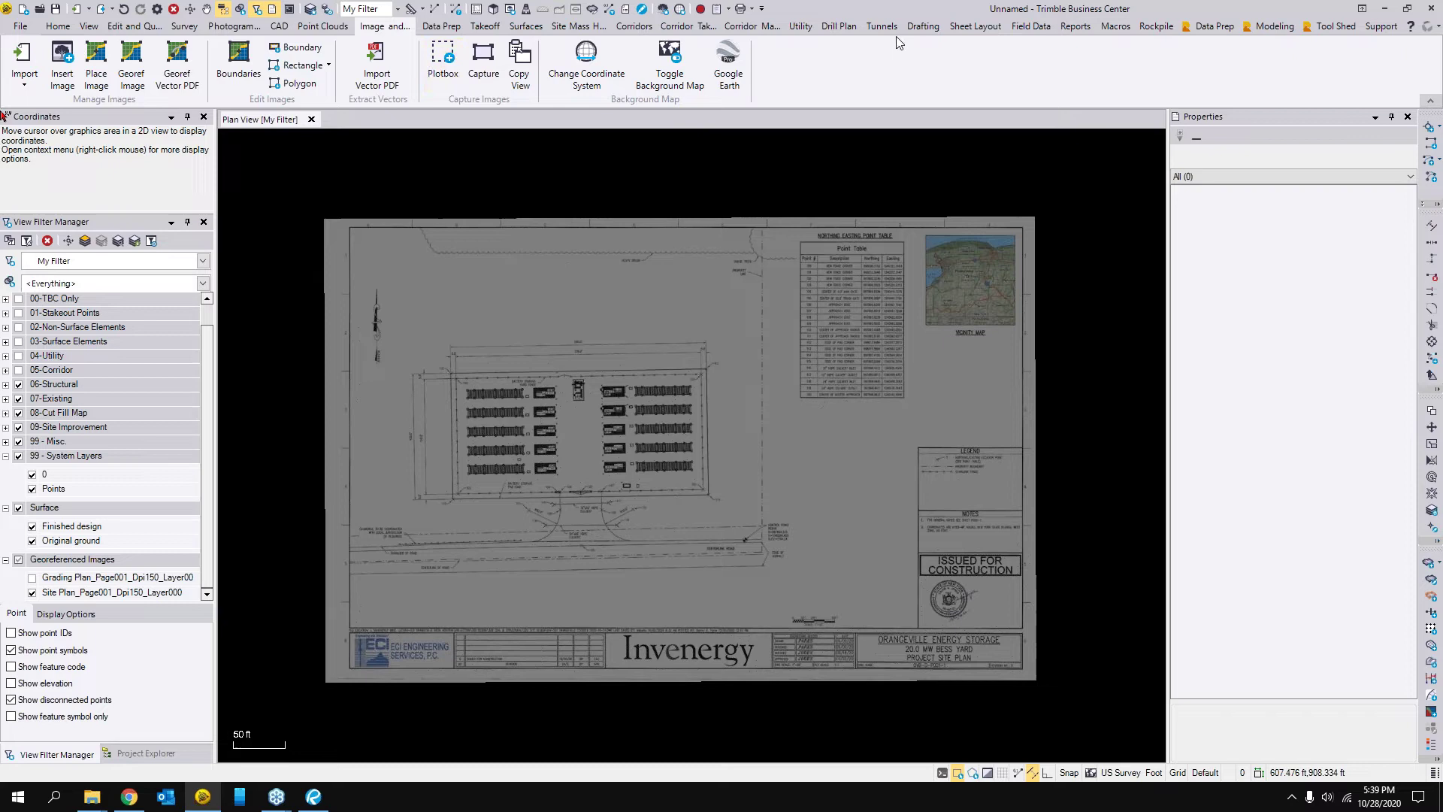
left_click(921, 27)
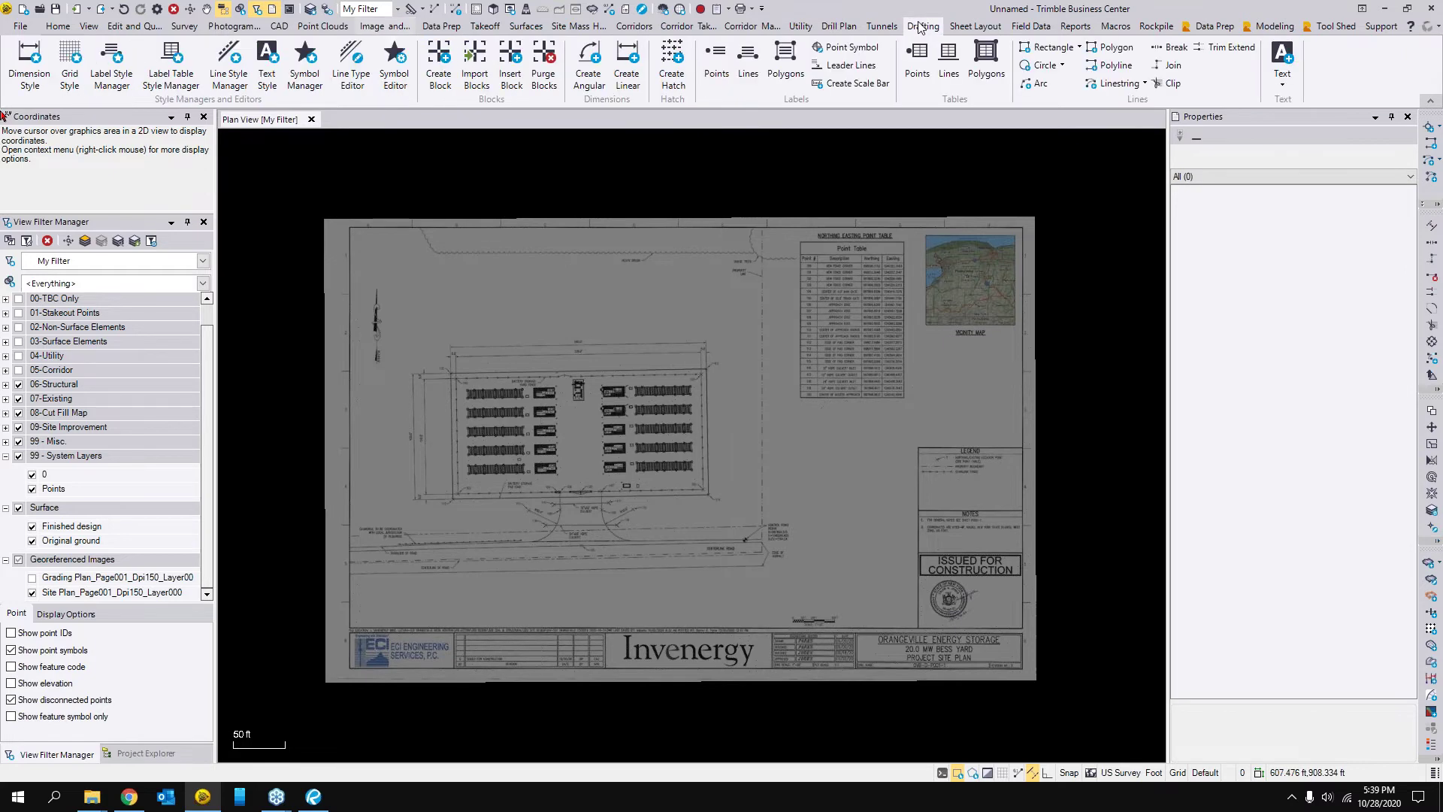
left_click(965, 29)
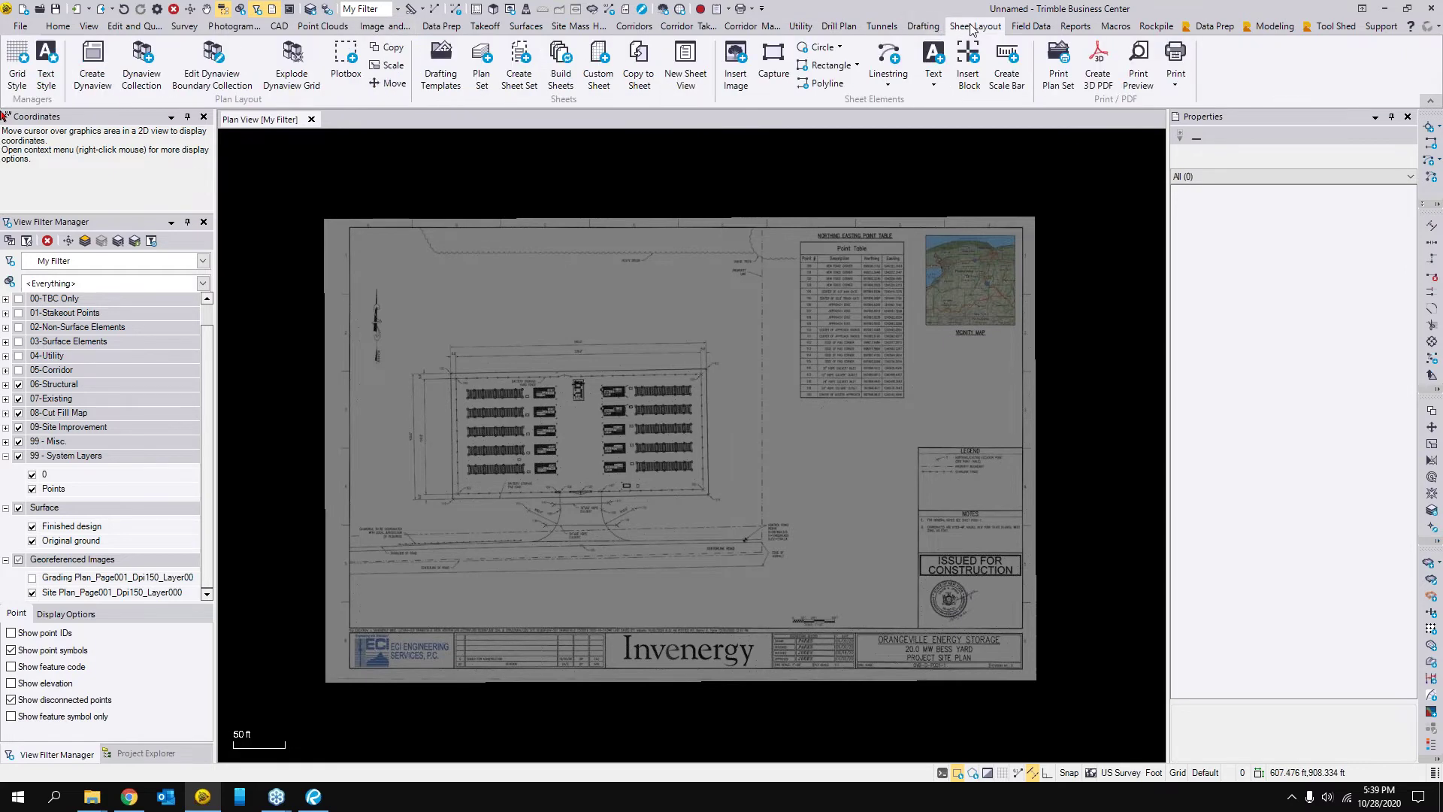
left_click(347, 75)
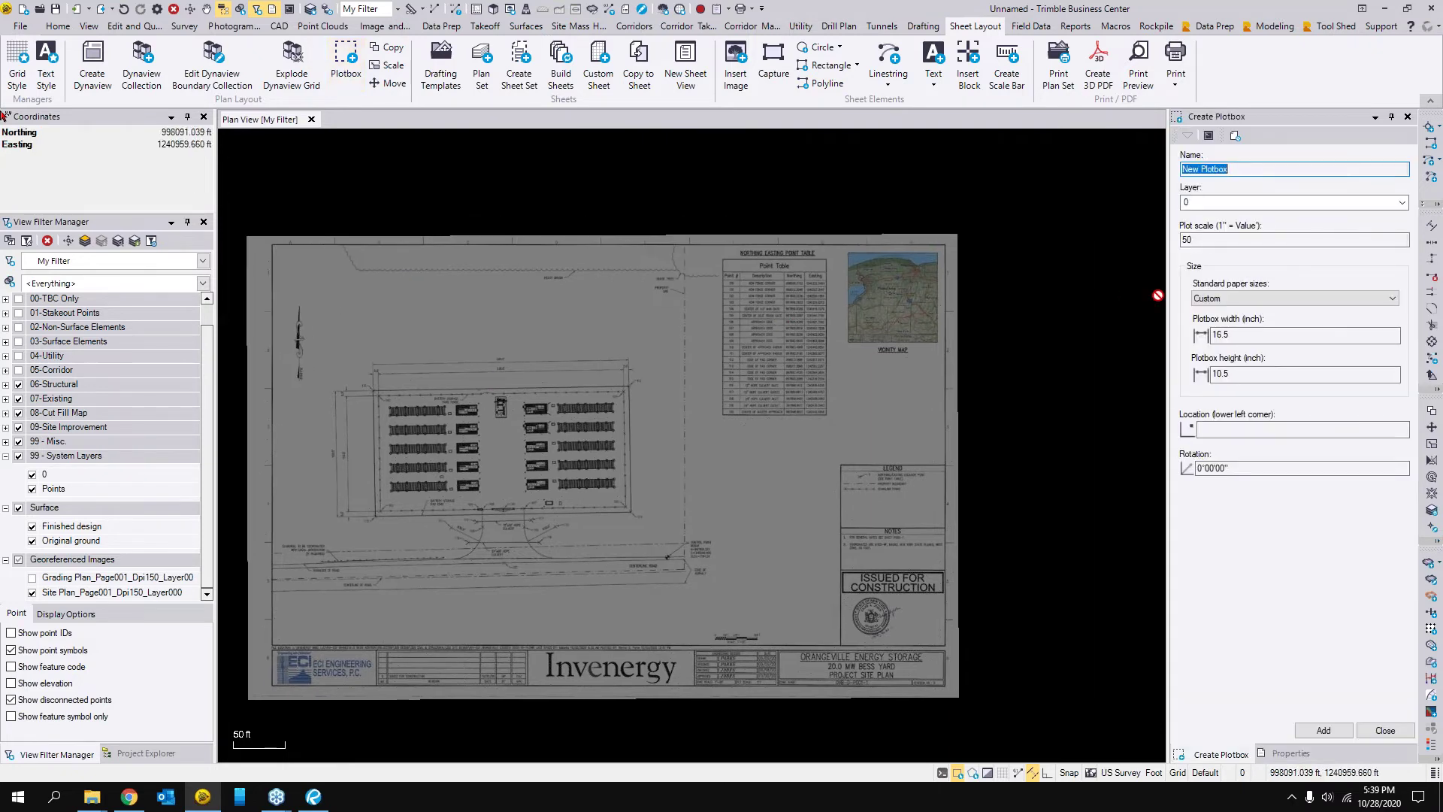
left_click(1233, 203)
scroll(1230, 328, "down", 8)
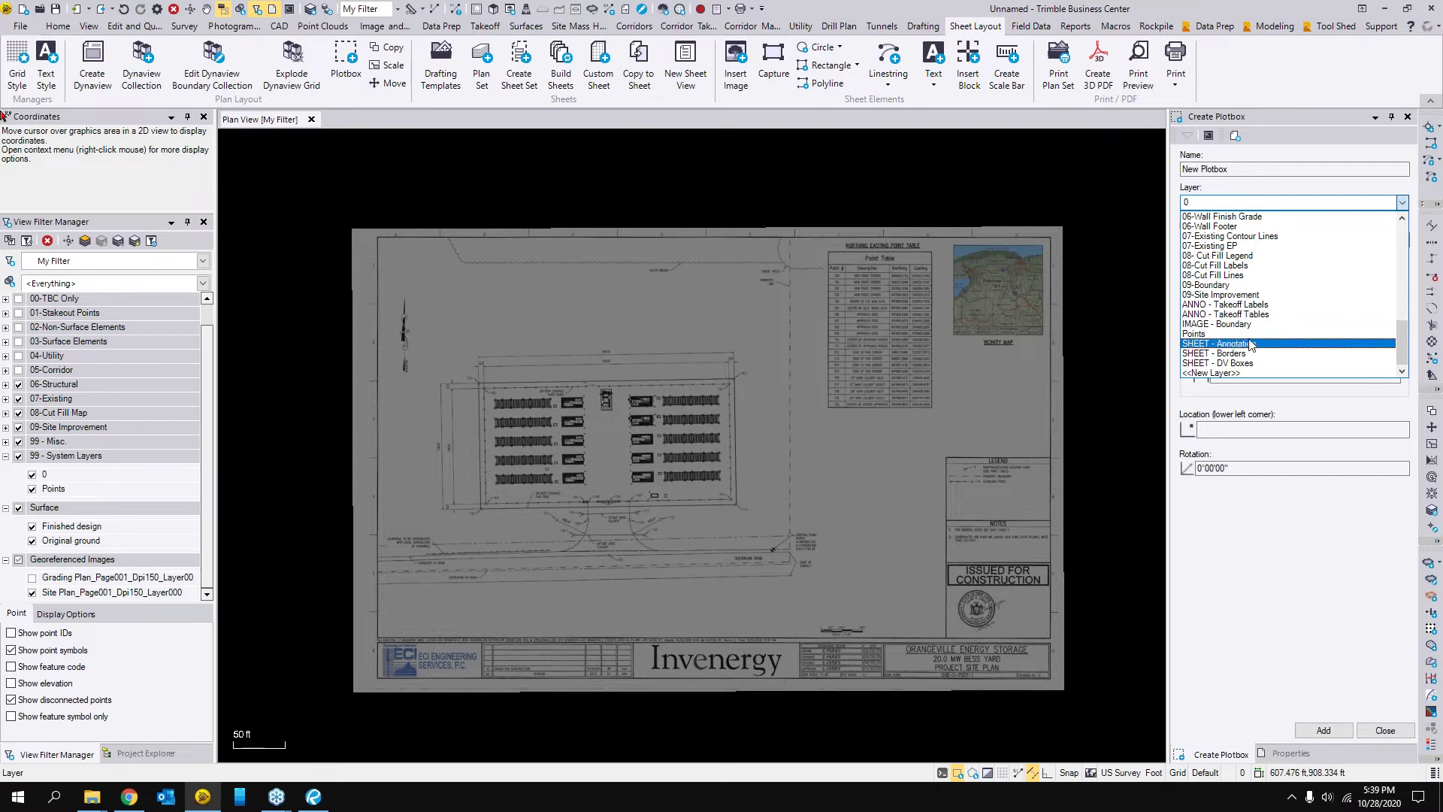
left_click(1252, 325)
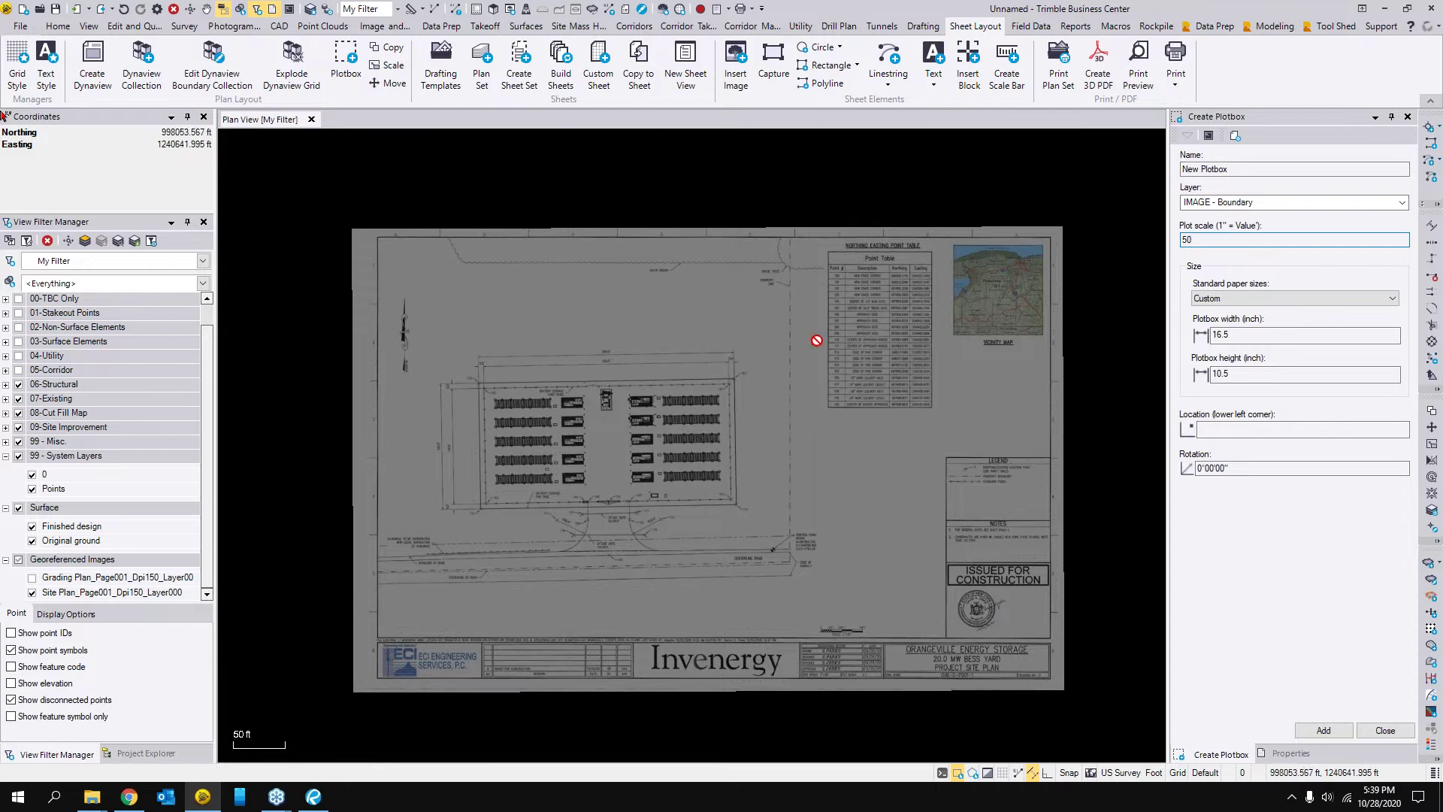
scroll(789, 322, "down", 1)
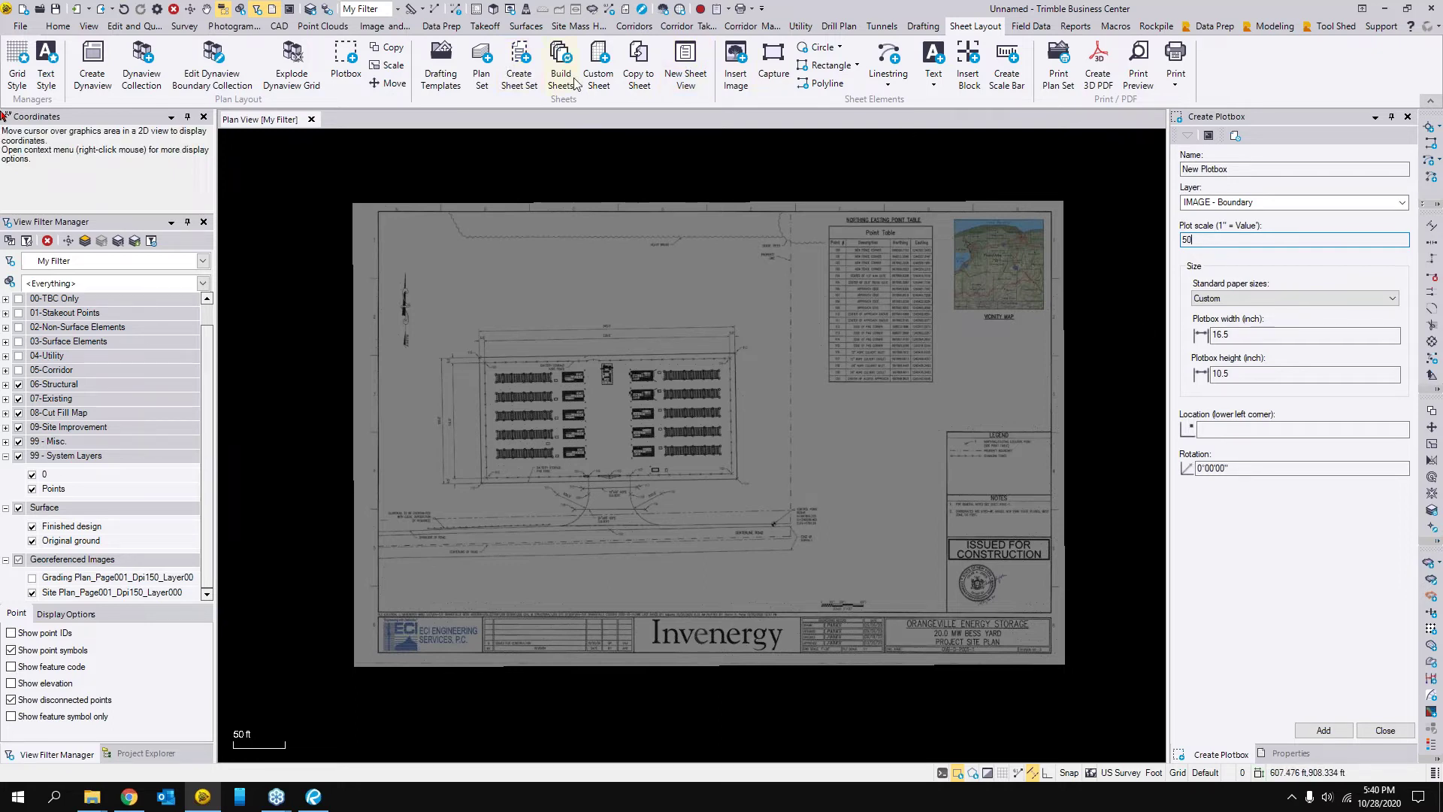
- Base the plotbox on the Ledger (11x17 in) paper size and set its width to 16.5 and height to 10.5 inches
left_click(383, 29)
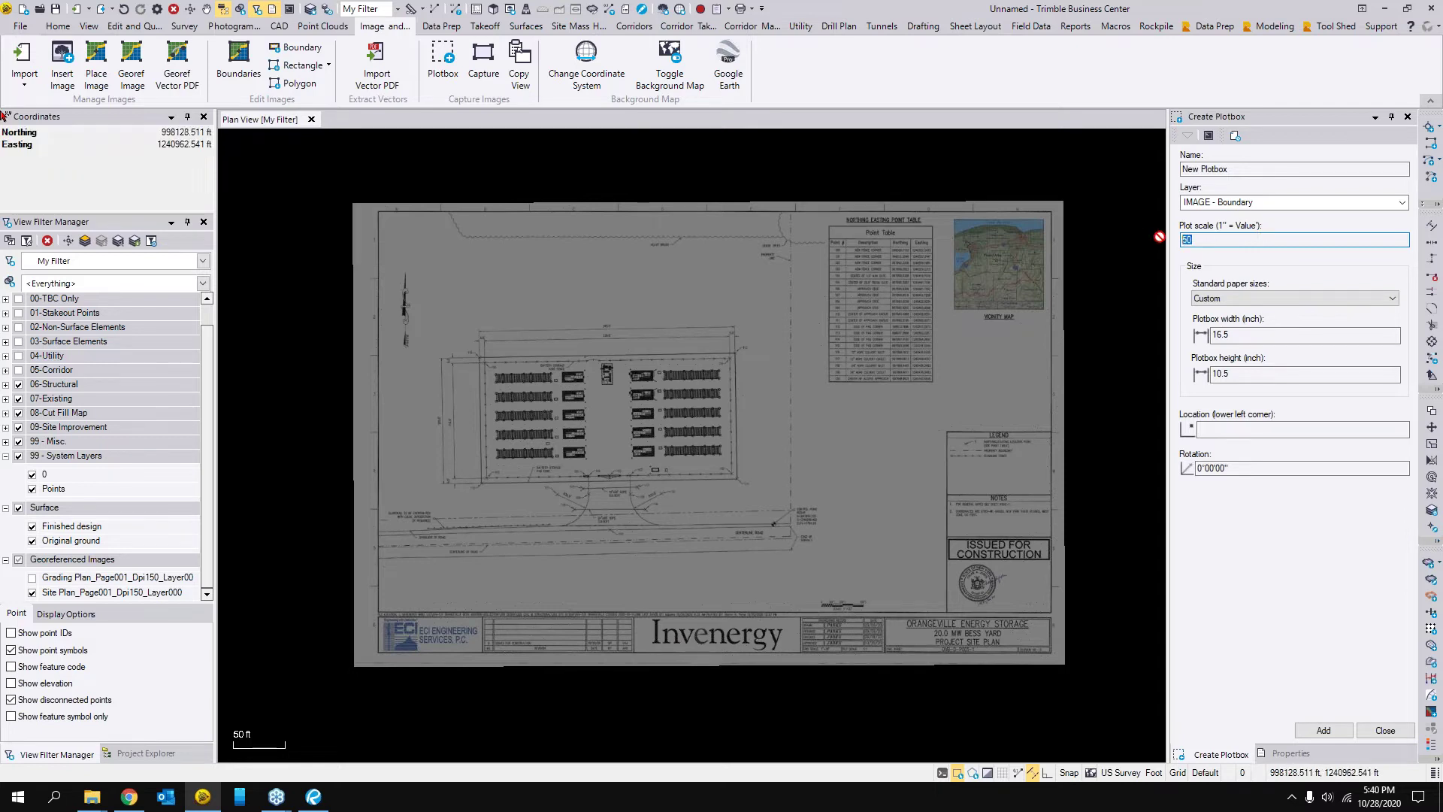
left_click(1239, 299)
left_click(1237, 344)
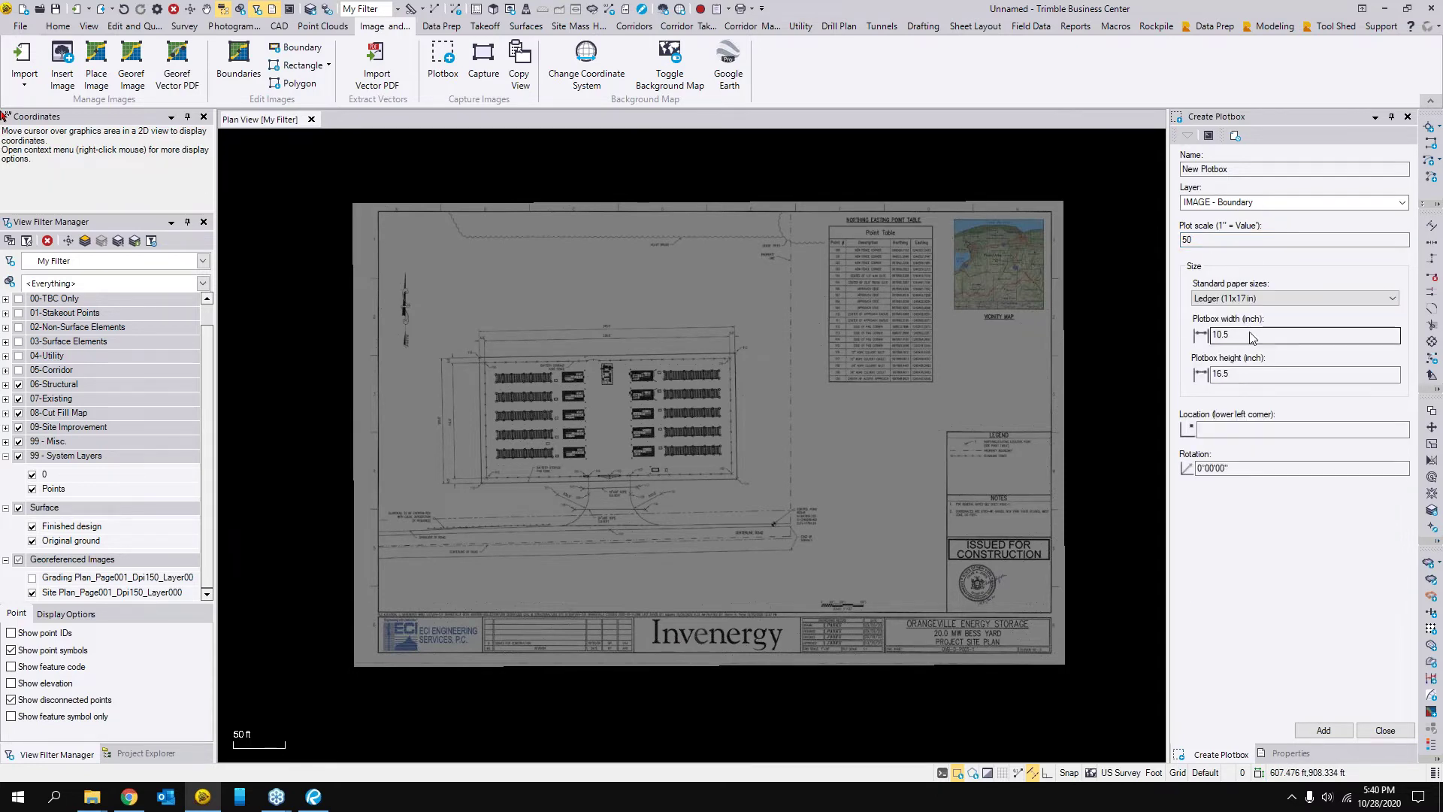
double_click(1221, 335)
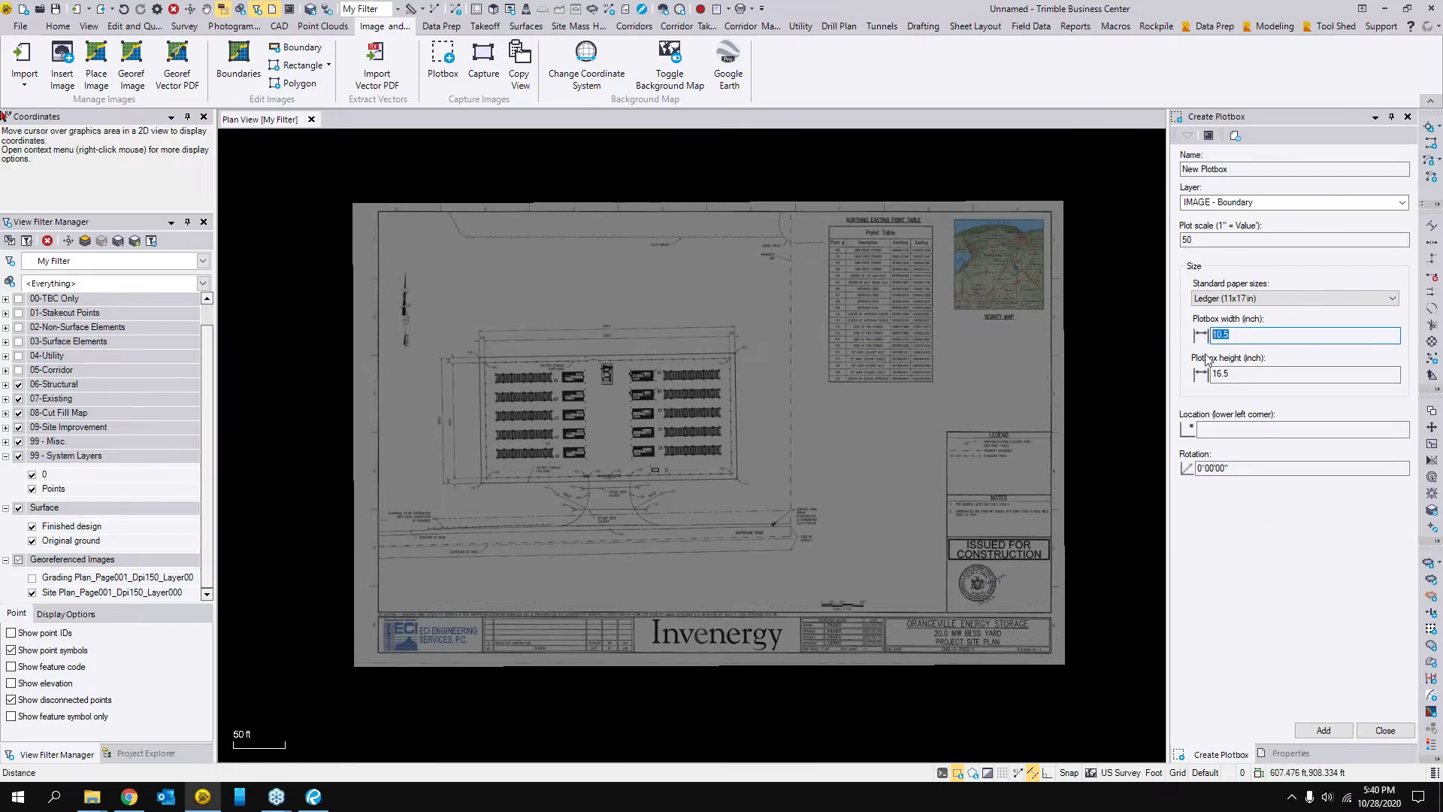
type("16.5")
double_click(1255, 383)
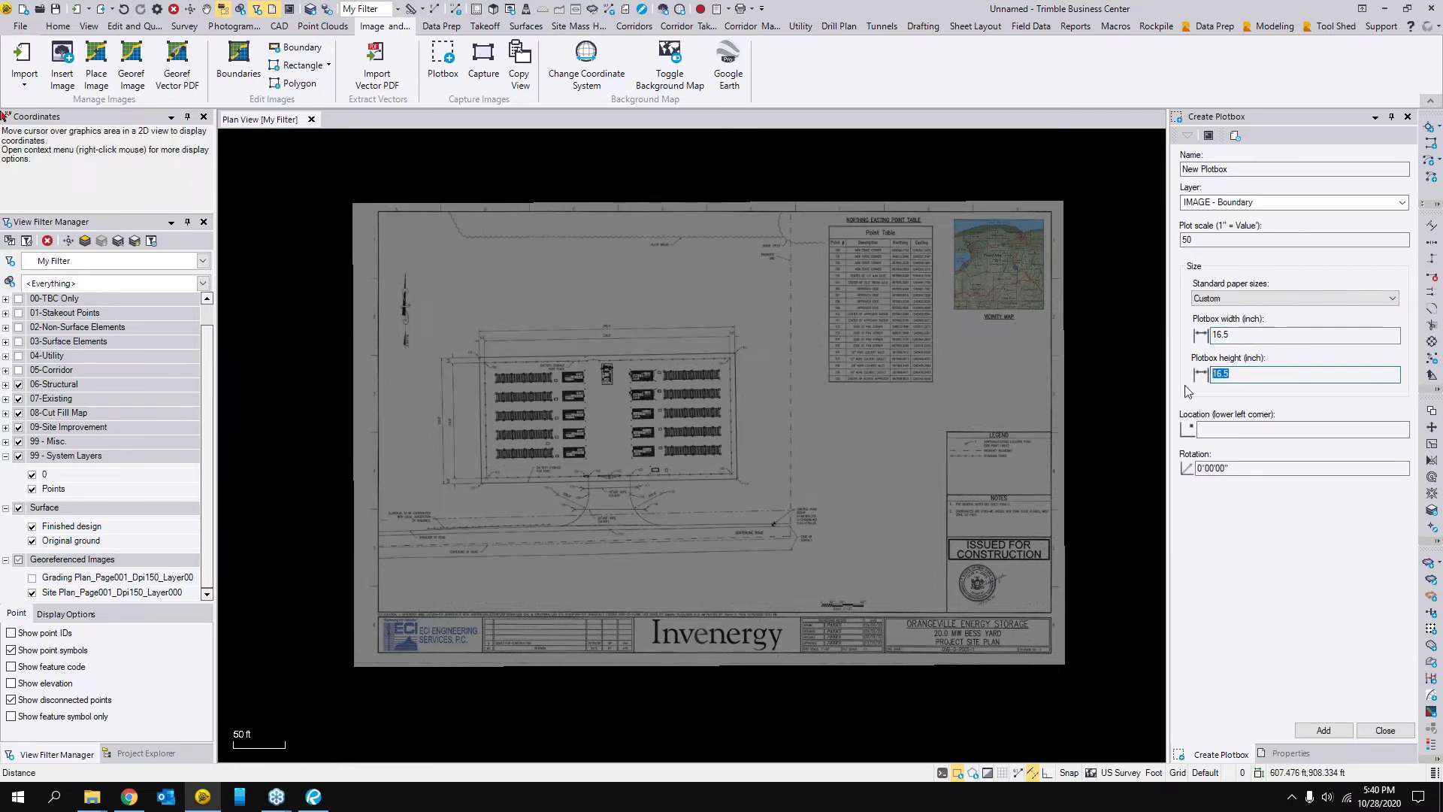
type("10.")
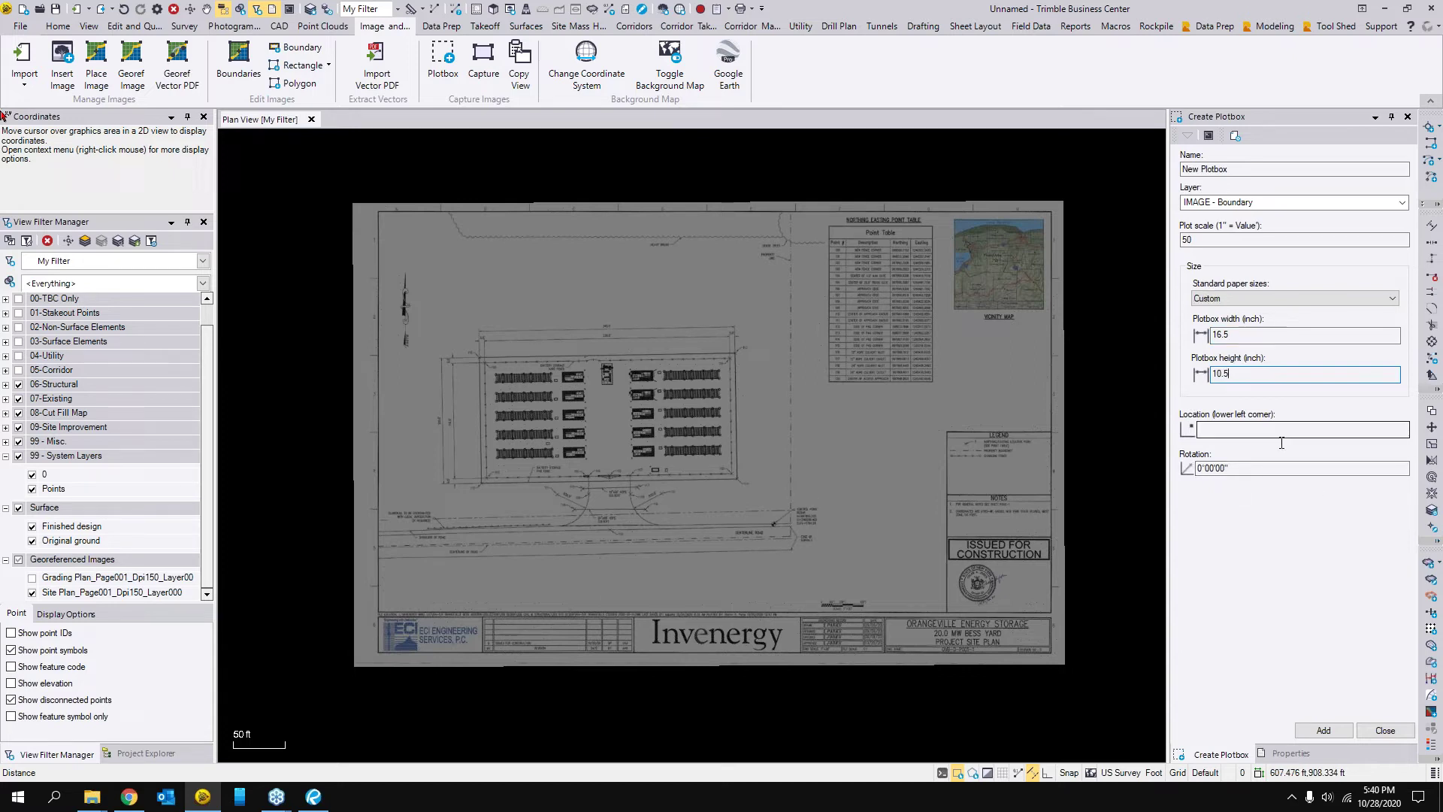
- Place the plotbox at the lower-left corner of the Site Plan's sheet border and align its rotation with the border's upper-left corner
left_click(1236, 429)
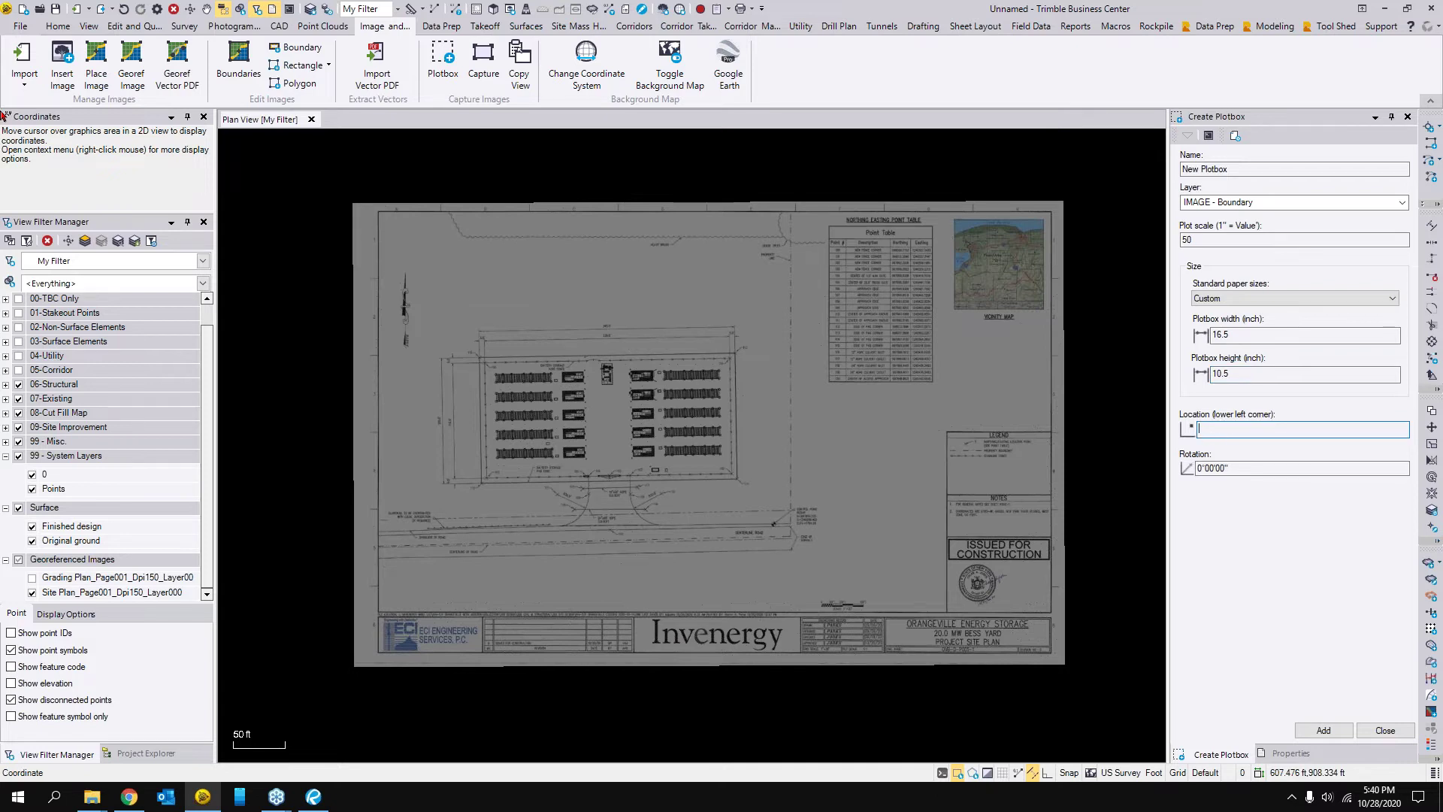
left_click(375, 654)
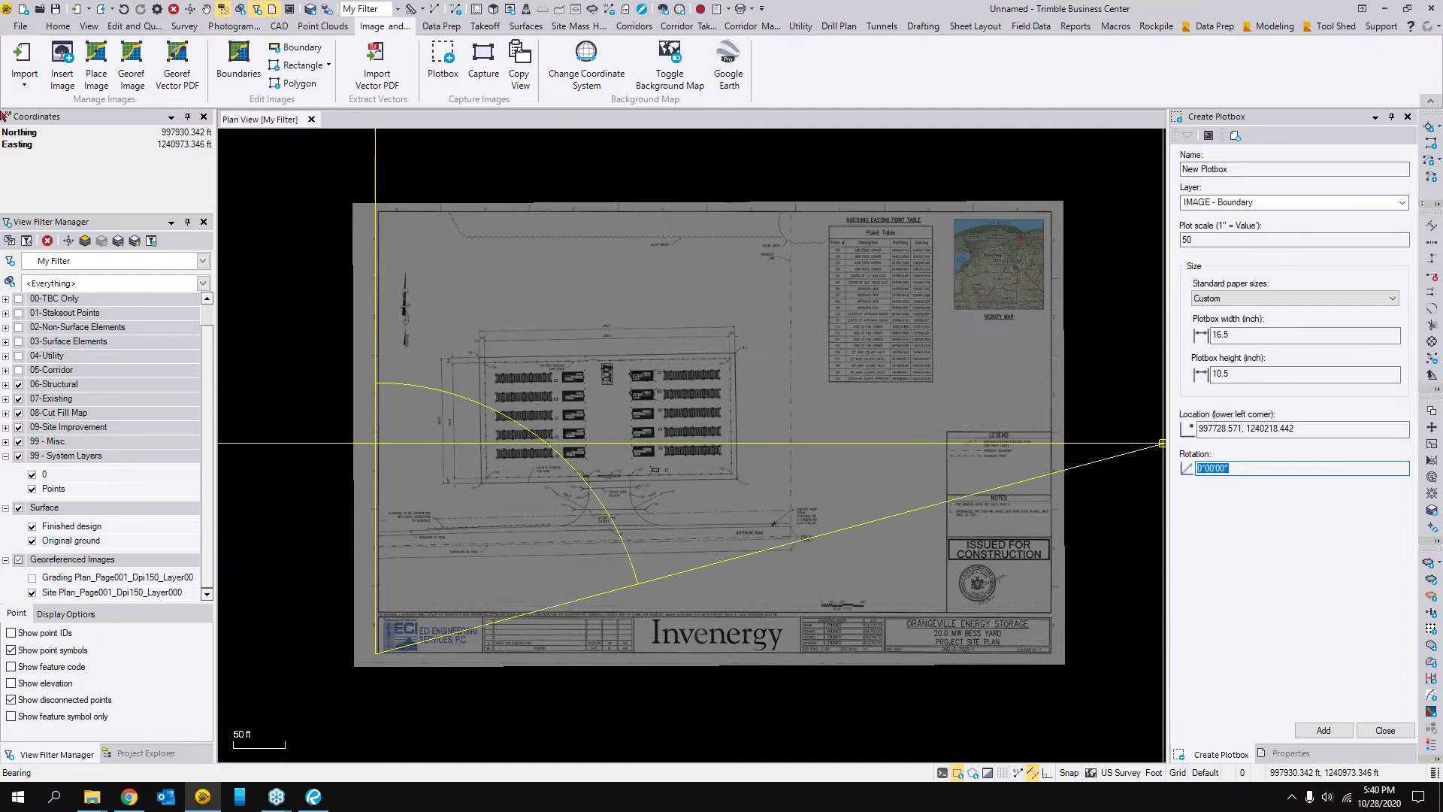
scroll(383, 214, "up", 3)
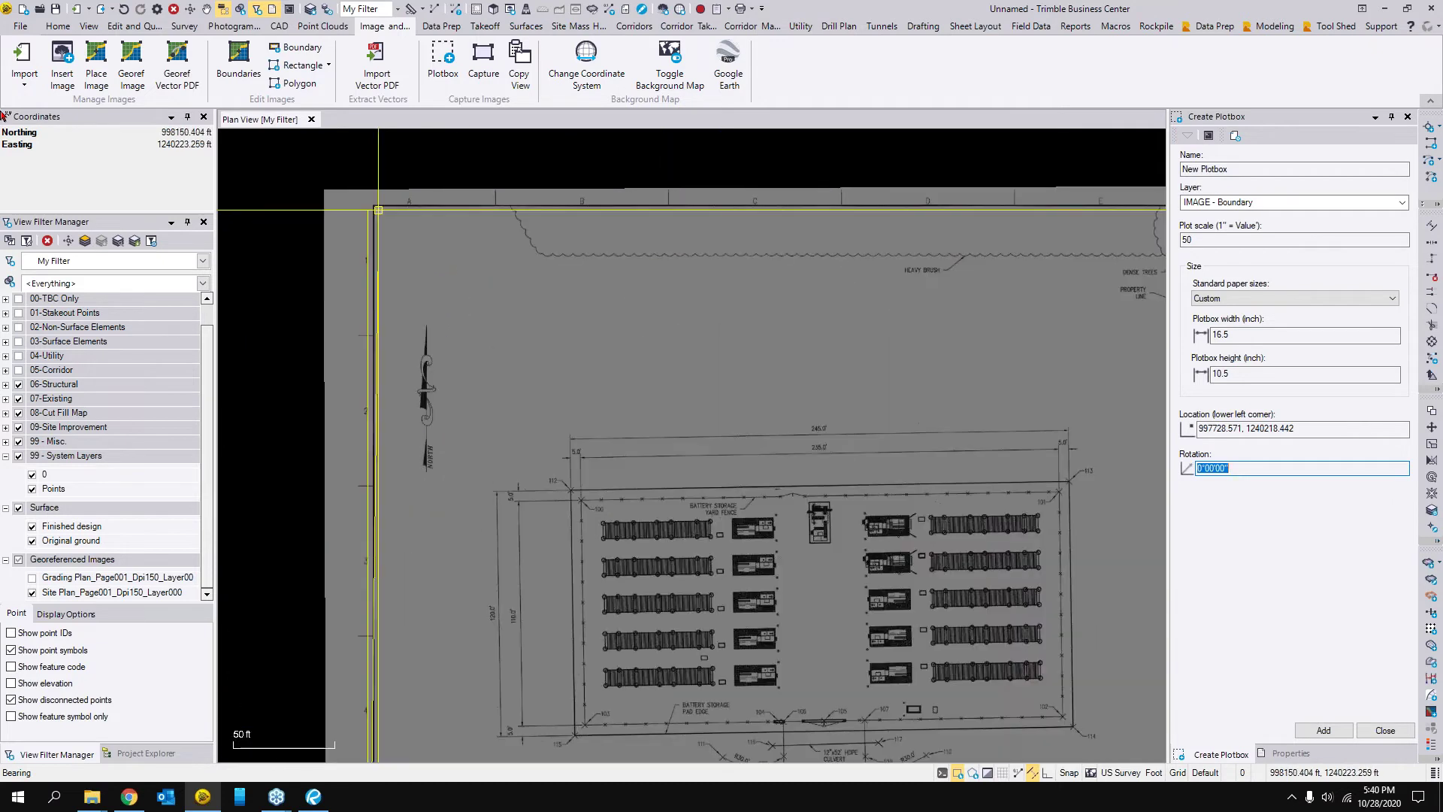
left_click(374, 205)
scroll(477, 500, "down", 3)
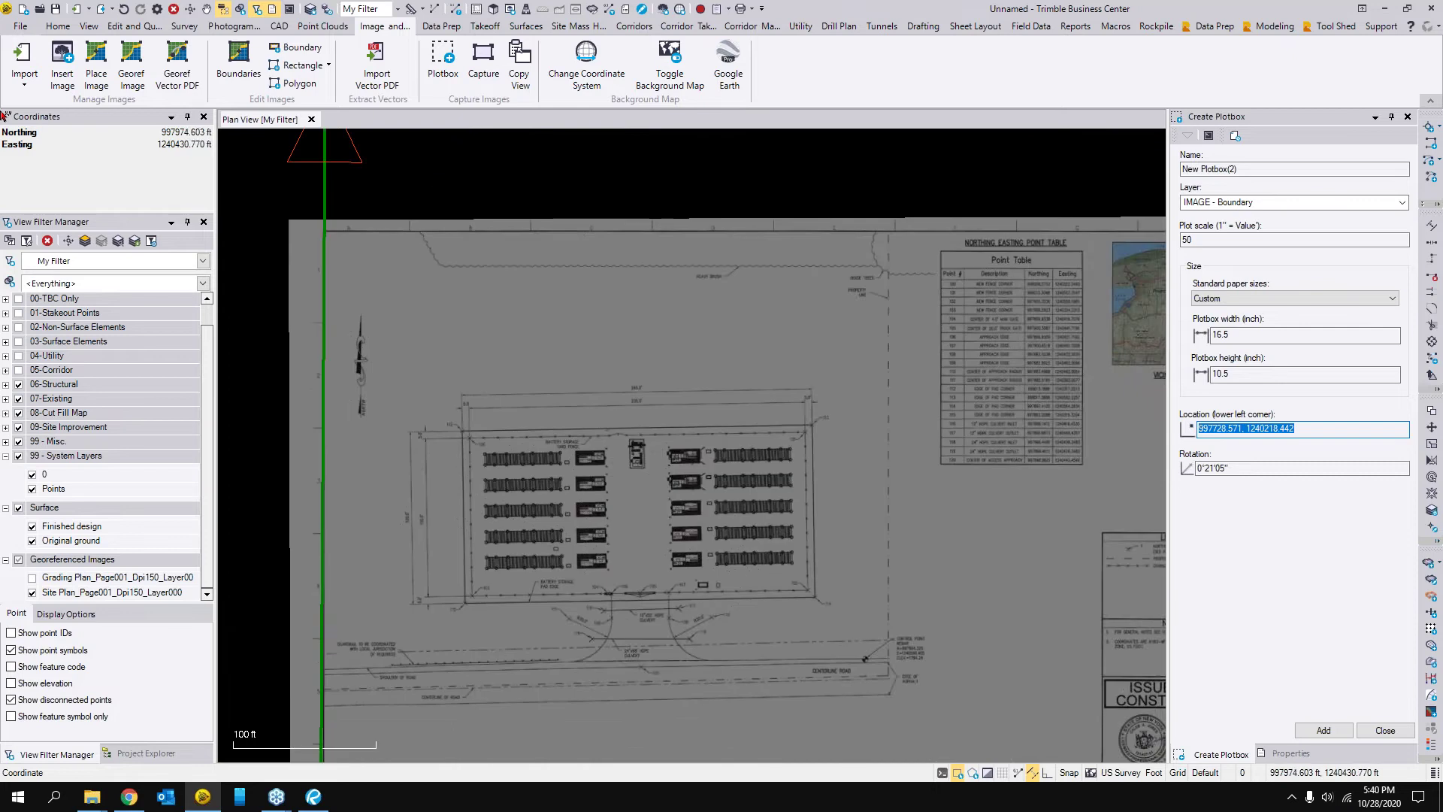
scroll(716, 502, "down", 3)
left_click_drag(715, 505, 596, 455)
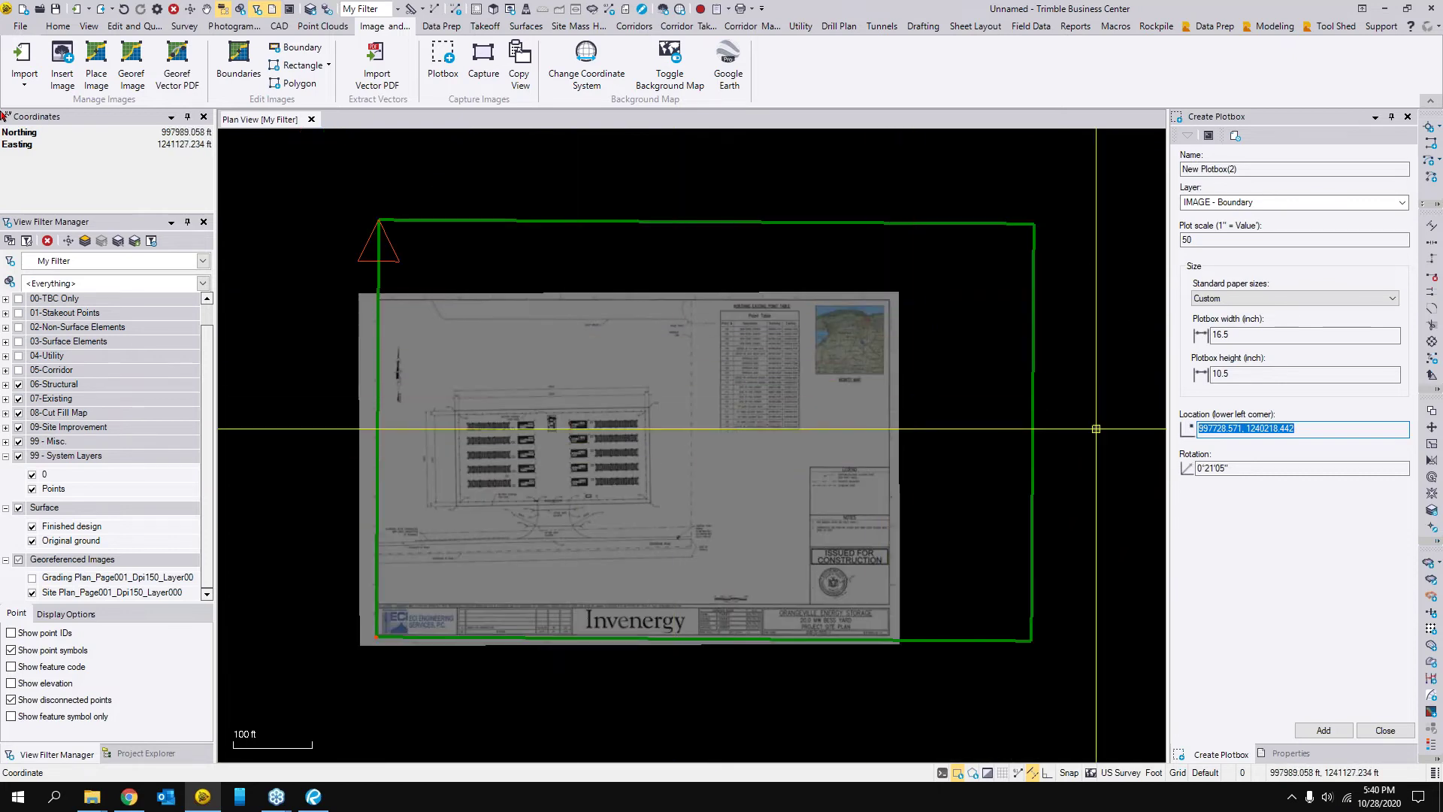
- Finish plotbox creation, select the new plotbox around the Site Plan and set its scale to 40
left_click(1385, 731)
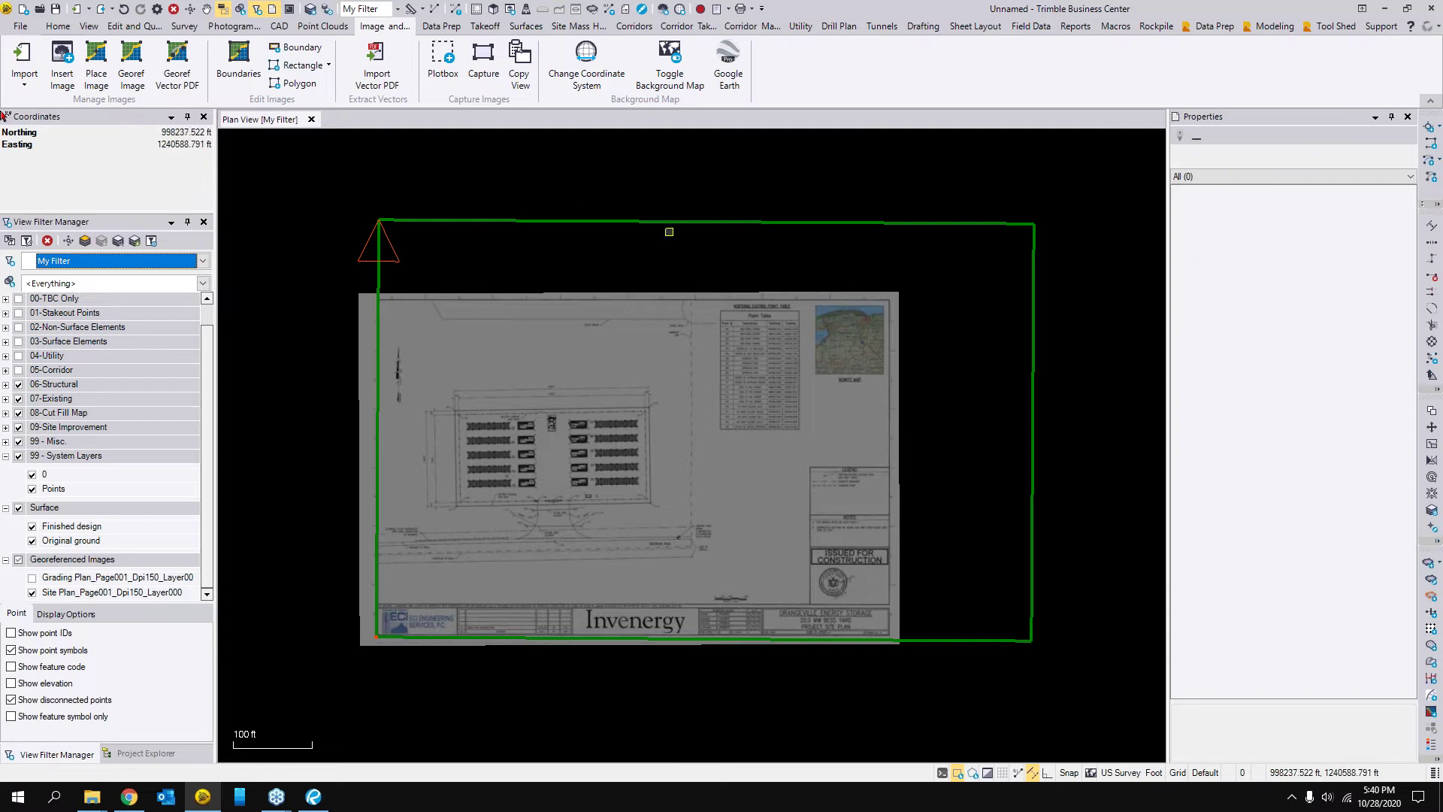
left_click(560, 219)
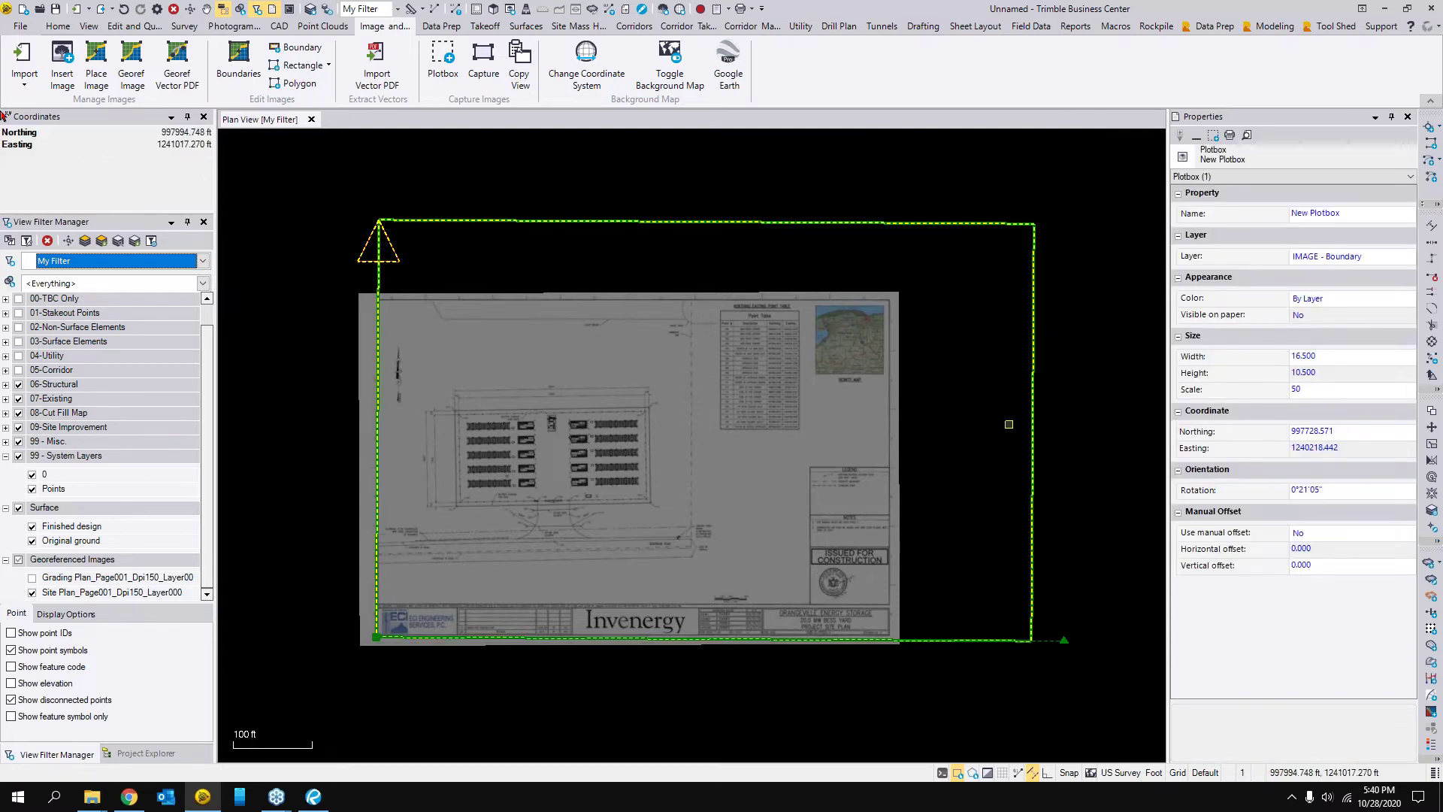
left_click_drag(1003, 420, 1029, 399)
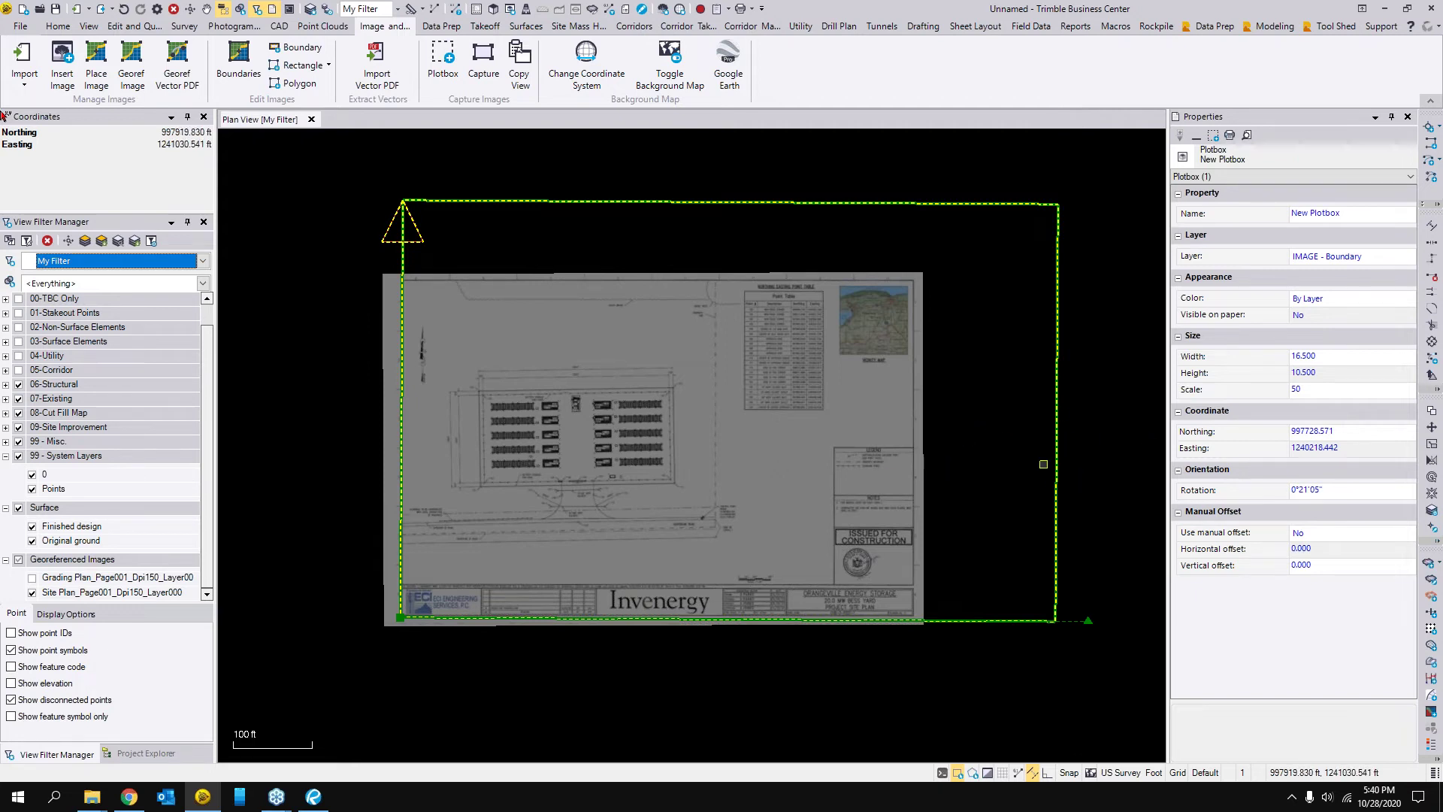
left_click(1328, 385)
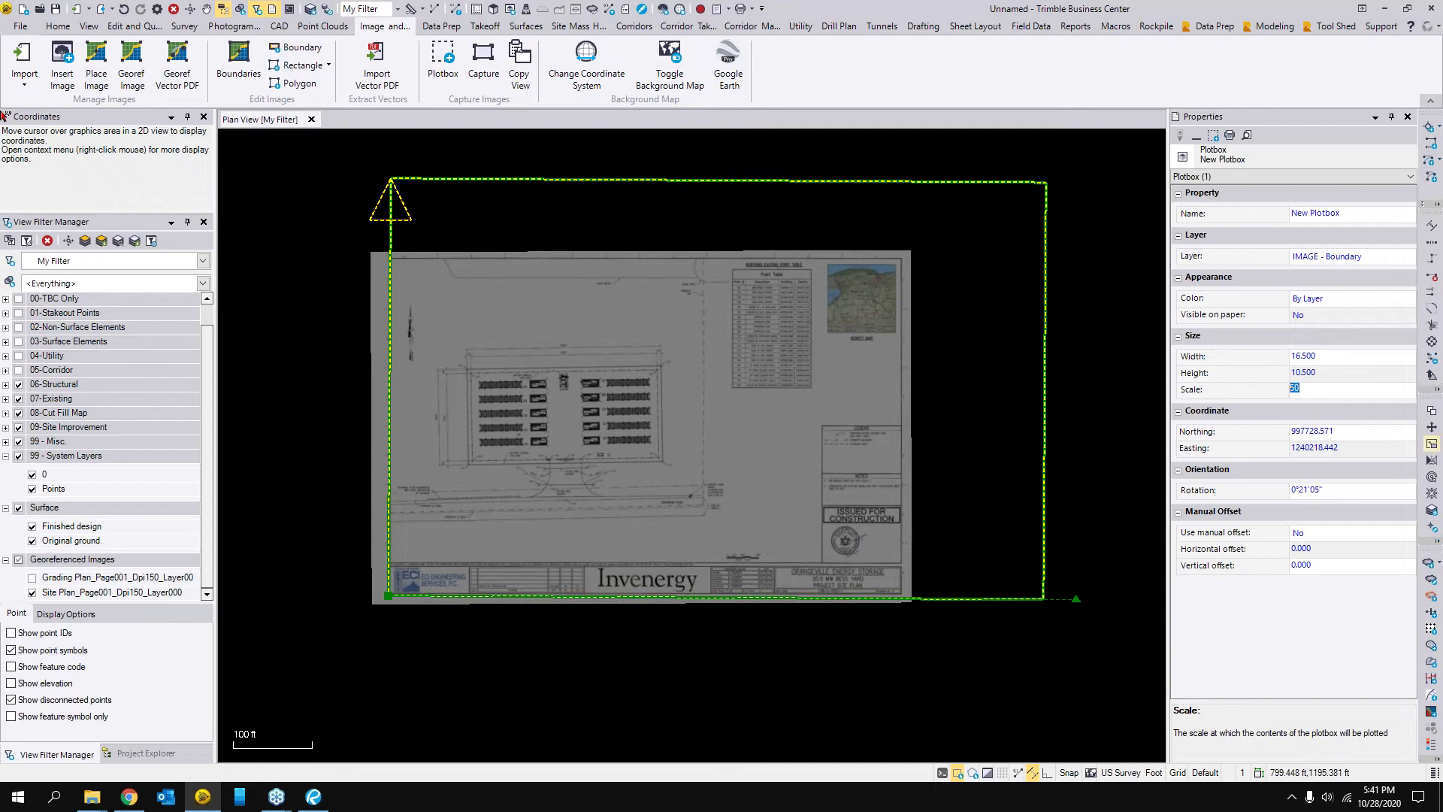
key("Return")
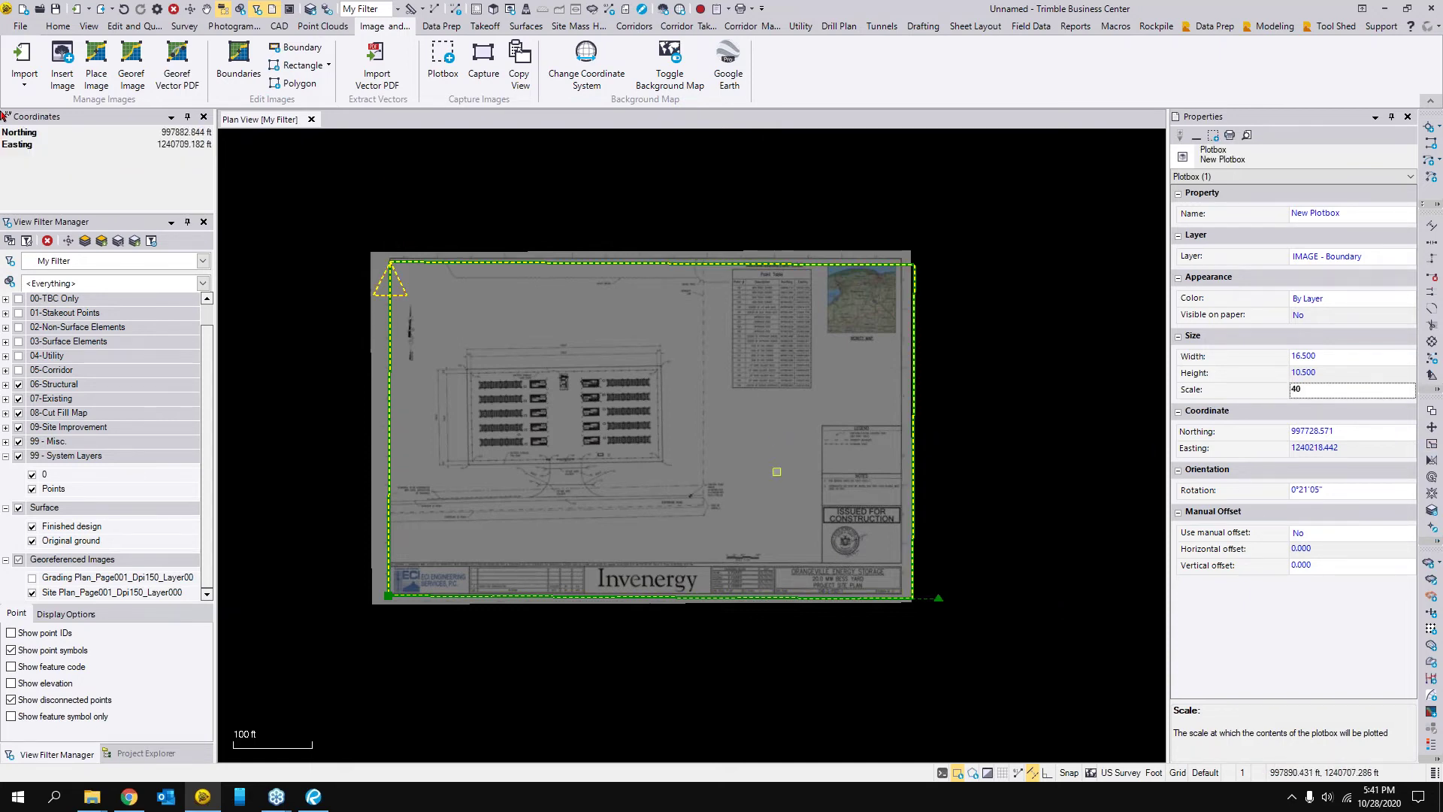
- Rotate the plotbox to about 0°04'37" and shift its lower-left corner slightly up and left to frame the Site Plan sheet
scroll(776, 471, "up", 2)
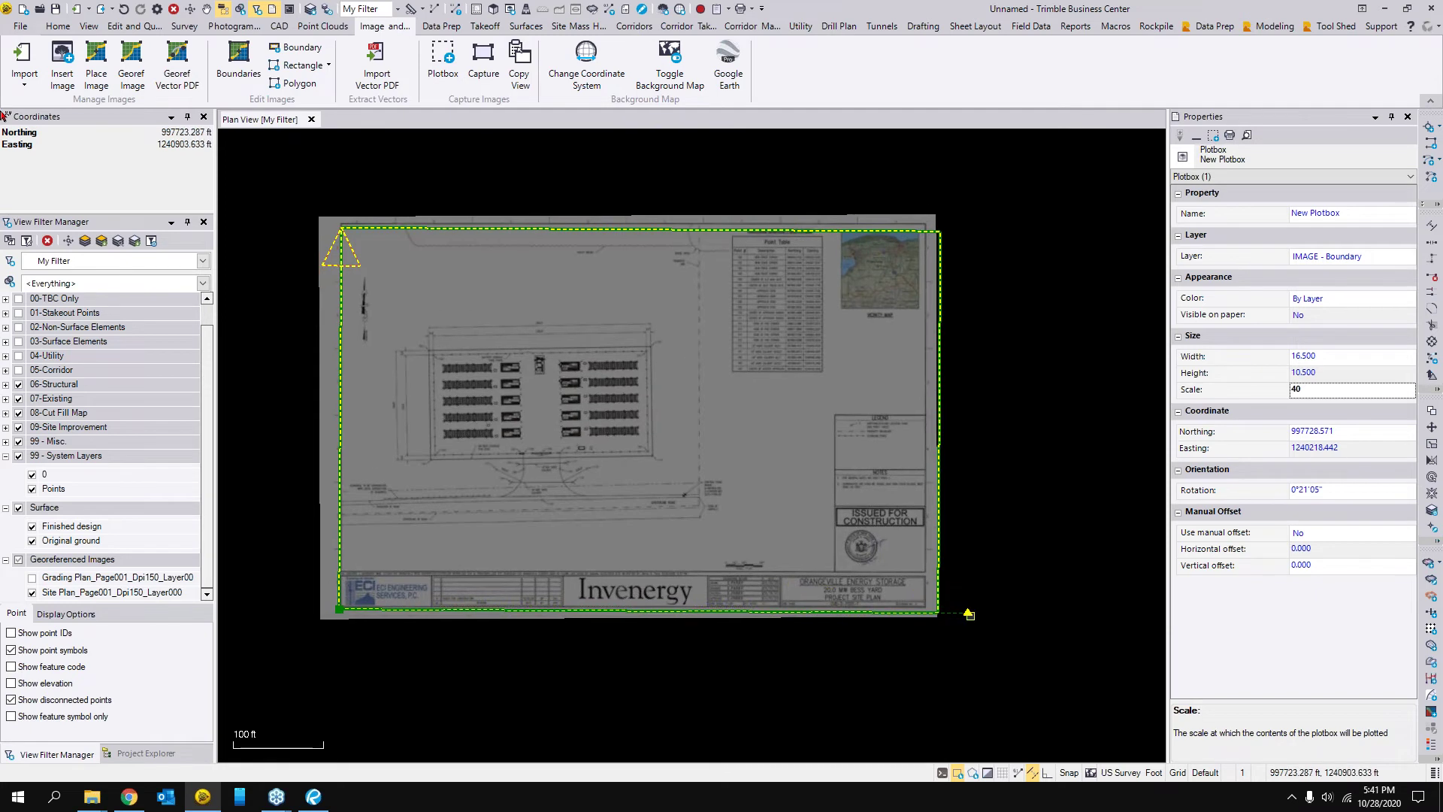
left_click_drag(969, 612, 968, 609)
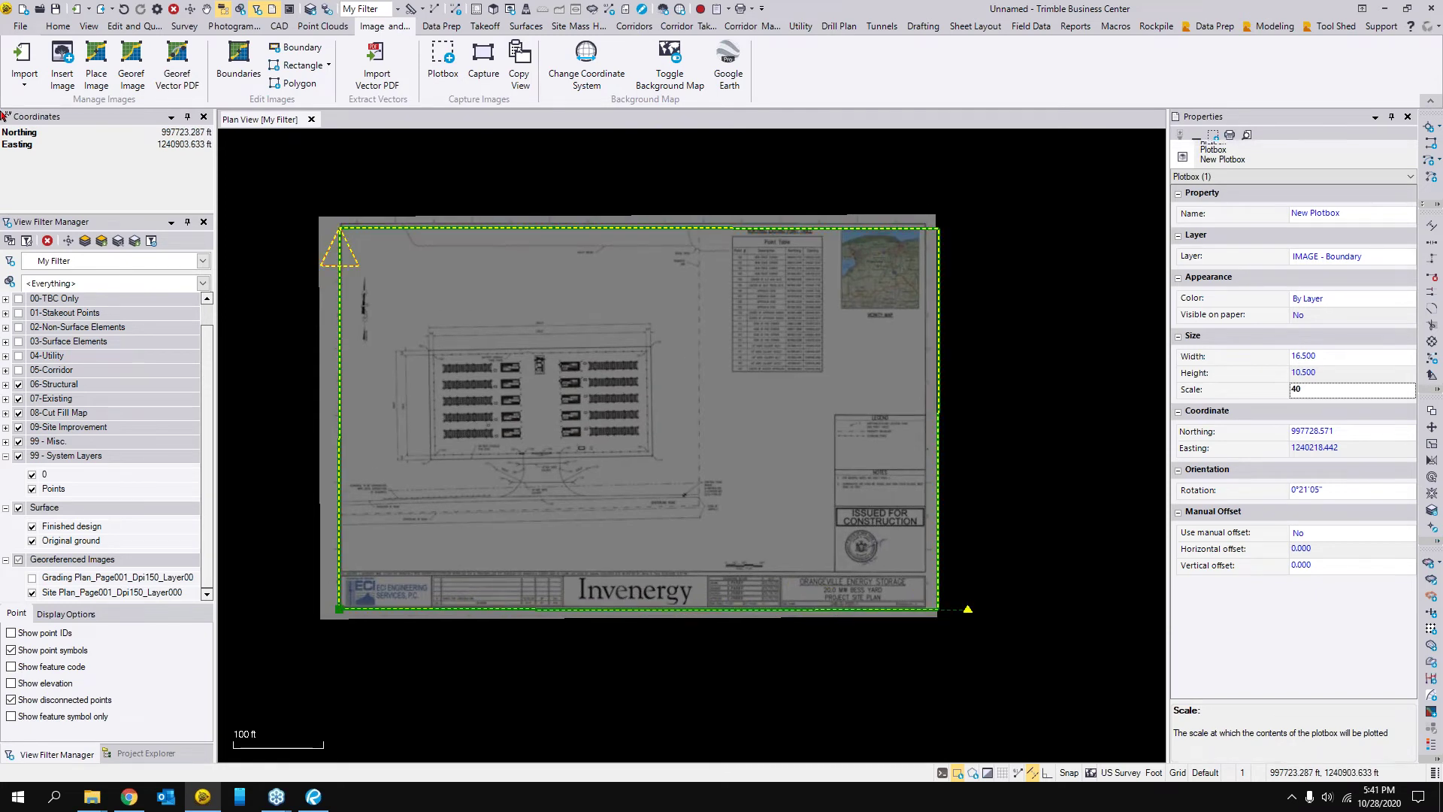
left_click_drag(339, 609, 331, 603)
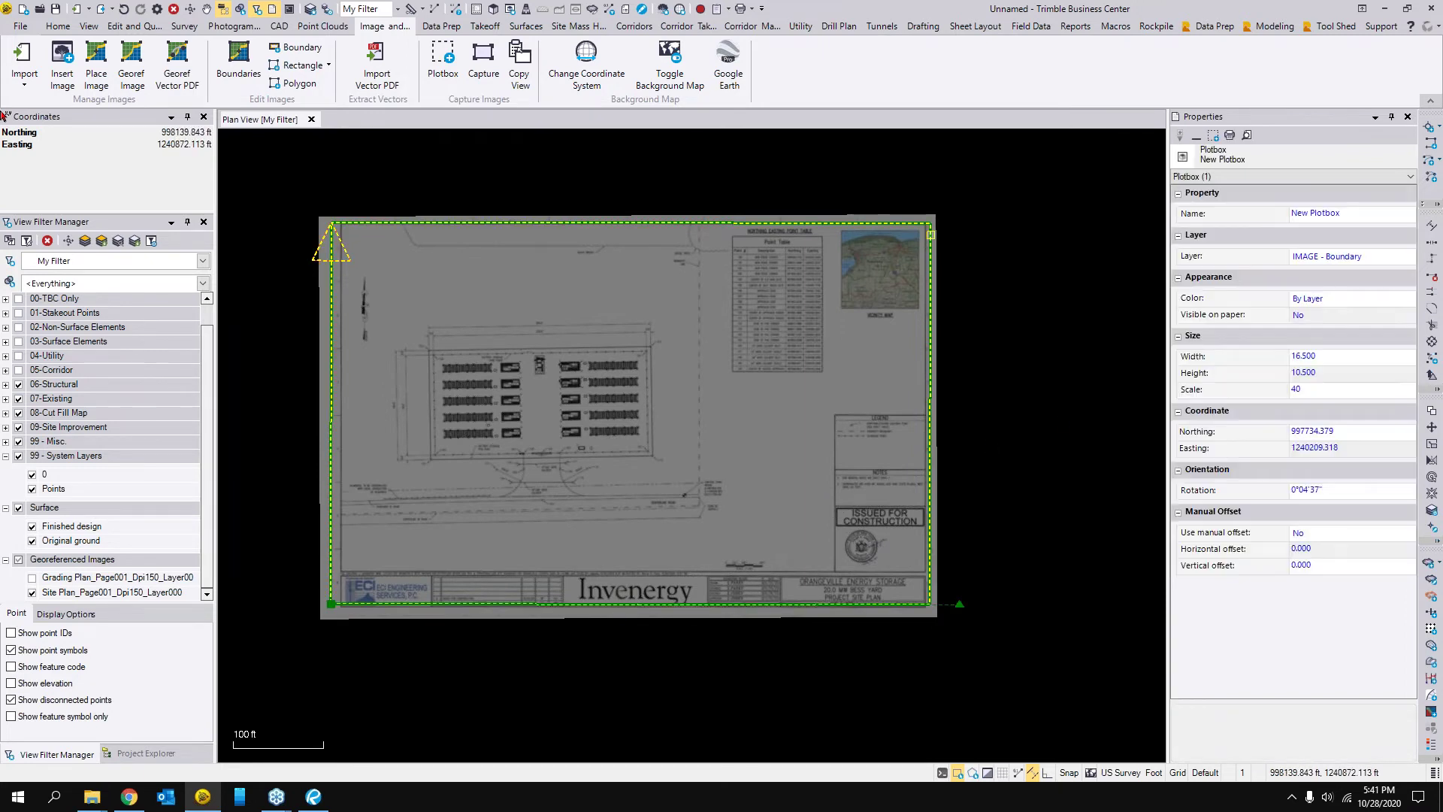
left_click(1000, 233)
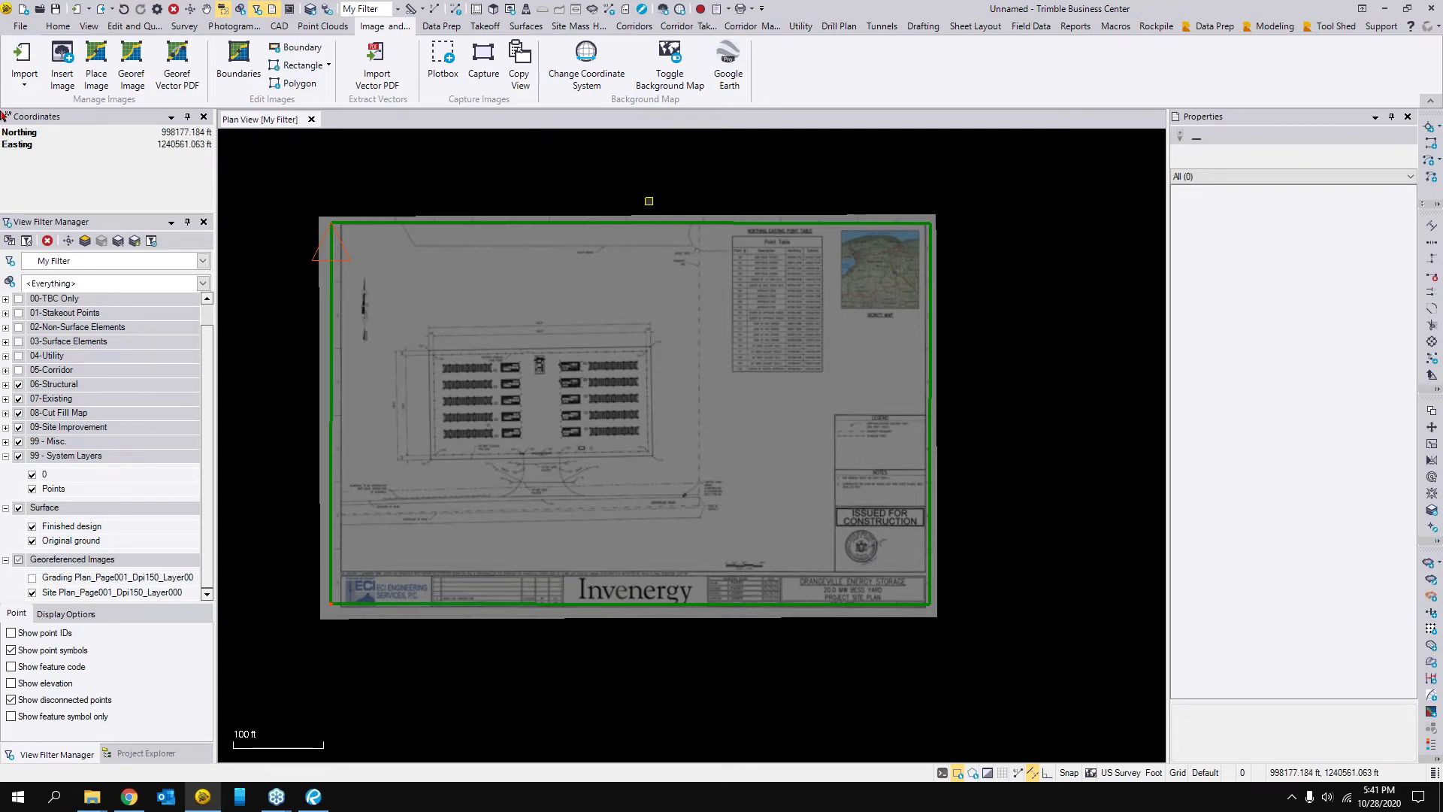
- Start an image capture of the selected plotbox, using New Plotbox at Very High Resolution (300 DPI)
left_click(672, 224)
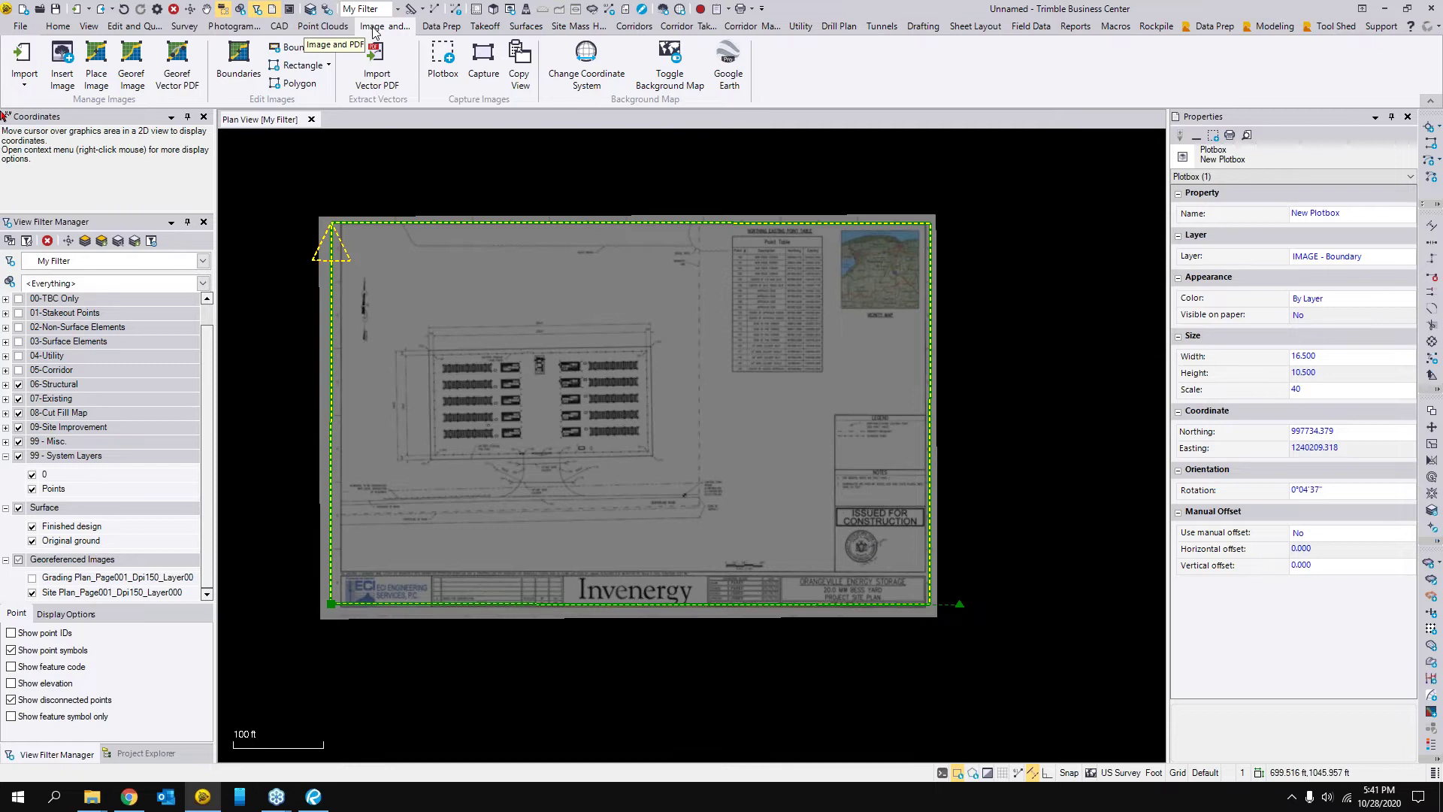
left_click(481, 69)
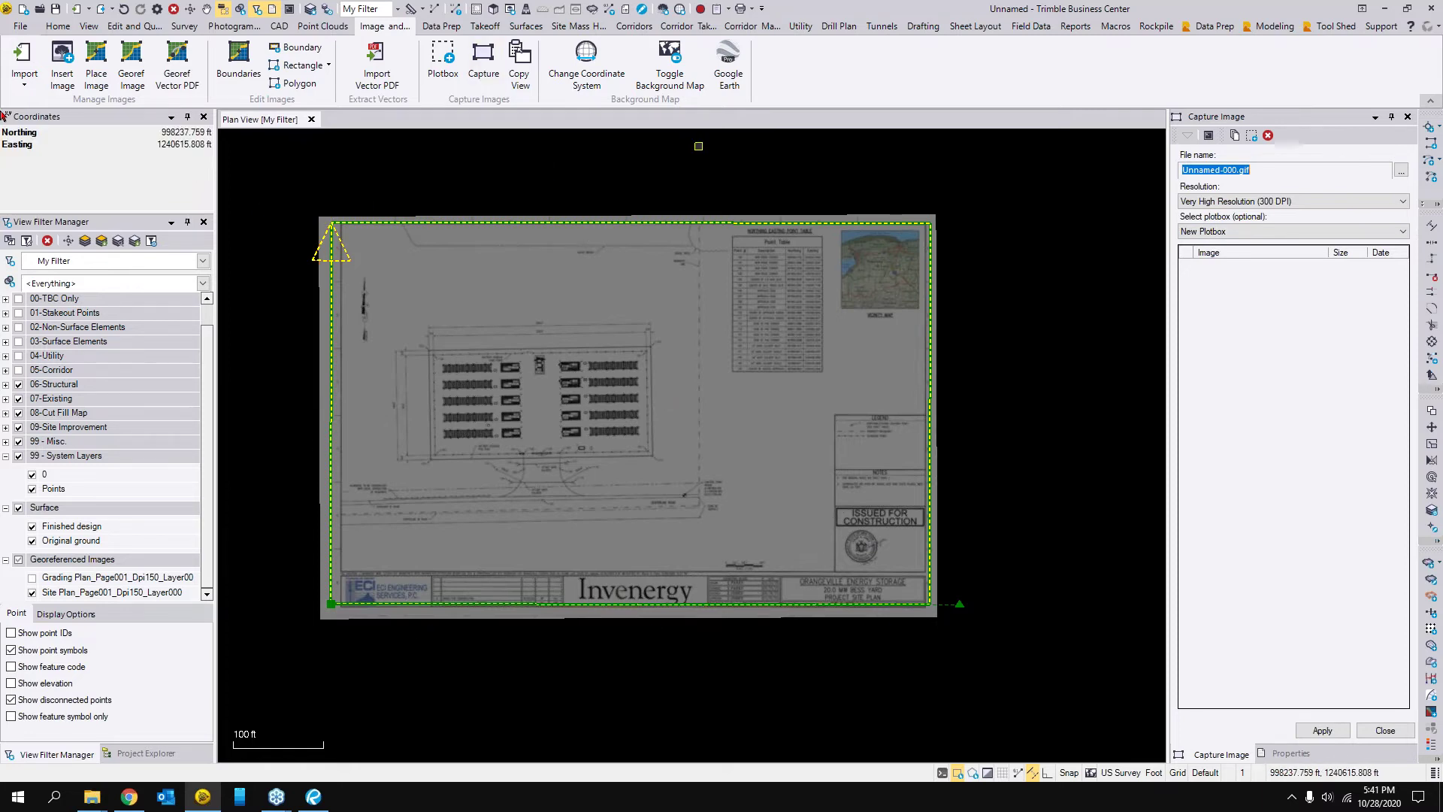
left_click(1299, 239)
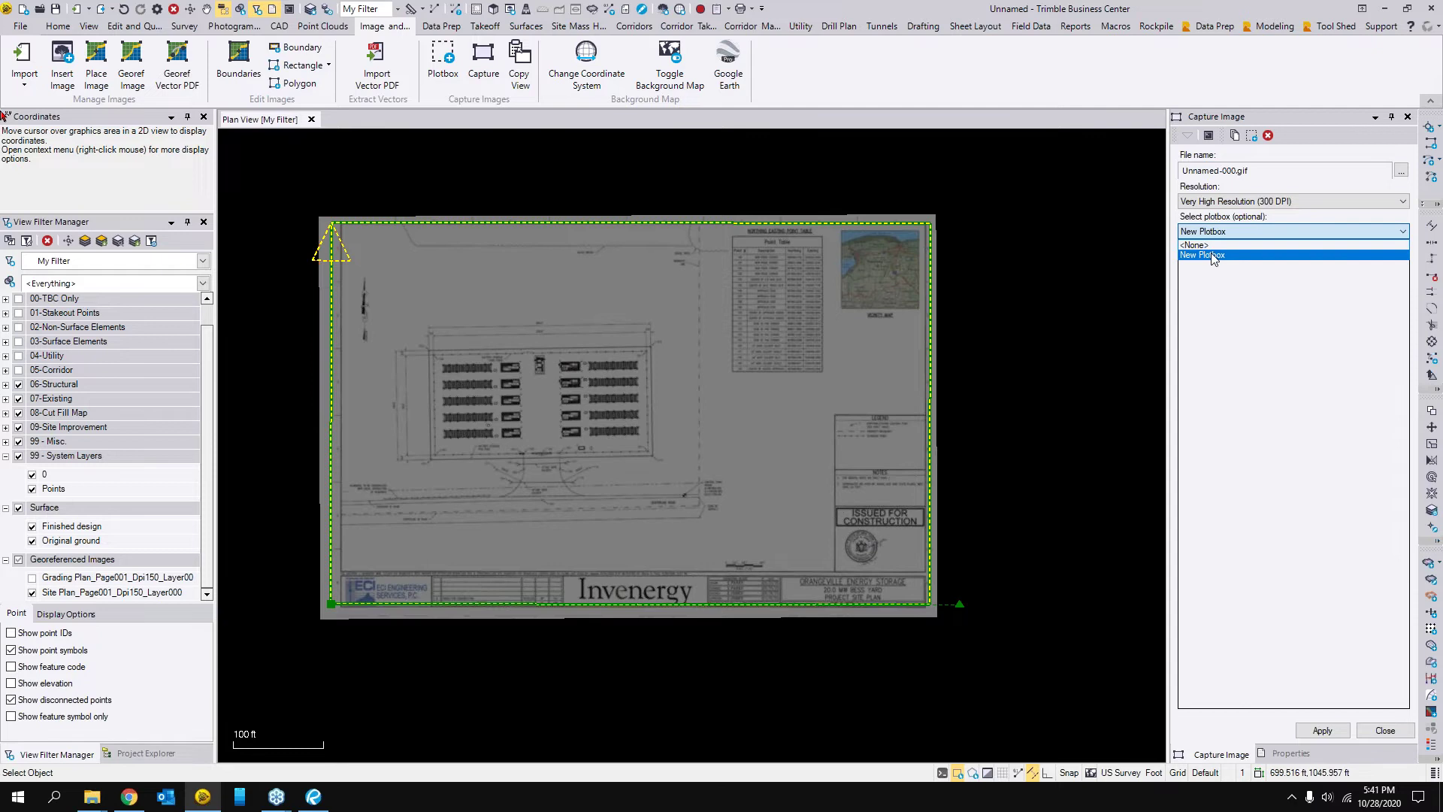
left_click(1213, 255)
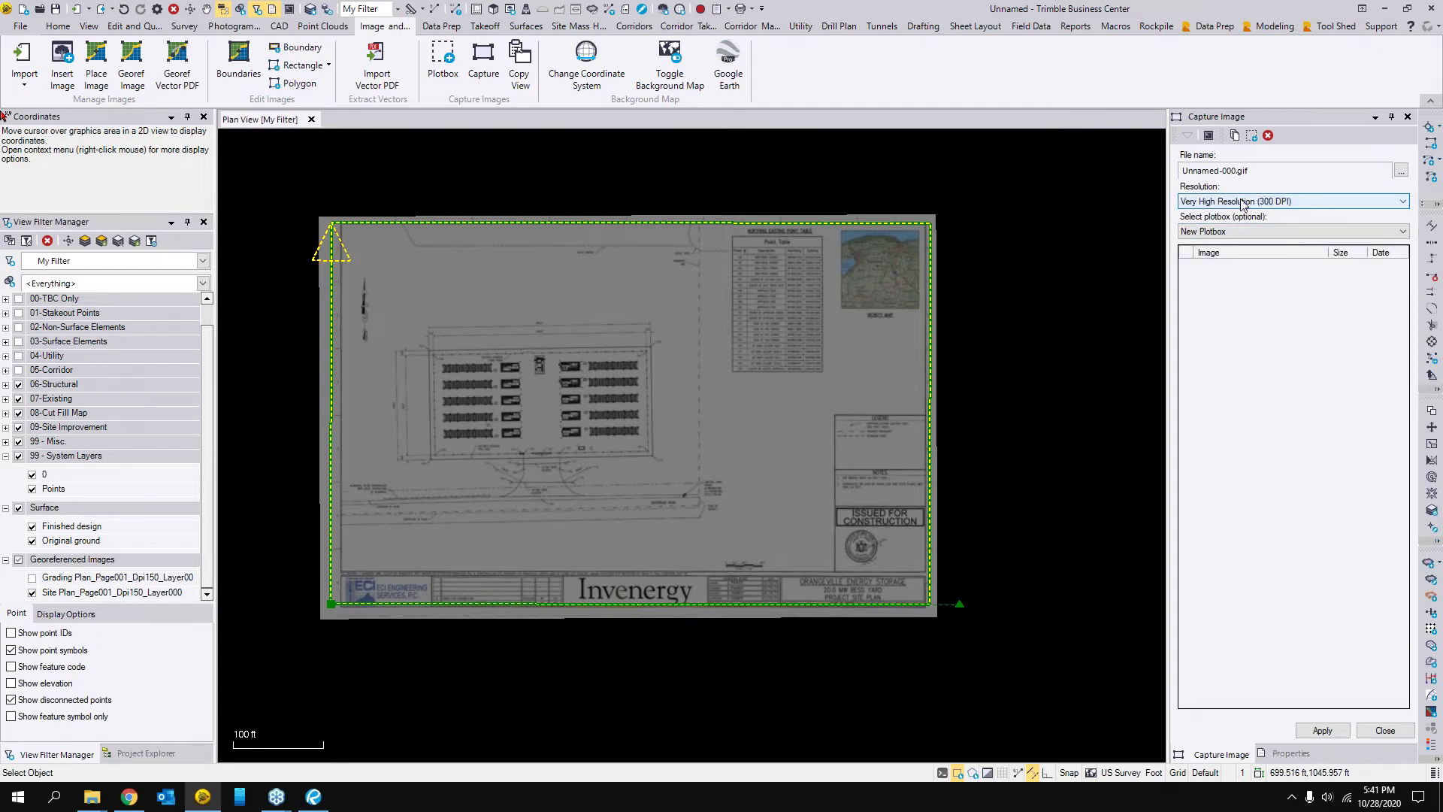
left_click(1240, 201)
left_click(1212, 215)
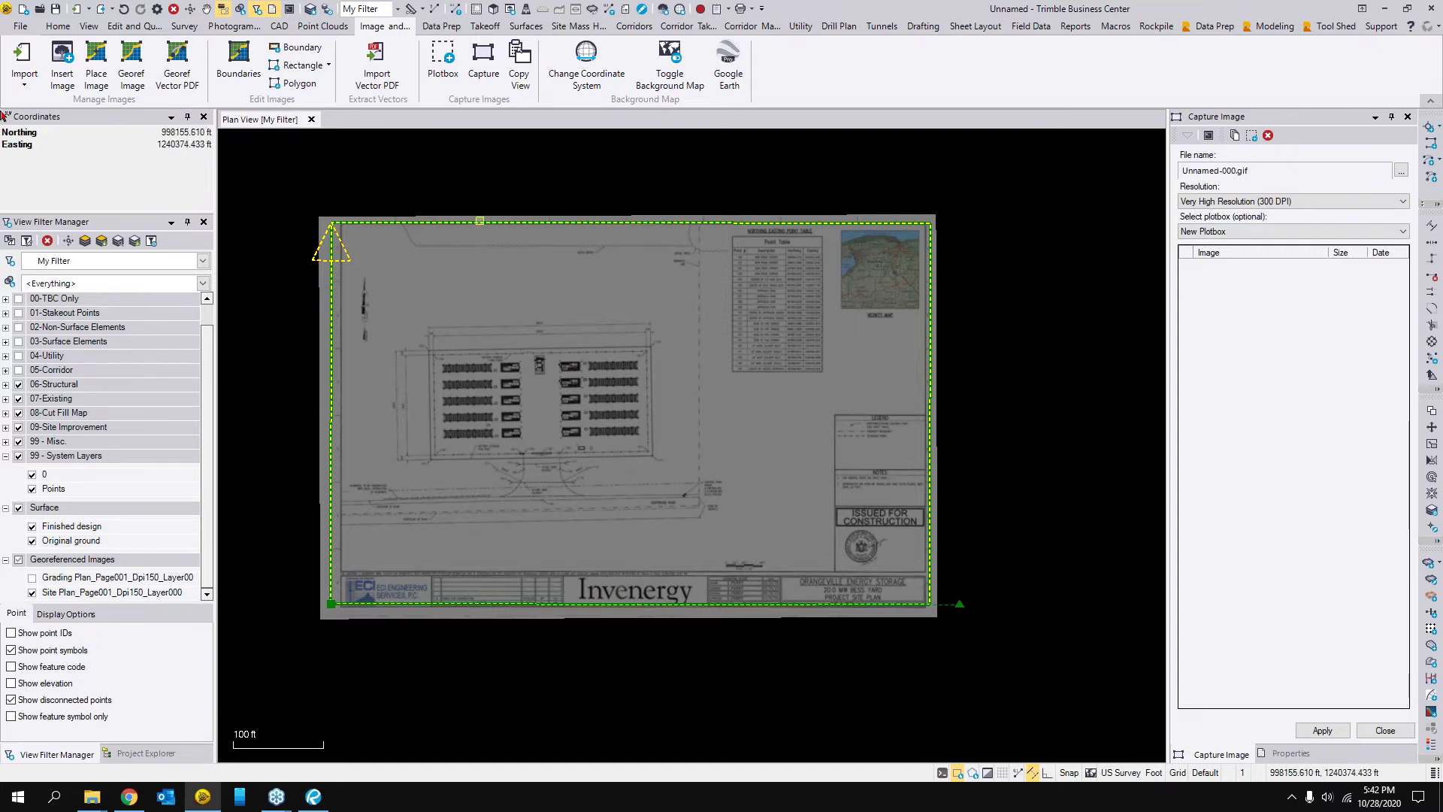
left_click(1295, 171)
left_click_drag(639, 369, 669, 372)
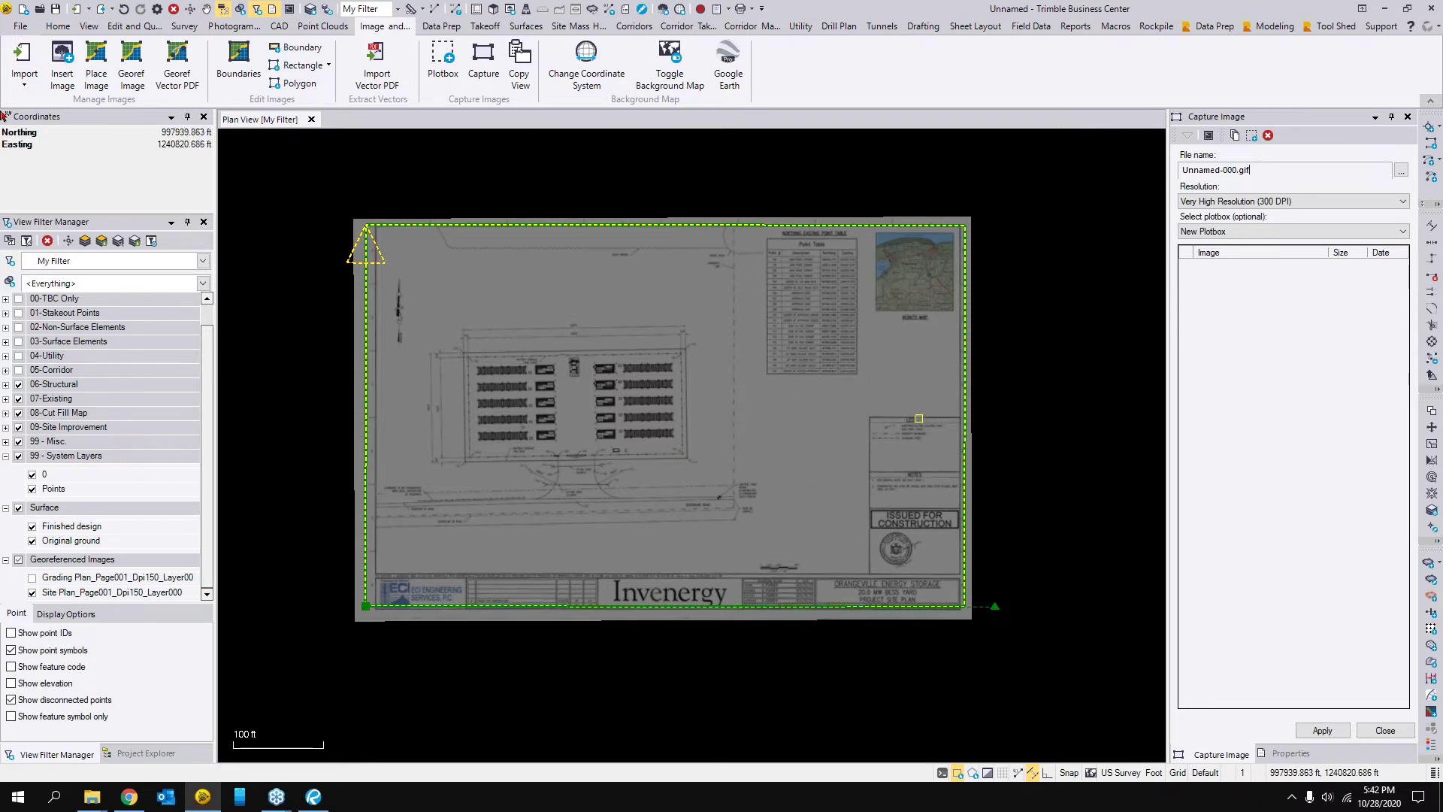
mouse_move(1027, 251)
left_mouse_down()
mouse_move(1051, 301)
mouse_move(988, 259)
left_mouse_up()
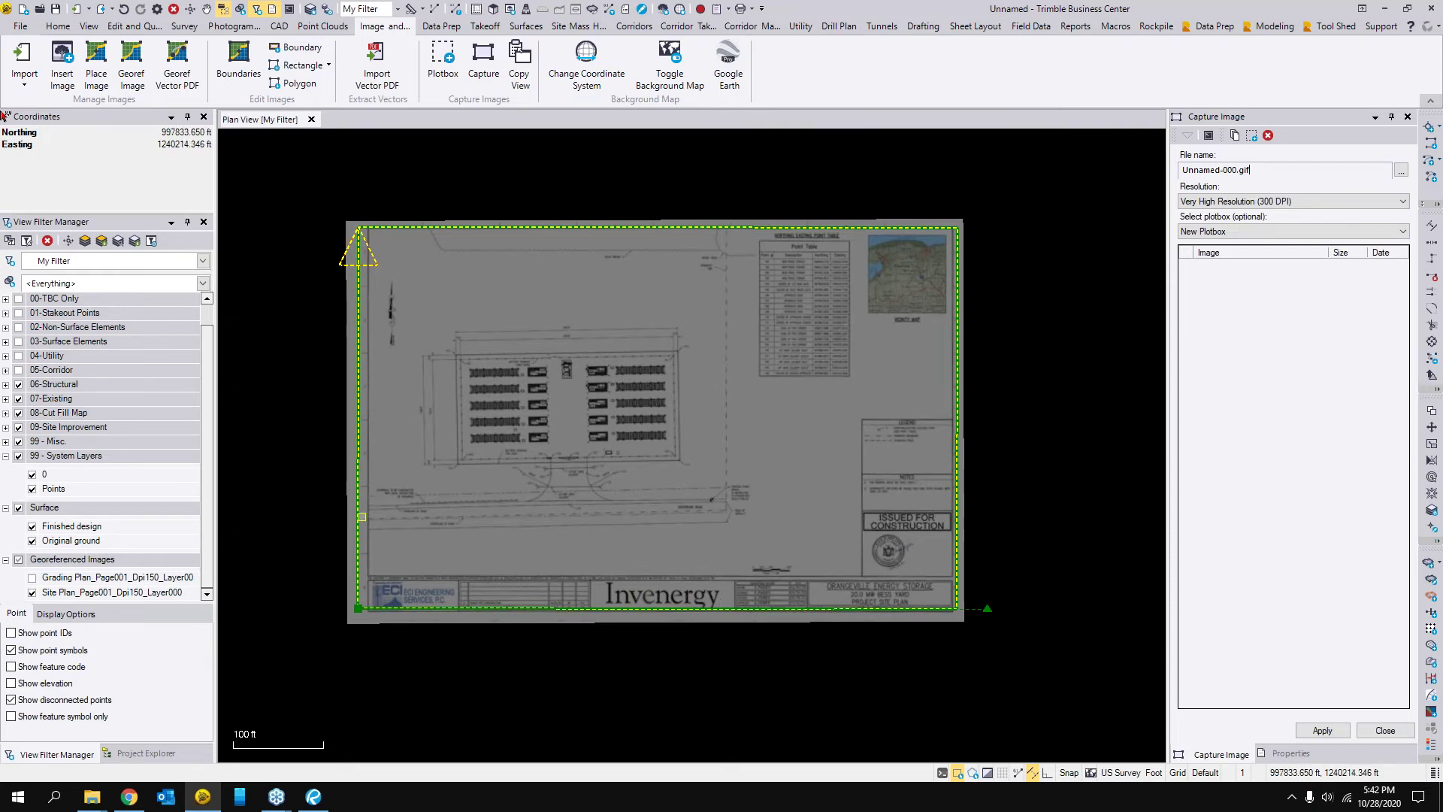
double_click(1261, 169)
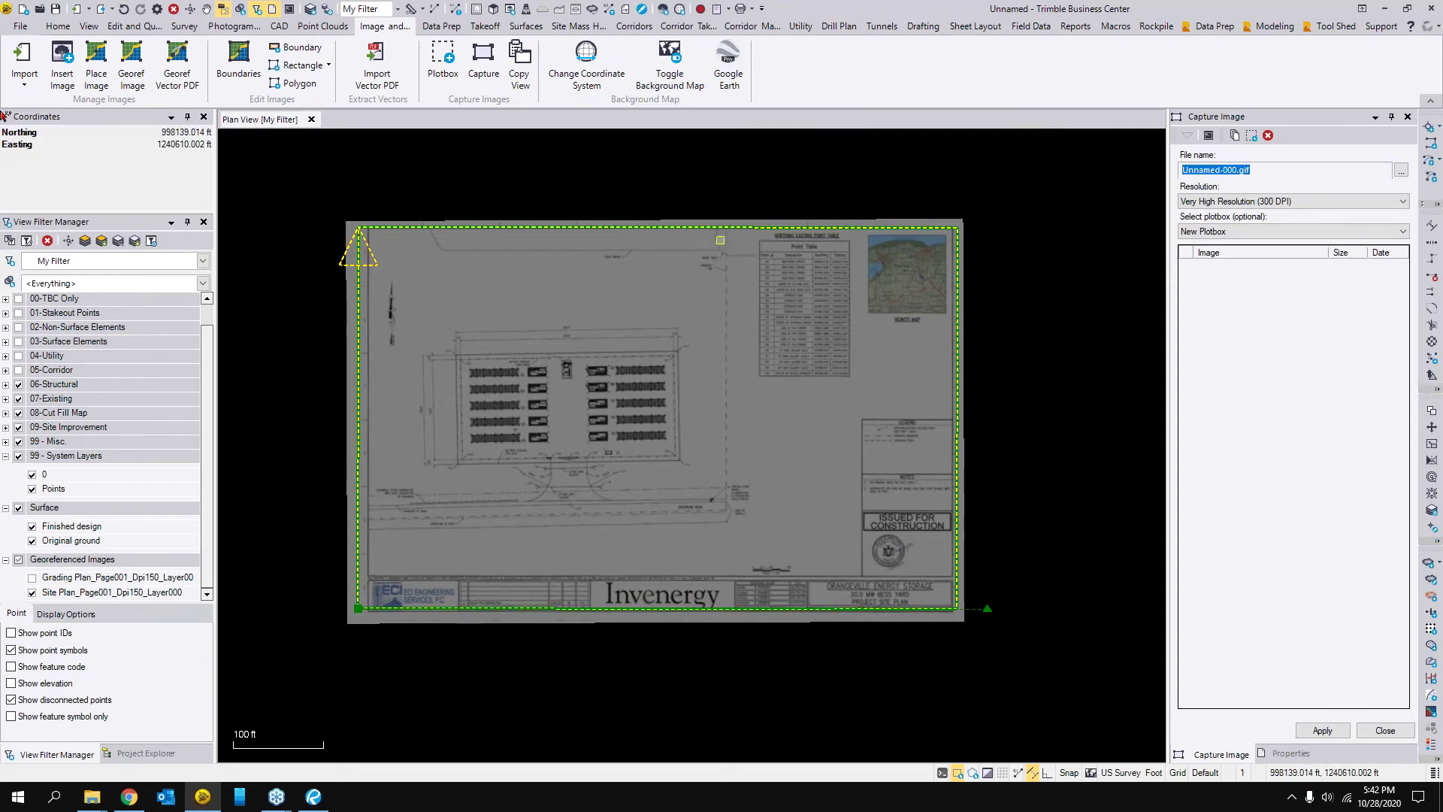
left_click(1296, 163)
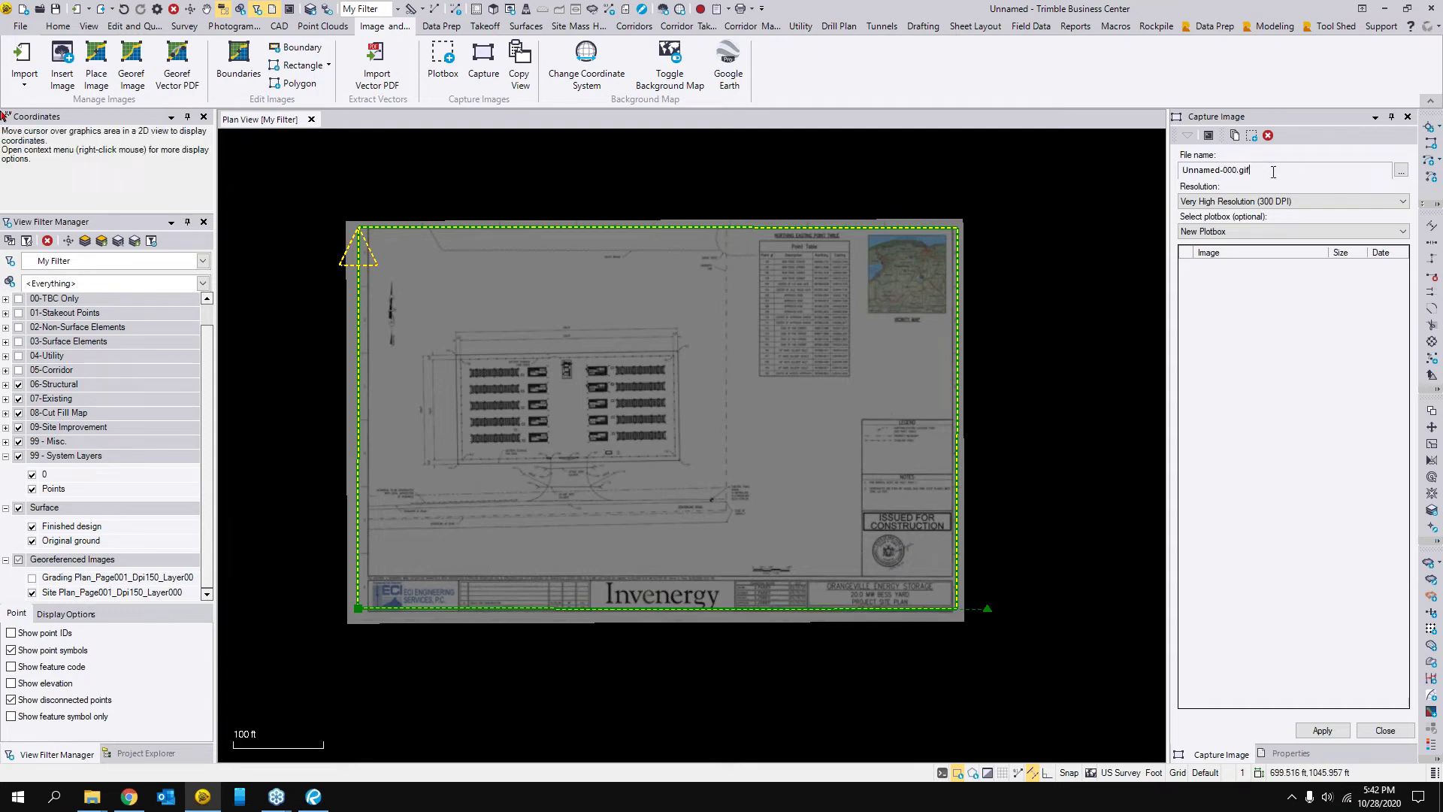
double_click(1249, 173)
left_click(1249, 172)
- Browse to the Background Images Webinar folder on the Desktop as the save location for the captured image
left_click(1400, 172)
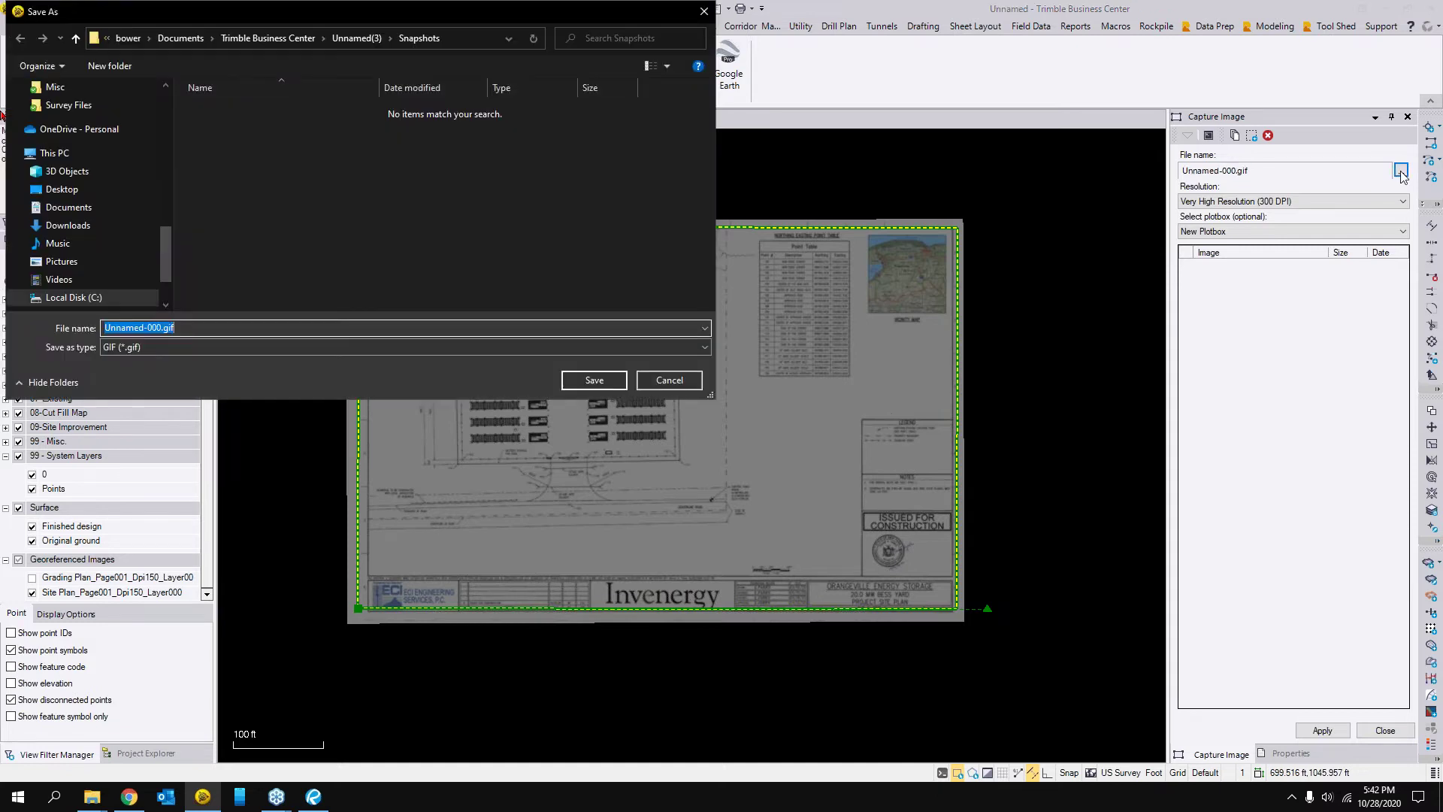
scroll(345, 284, "up", 10)
scroll(345, 284, "up", 2)
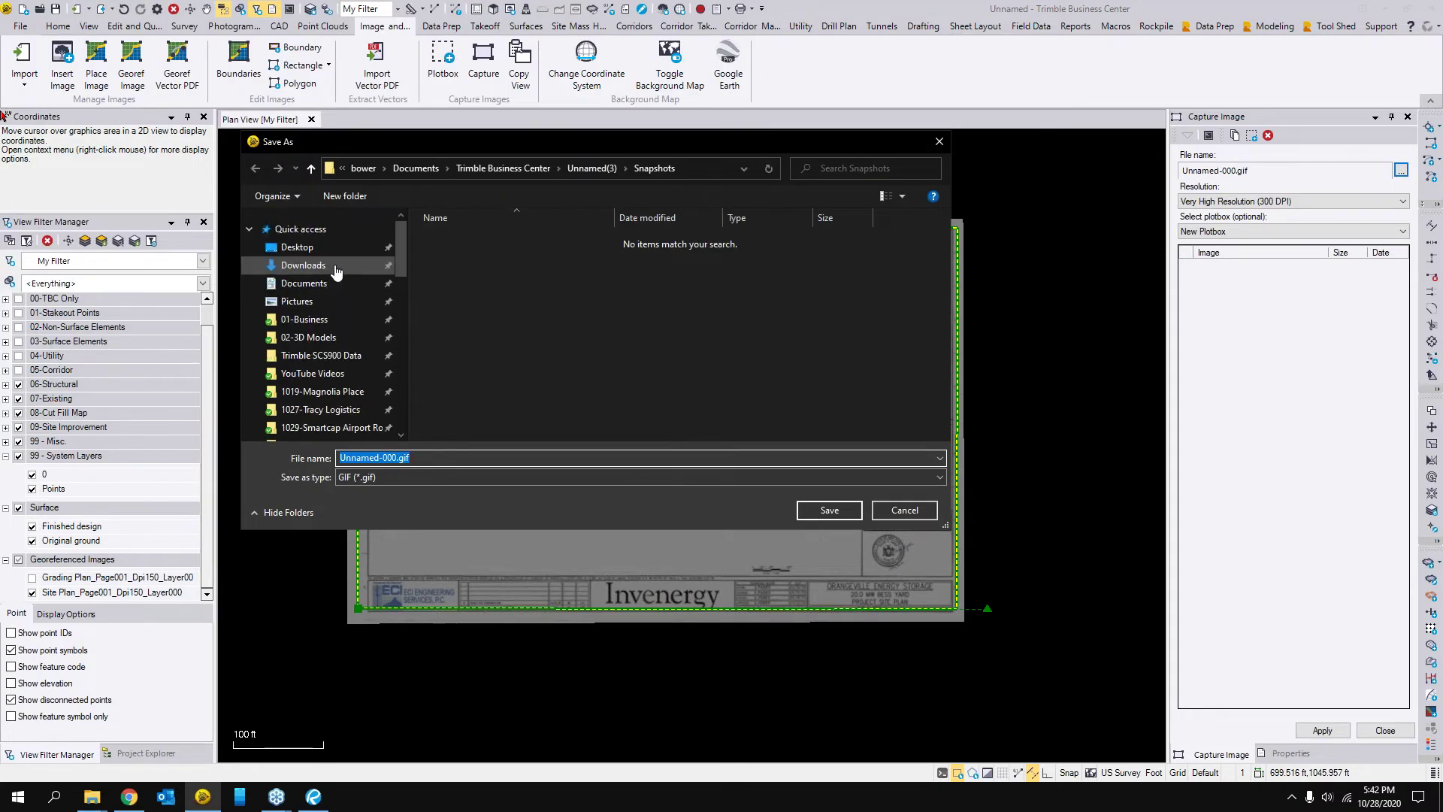
left_click(297, 252)
double_click(480, 242)
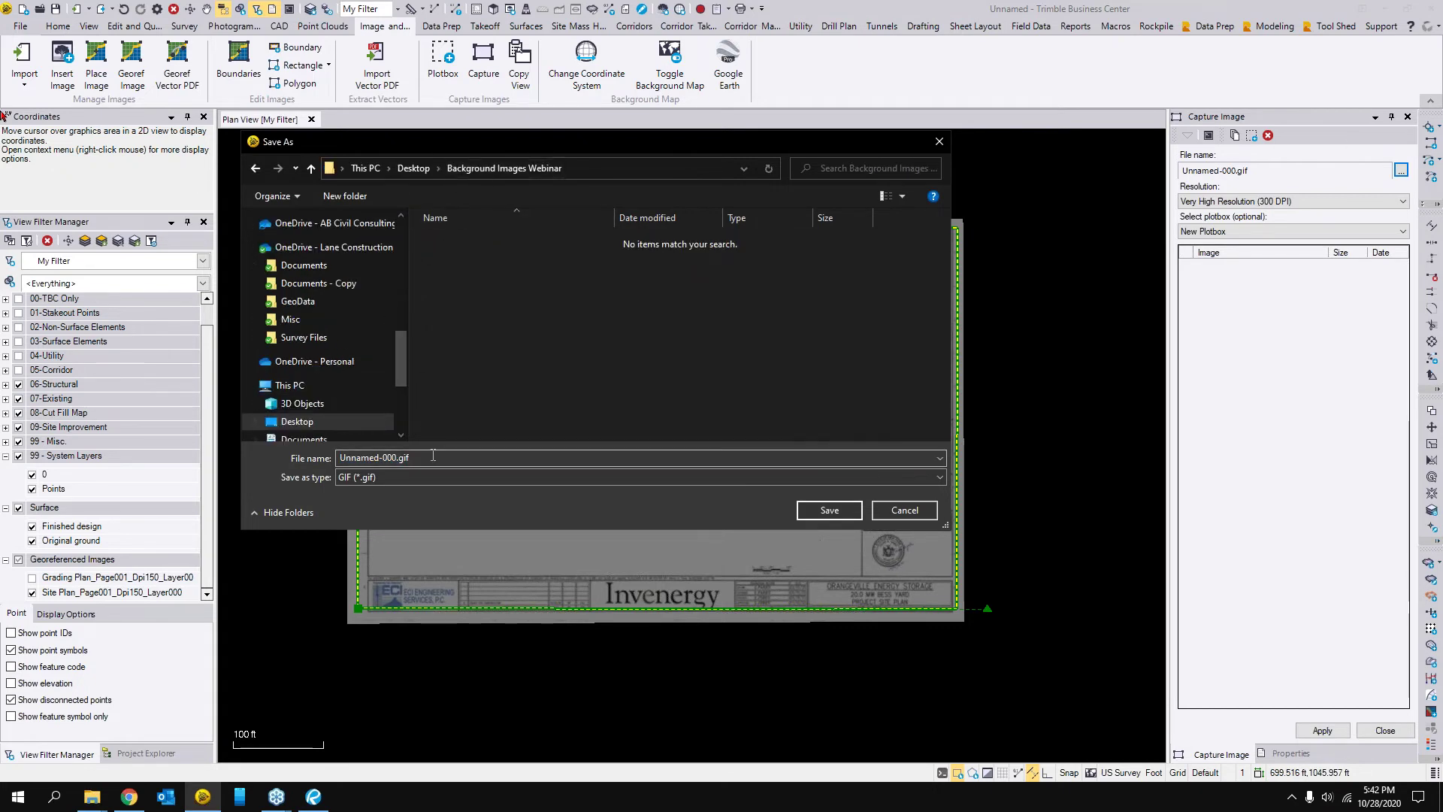
- Save the capture file as Site Plan in GIF format and capture the plotbox image, declining to save the project
left_click(346, 467)
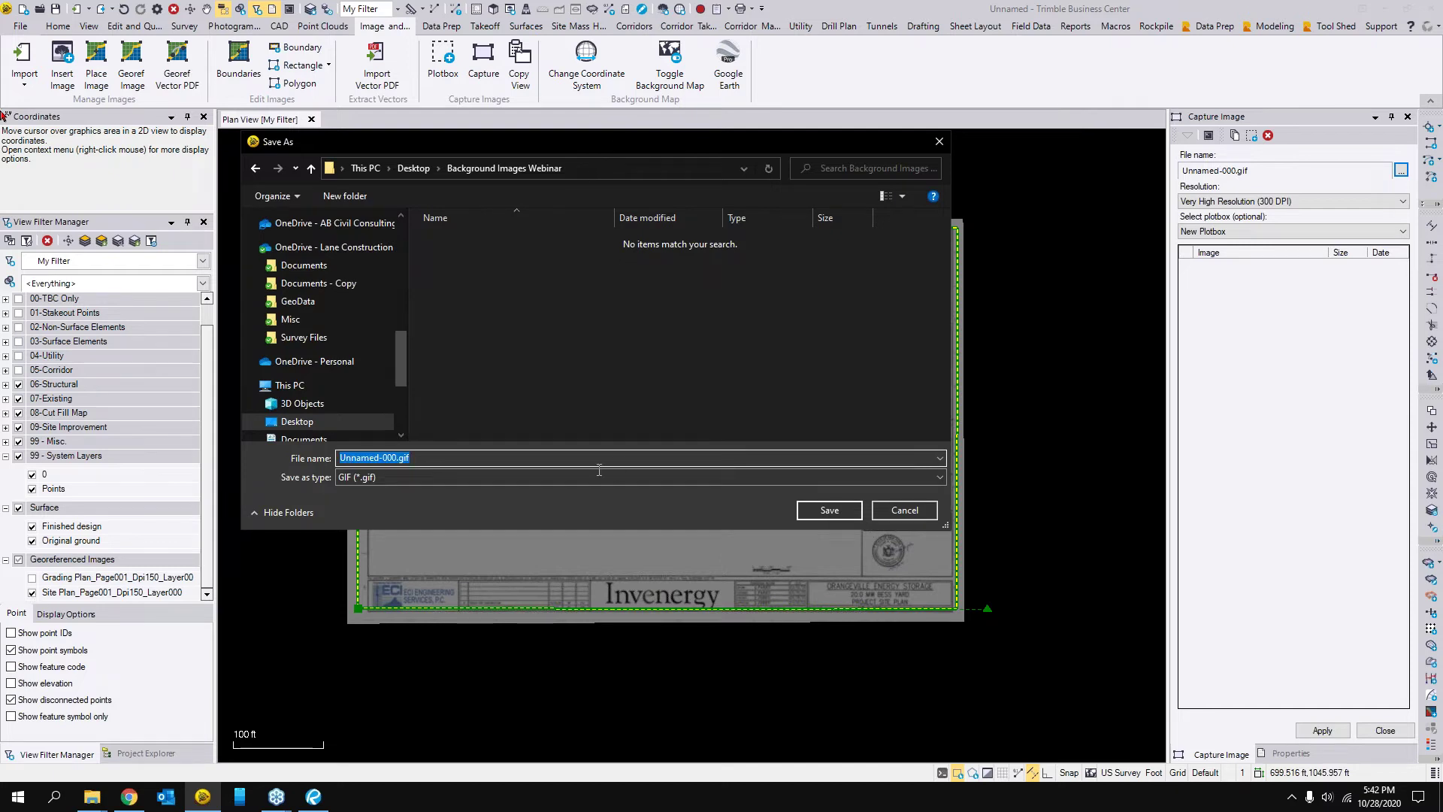
type("Site Plan")
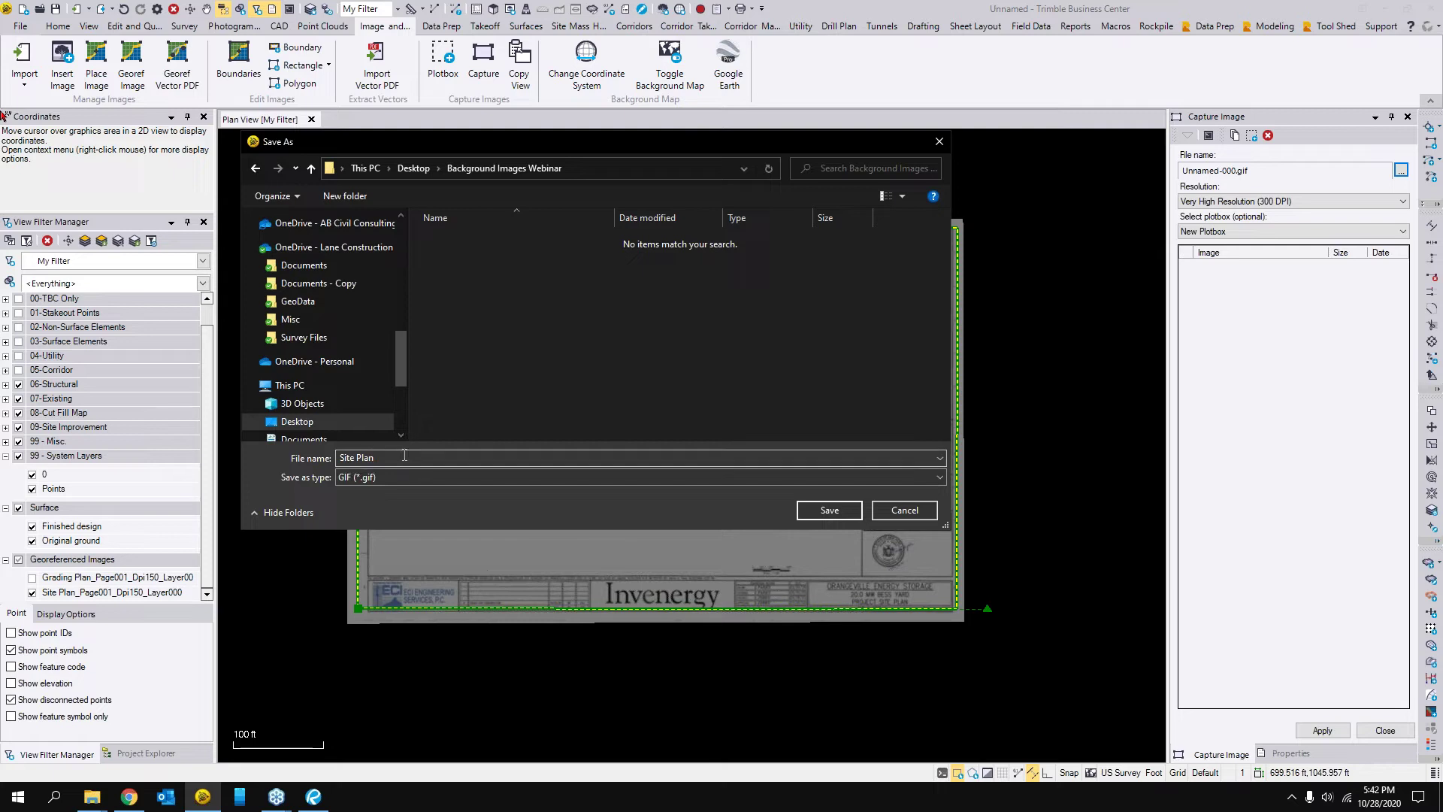
left_click(409, 481)
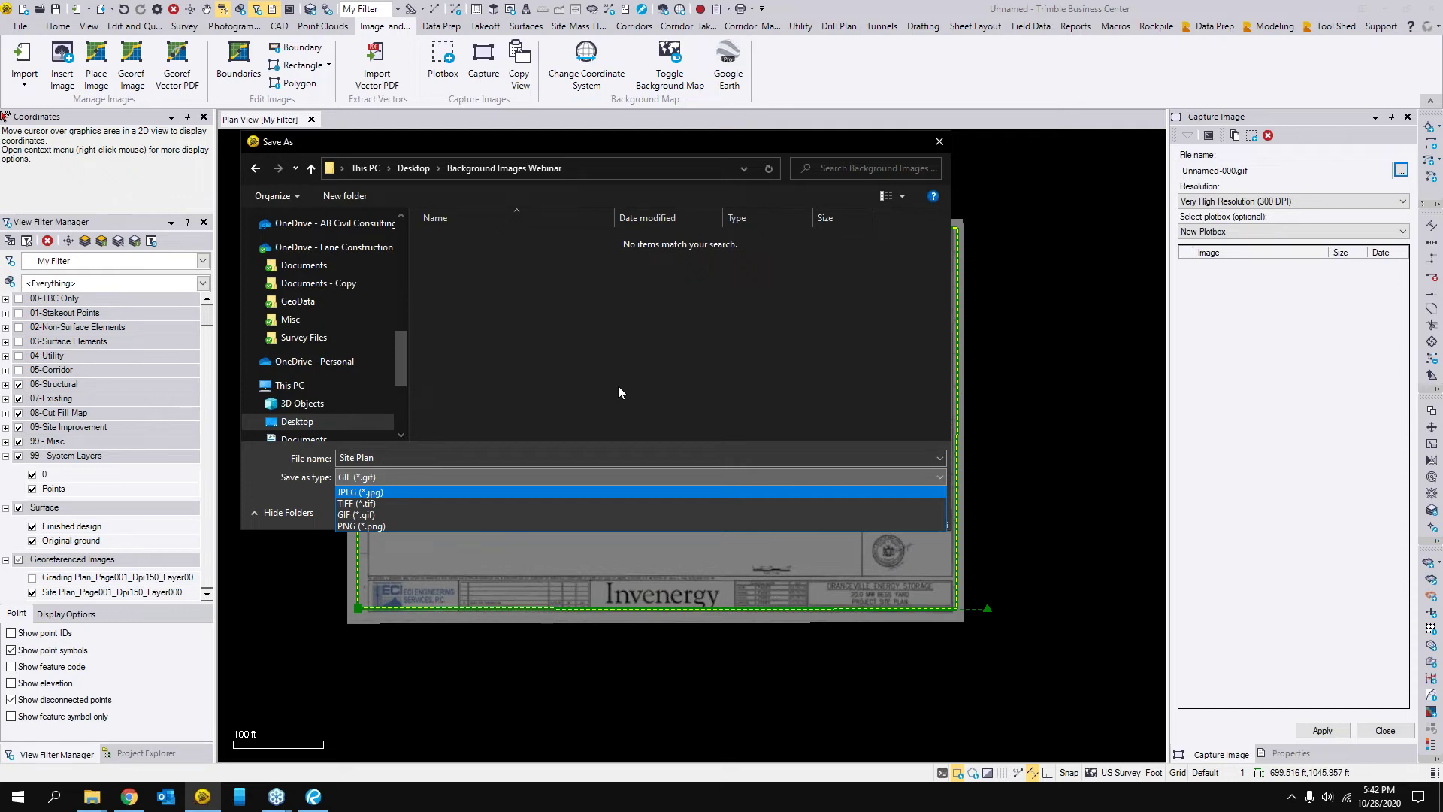
left_click(374, 515)
left_click_drag(339, 459, 407, 462)
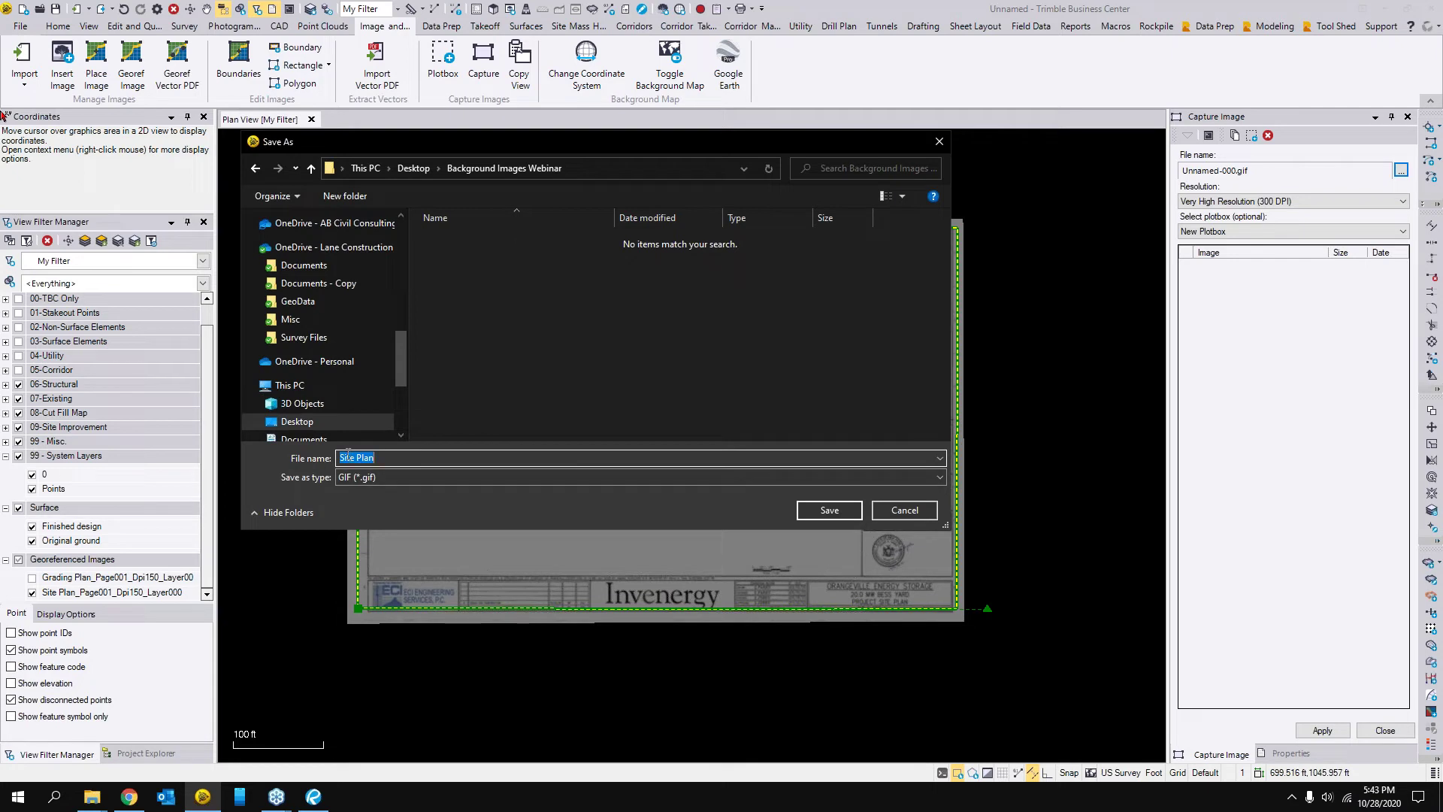
left_click(403, 459)
left_click(828, 510)
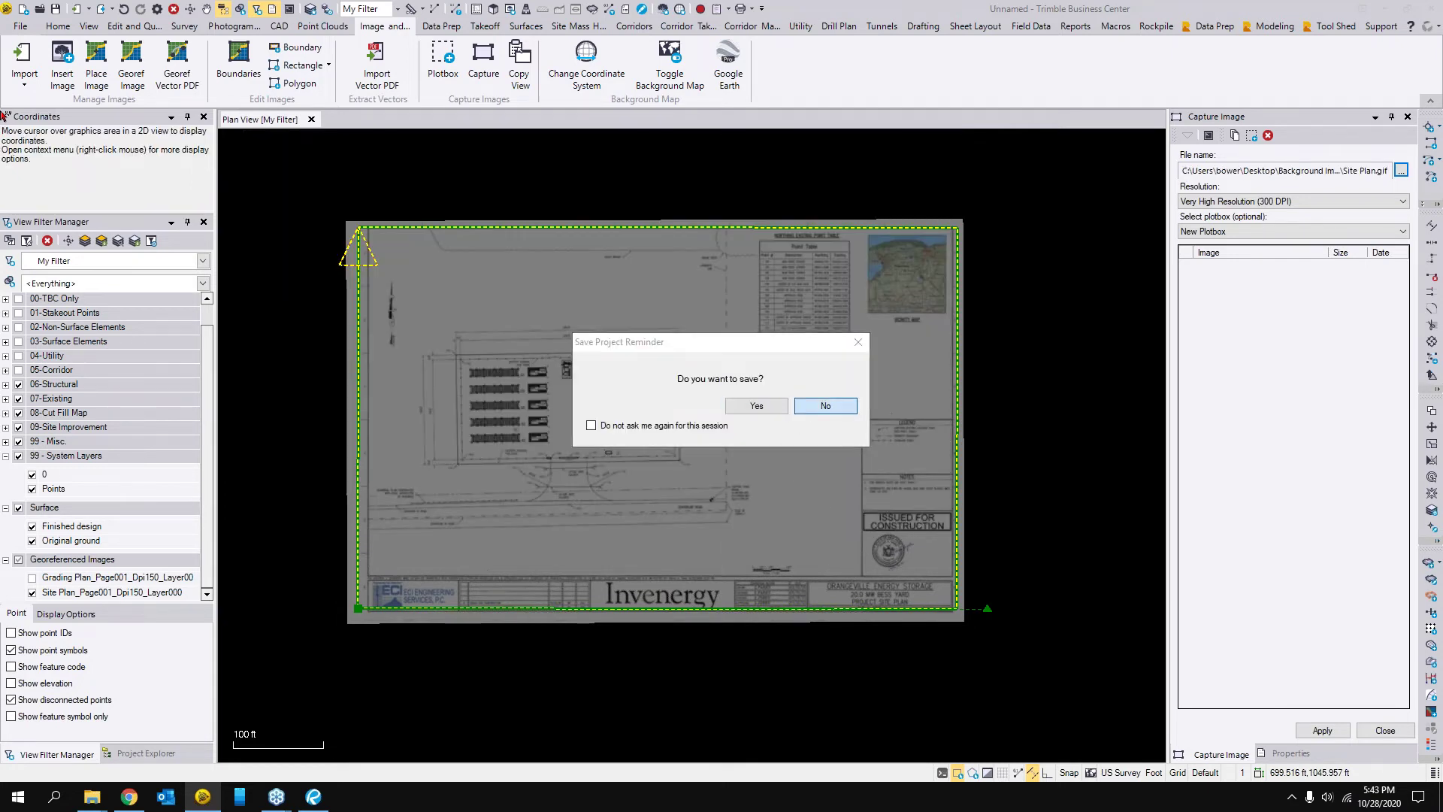
left_click(826, 406)
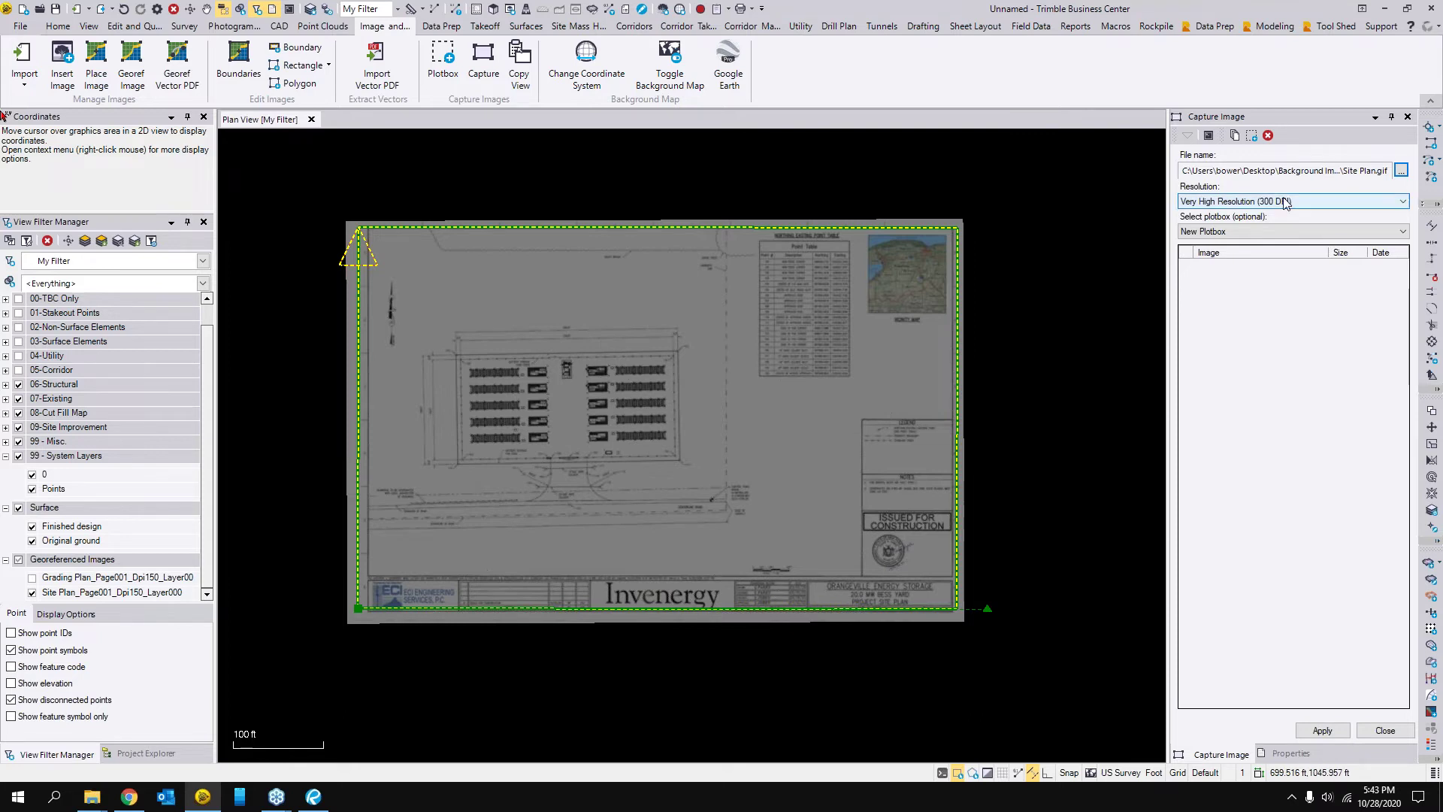
left_click(1323, 730)
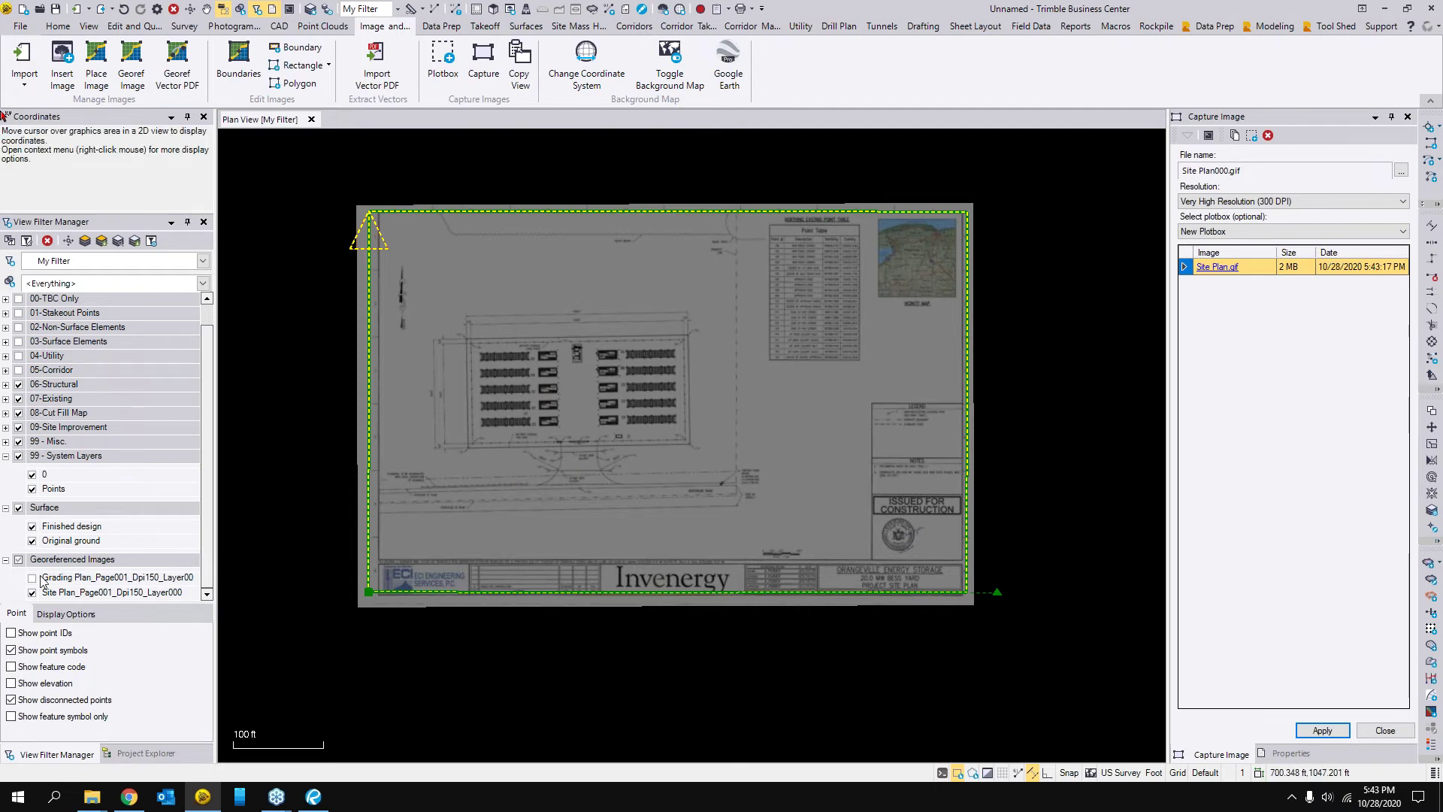
- Show the Grading Plan image instead of the Site Plan and move the plotbox to the Grading Plan border's lower-left corner
left_click(75, 562)
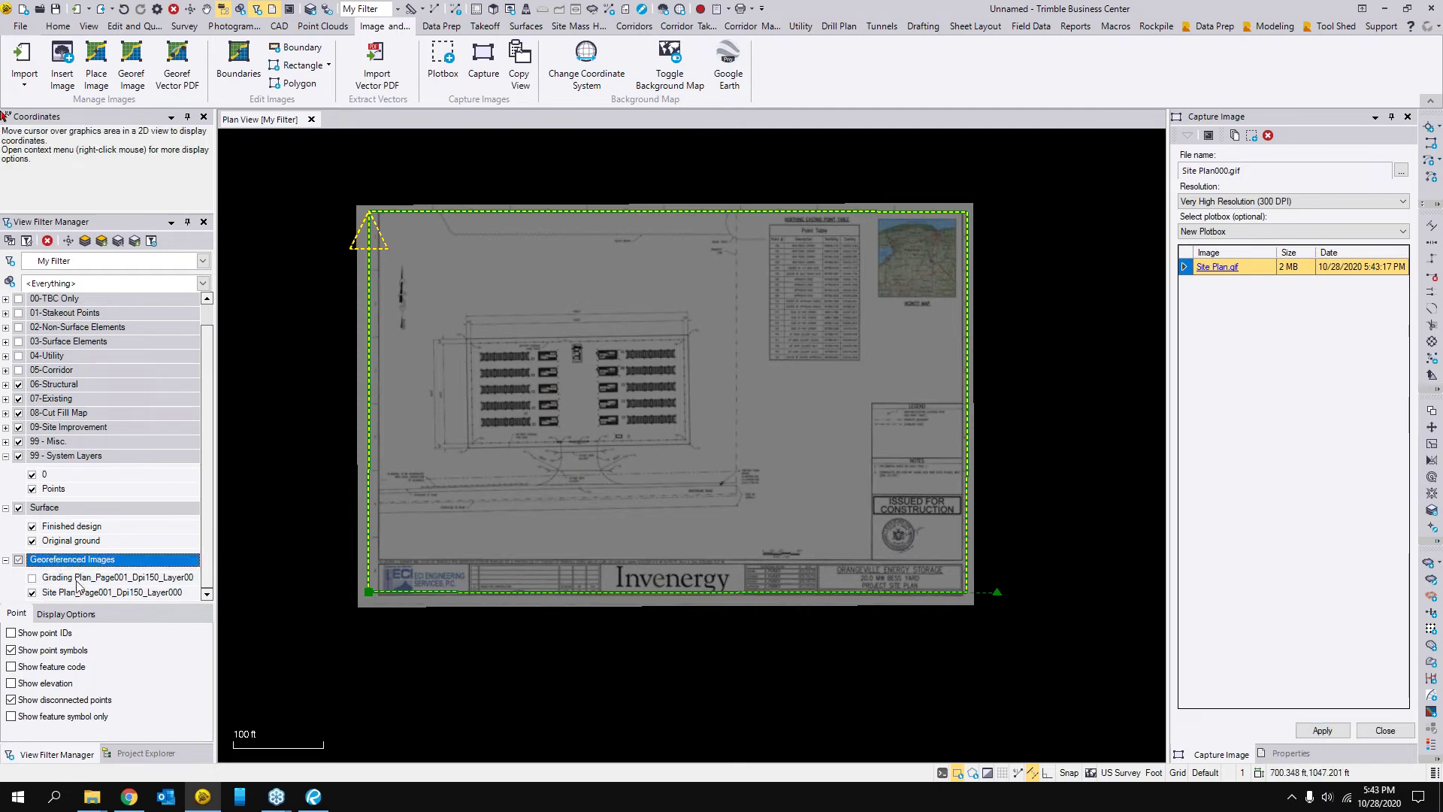
left_click(33, 593)
left_click(32, 578)
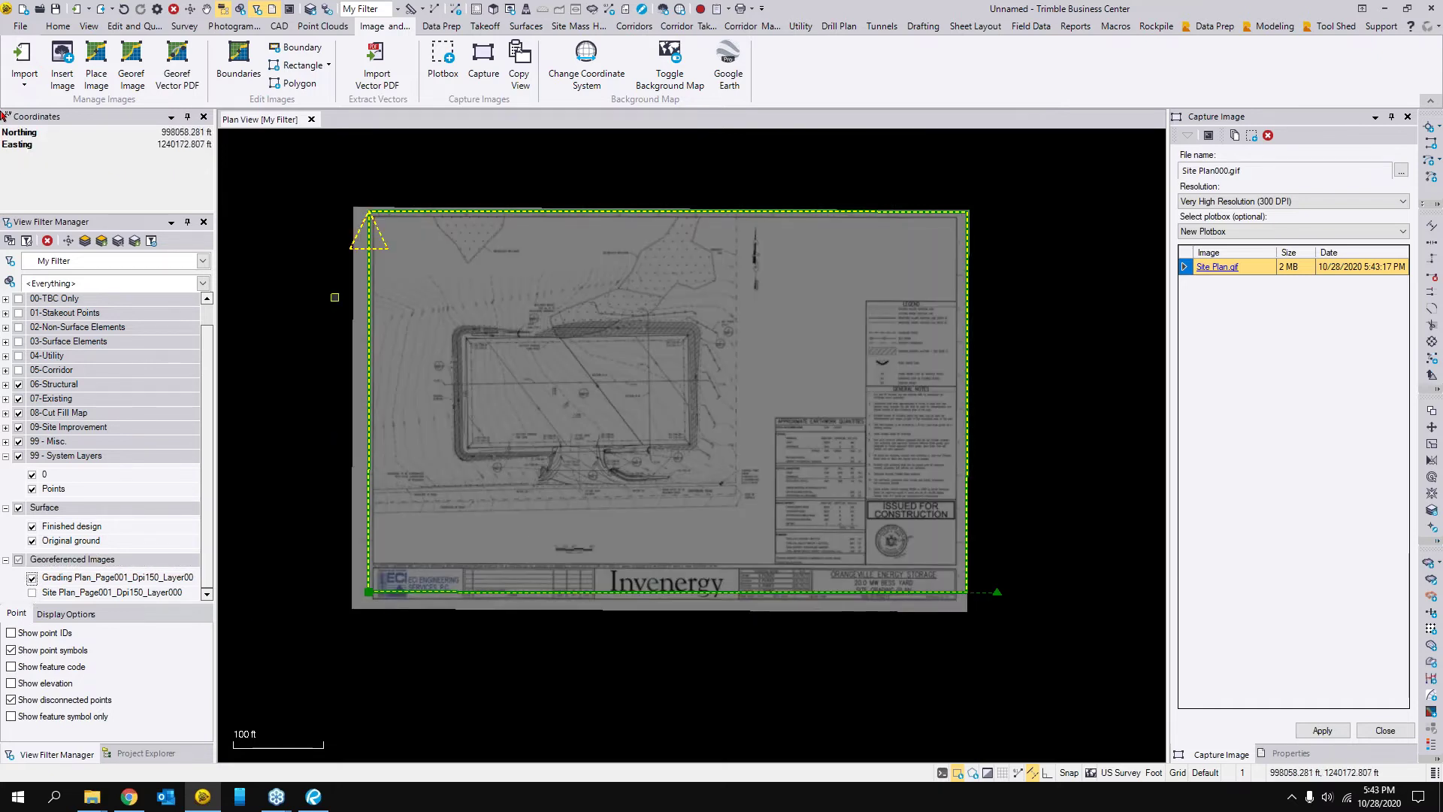
left_click(369, 592)
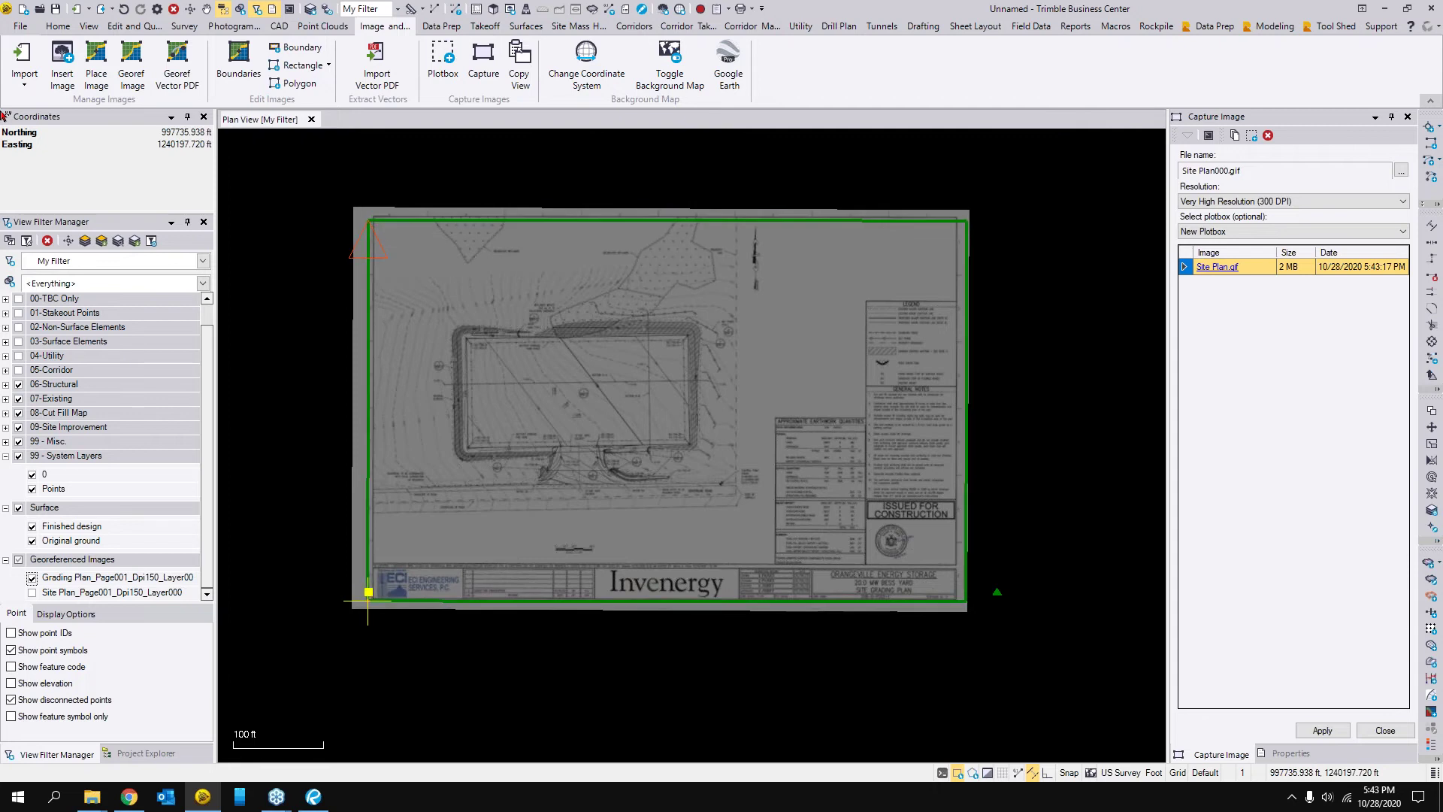
left_click(368, 600)
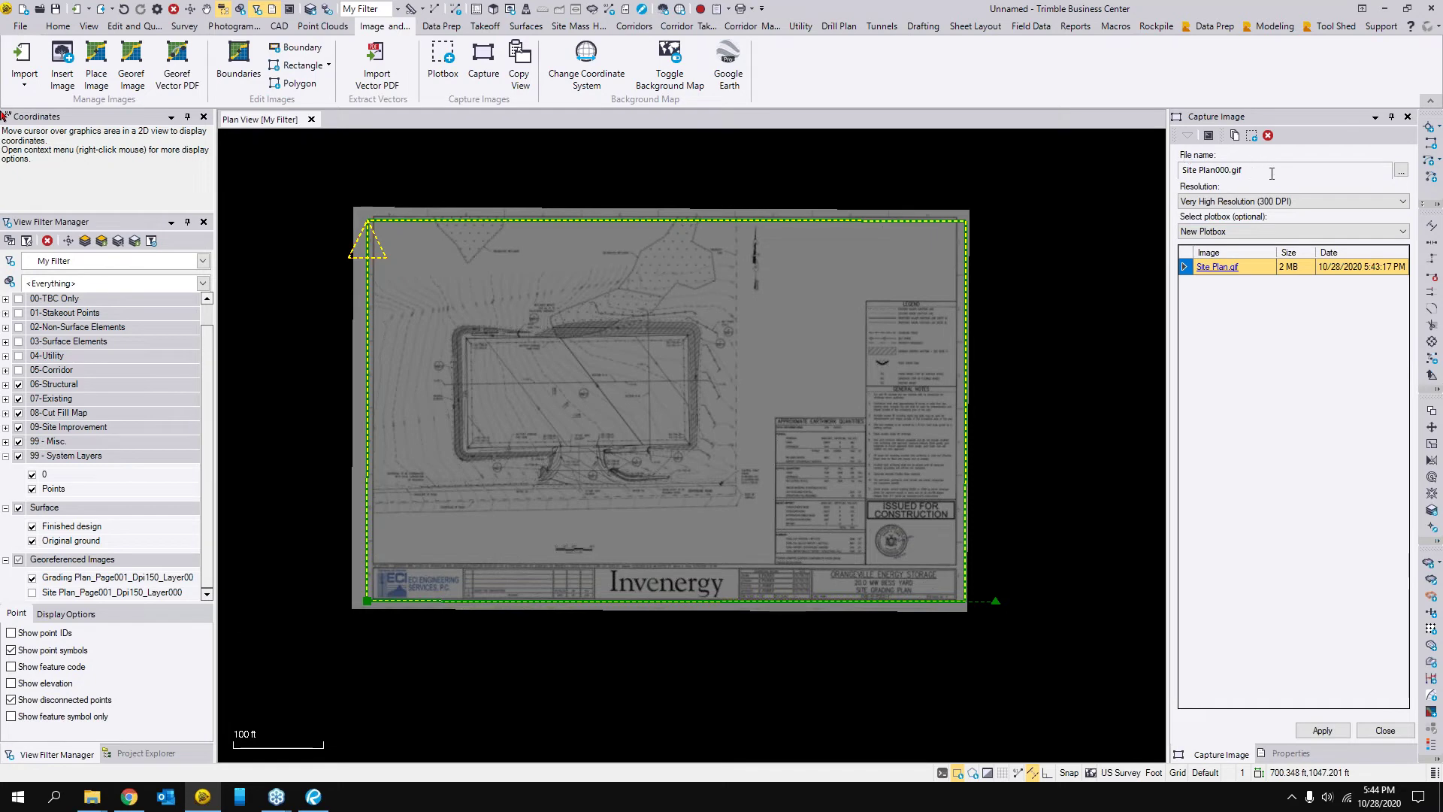
- Save the capture file as Grading Plan in GIF format in the Background Images Webinar folder and capture the plotbox image
left_click(1402, 171)
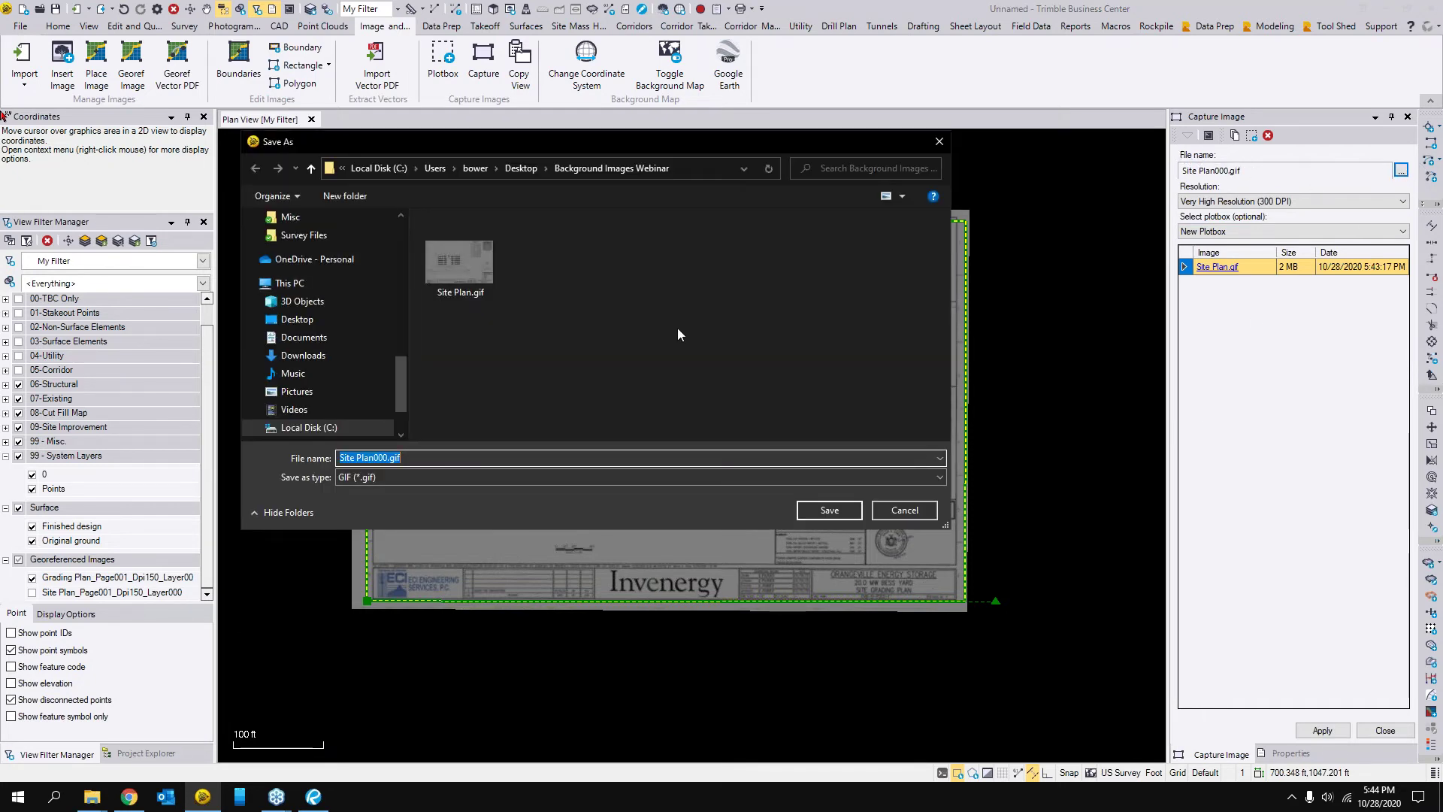
type("Grading Plan")
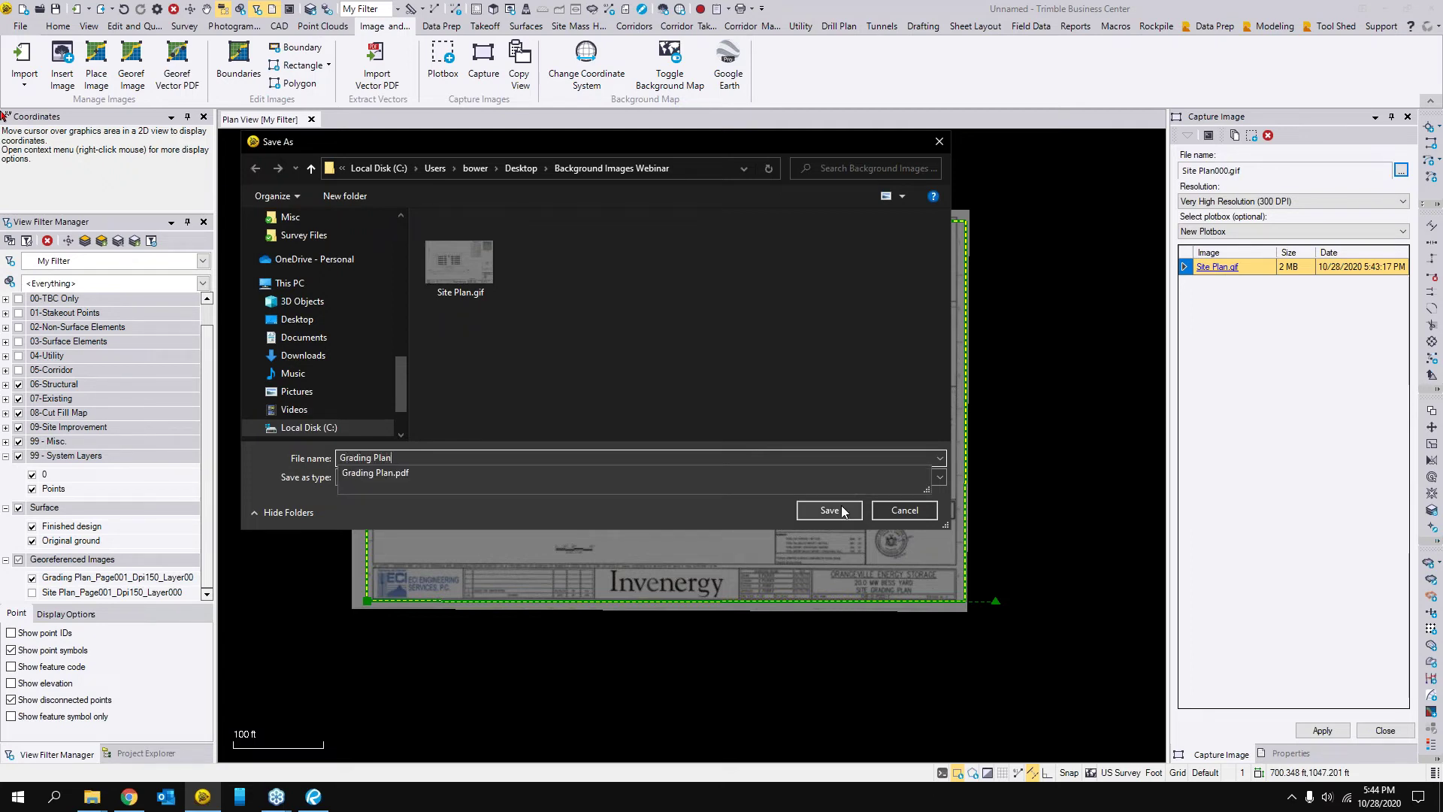
left_click(582, 487)
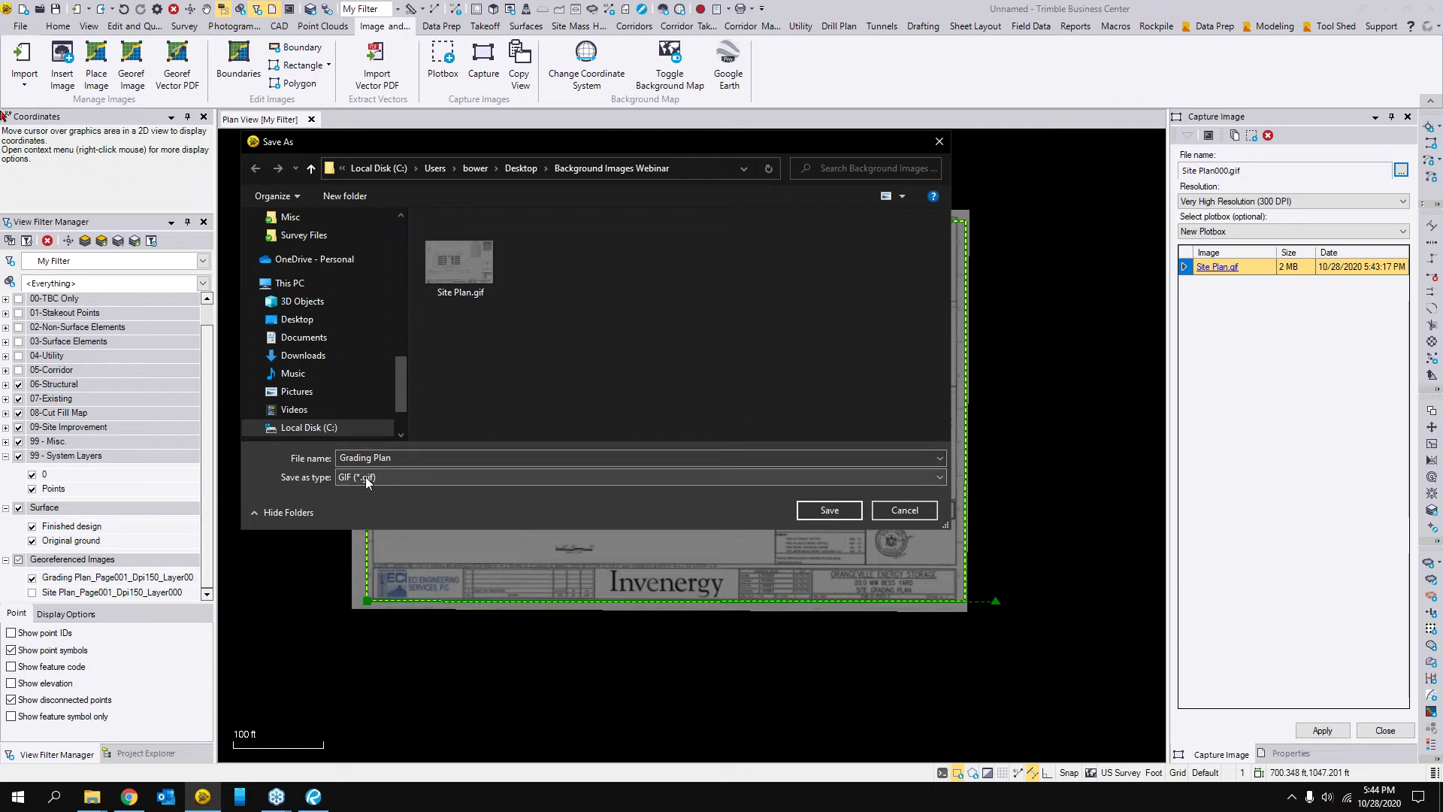
left_click(852, 517)
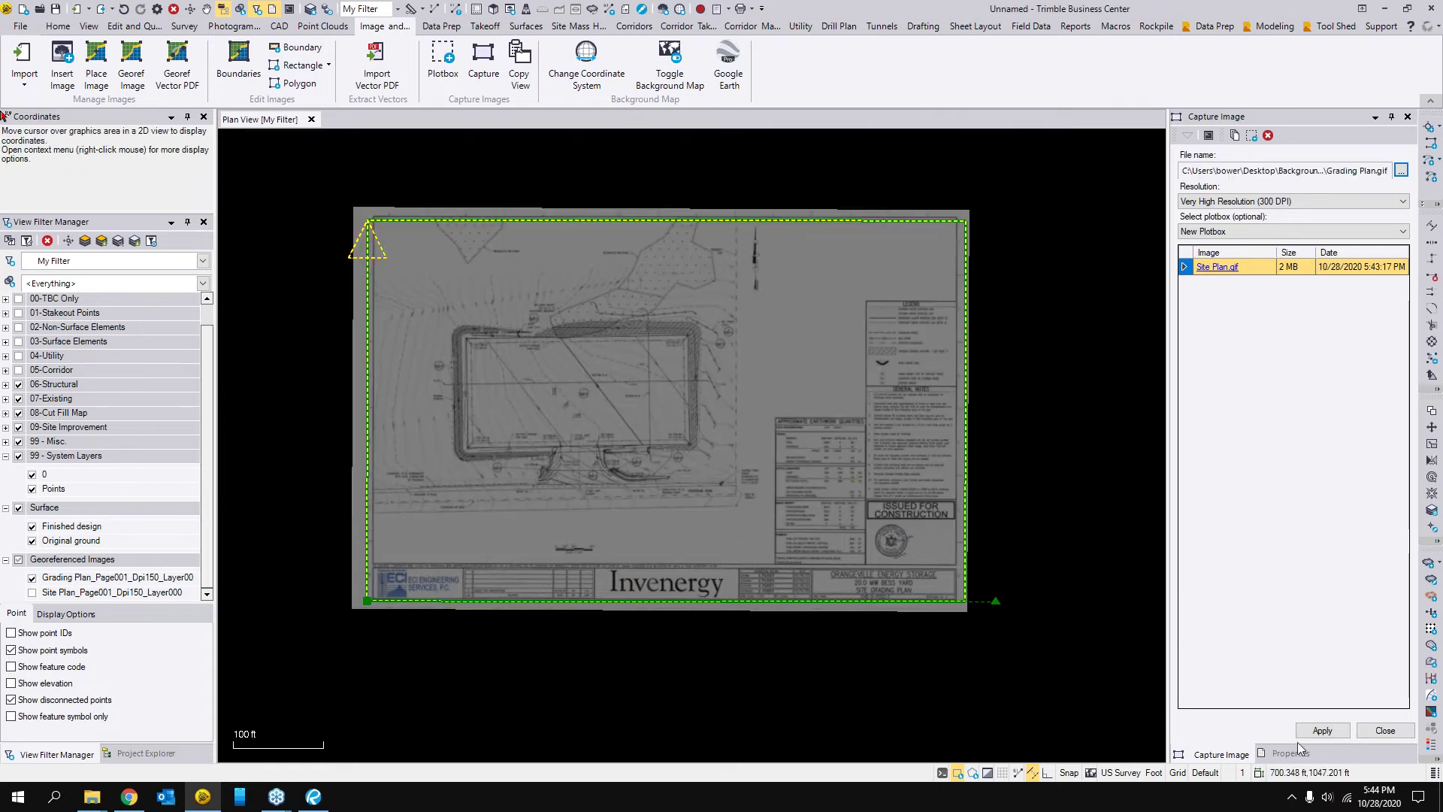
left_click(1324, 730)
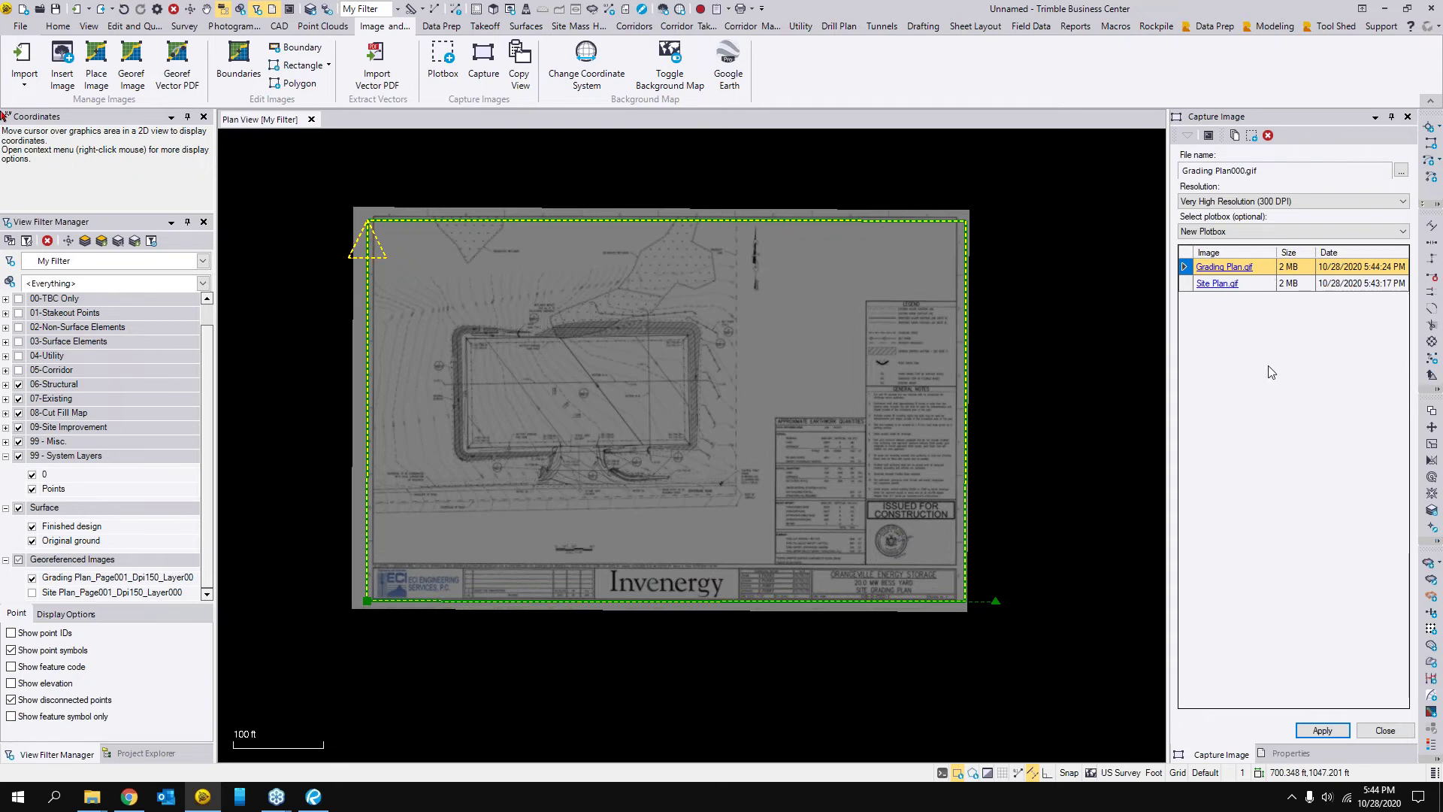
- Switch to File Explorer with the desktop's Background Images Webinar folder open and sort its files by date modified
left_click_drag(394, 527, 380, 548)
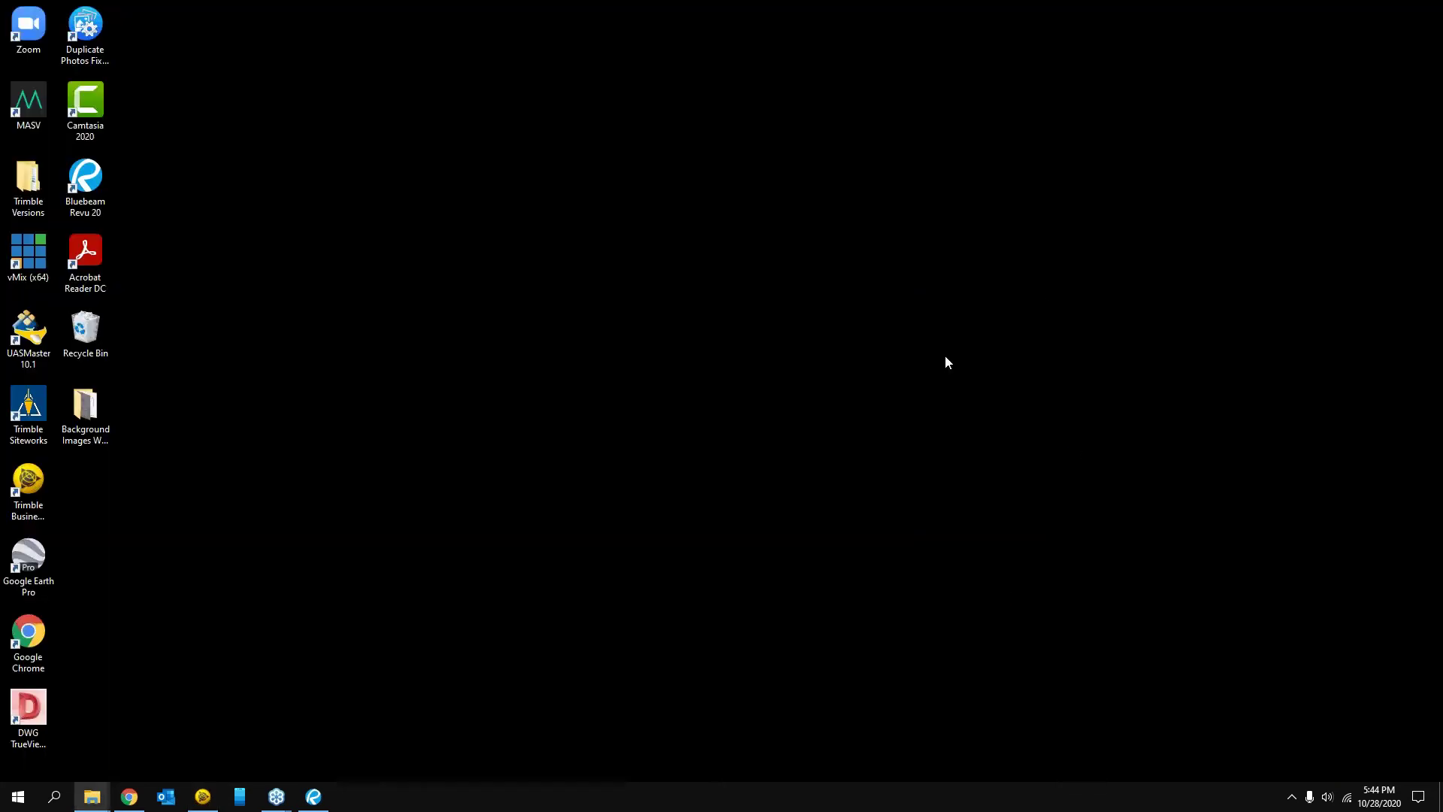
double_click(98, 421)
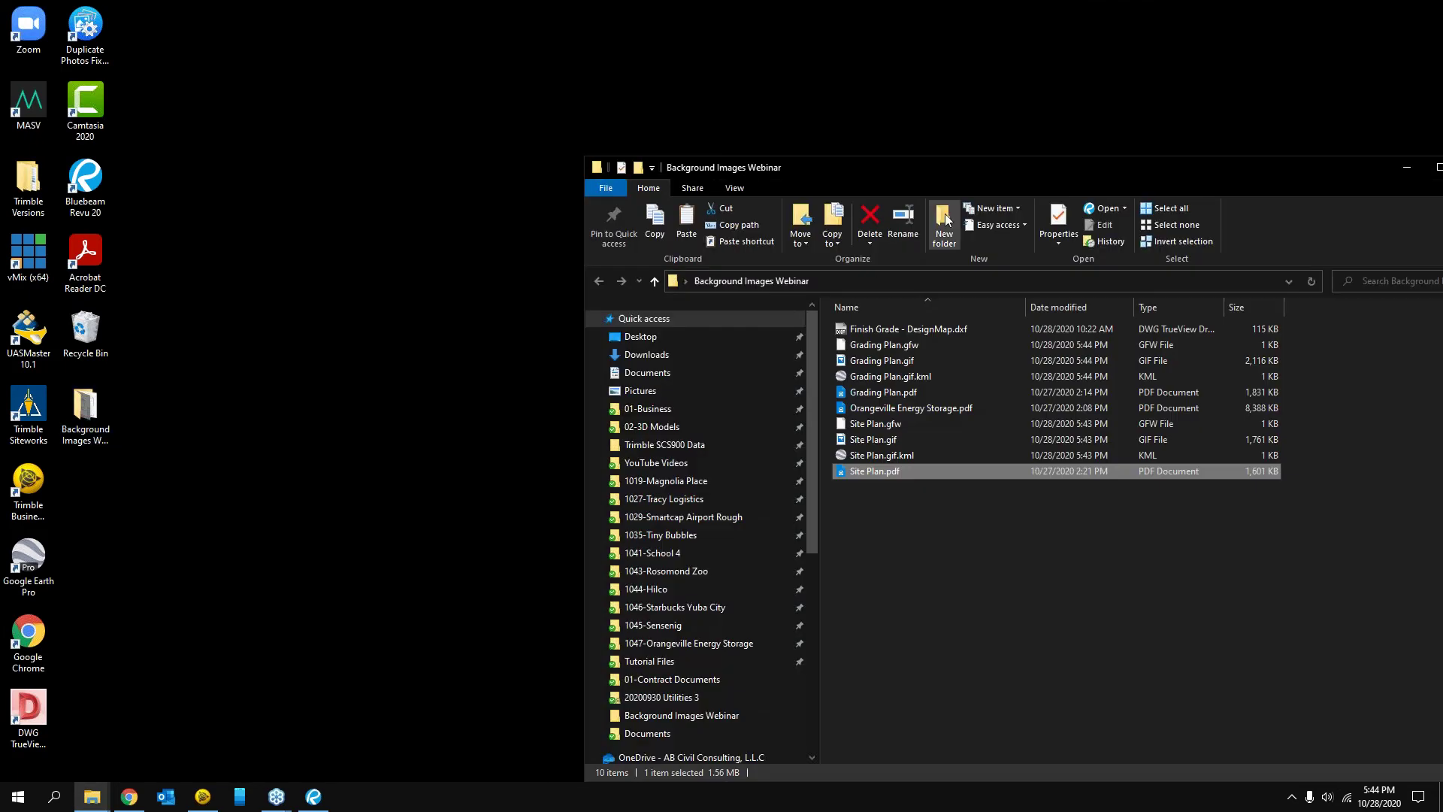
left_click_drag(934, 174, 693, 120)
left_click(684, 404)
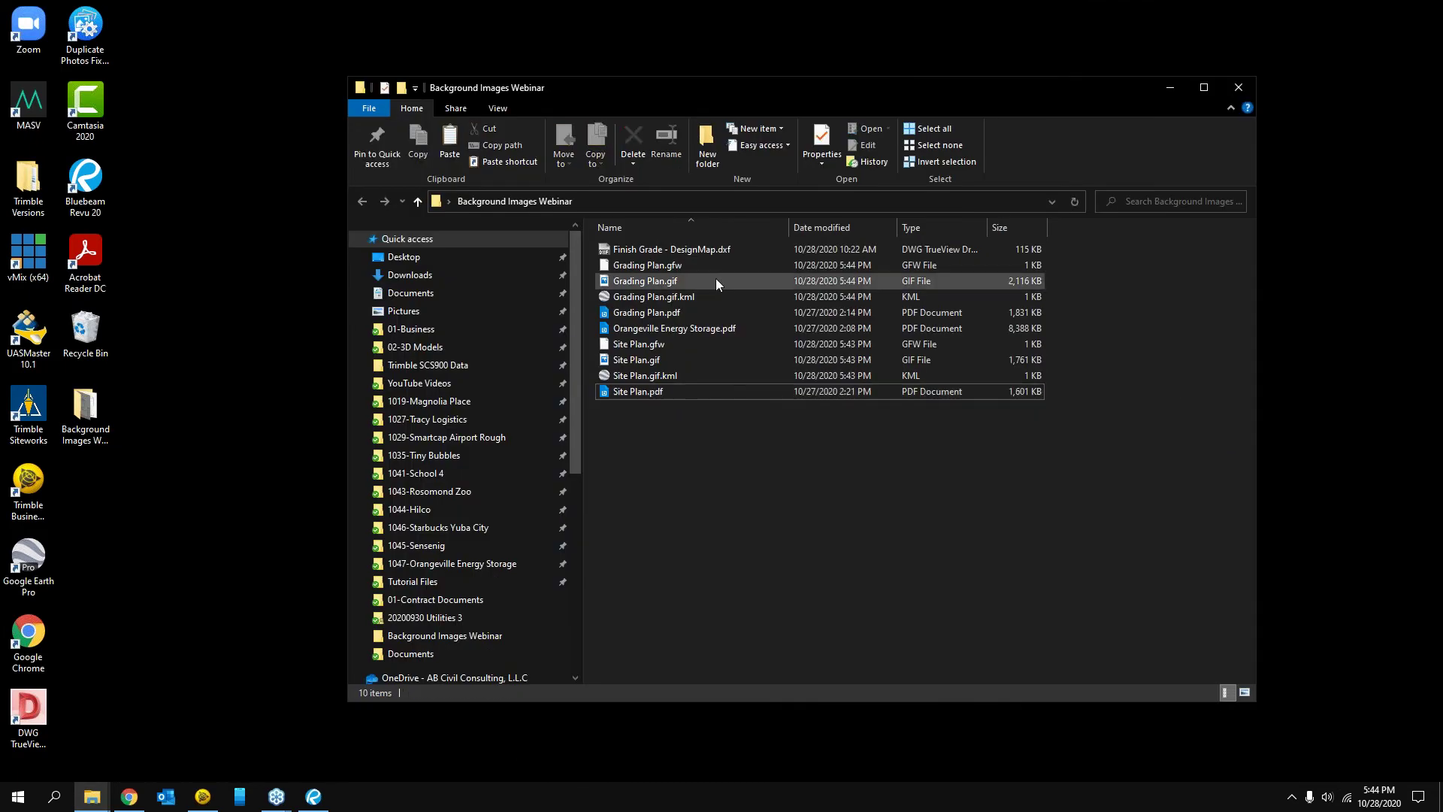
left_click_drag(1148, 483, 590, 239)
left_click(854, 406)
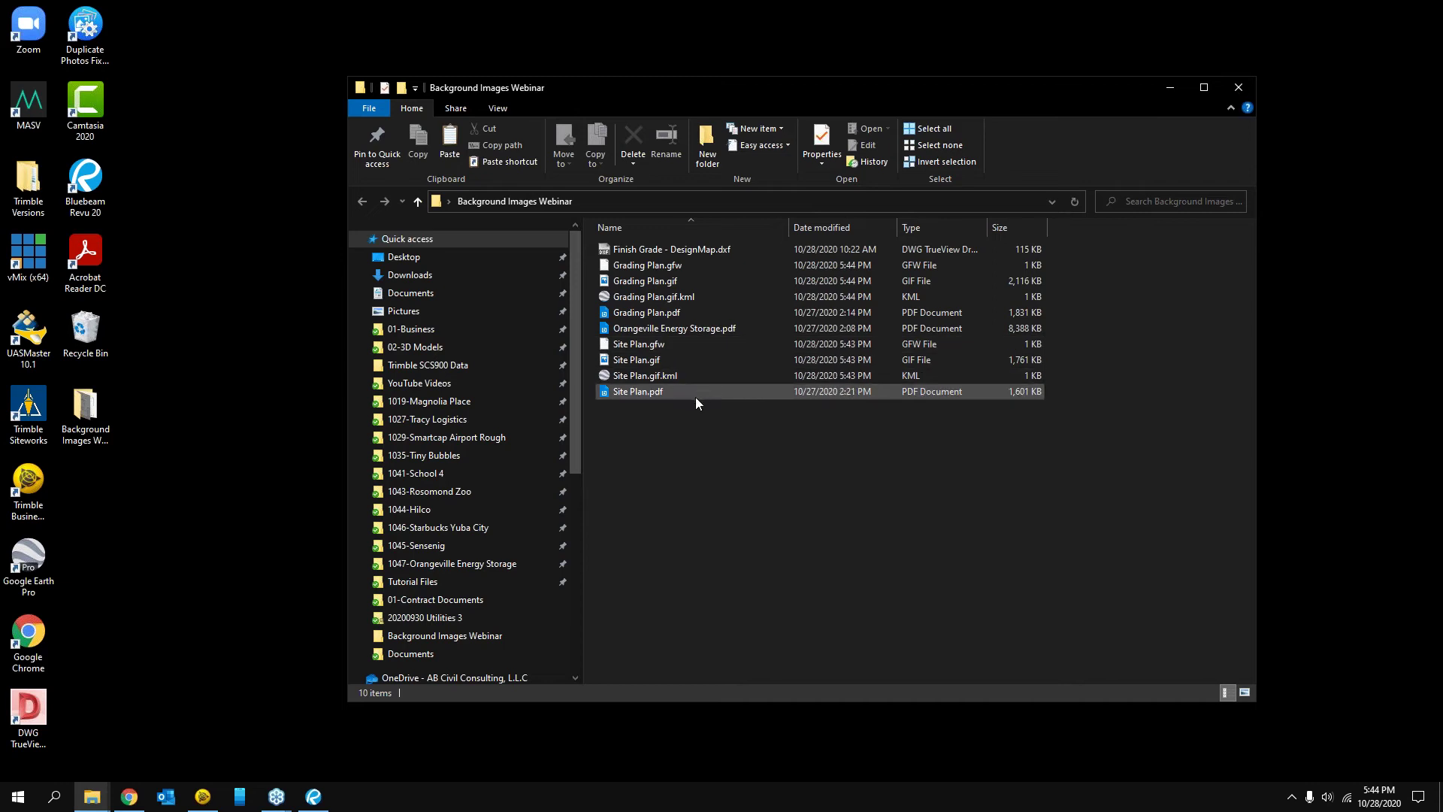
left_click(854, 223)
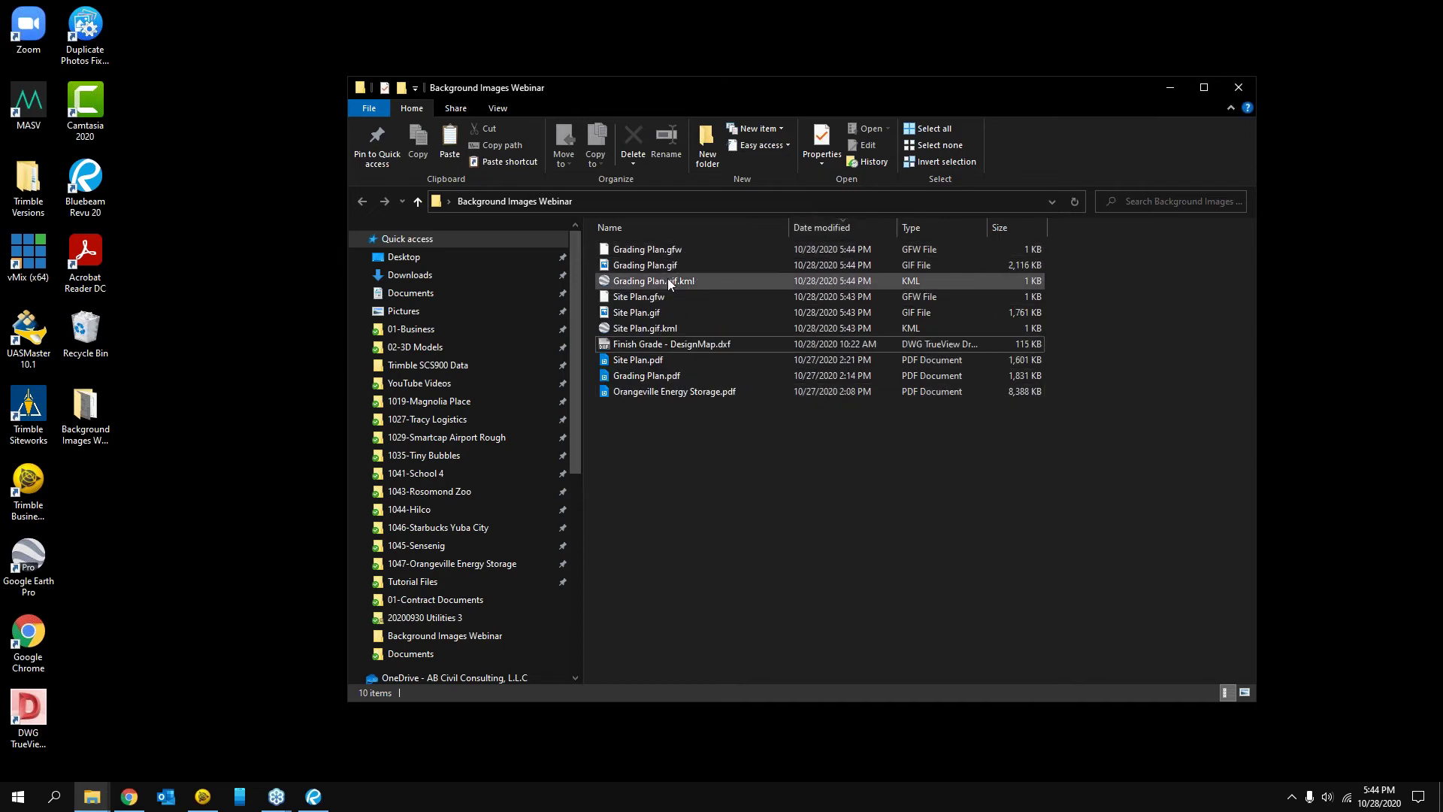
- Delete the Grading Plan.gif.kml and Site Plan.gif.kml files after checking the captured Grading Plan files
left_click(661, 259)
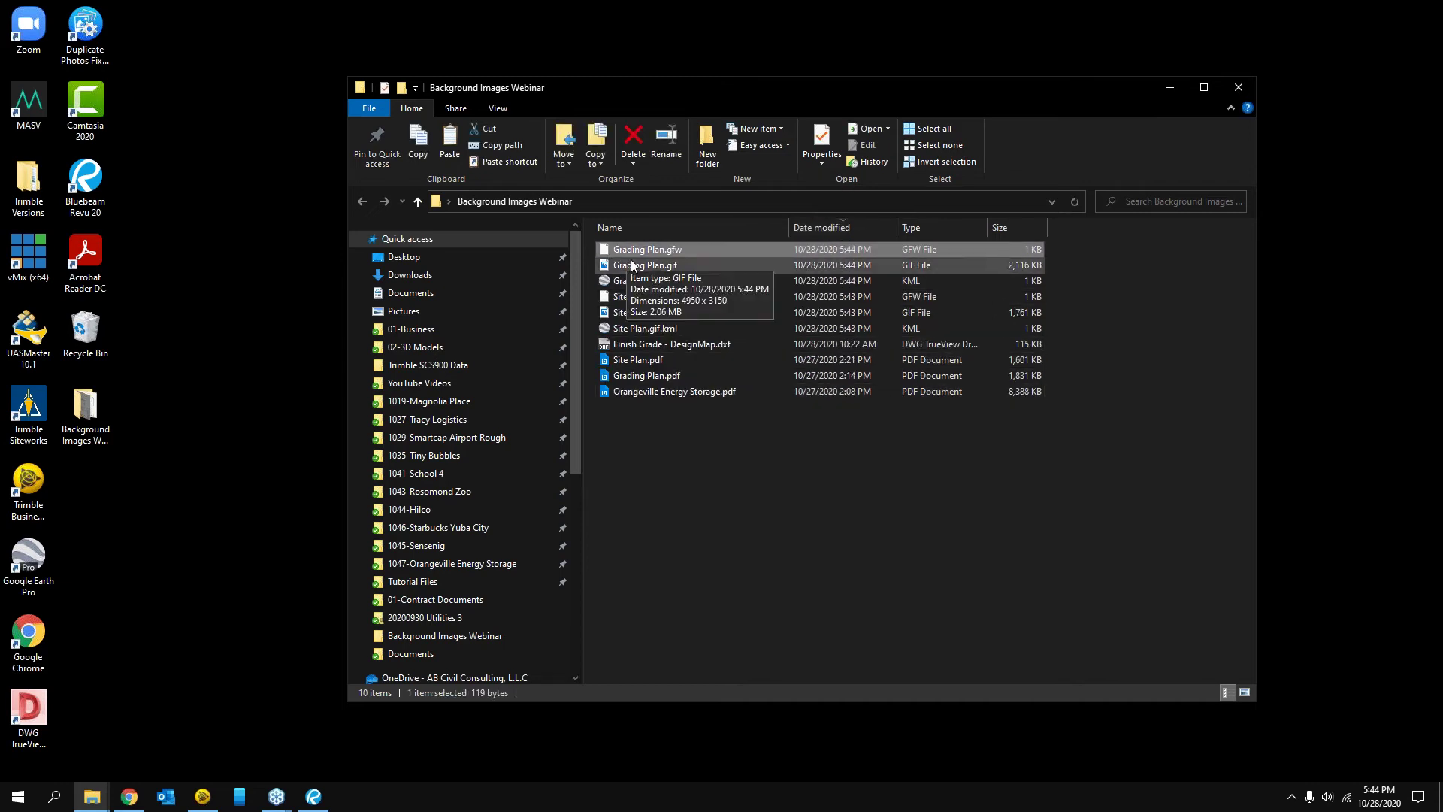
left_click(654, 266)
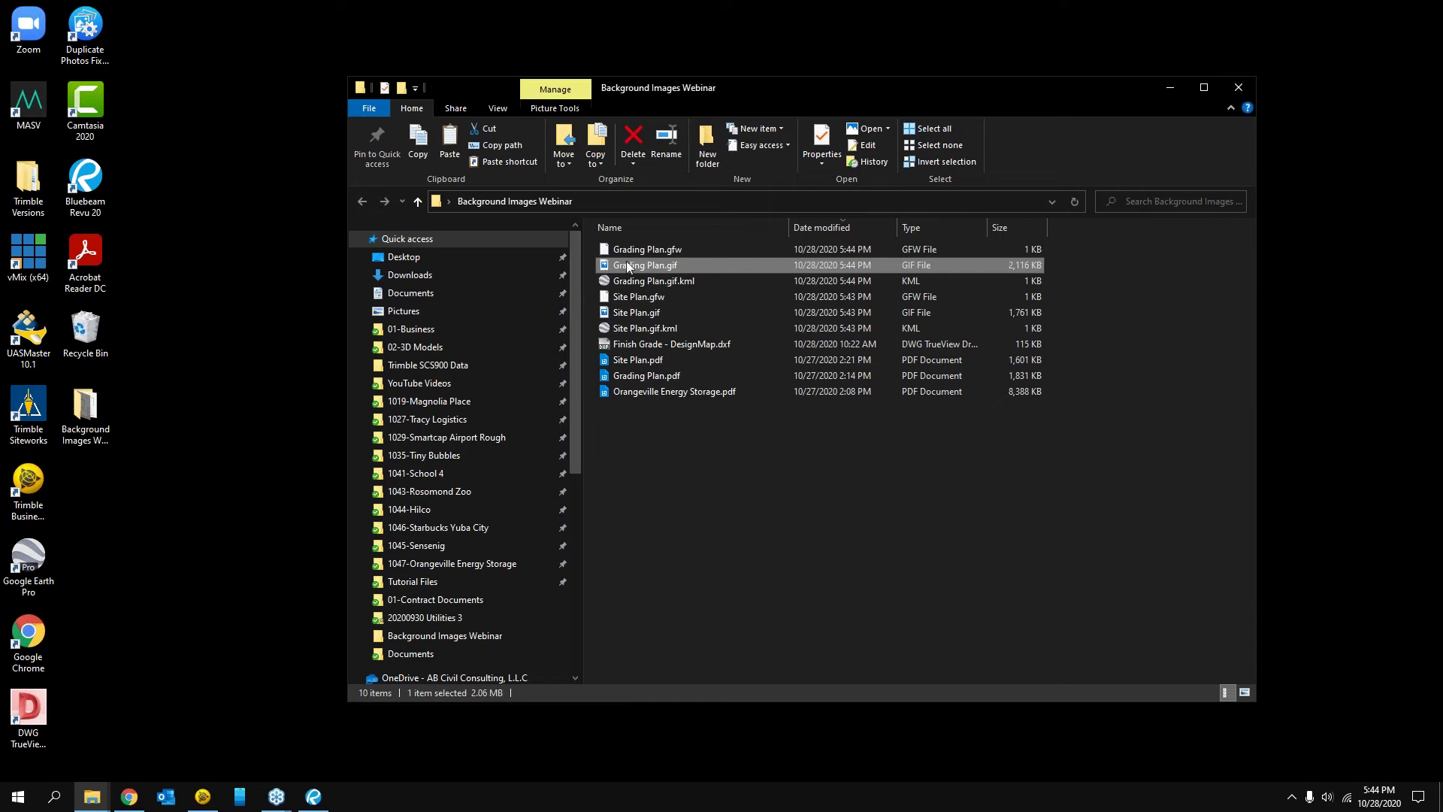
left_click(658, 251)
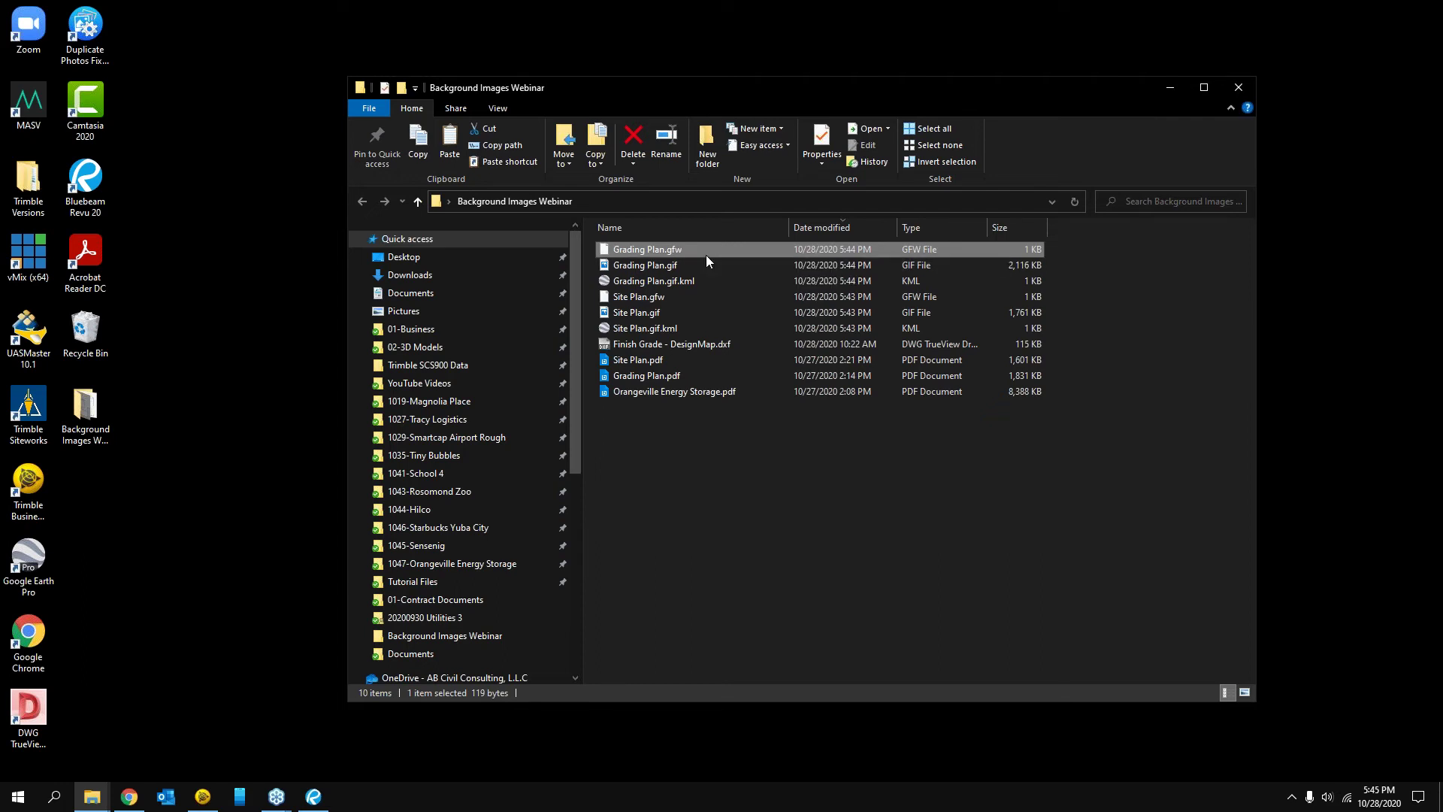
left_click(635, 284)
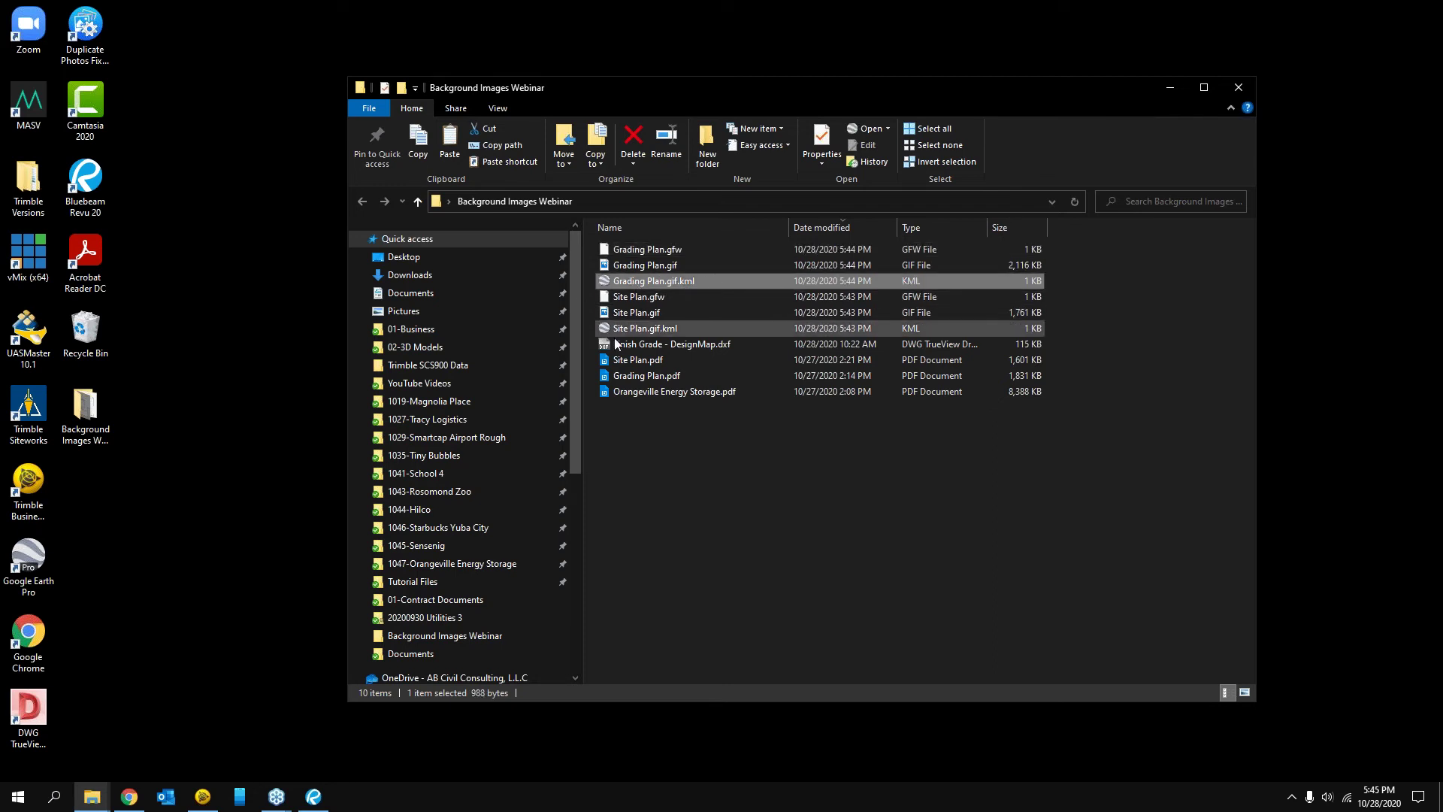
key("Delete")
left_click(641, 313)
key("Delete")
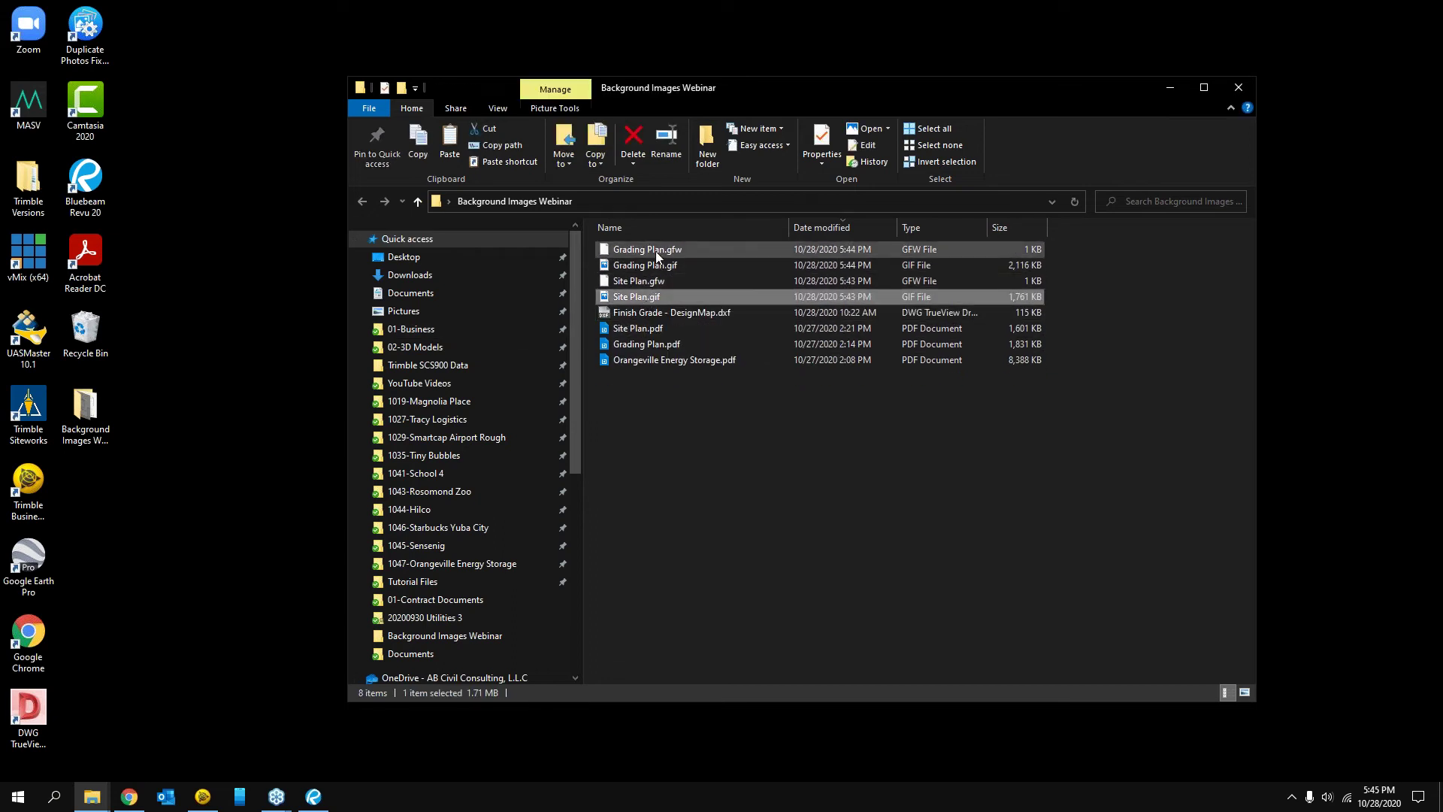
- Copy the GIF and GFW files of both the Grading Plan and the Site Plan
left_click(657, 256, "shift")
left_click(715, 471)
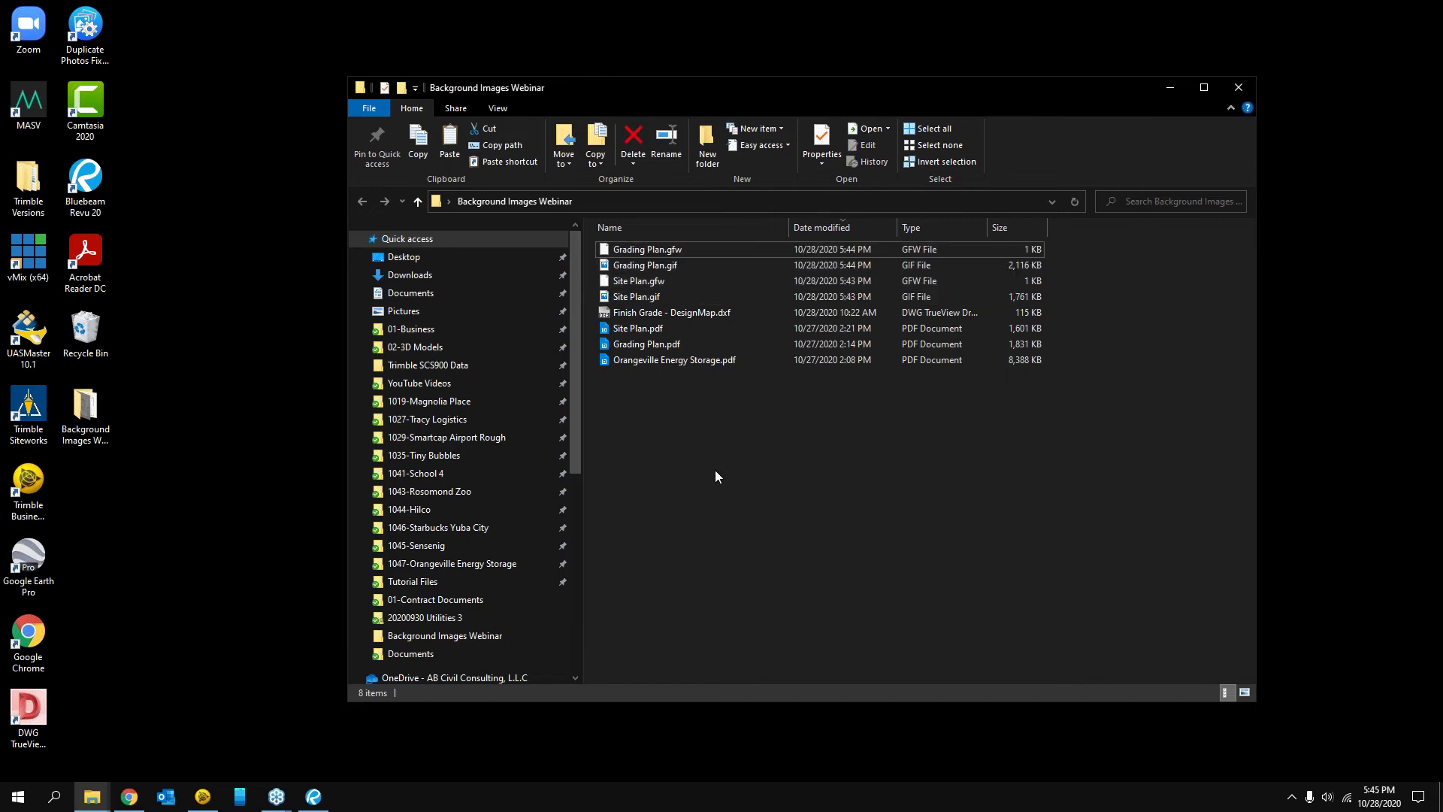
left_click(639, 297)
left_click(652, 249, "shift")
right_click(665, 278)
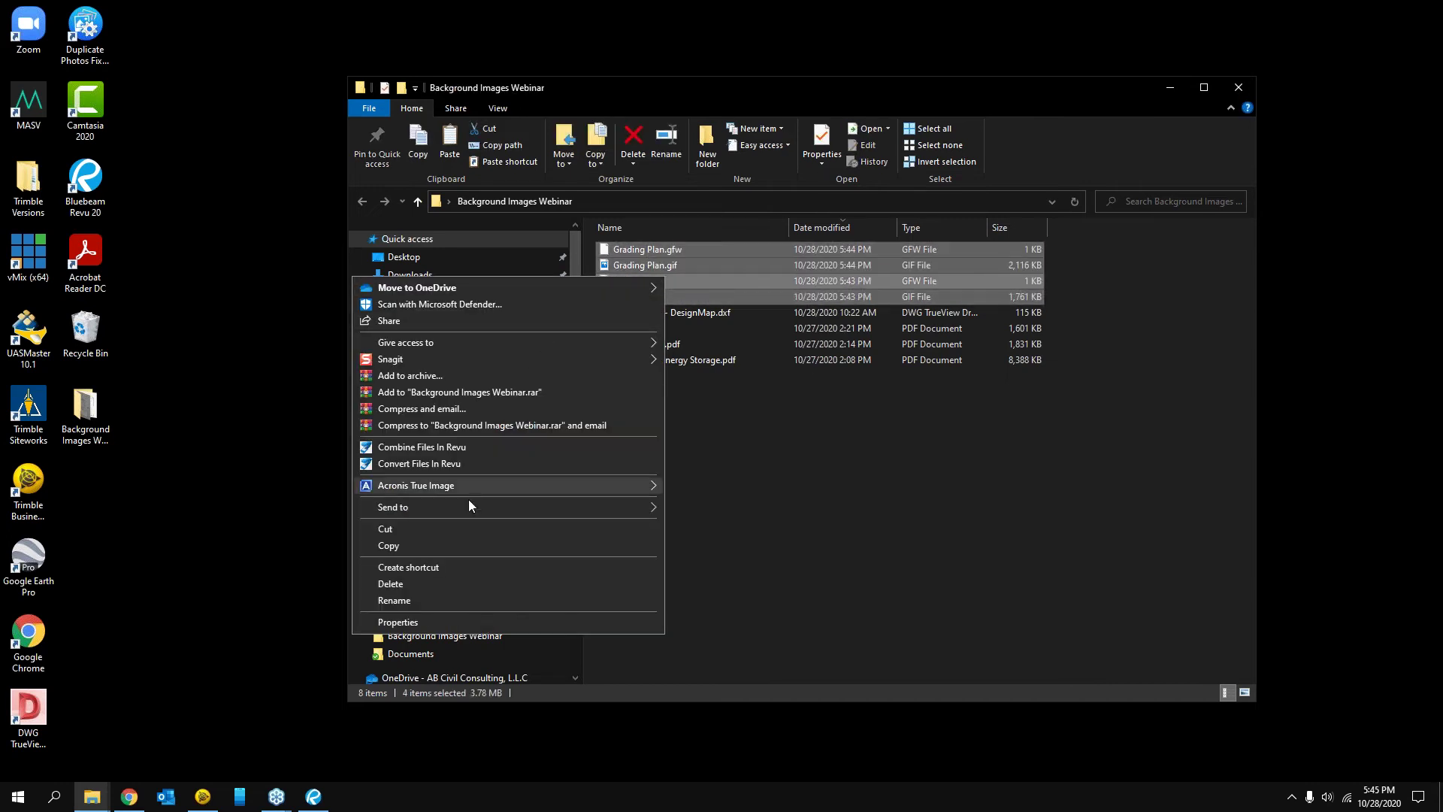
left_click(457, 544)
left_click(788, 483)
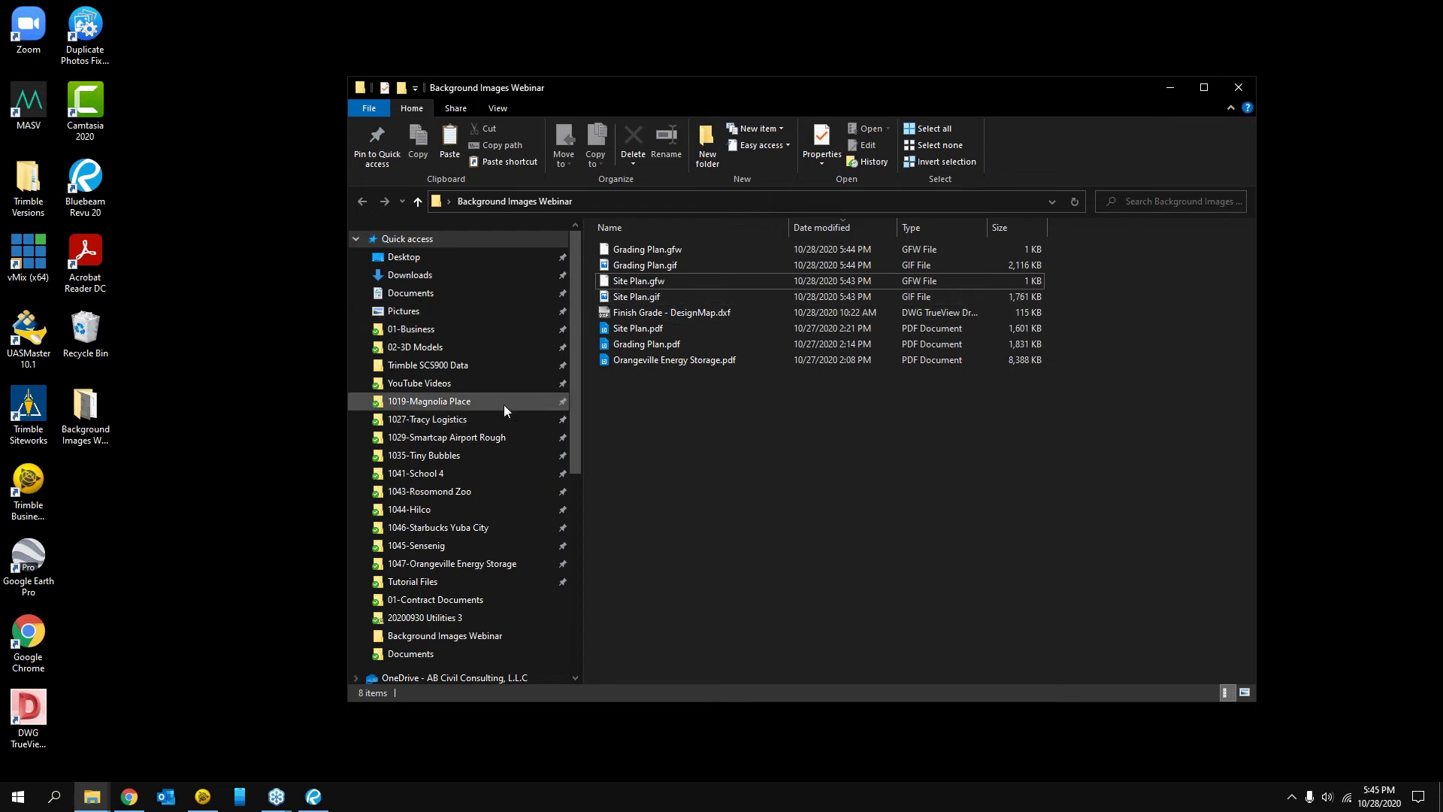
- Browse to the Trimble Synchronizer Data folder on Local Disk (C:)
scroll(490, 444, "down", 1)
scroll(490, 444, "down", 2)
scroll(489, 440, "up", 3)
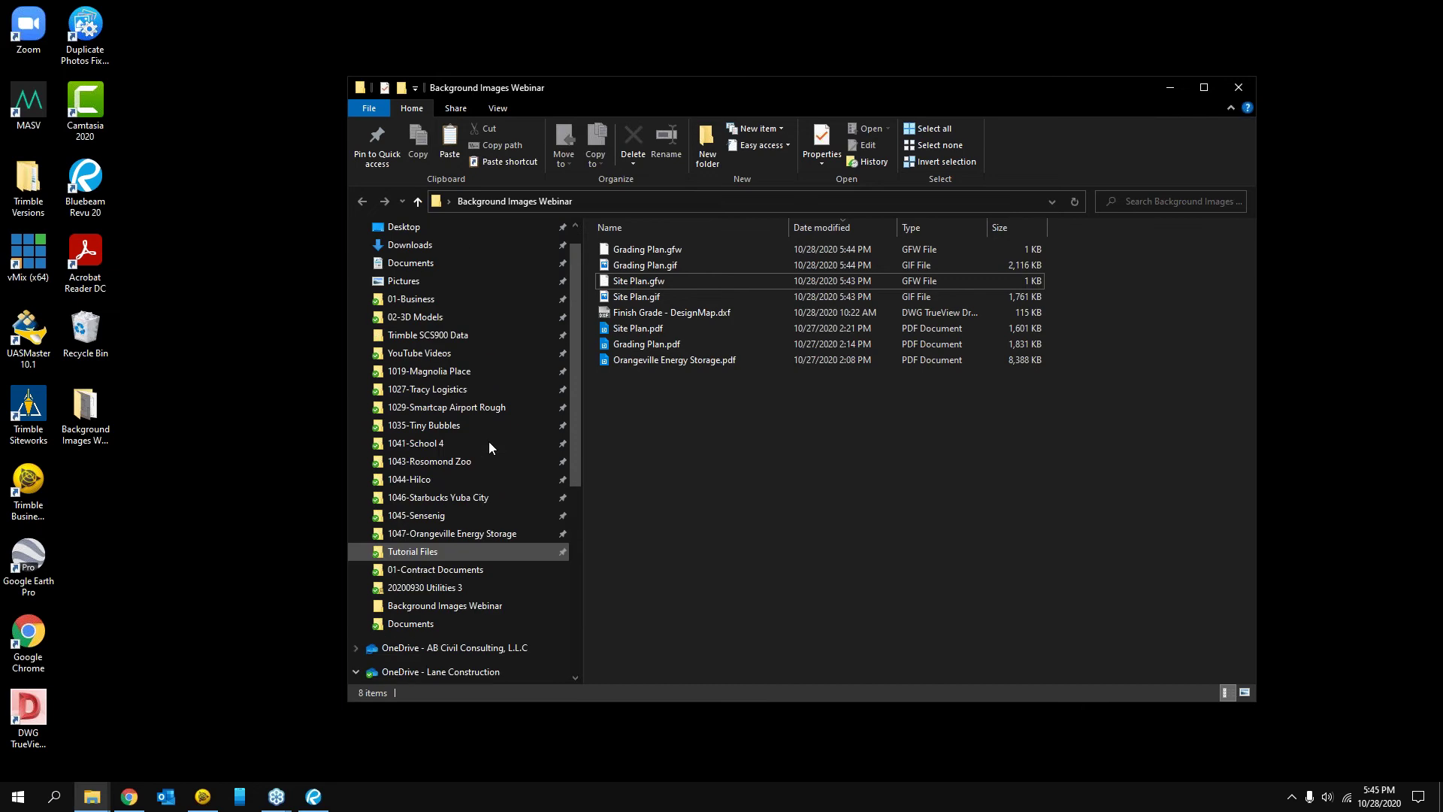
scroll(502, 413, "down", 1)
scroll(502, 412, "down", 5)
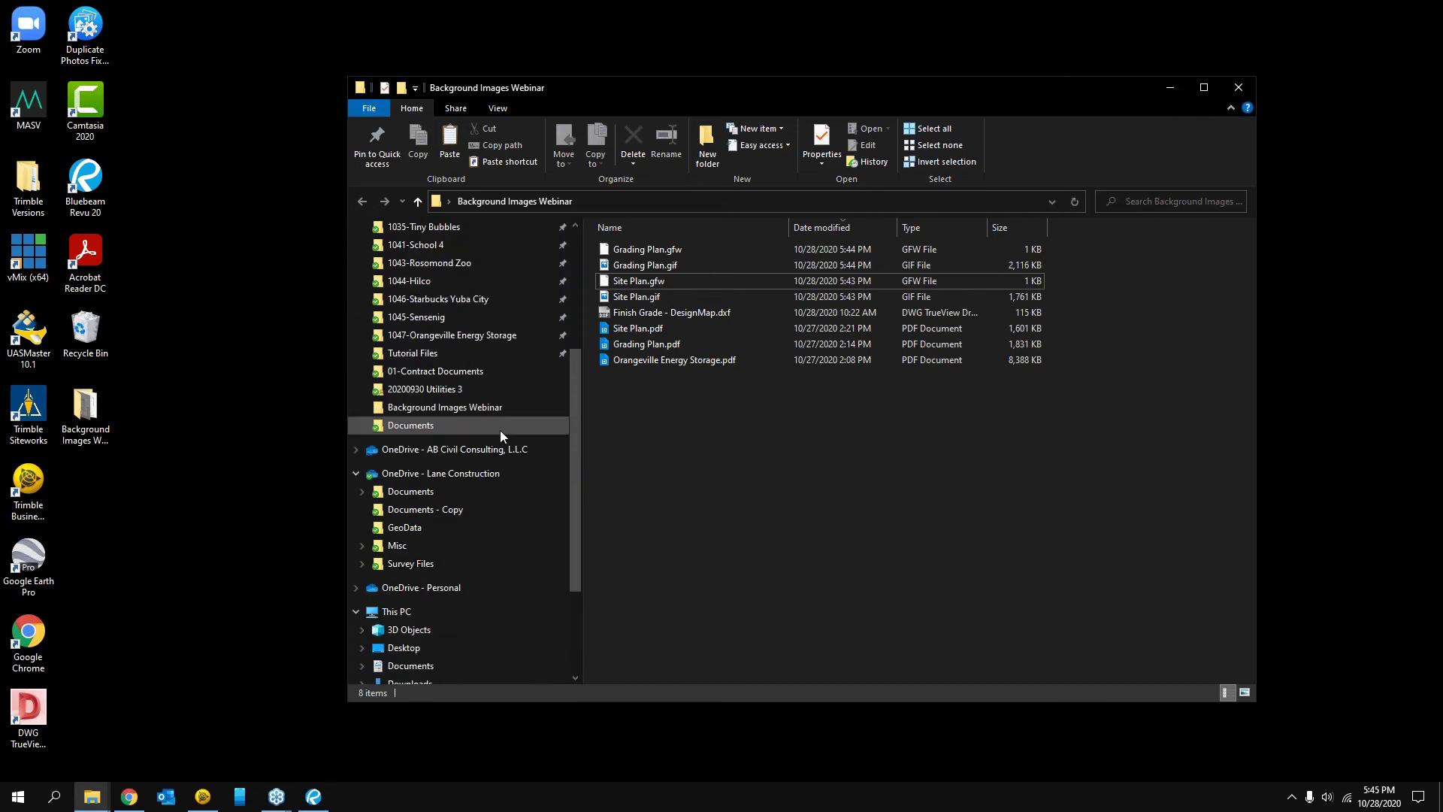
scroll(490, 507, "down", 1)
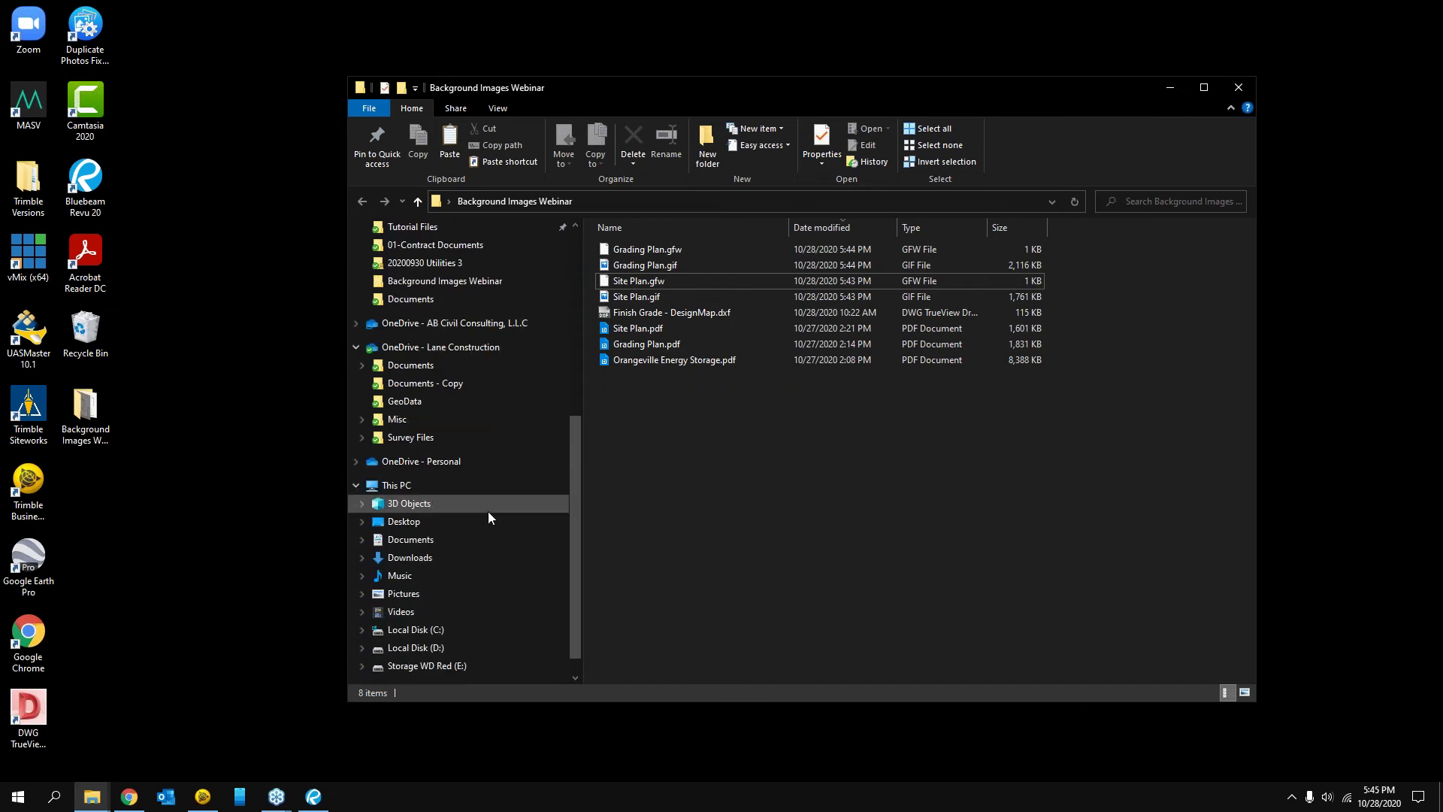
left_click(416, 630)
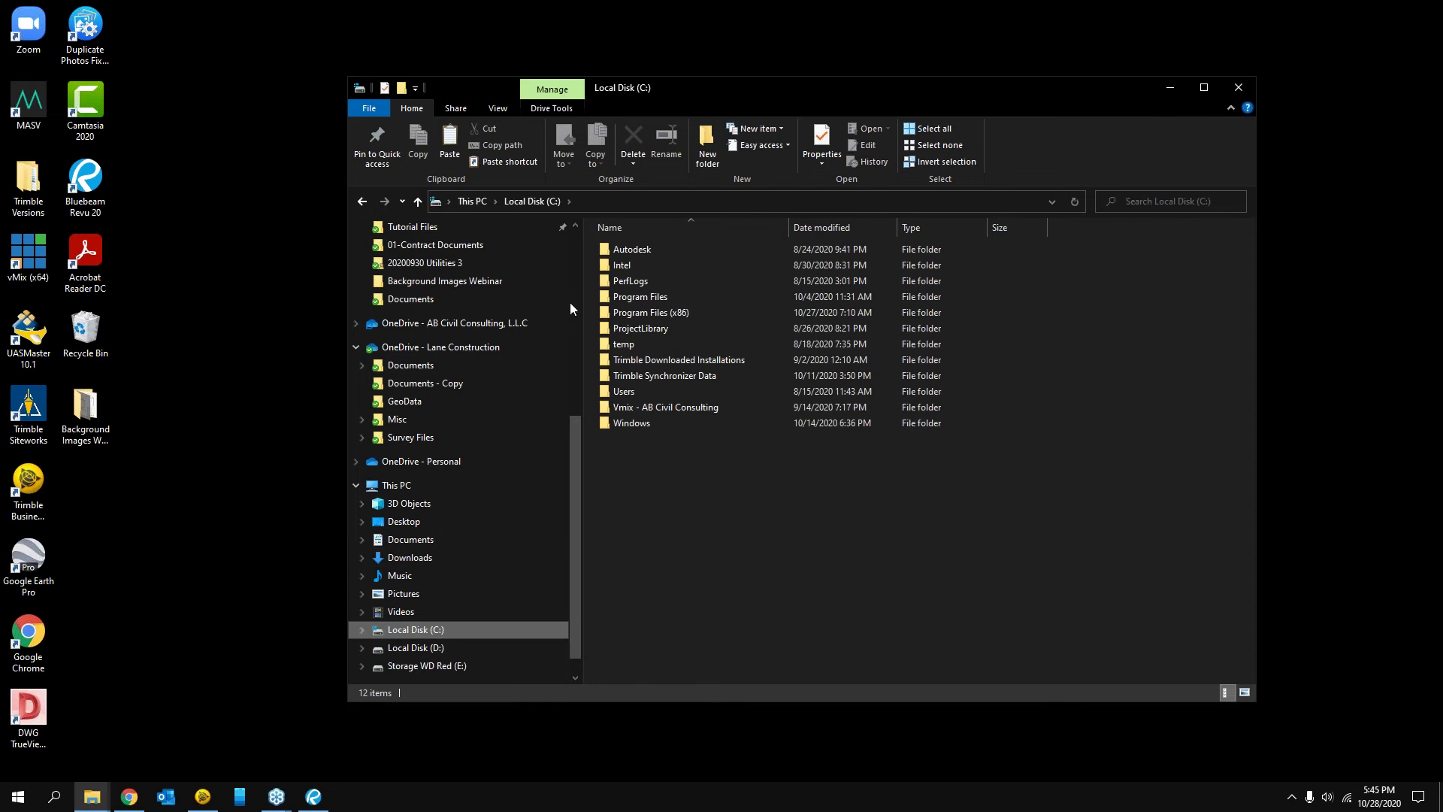
scroll(569, 302, "up", 1)
left_click(736, 374)
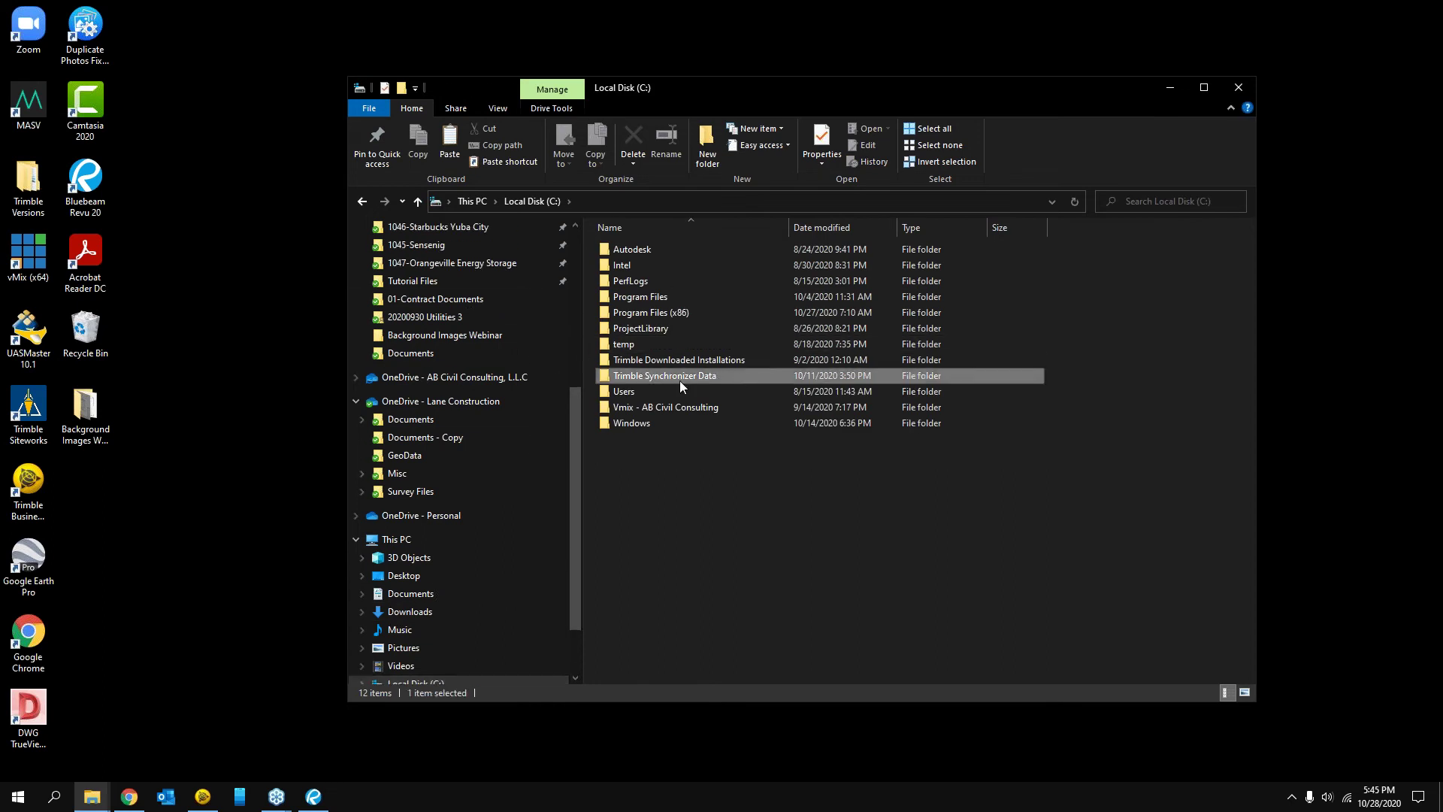
double_click(727, 373)
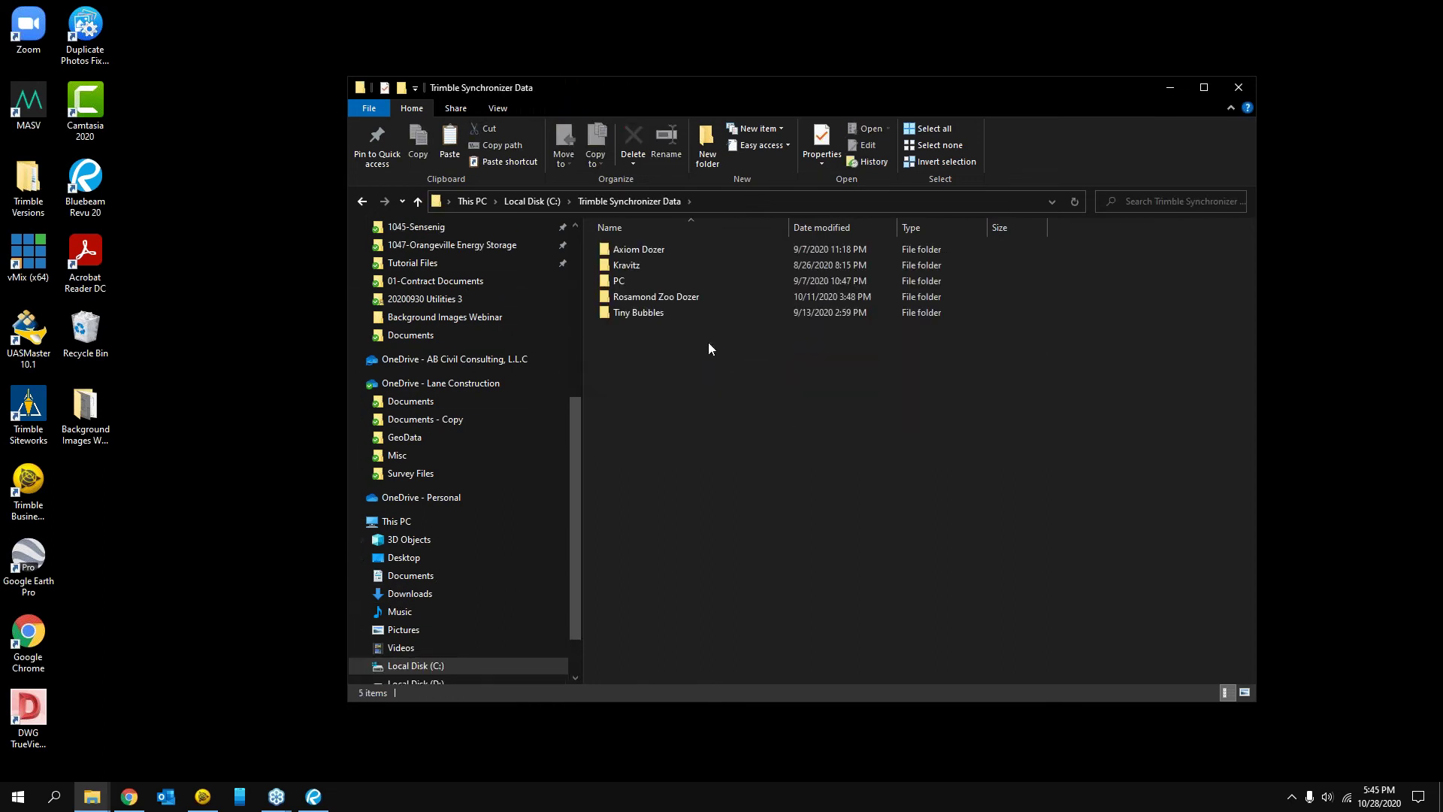
- Open the PC device's Trimble SCS900 Data folder and go into Orangeville Energy Storage's existing Background Images folder
double_click(648, 288)
left_click(655, 248)
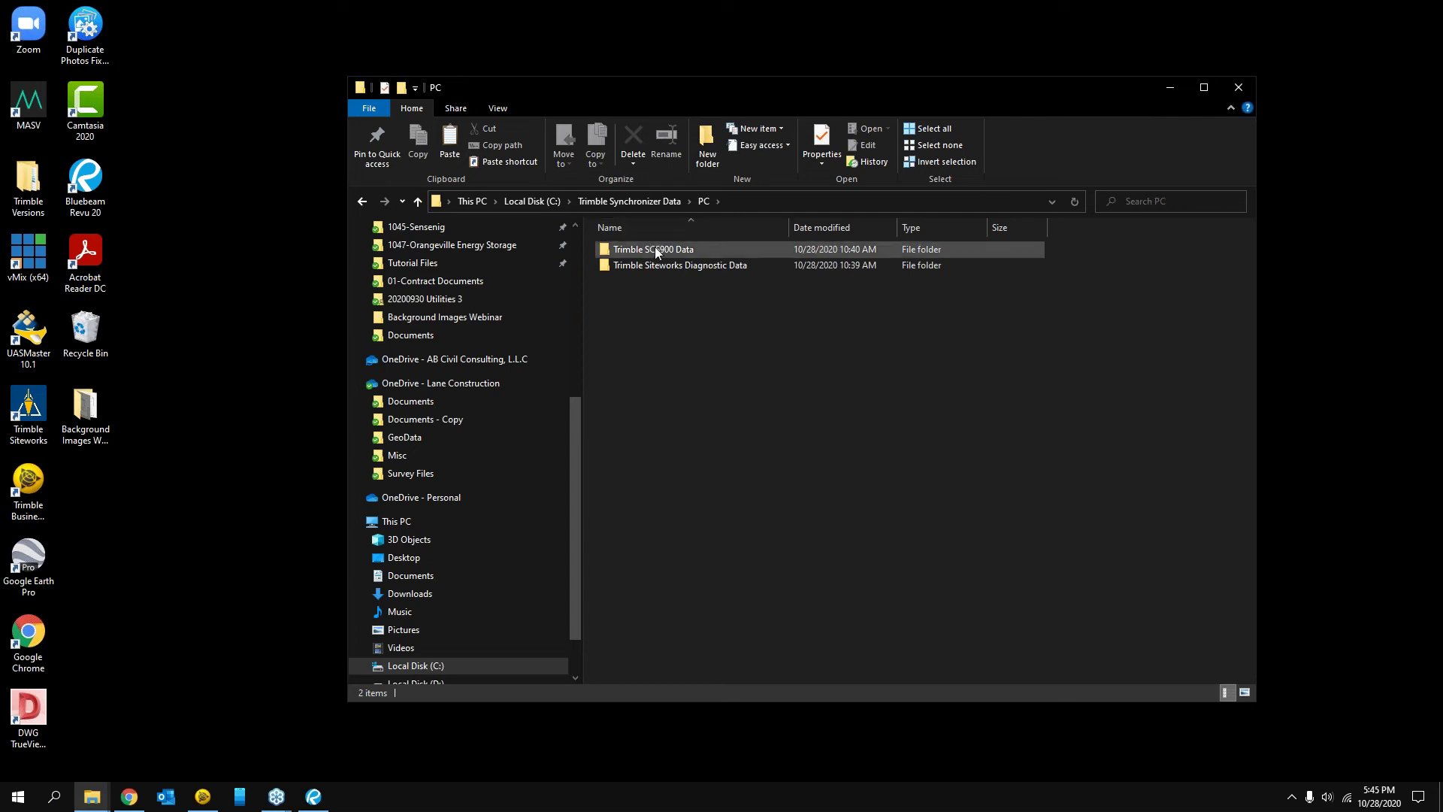
double_click(655, 250)
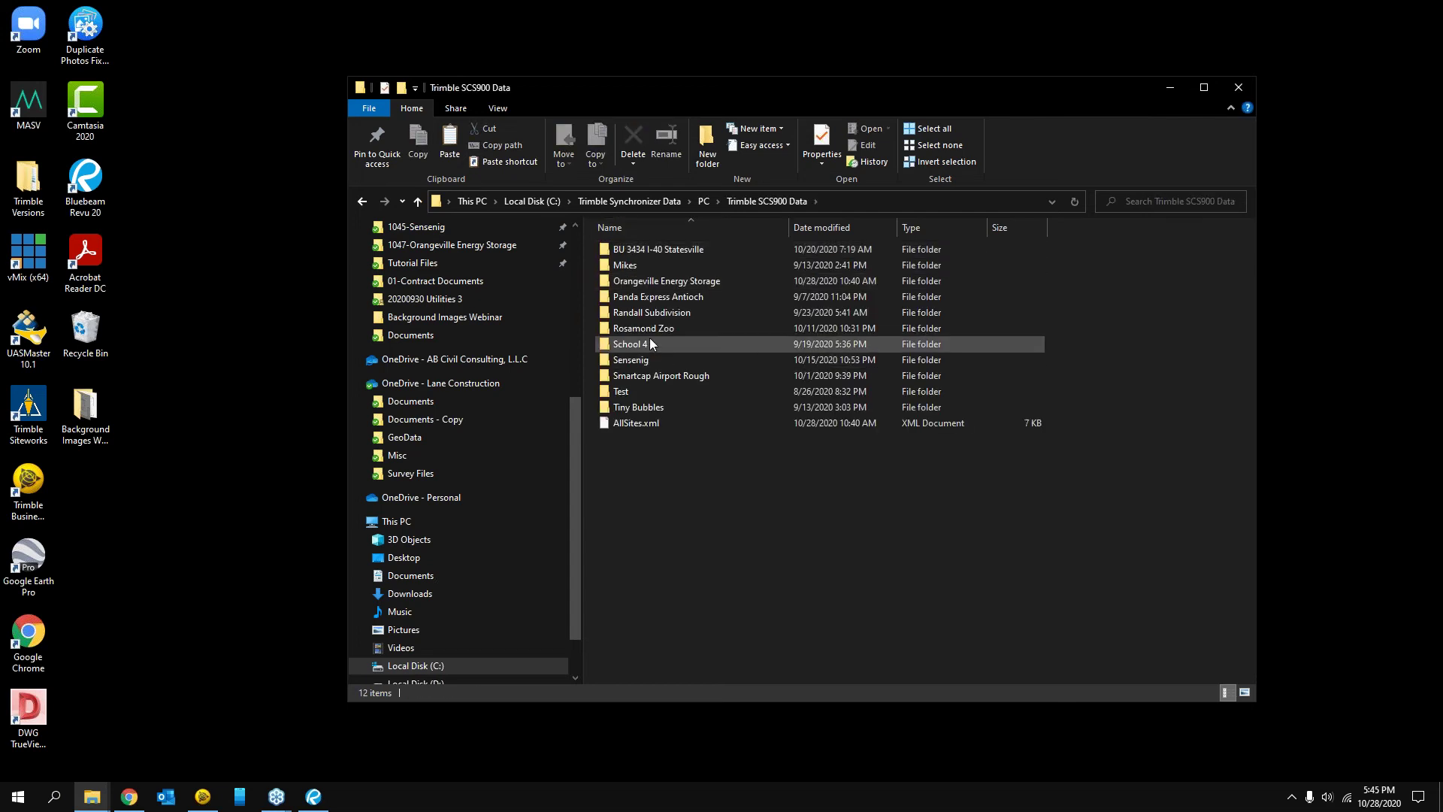
double_click(729, 280)
left_click(662, 251)
double_click(661, 251)
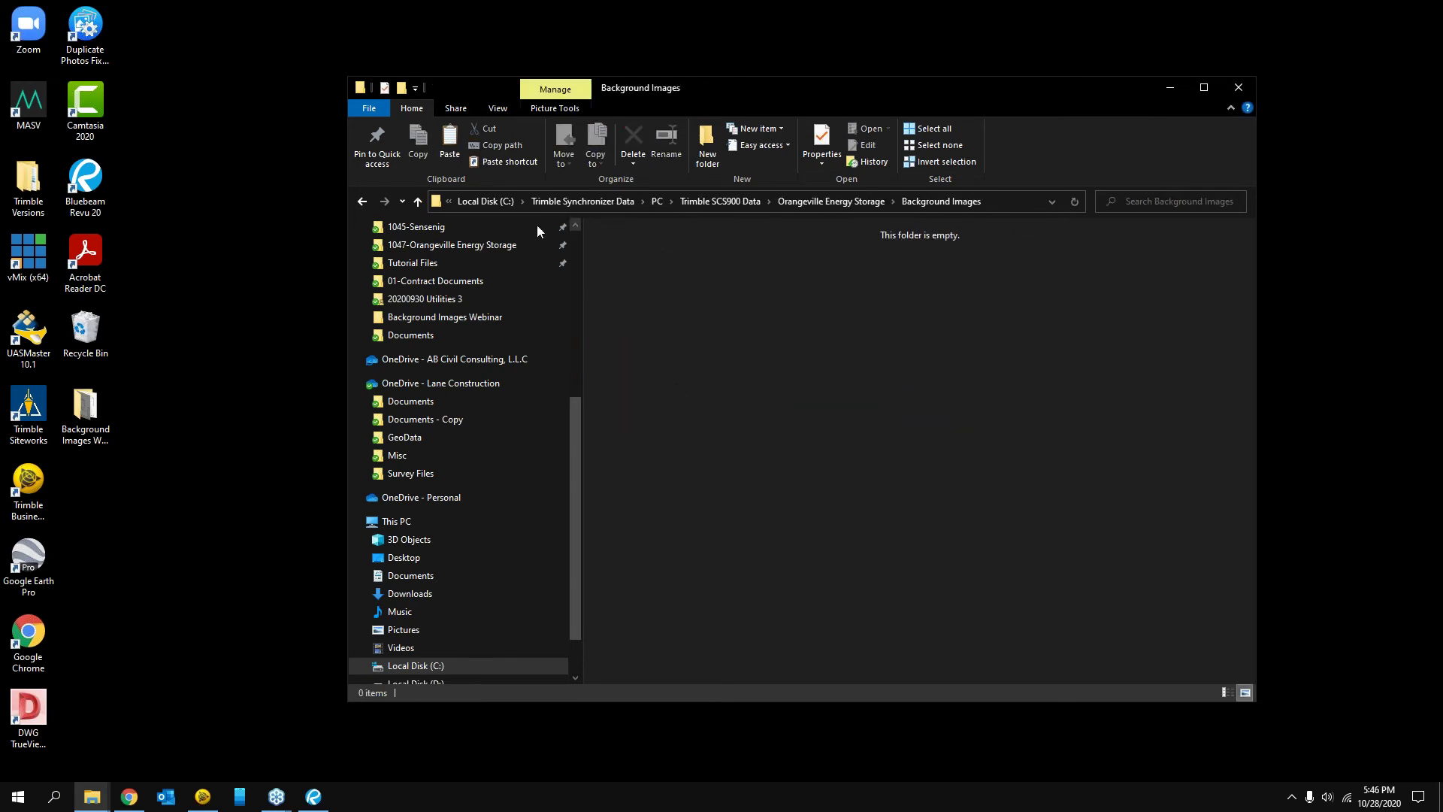
- Return to the Orangeville Energy Storage folder, delete its existing Background Images folder and check the remaining site folders and files
left_click(362, 200)
key("Delete")
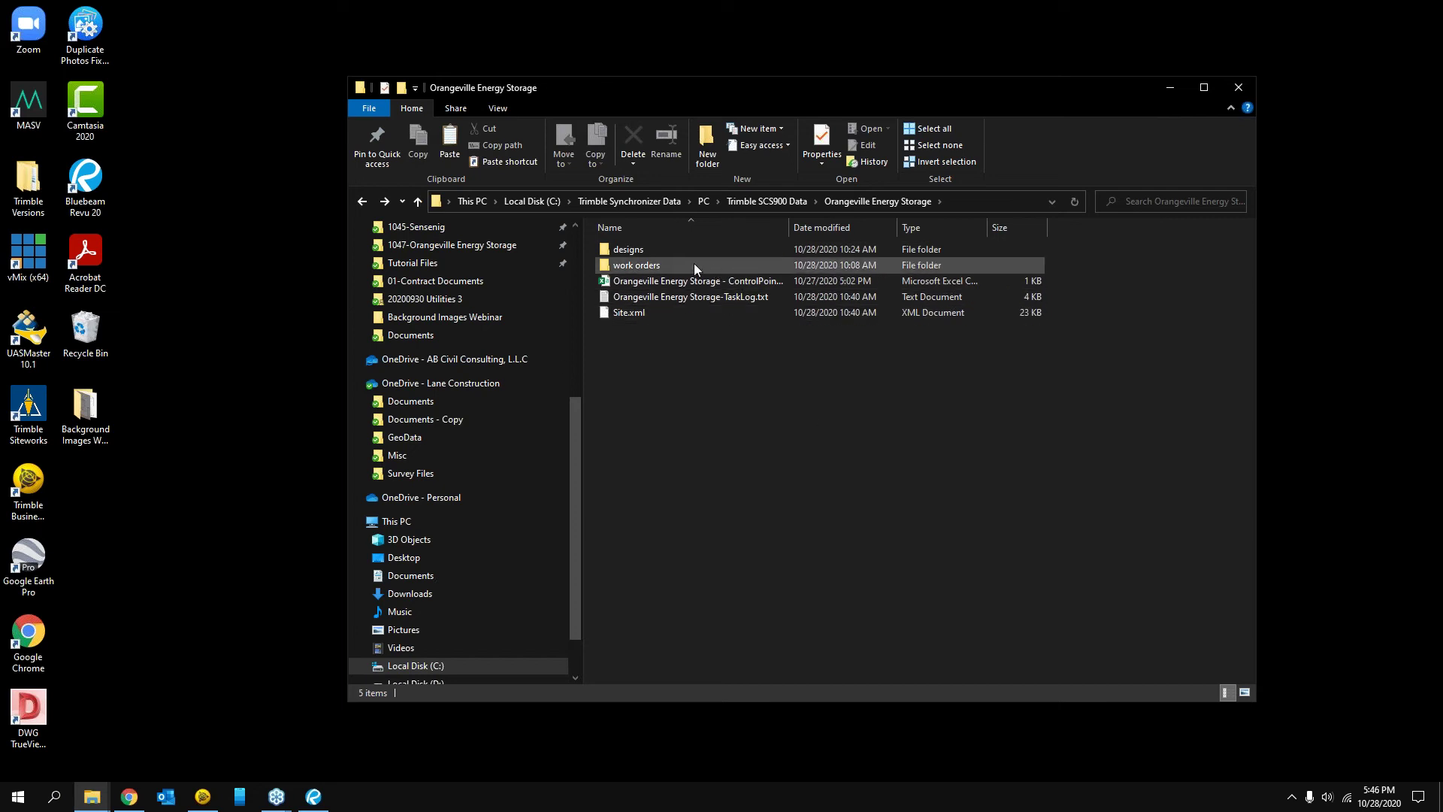
left_click(656, 263)
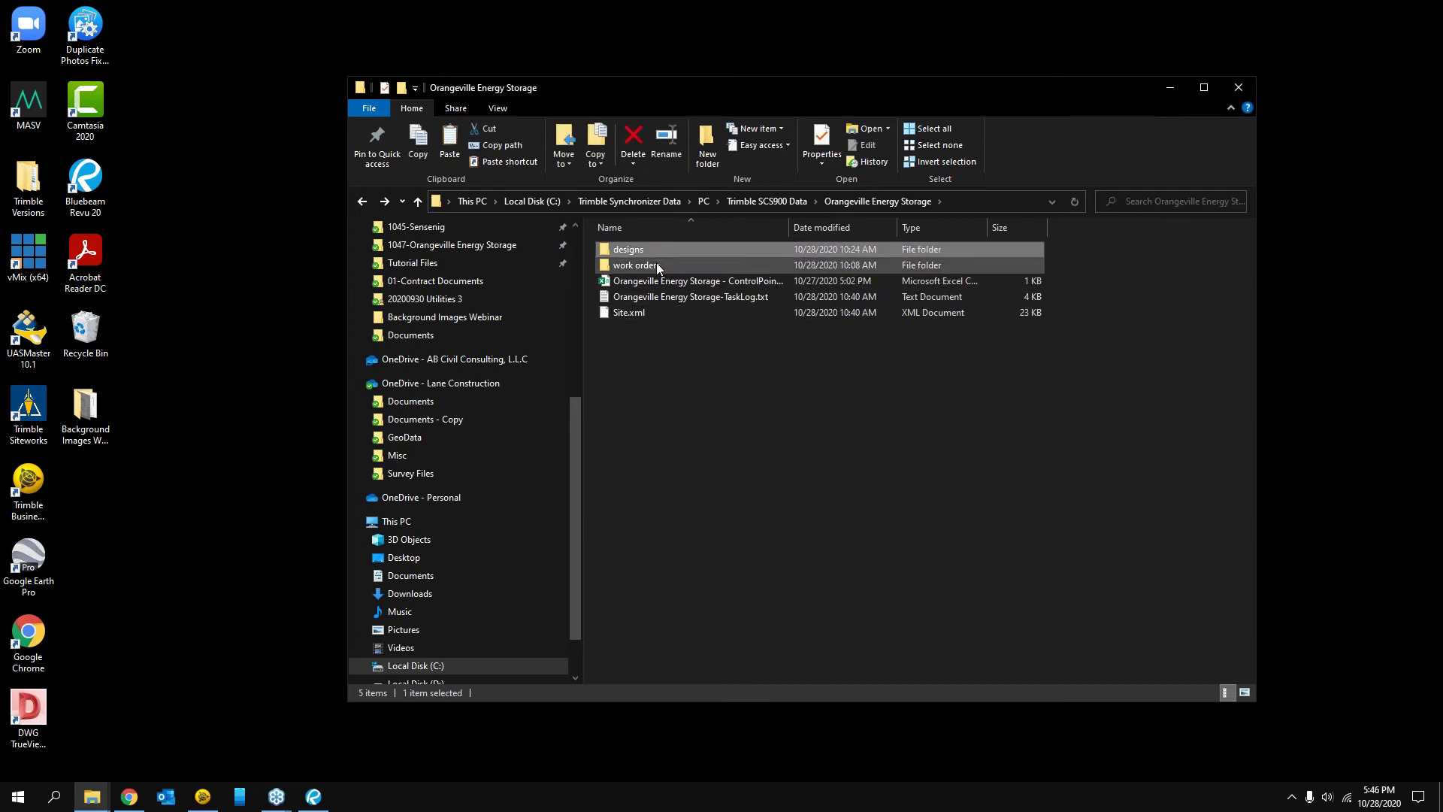
left_click(683, 295)
left_click(679, 314)
left_click(702, 361)
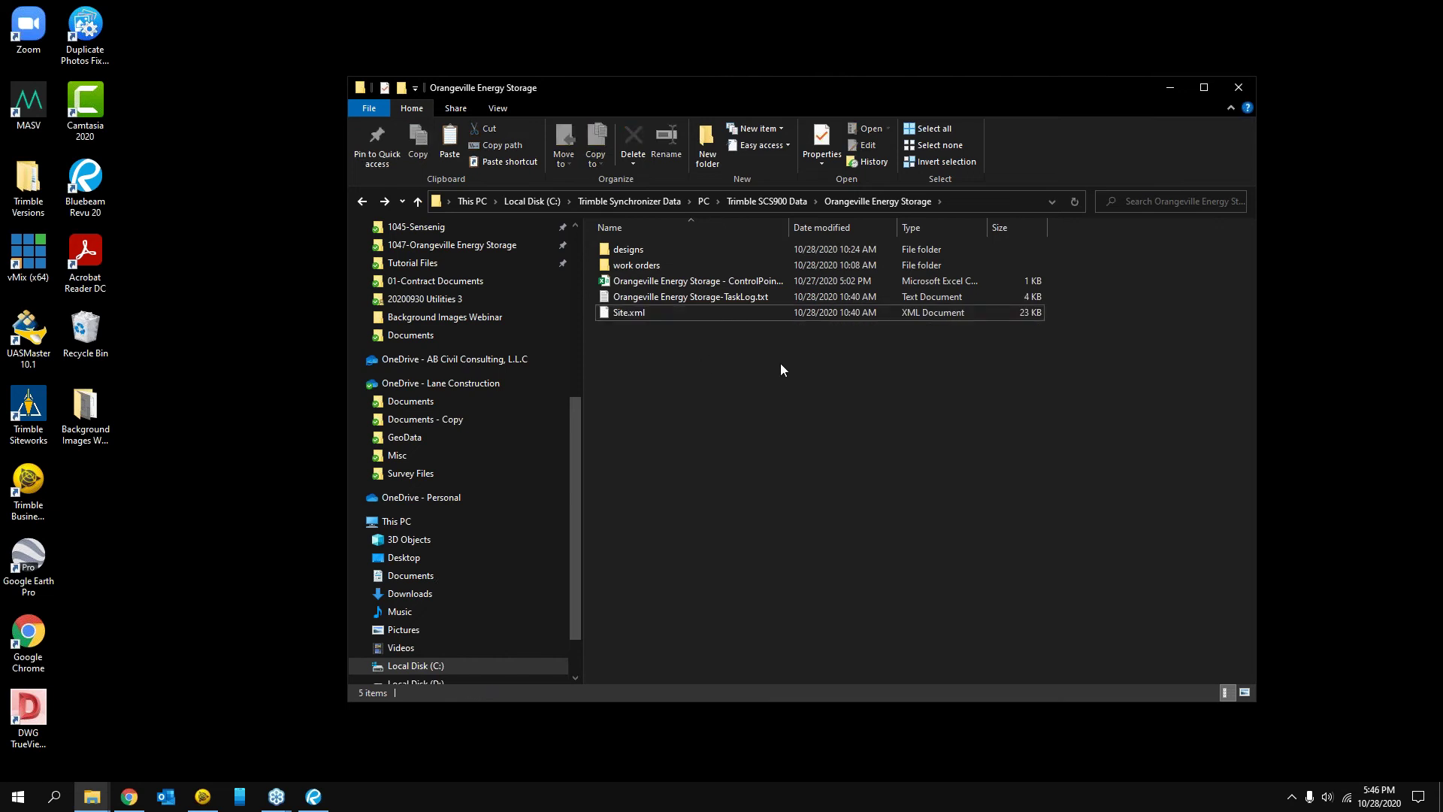
- Create a new folder named Background Images inside the Orangeville Energy Storage folder
left_click(707, 146)
type("Background Images")
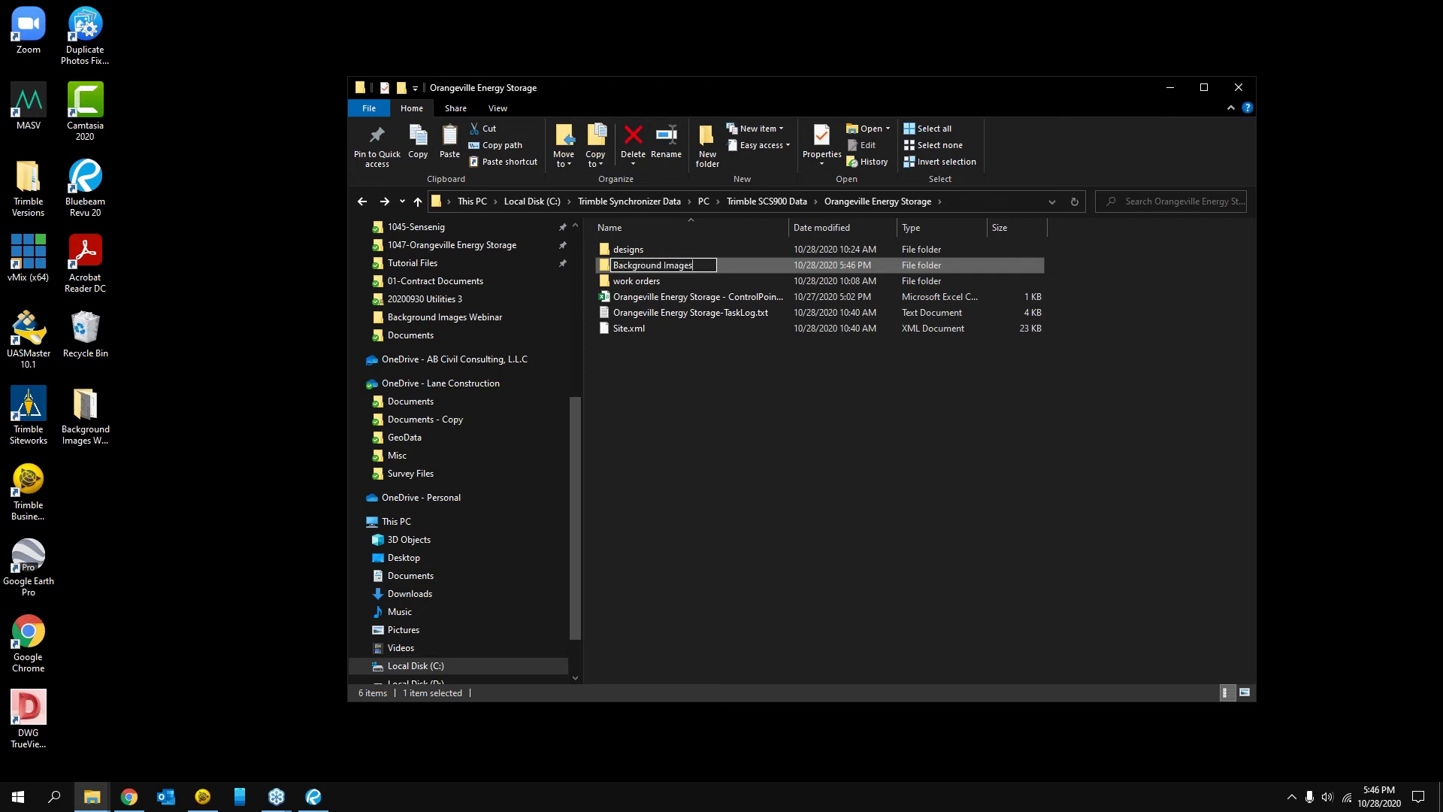
left_click(739, 290)
- Paste the copied Grading Plan and Site Plan GIF and GFW files into the new Background Images folder
double_click(711, 254)
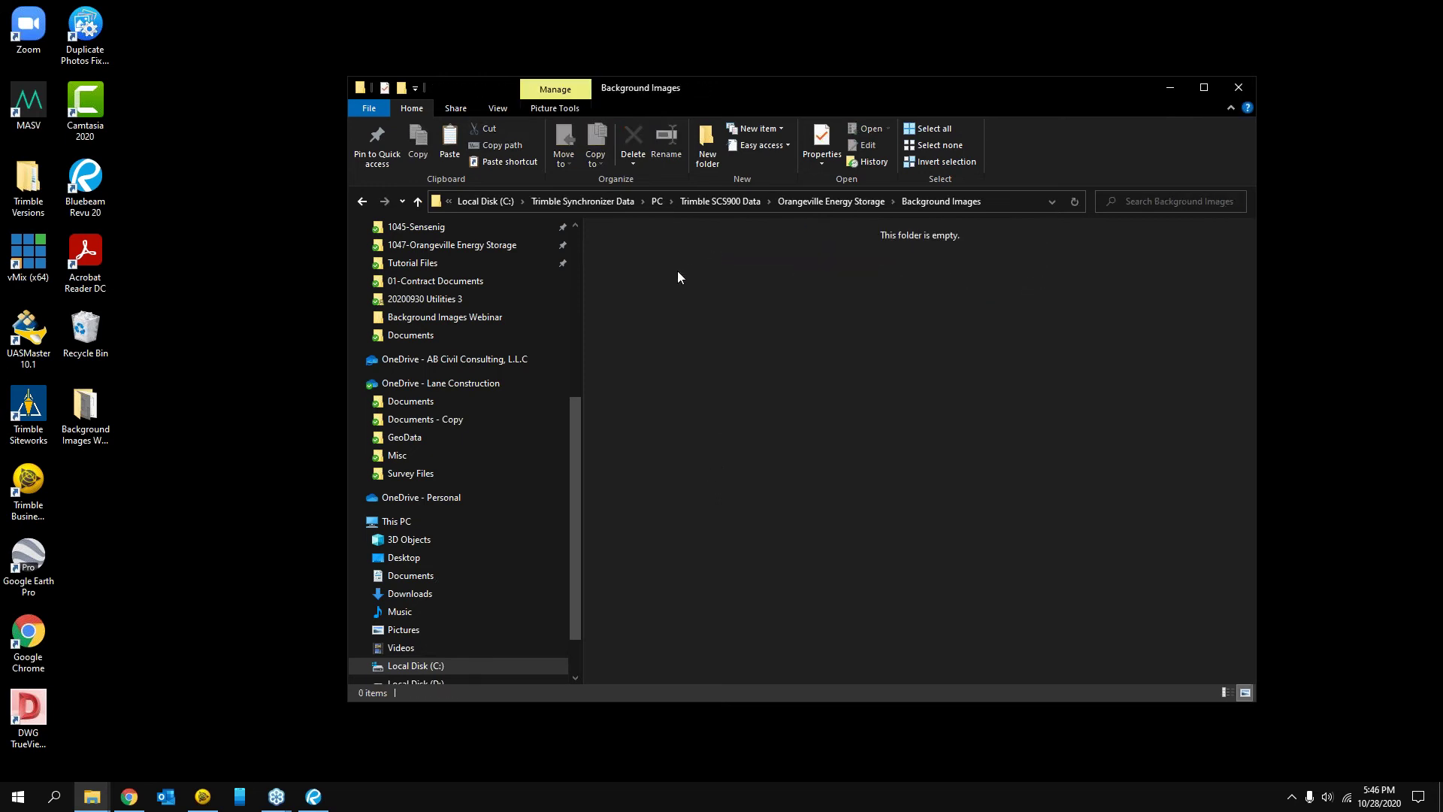
right_click(593, 293)
left_click(687, 400)
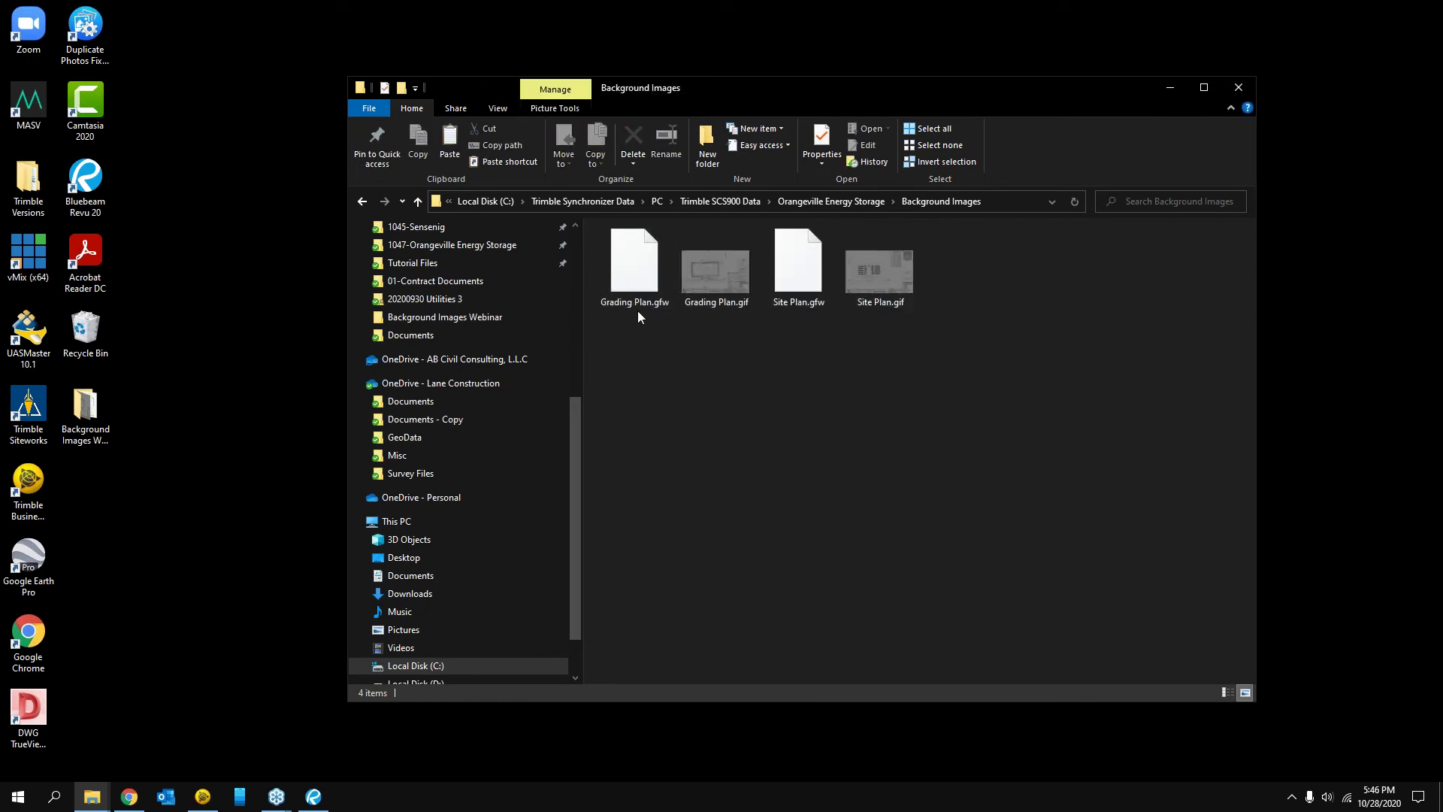
left_click(723, 291)
left_click(627, 288)
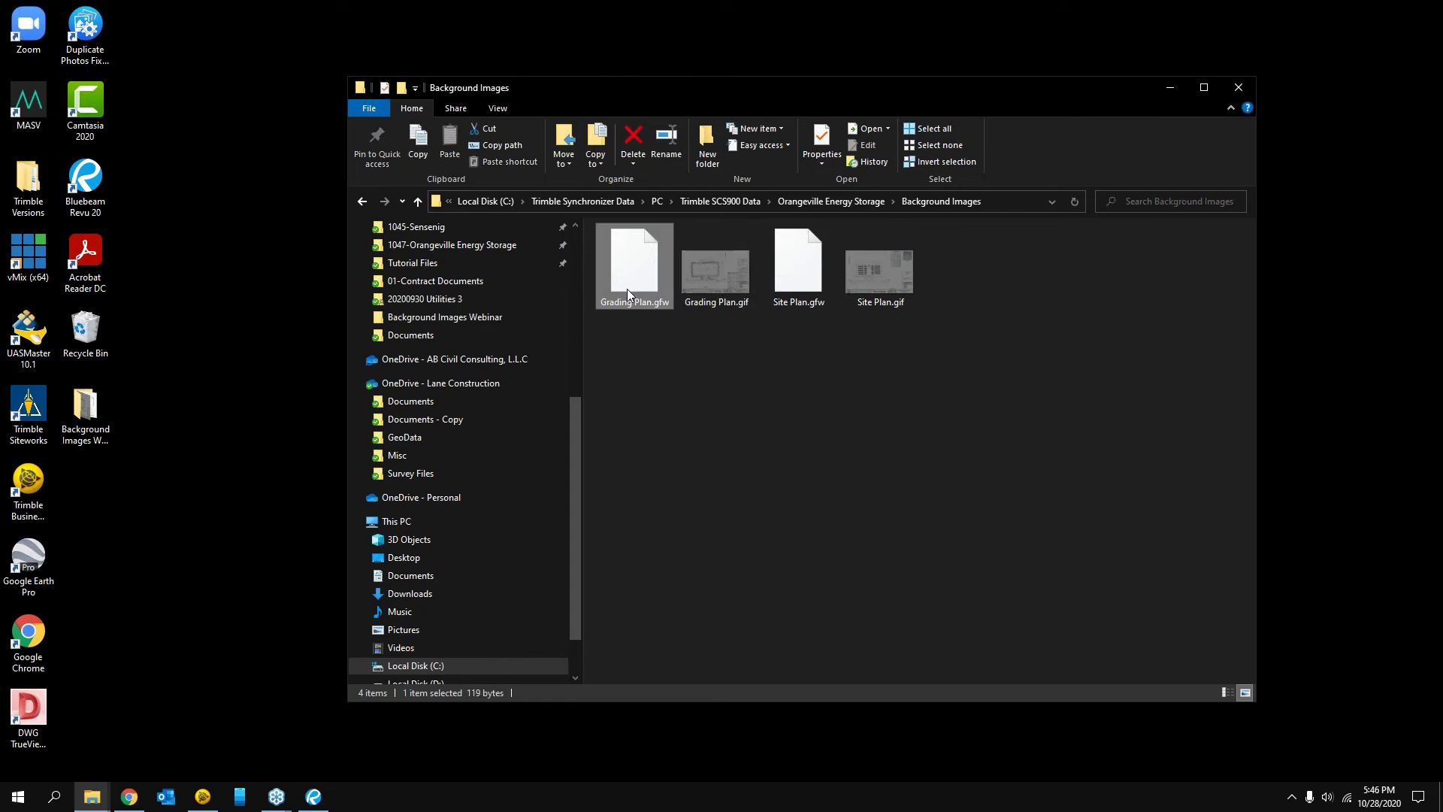
left_click(693, 363)
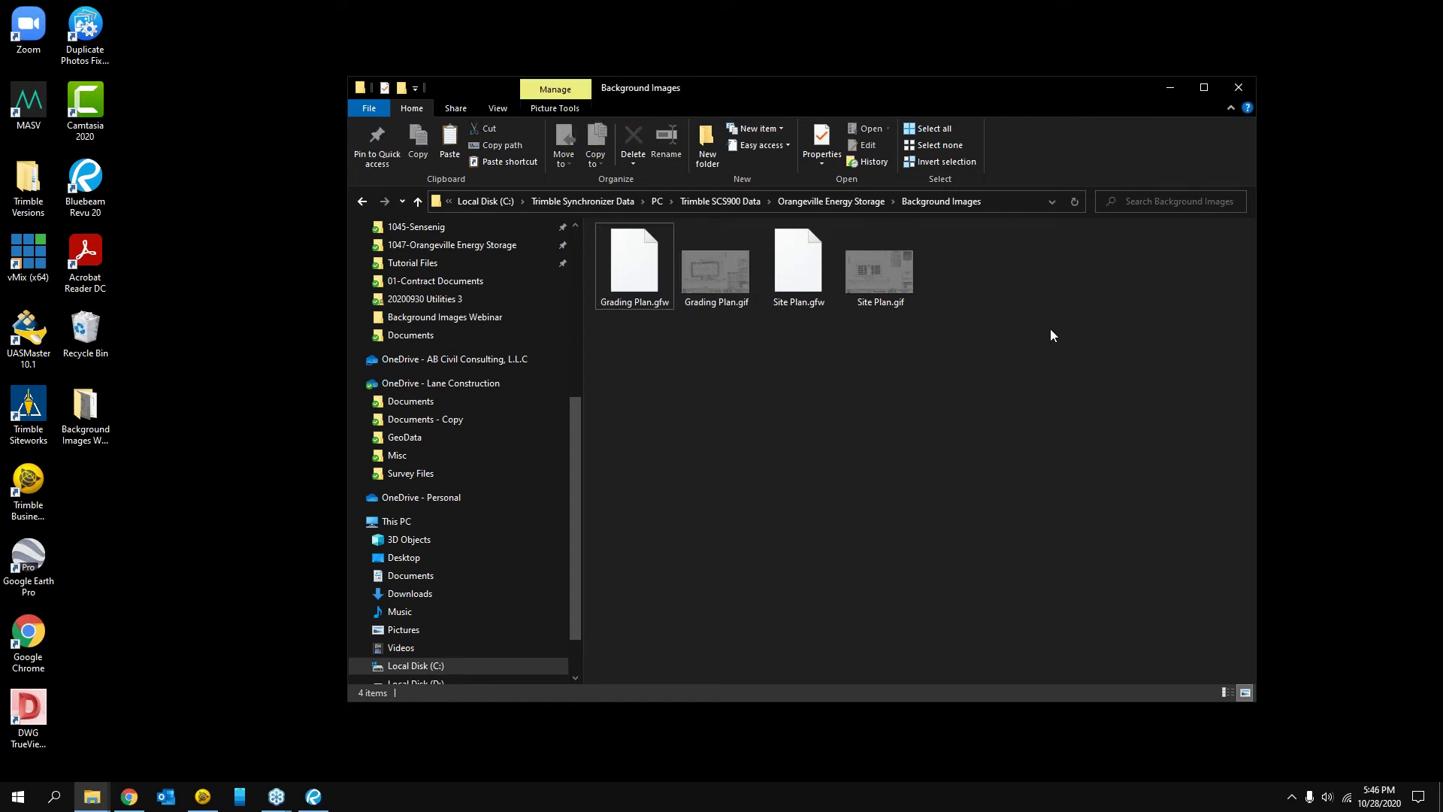
- Launch Trimble Siteworks and acknowledge the emulation mode notice
left_click_drag(818, 97, 793, 102)
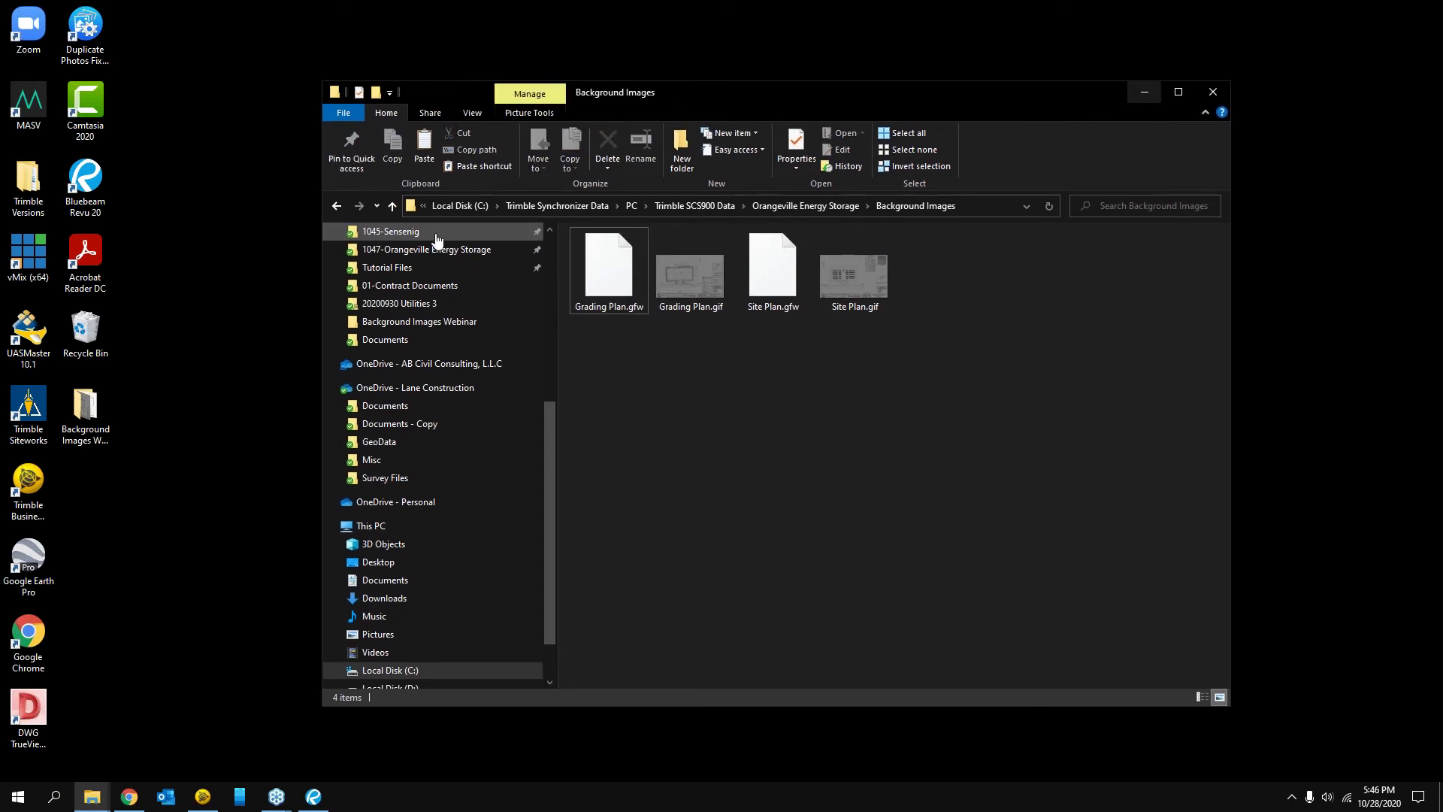
double_click(17, 408)
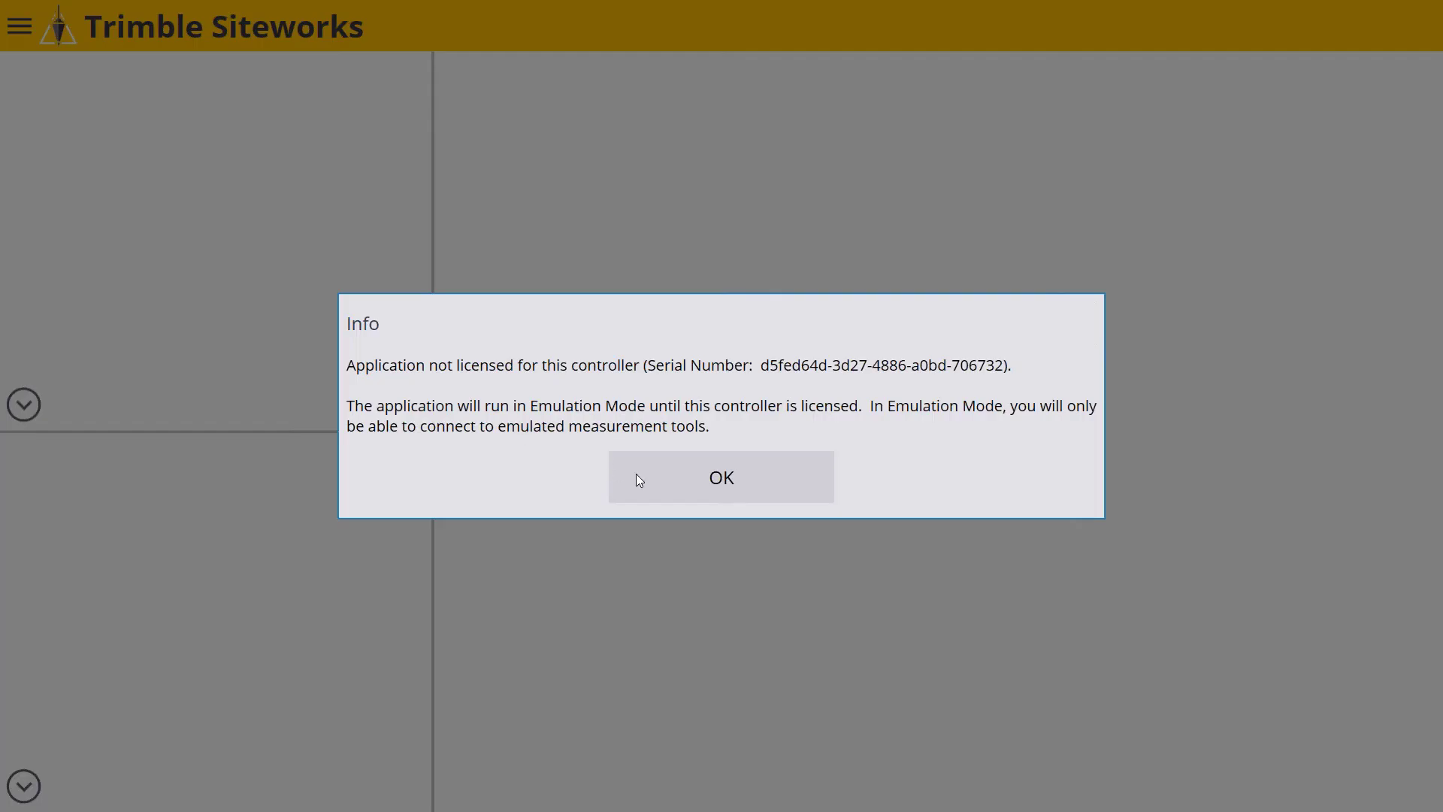
left_click(664, 475)
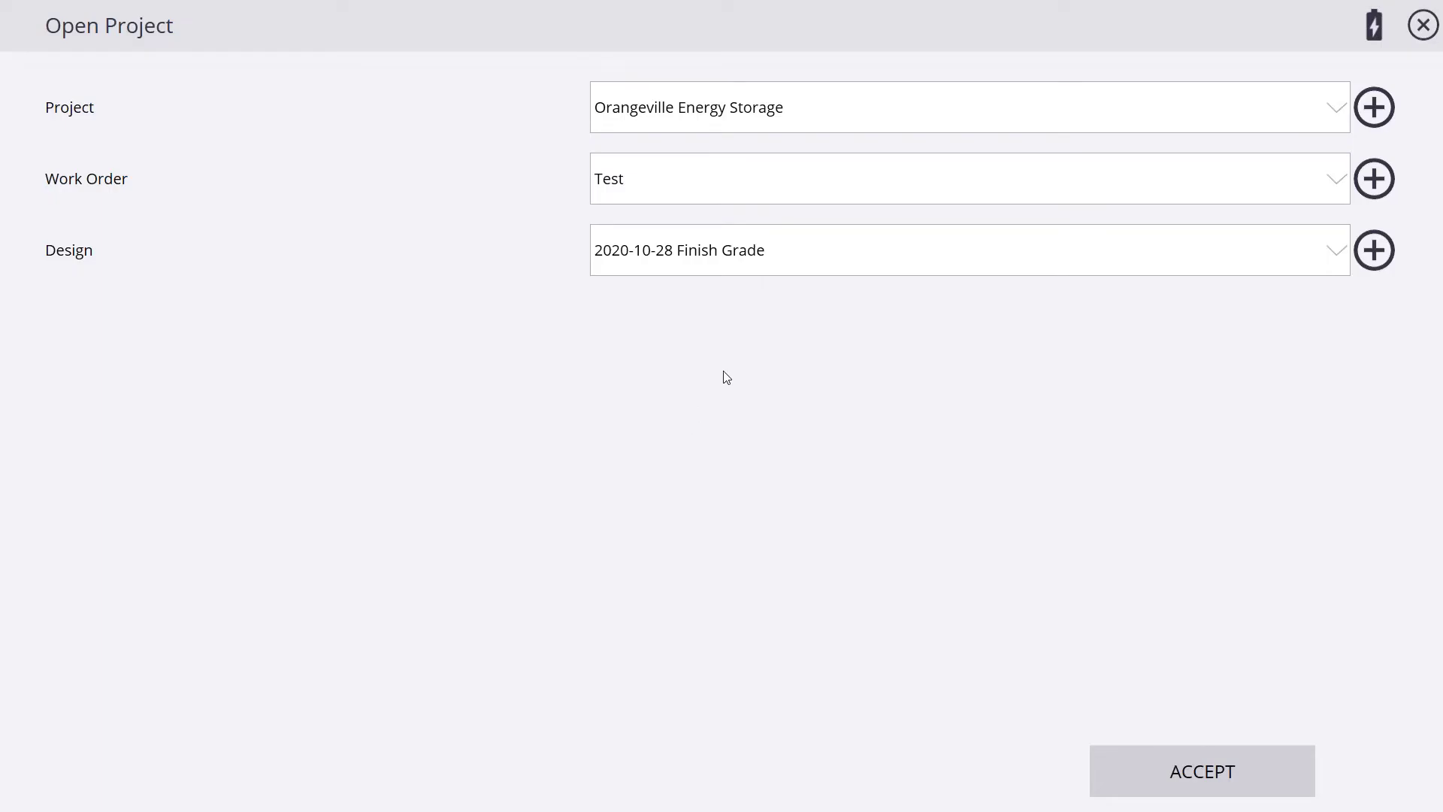
- Open the Orangeville Energy Storage project with work order Test and design 2020-10-28 Finish Grade
left_click(700, 109)
left_click(522, 120)
left_click(680, 263)
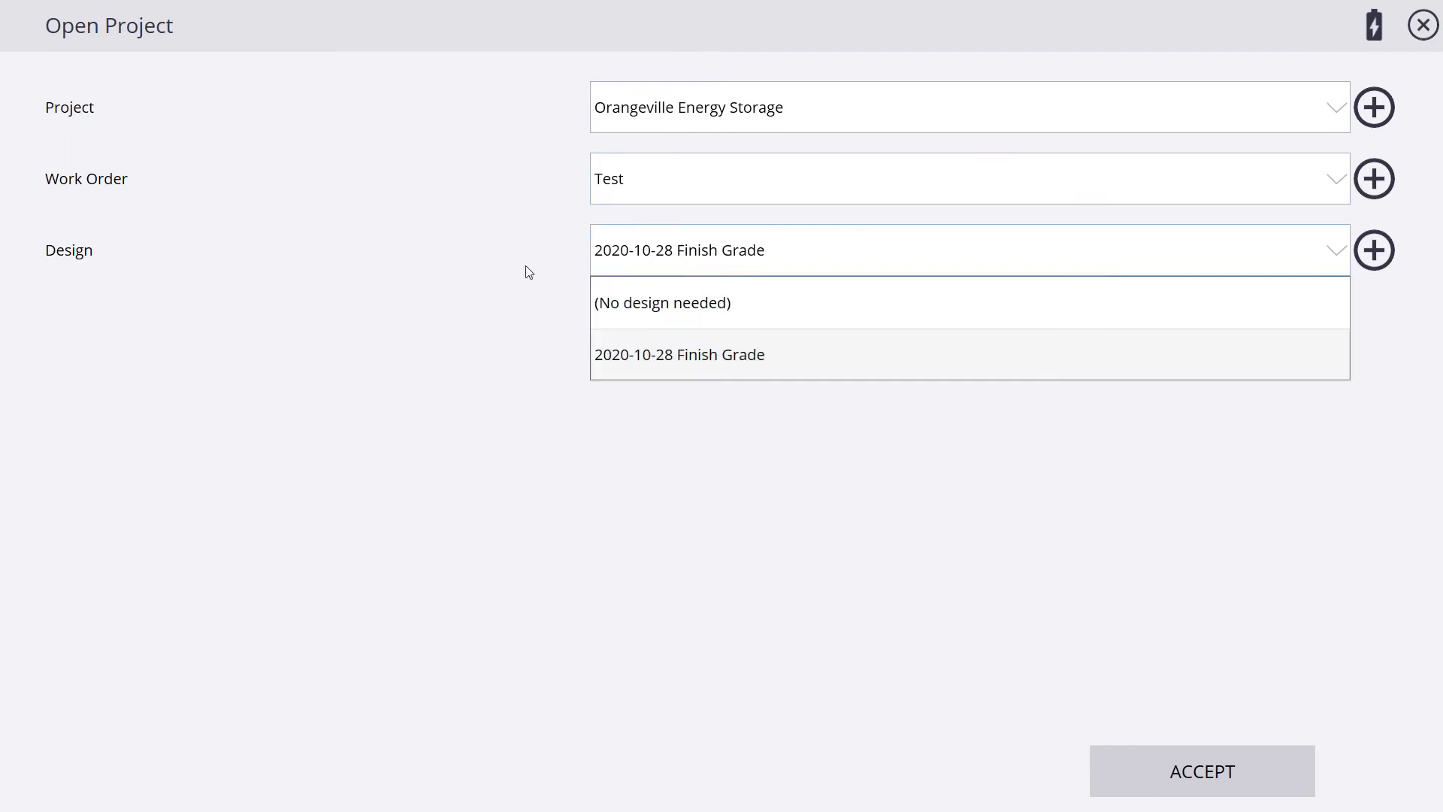
left_click(638, 356)
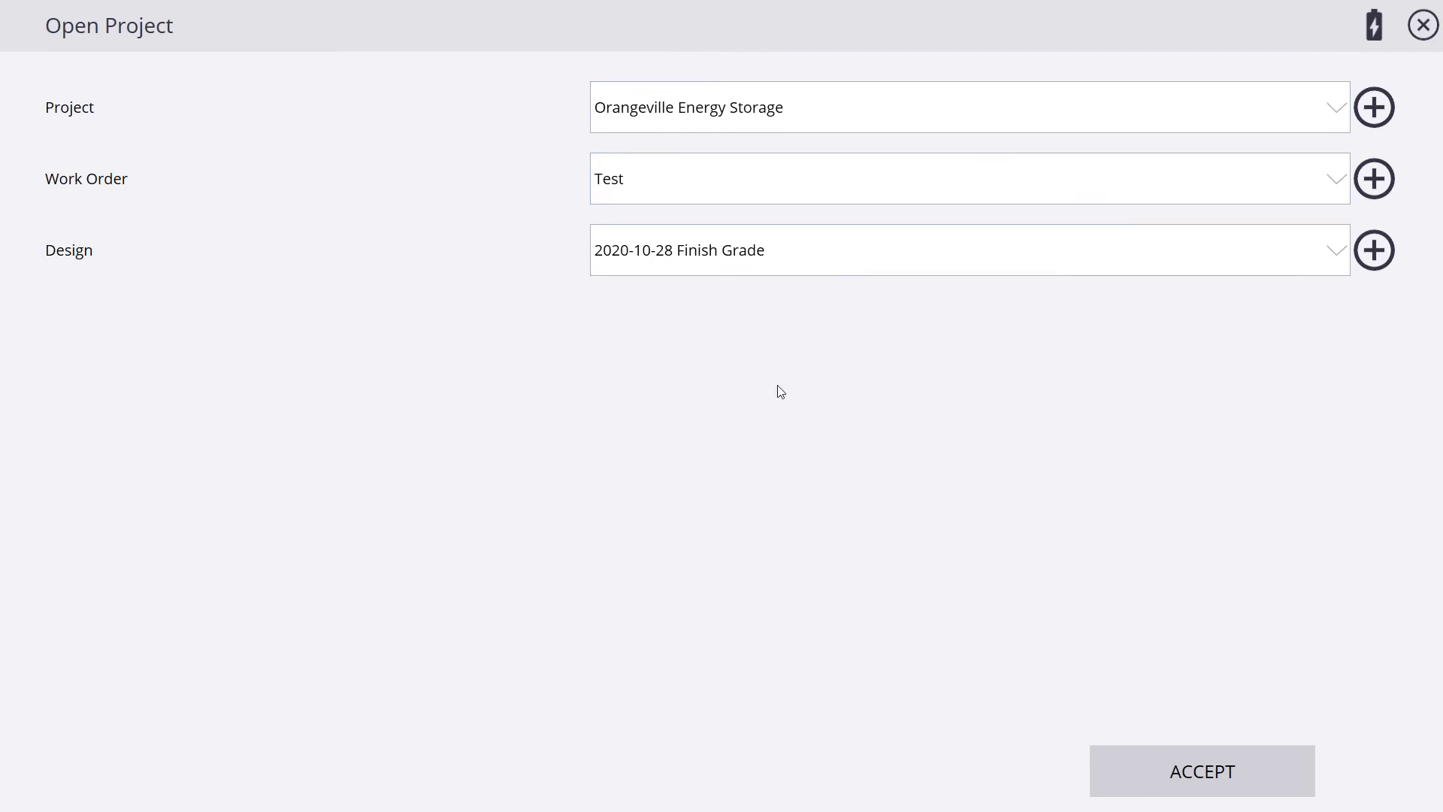
left_click(1188, 771)
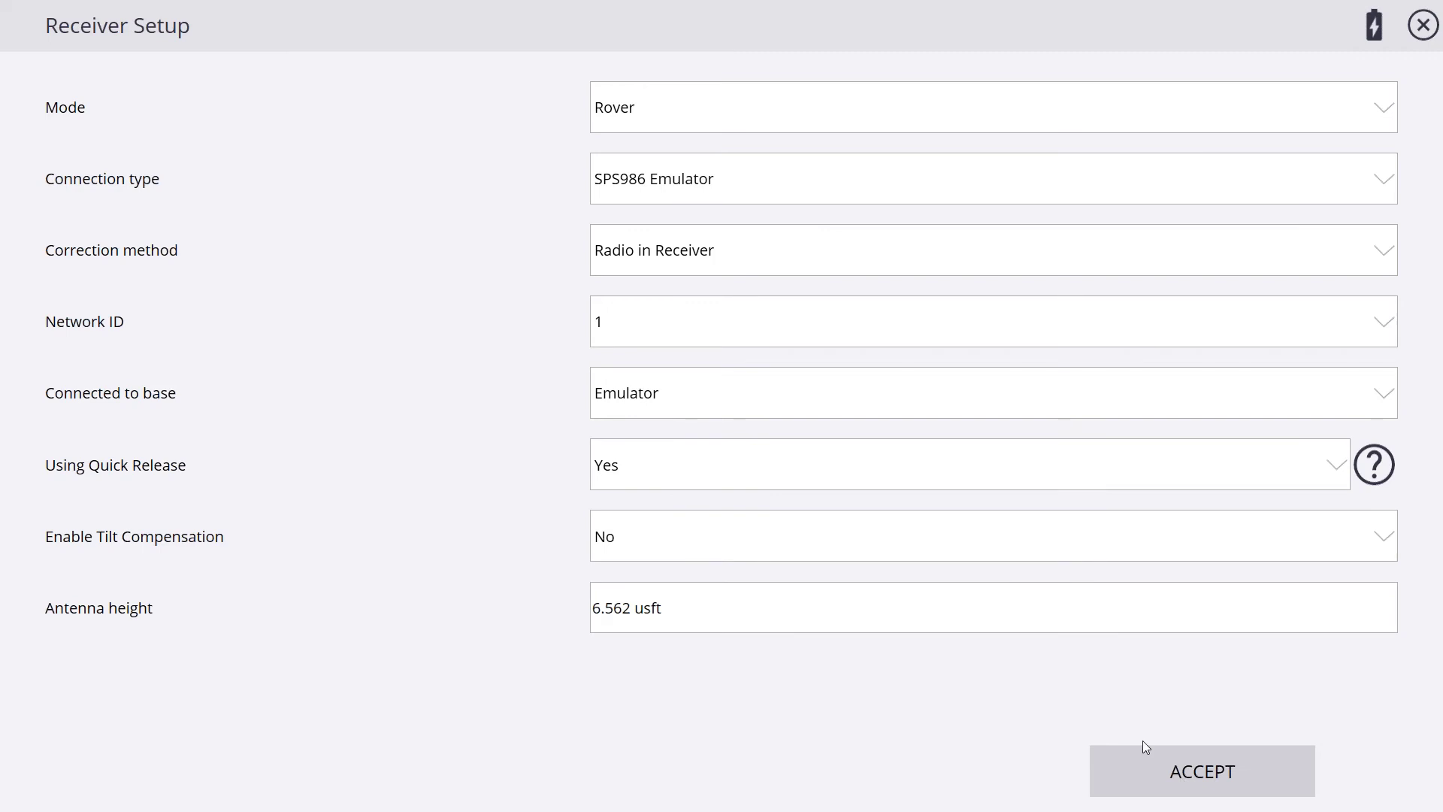
- Accept the rover receiver setup with the SPS986 Emulator and decline calibrating the project
left_click(1143, 763)
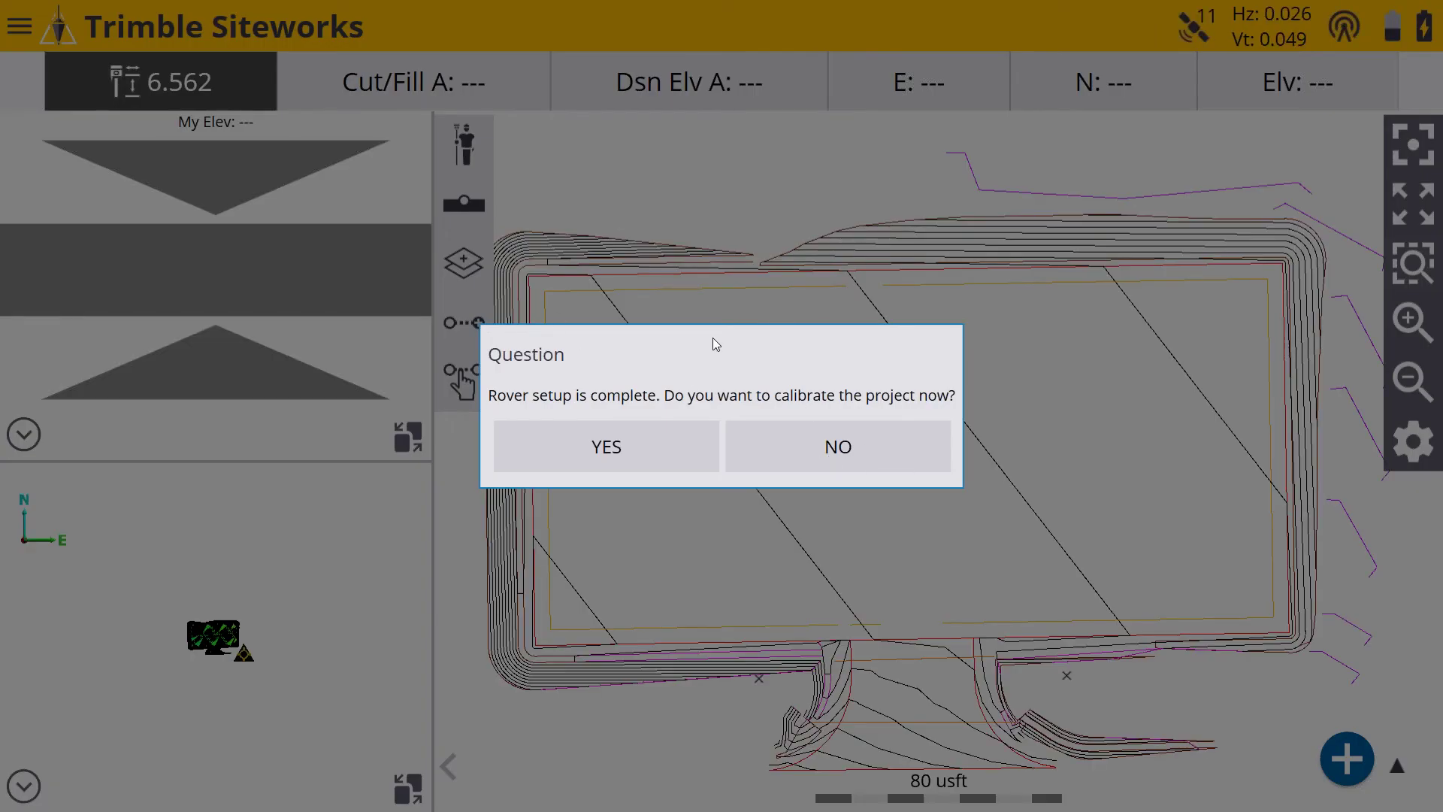
left_click(812, 434)
- Examine the finish grade design linework on the map, from the site entrance area out to the whole pad
left_click_drag(926, 511, 985, 451)
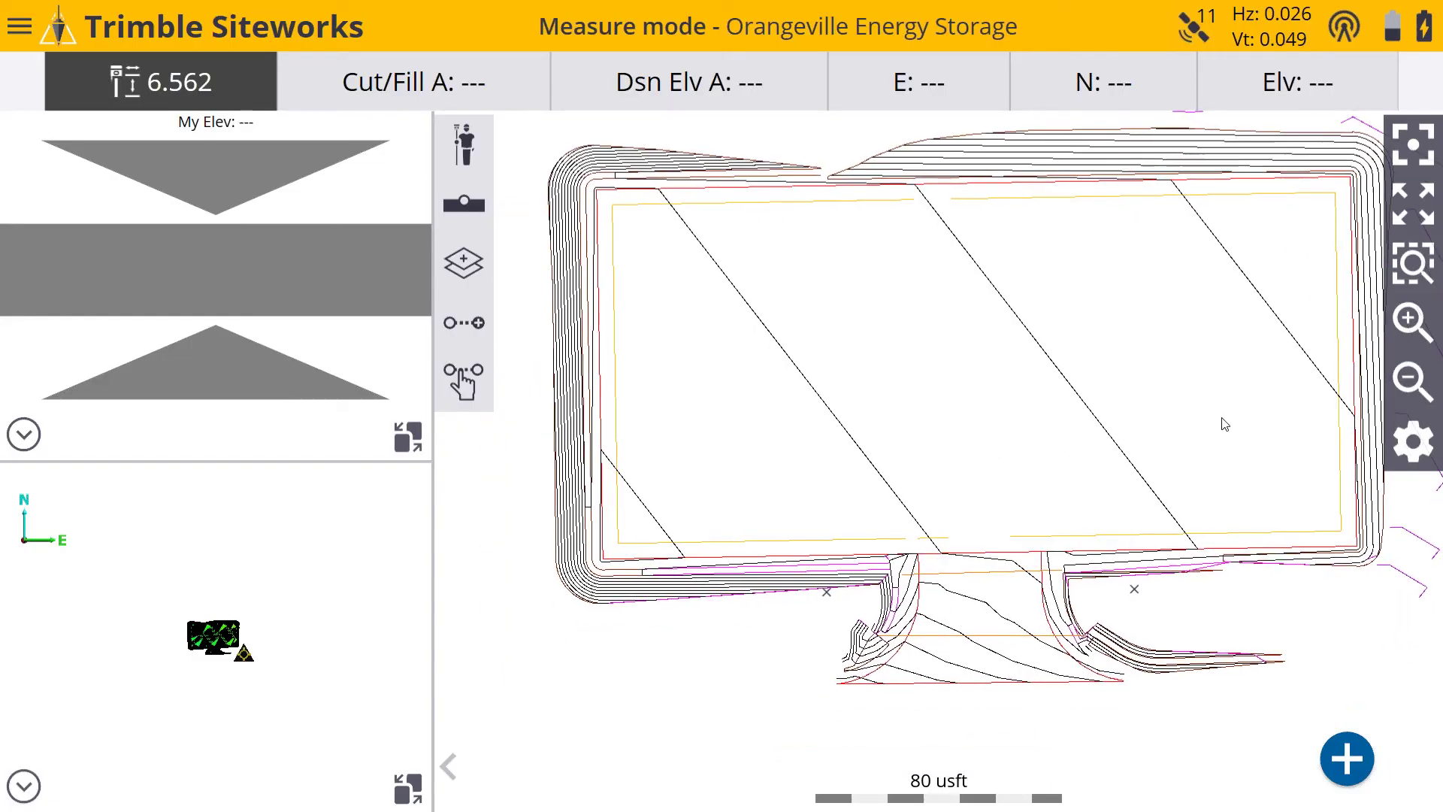
left_click(1417, 331)
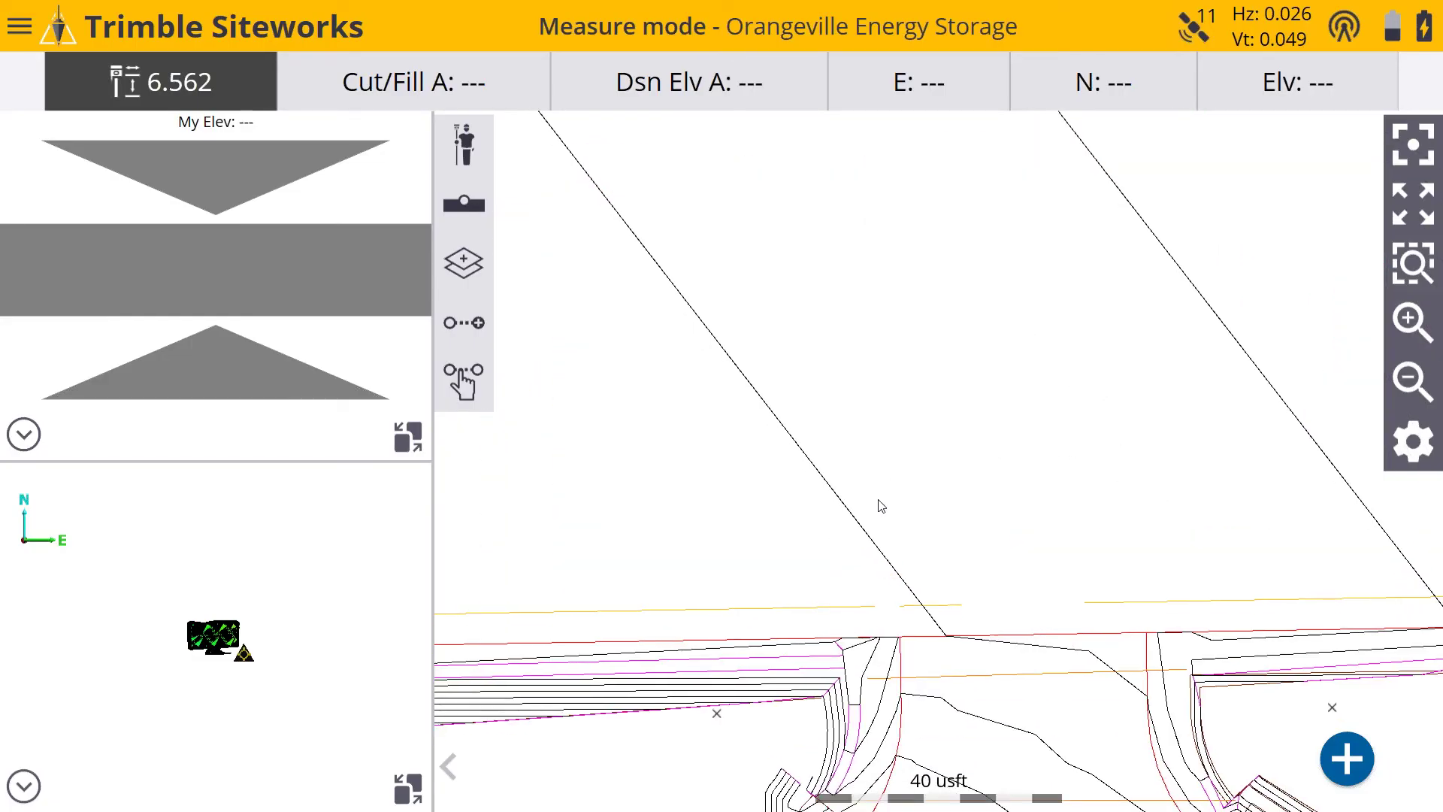
left_click_drag(831, 548, 912, 542)
left_click_drag(1131, 539, 959, 551)
left_click_drag(1089, 529, 835, 522)
left_click_drag(1043, 372, 937, 422)
left_click(1411, 379)
left_click_drag(986, 354, 1195, 376)
left_click(1411, 380)
left_click_drag(1183, 612, 1144, 606)
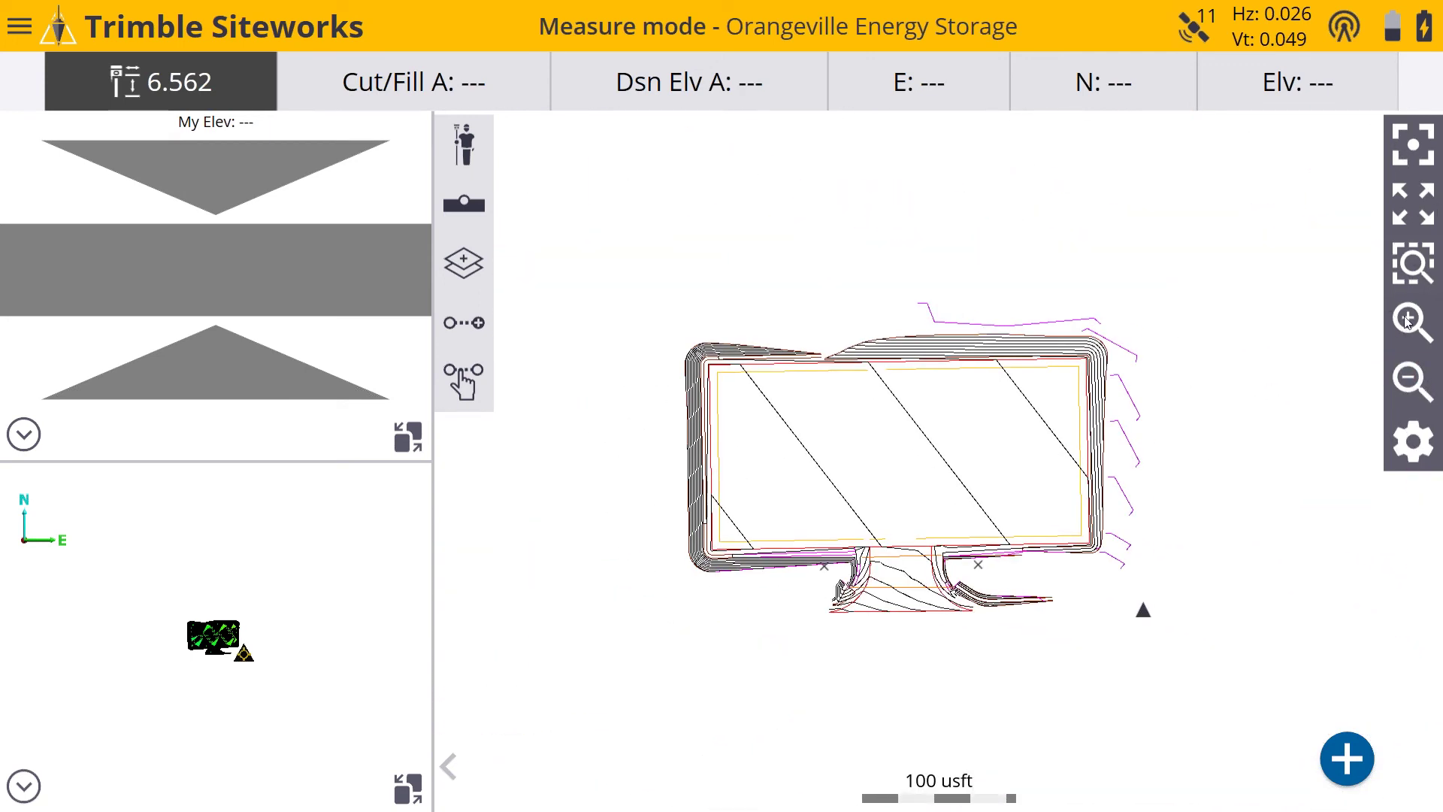
left_click(1413, 319)
mouse_move(1189, 364)
left_mouse_down()
mouse_move(1126, 360)
mouse_move(1188, 359)
left_mouse_up()
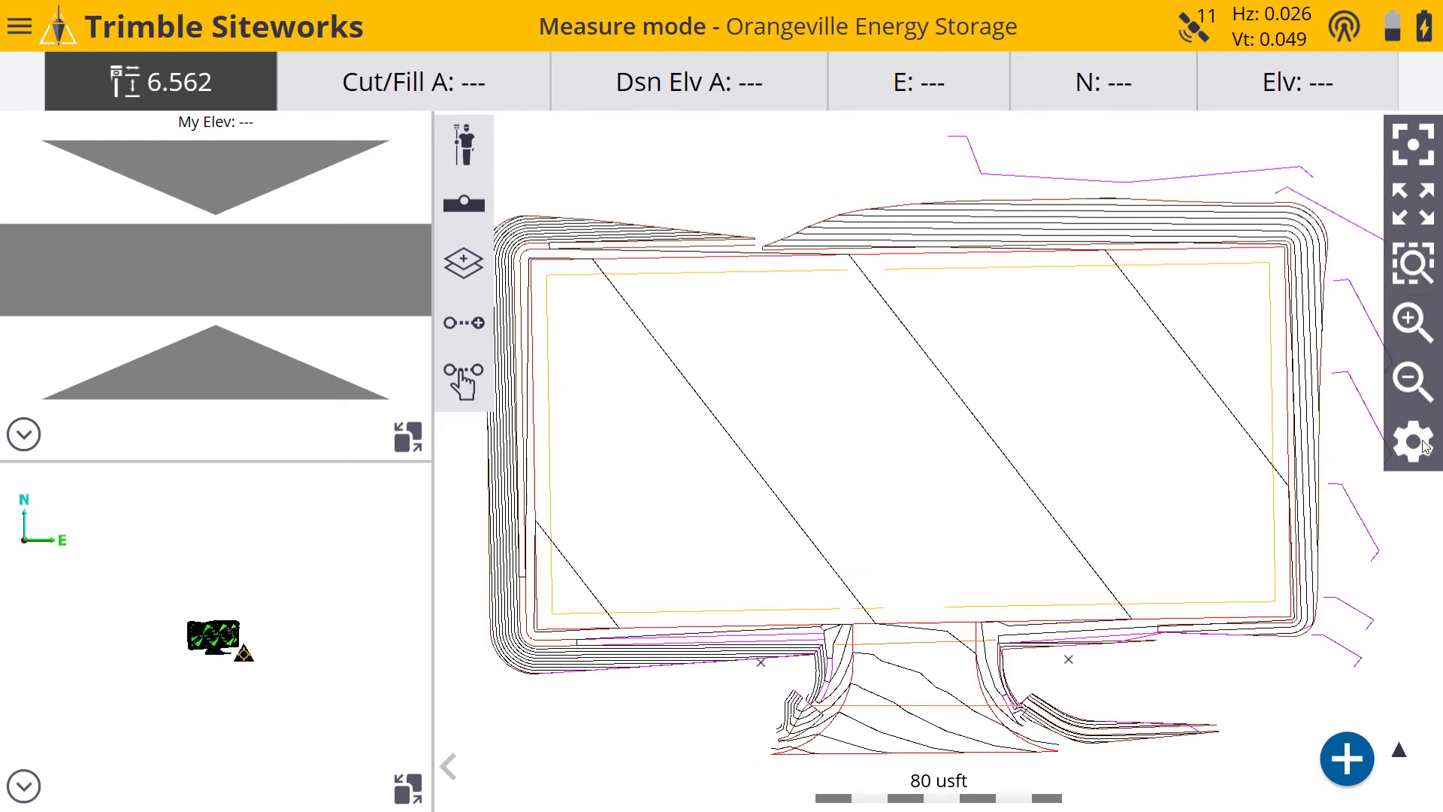
- Turn on the background image display in the map options and keep the image transparency at 100%
left_click(1424, 447)
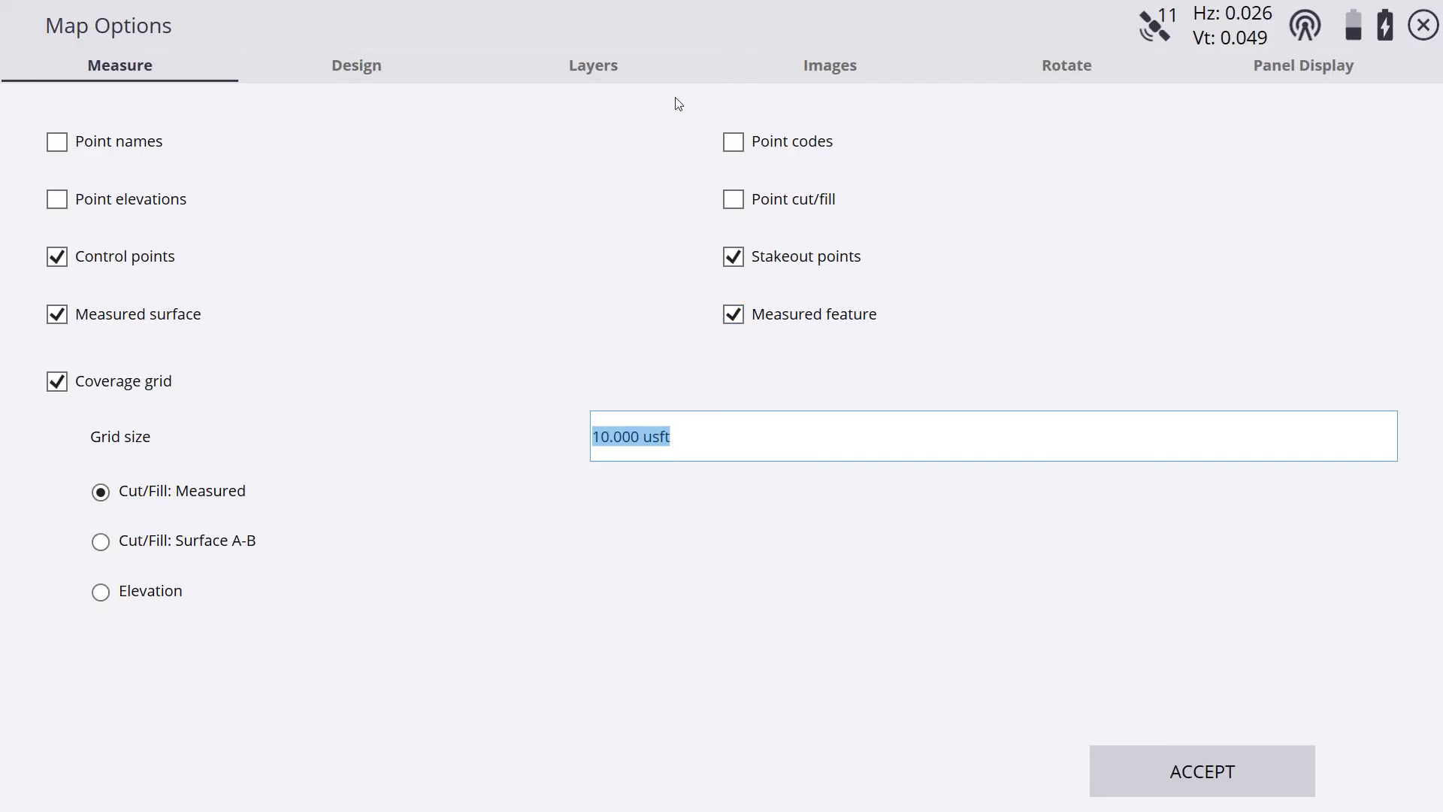
left_click(827, 72)
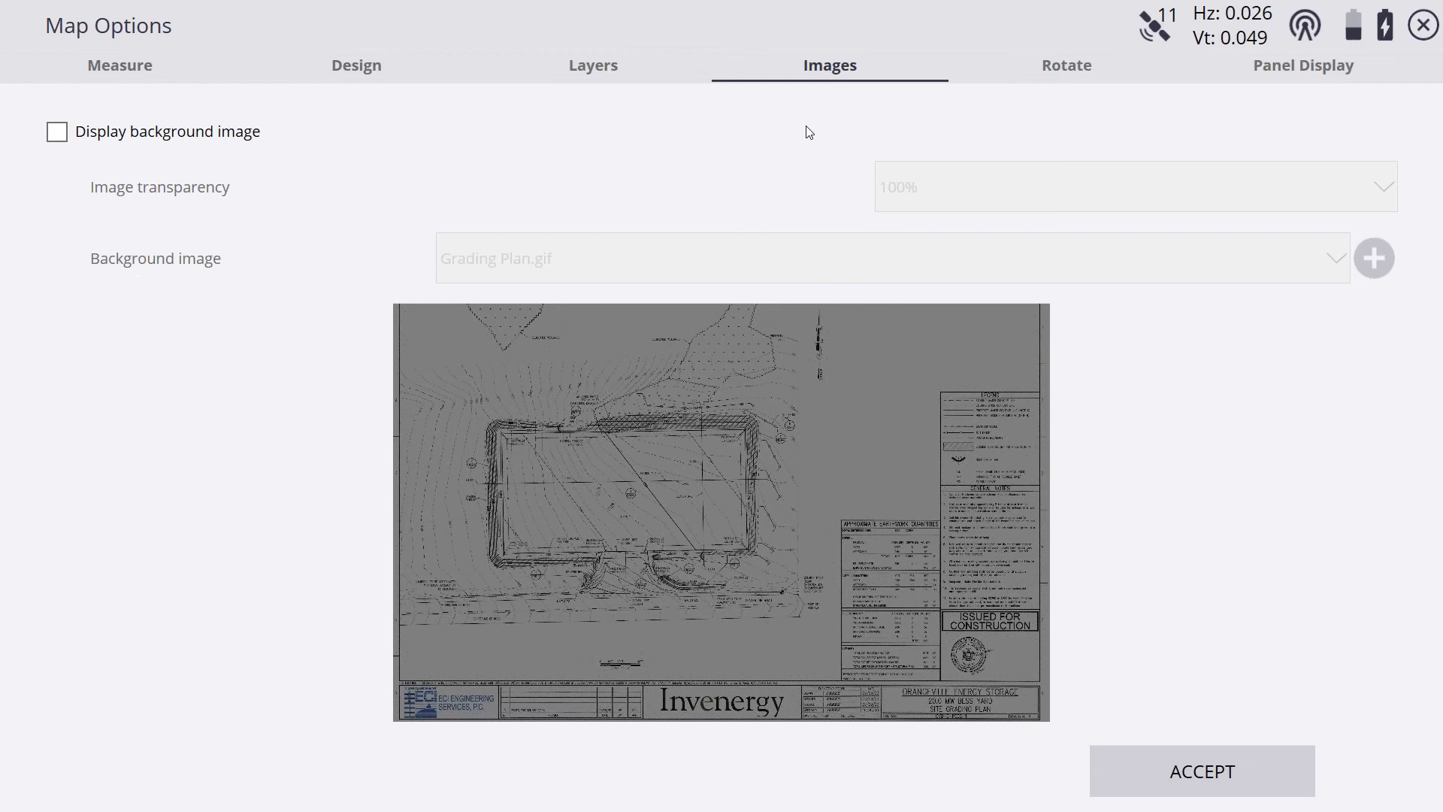
left_click(59, 135)
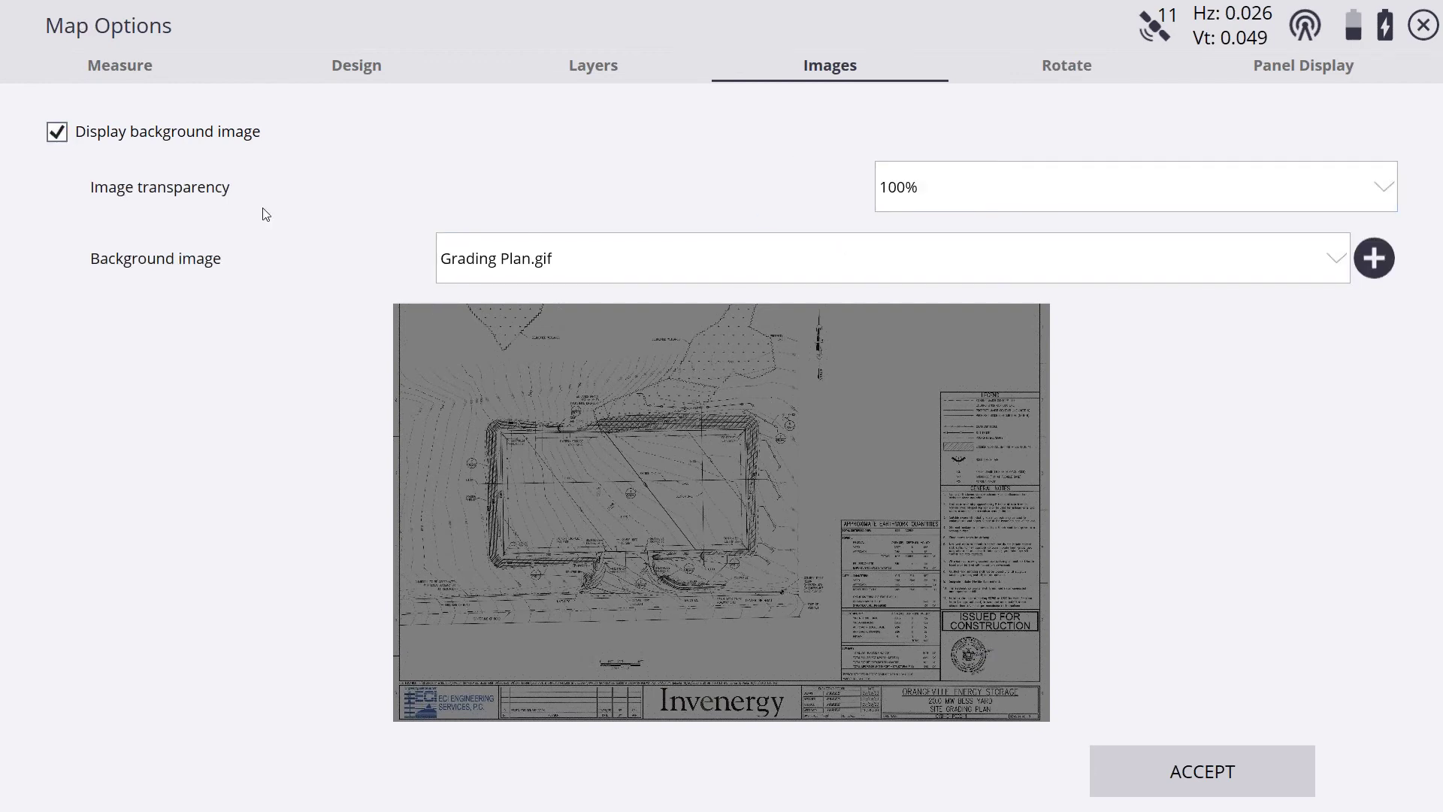
left_click(1126, 203)
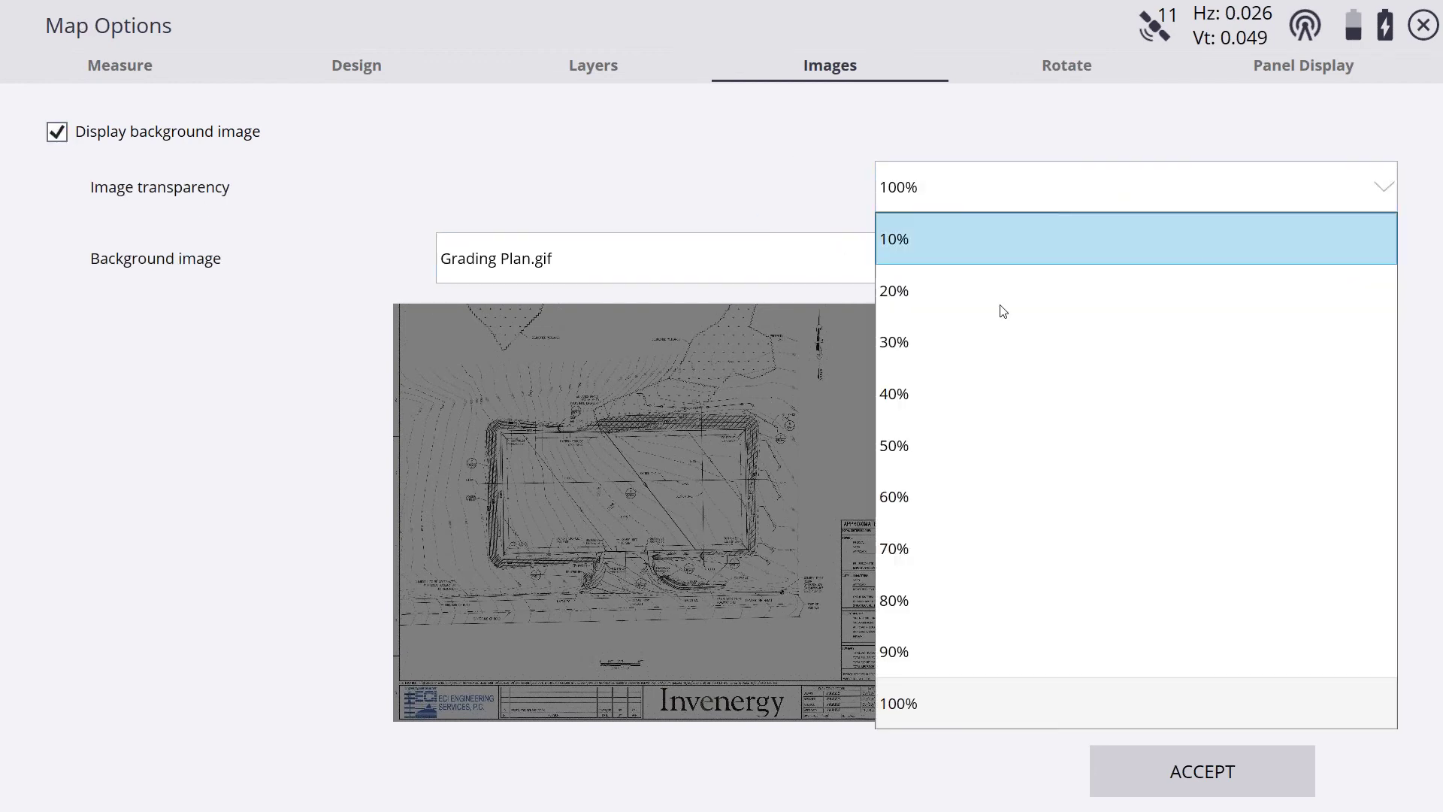
left_click(982, 713)
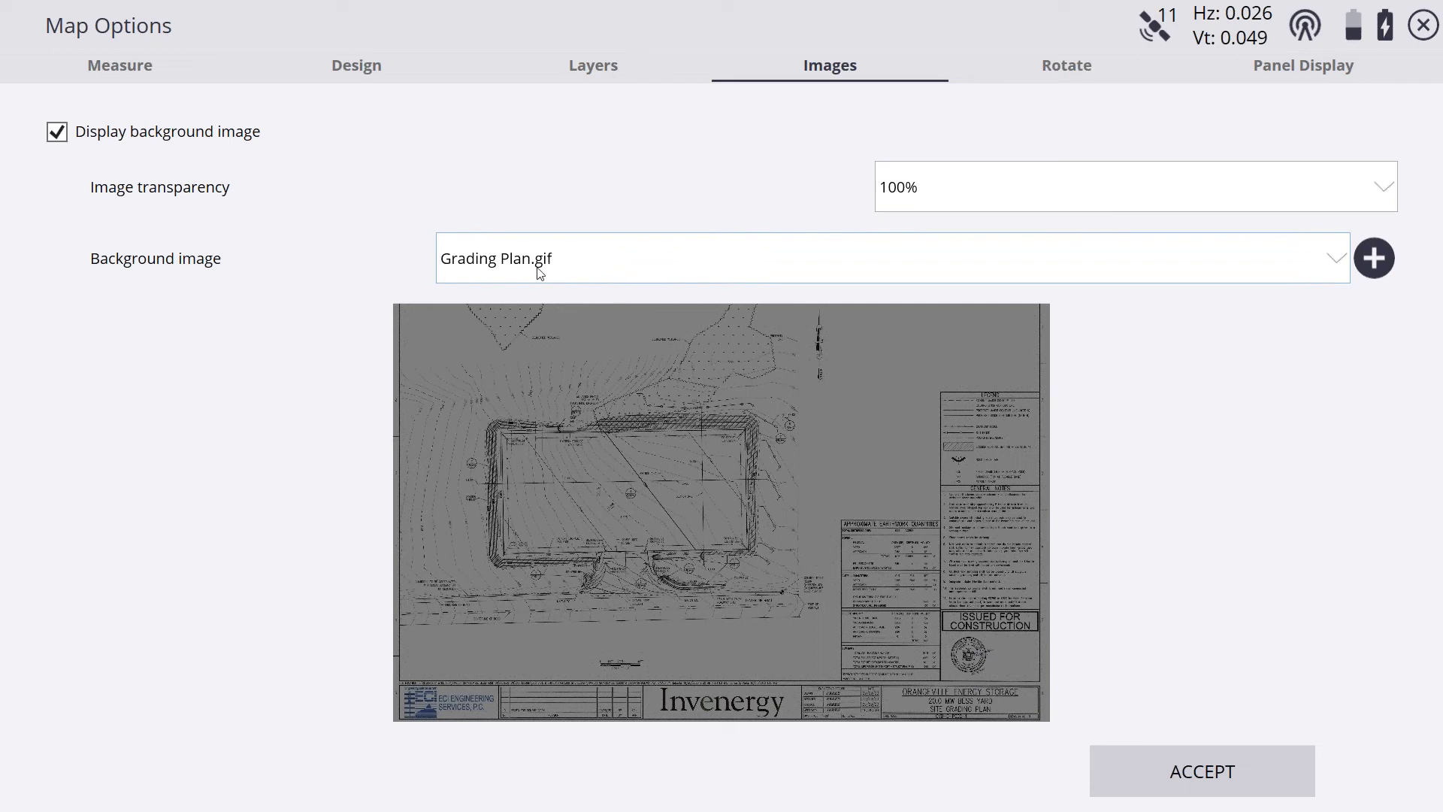
- Choose Site Plan.gif as the background image and apply the map options
left_click(493, 267)
left_click(258, 268)
left_click(506, 271)
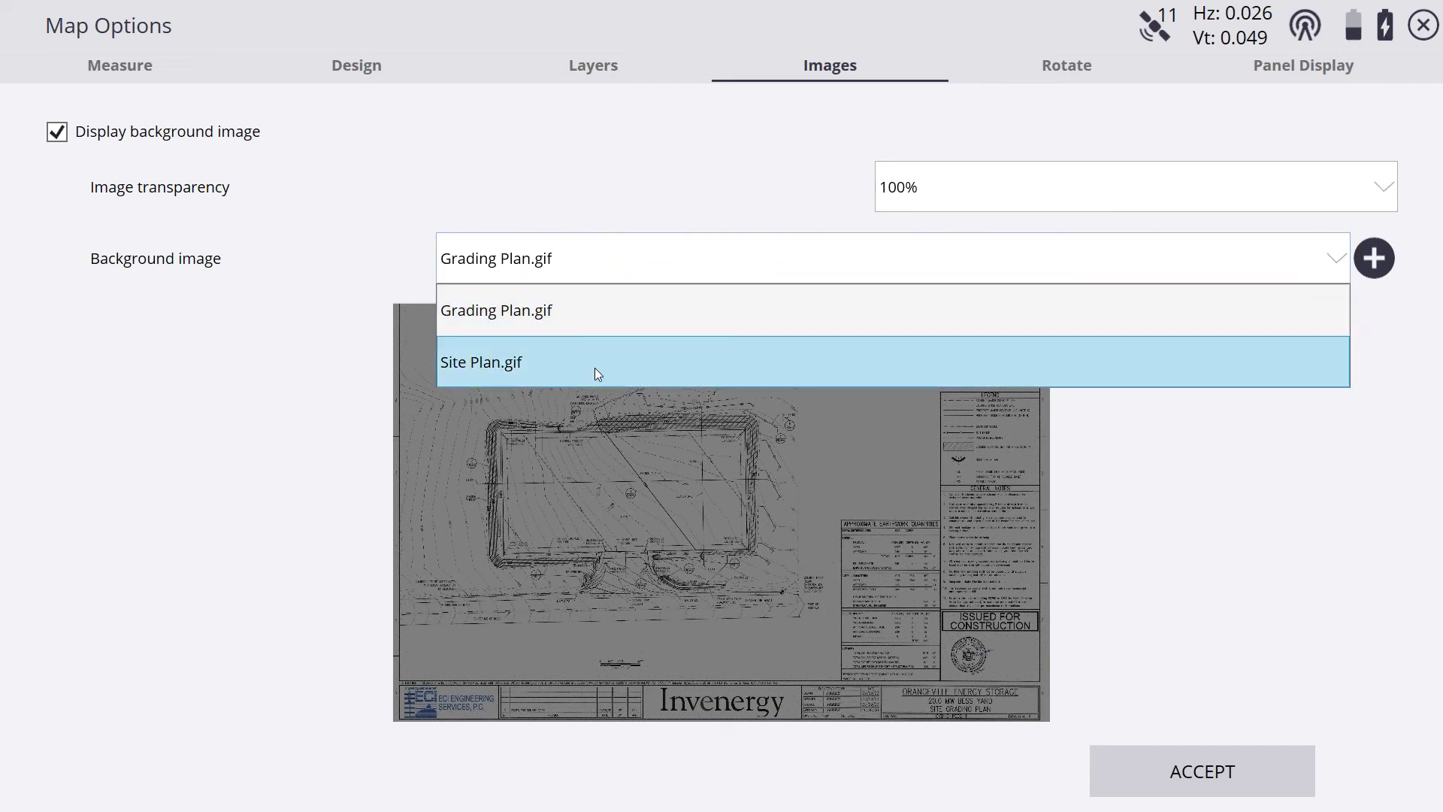
left_click(624, 361)
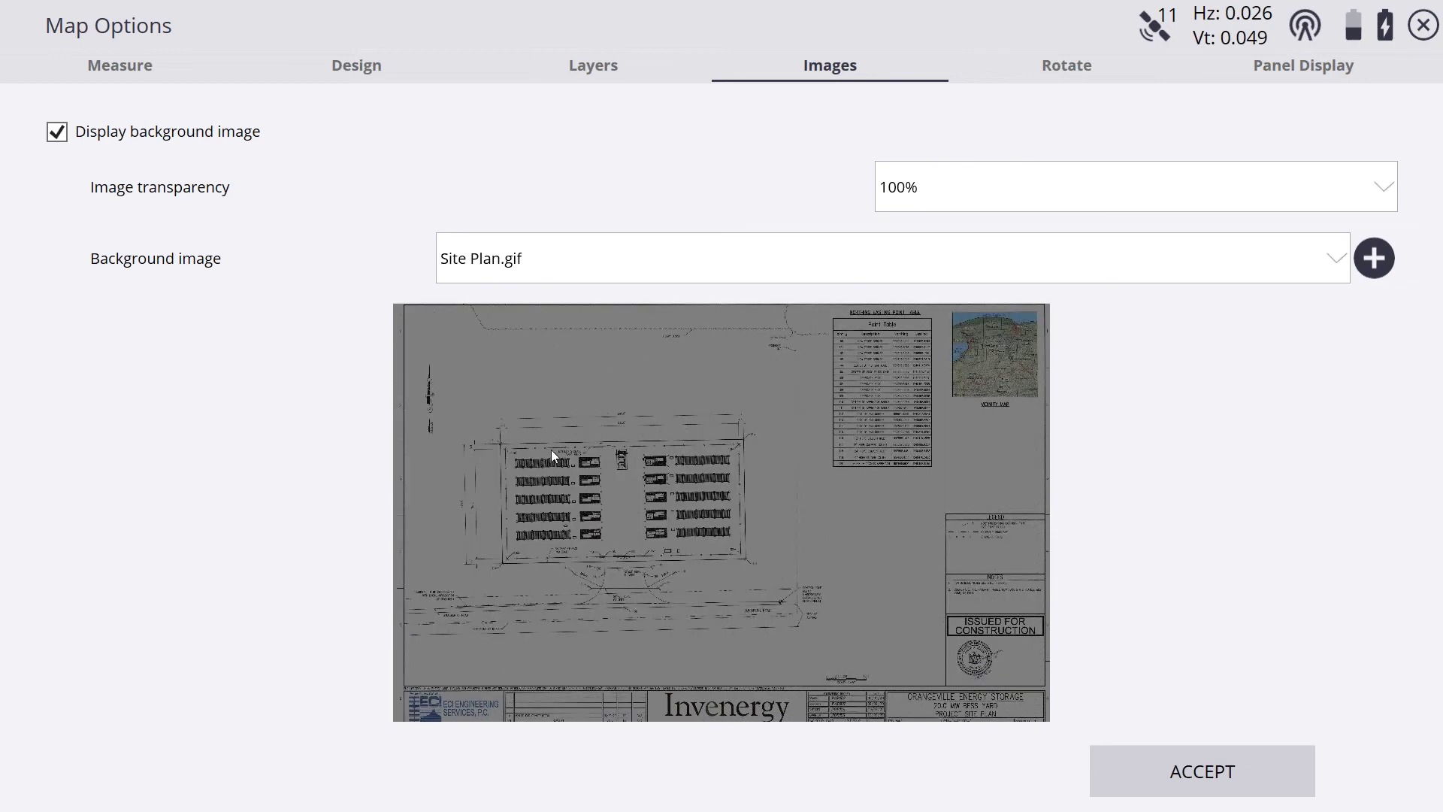
left_click(1174, 754)
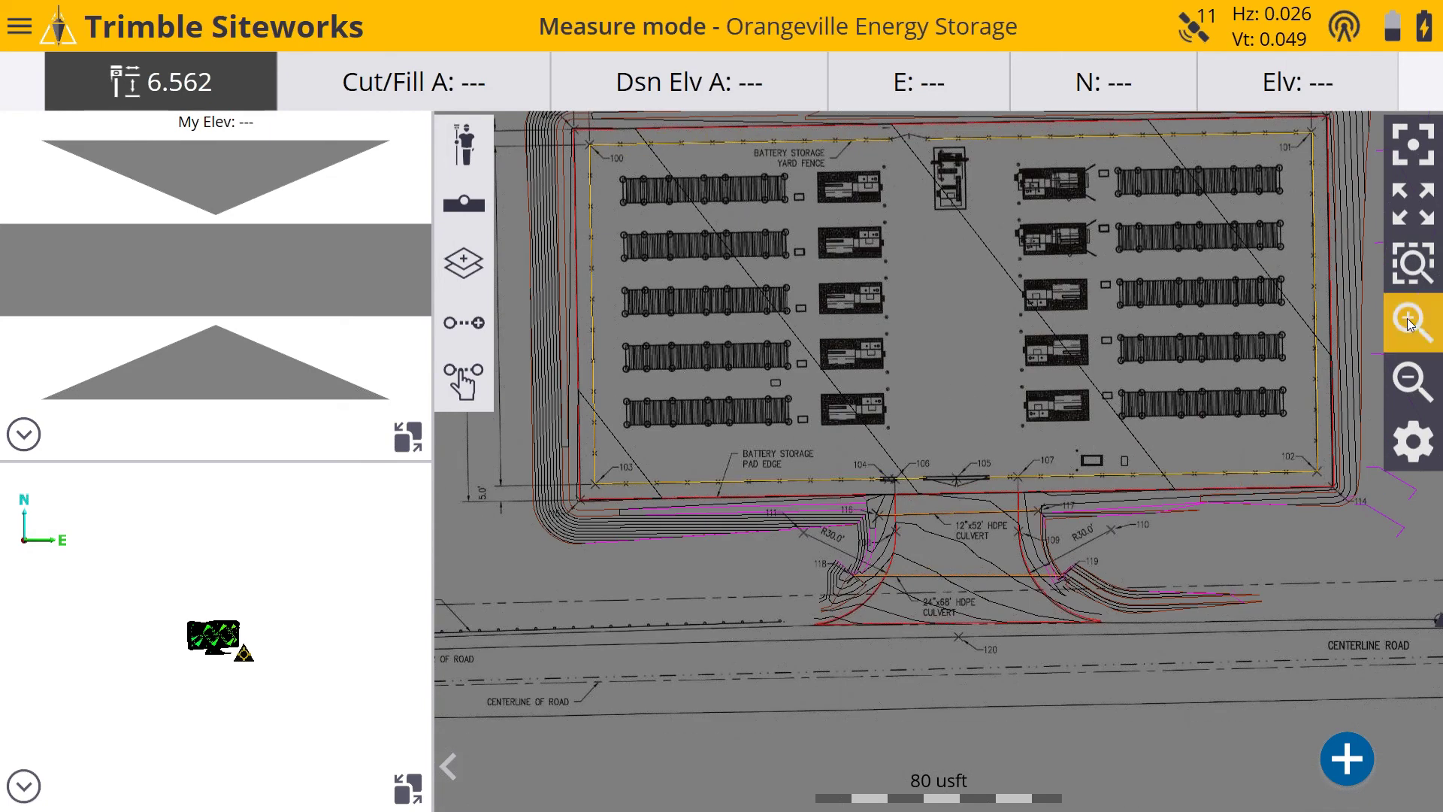
- Move the emulated rover along the yard fence line from near point 103 past the Battery Storage Pad Edge leader
left_click(1411, 323)
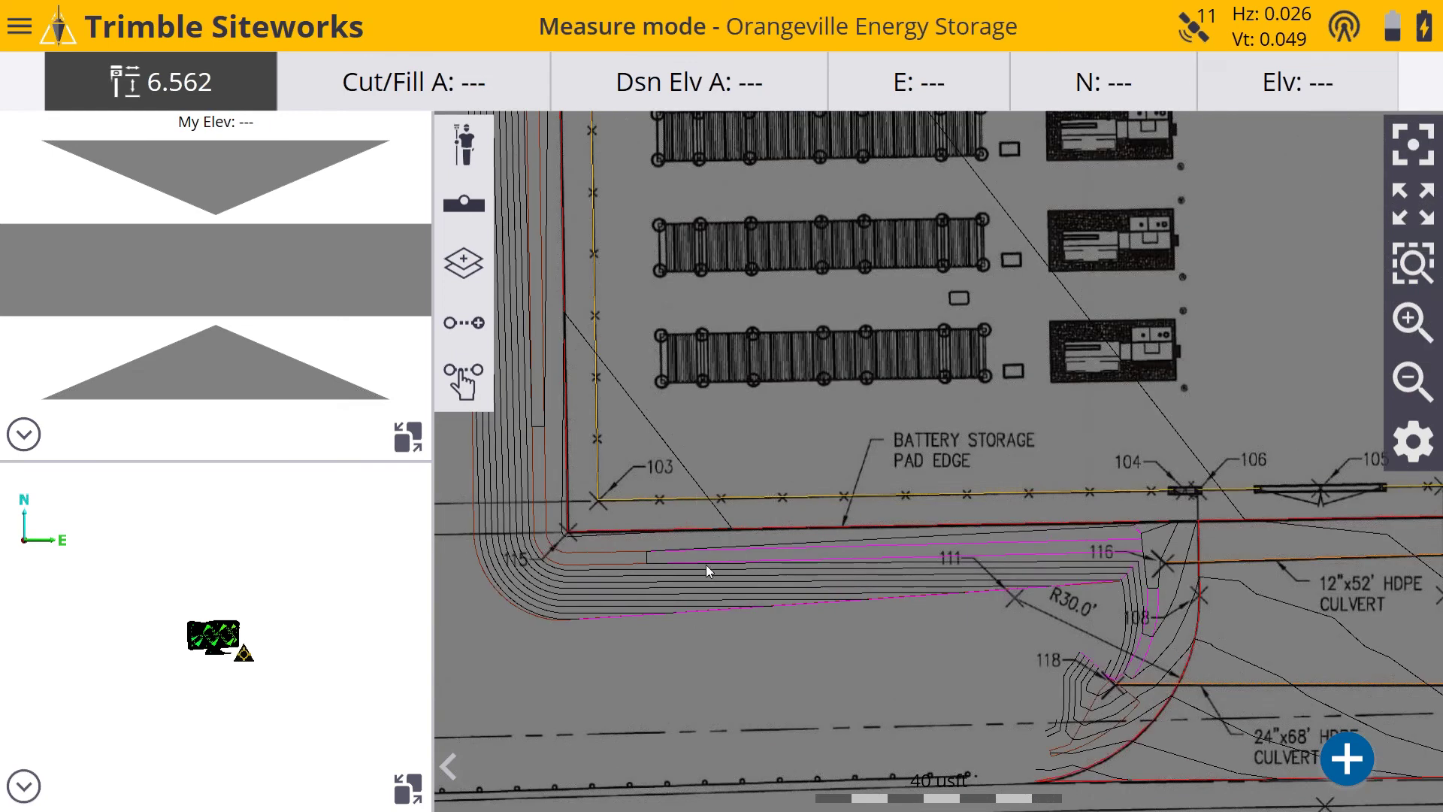
left_click(694, 488)
left_click(1412, 322)
left_click_drag(929, 397, 1330, 352)
left_click_drag(1129, 388, 834, 516)
left_click(835, 517)
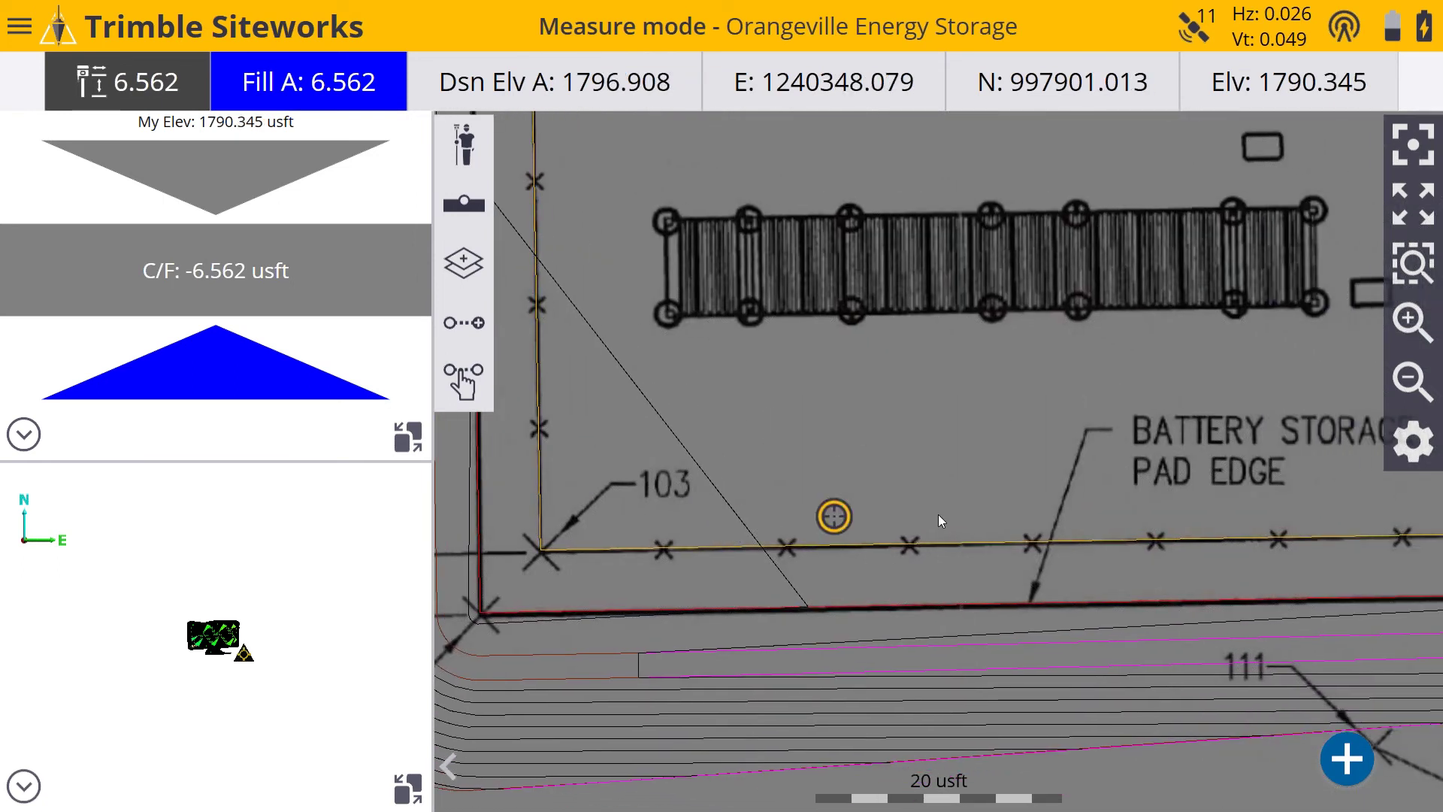
left_click(1013, 517)
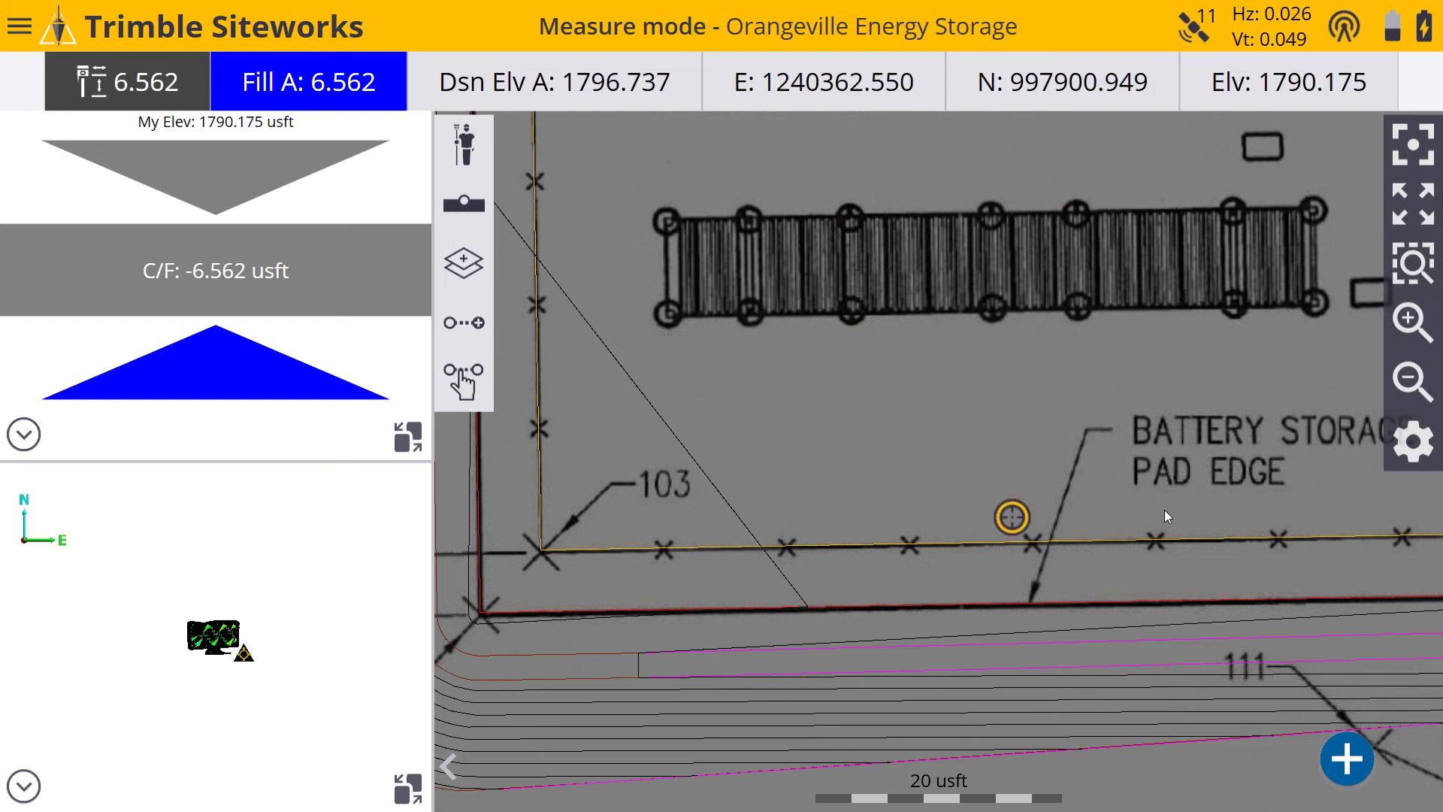
left_click(1257, 506)
left_click_drag(1323, 509, 805, 459)
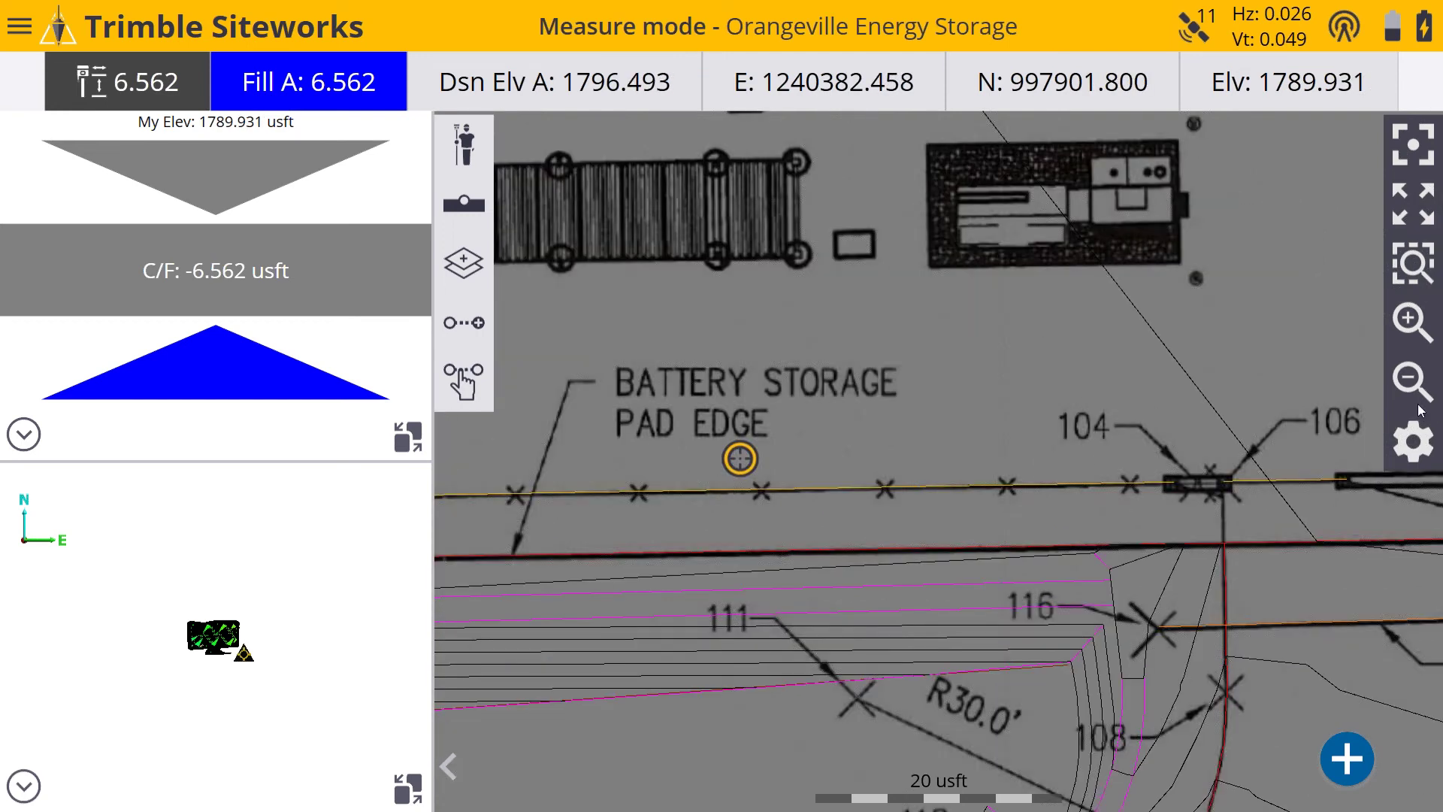
- Switch the map's background image to Grading Plan.gif and apply the change
left_click(1409, 382)
left_click_drag(1169, 396, 1135, 445)
left_click(1393, 389)
left_click_drag(918, 562, 841, 572)
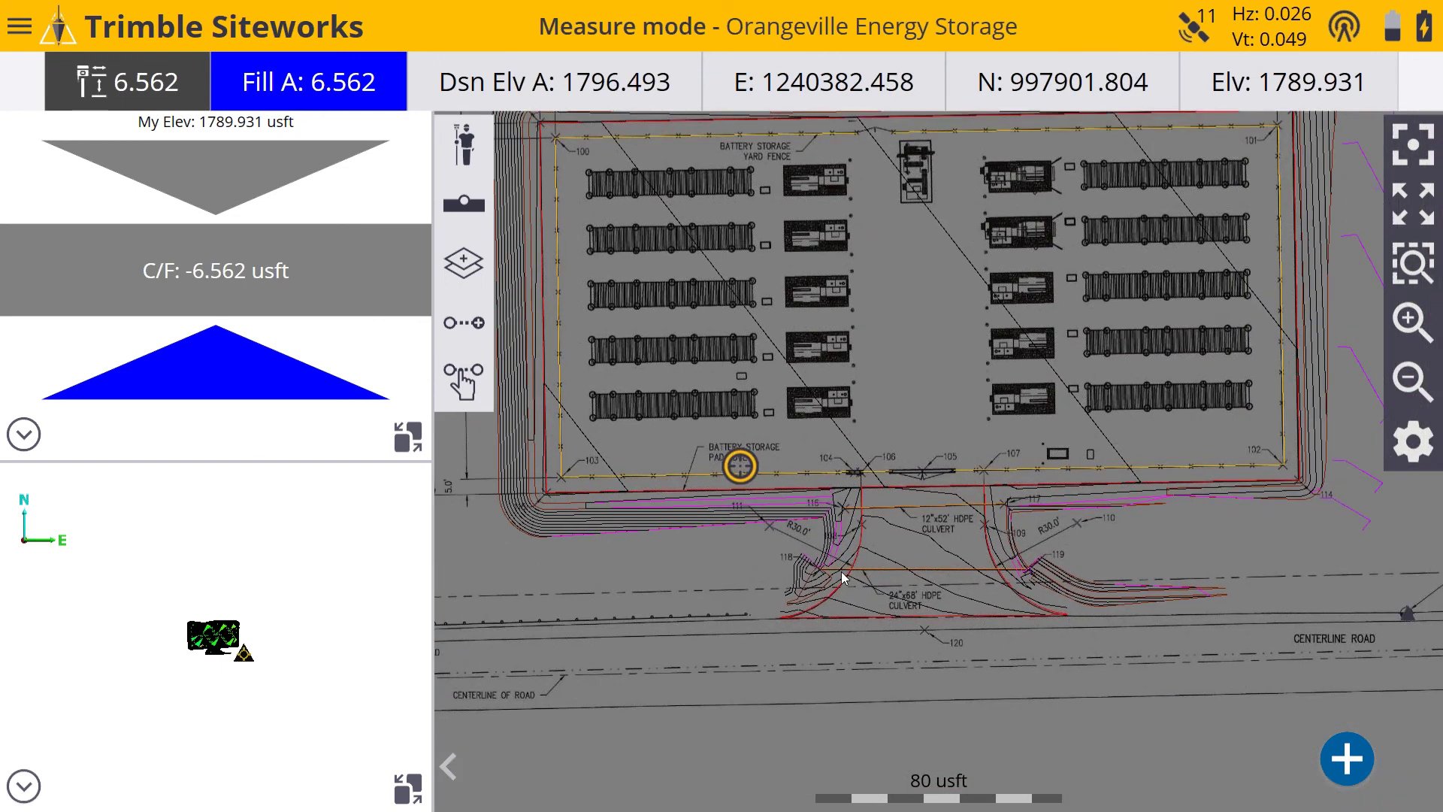
left_click_drag(988, 367, 914, 366)
left_click(1414, 441)
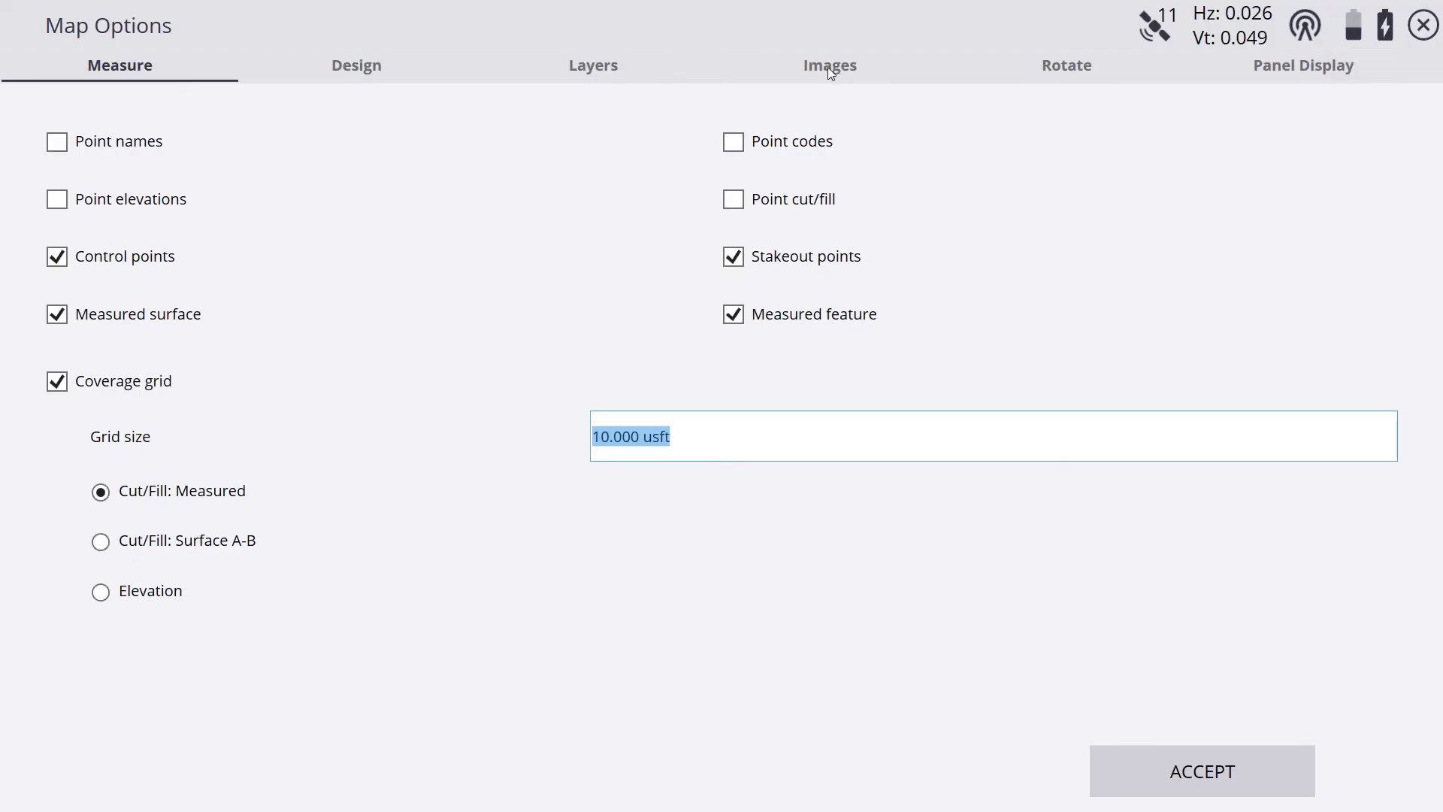
left_click(830, 67)
left_click(690, 247)
left_click(657, 305)
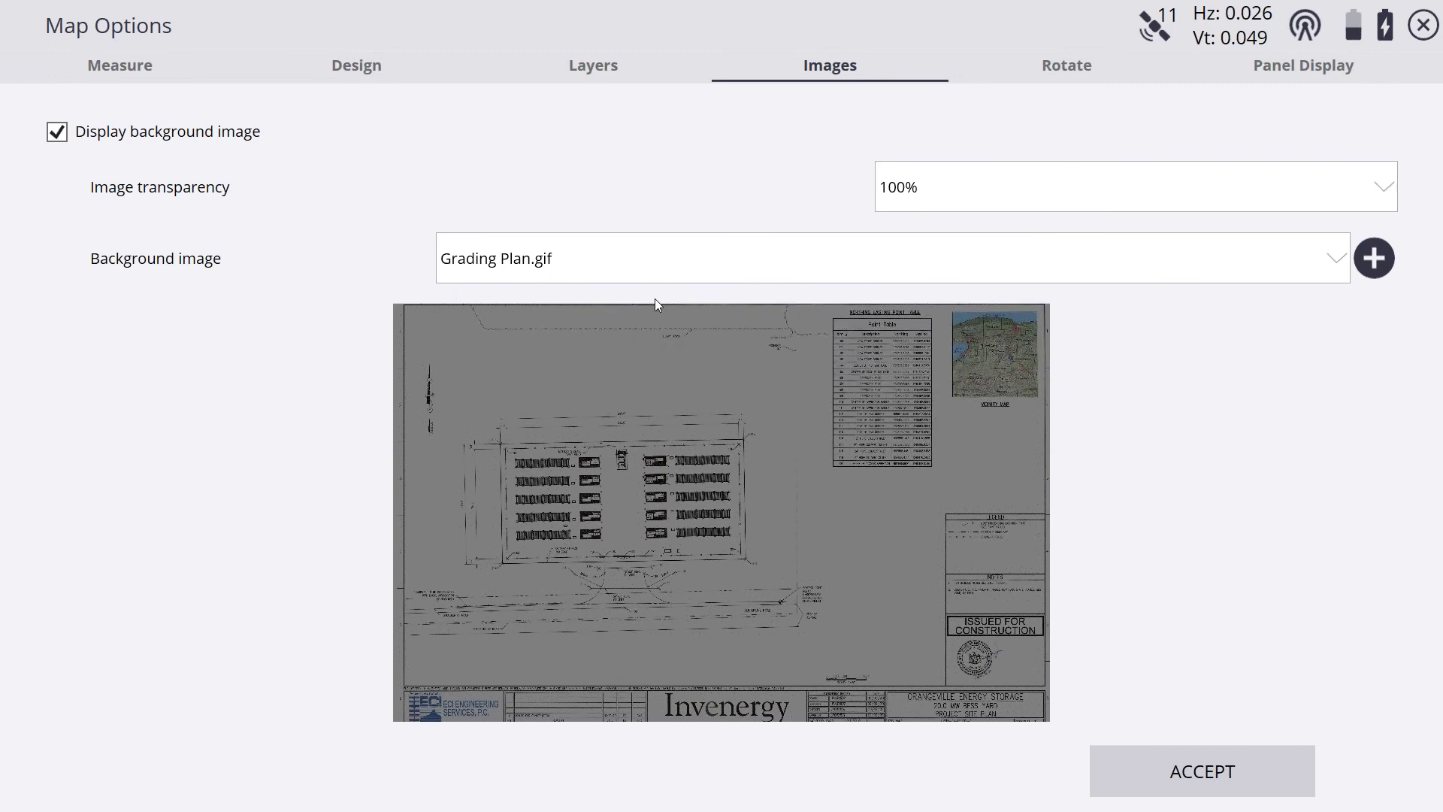
left_click(1175, 772)
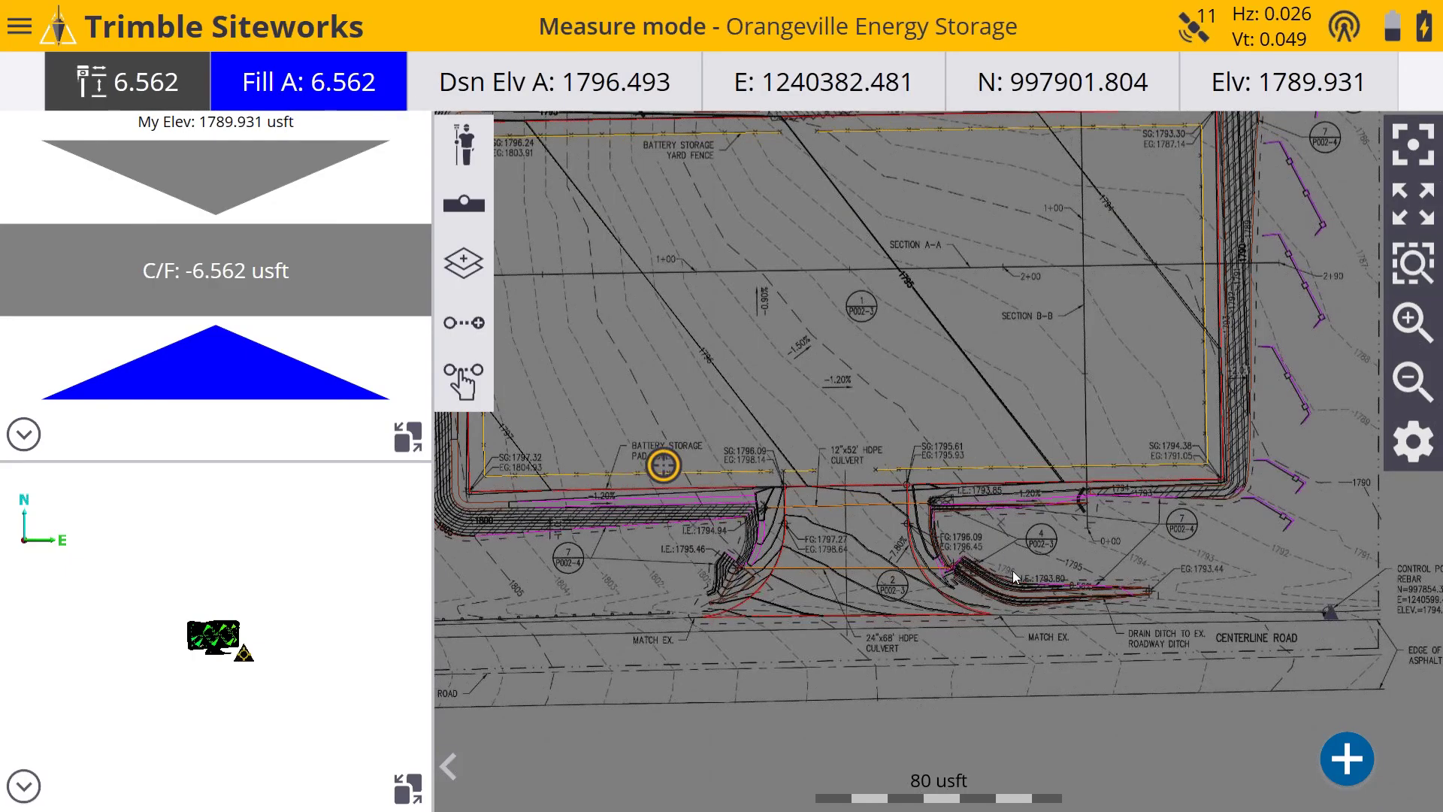
- Place the emulated rover on the FG:1796.09 grade point along the entrance curve and compare the design elevation with the surrounding plan labels
left_click_drag(1013, 571, 923, 493)
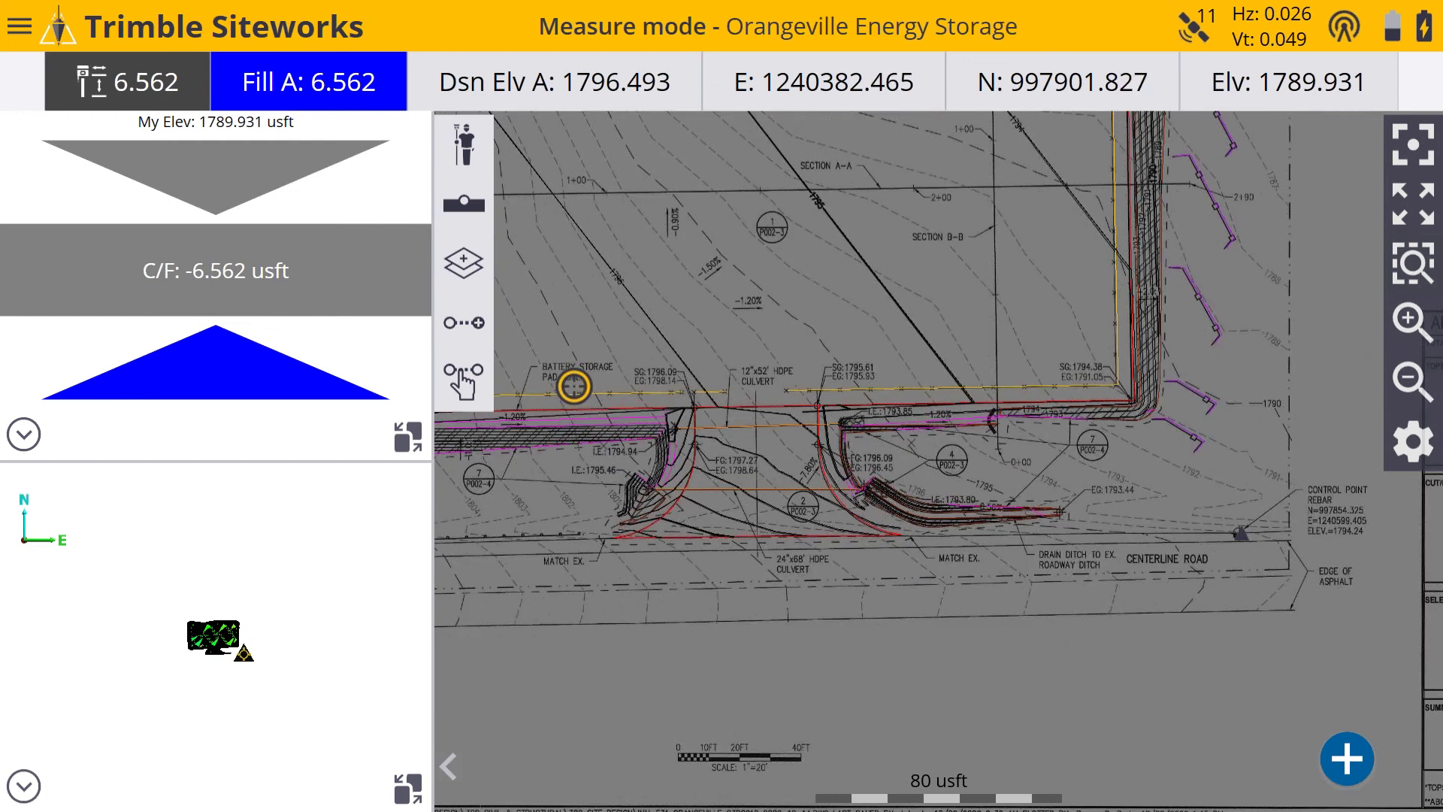
left_click(1410, 266)
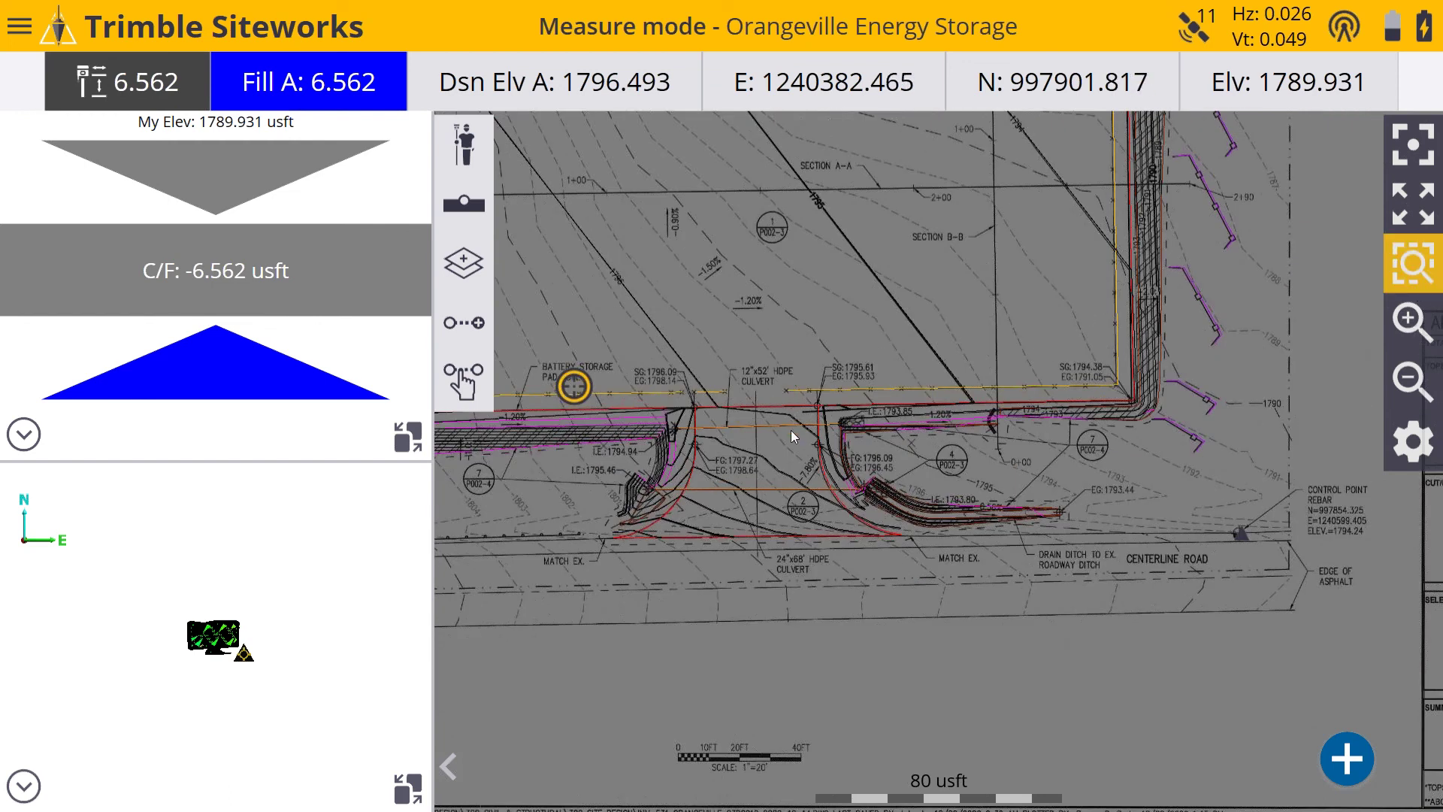
left_click_drag(791, 424, 857, 474)
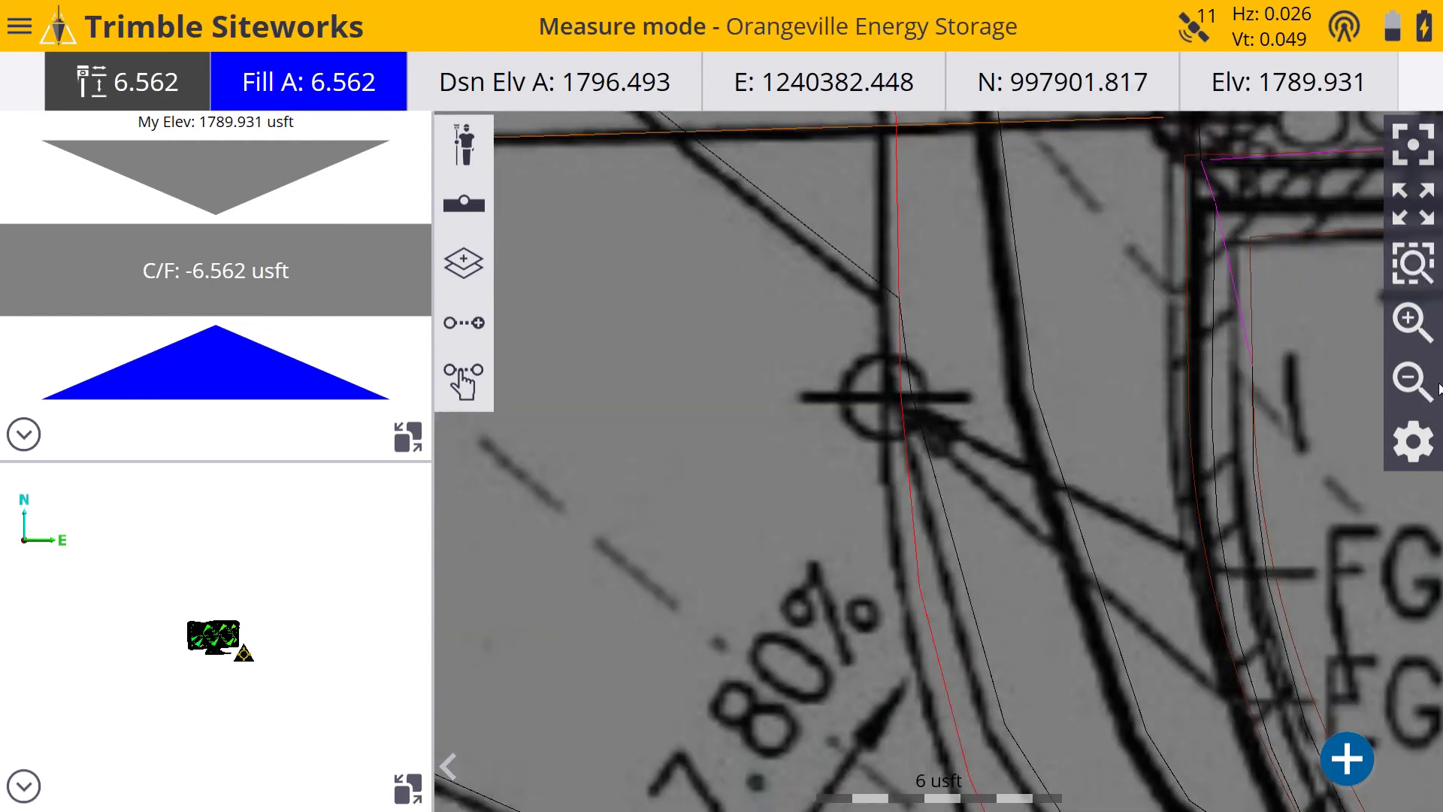
left_click(1414, 380)
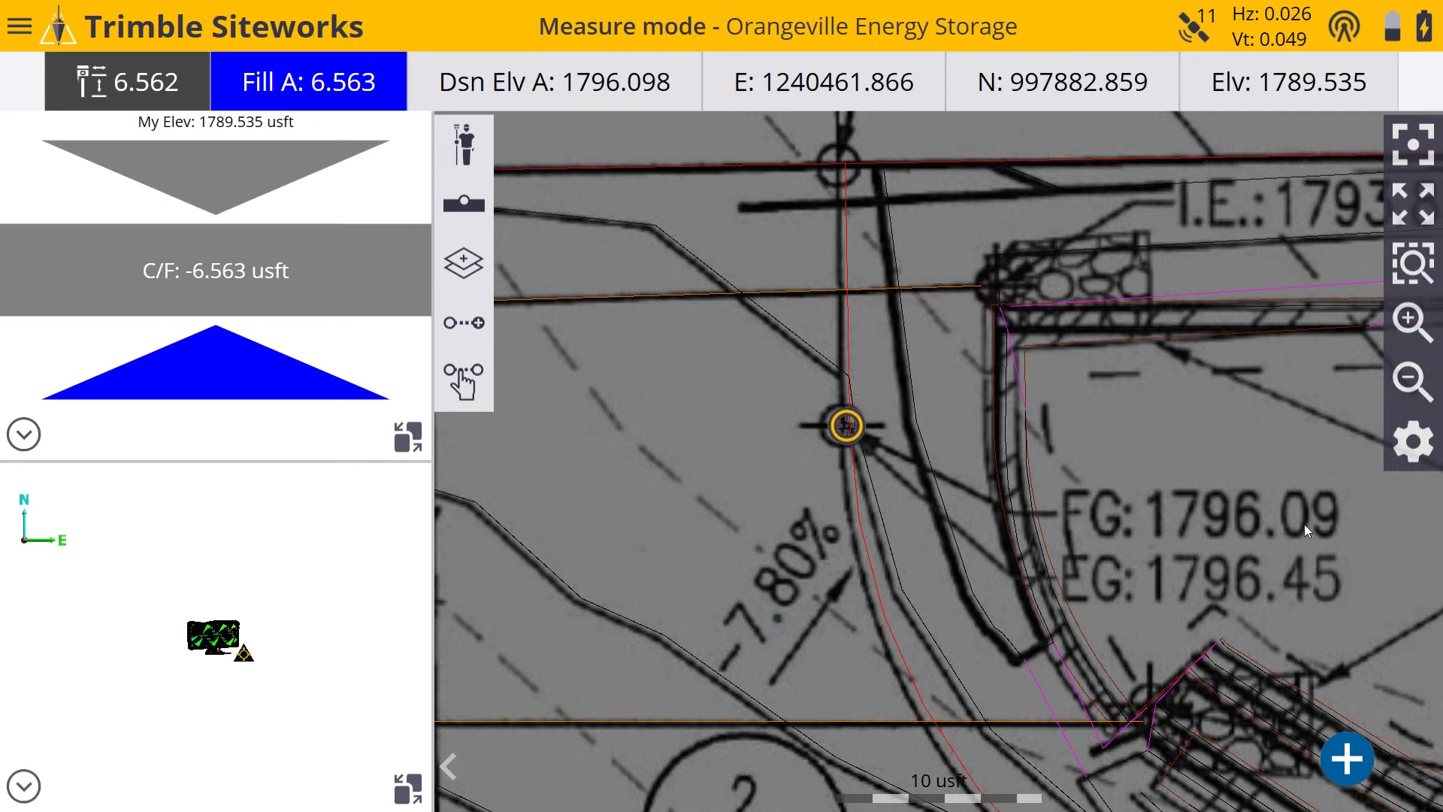
left_click(1412, 379)
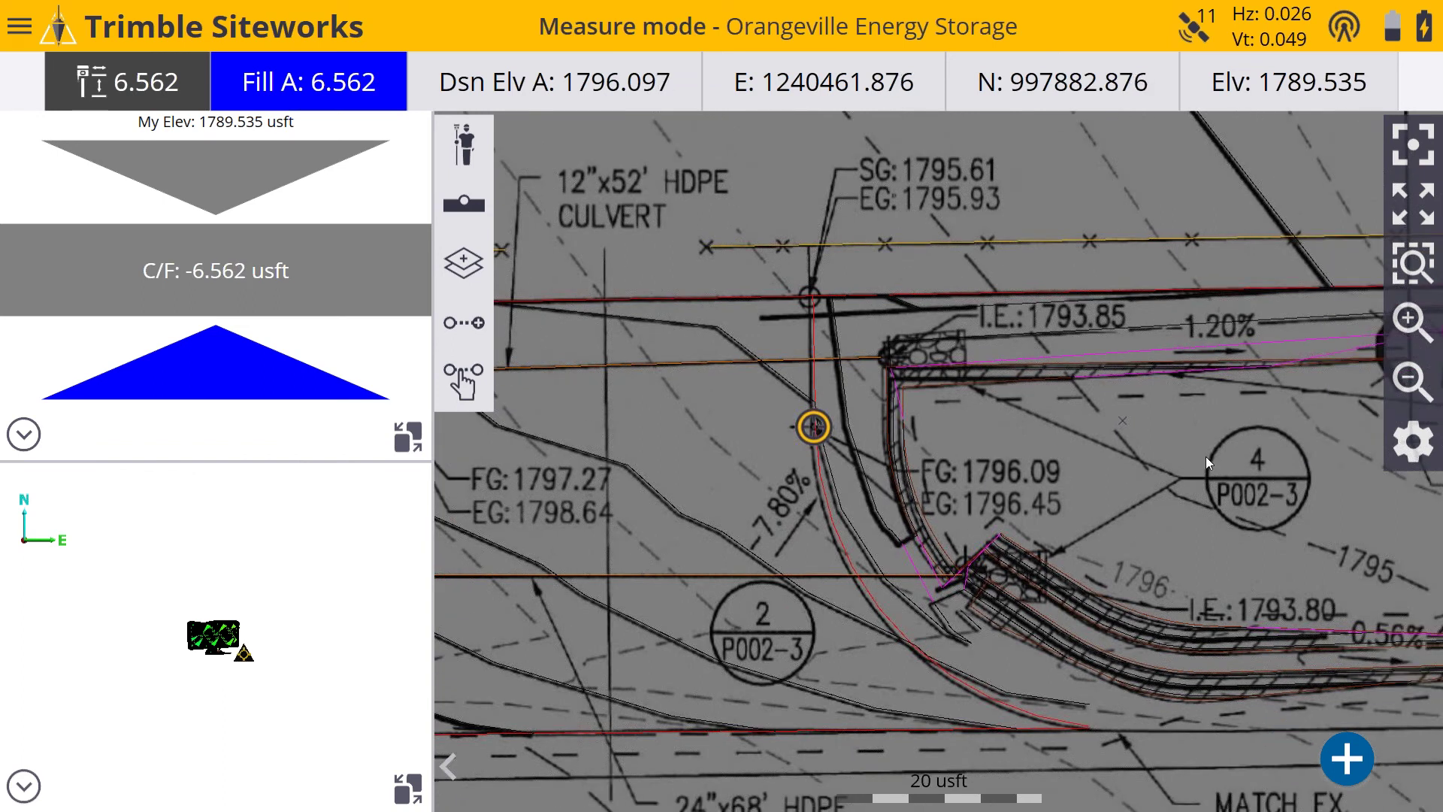
left_click(1412, 380)
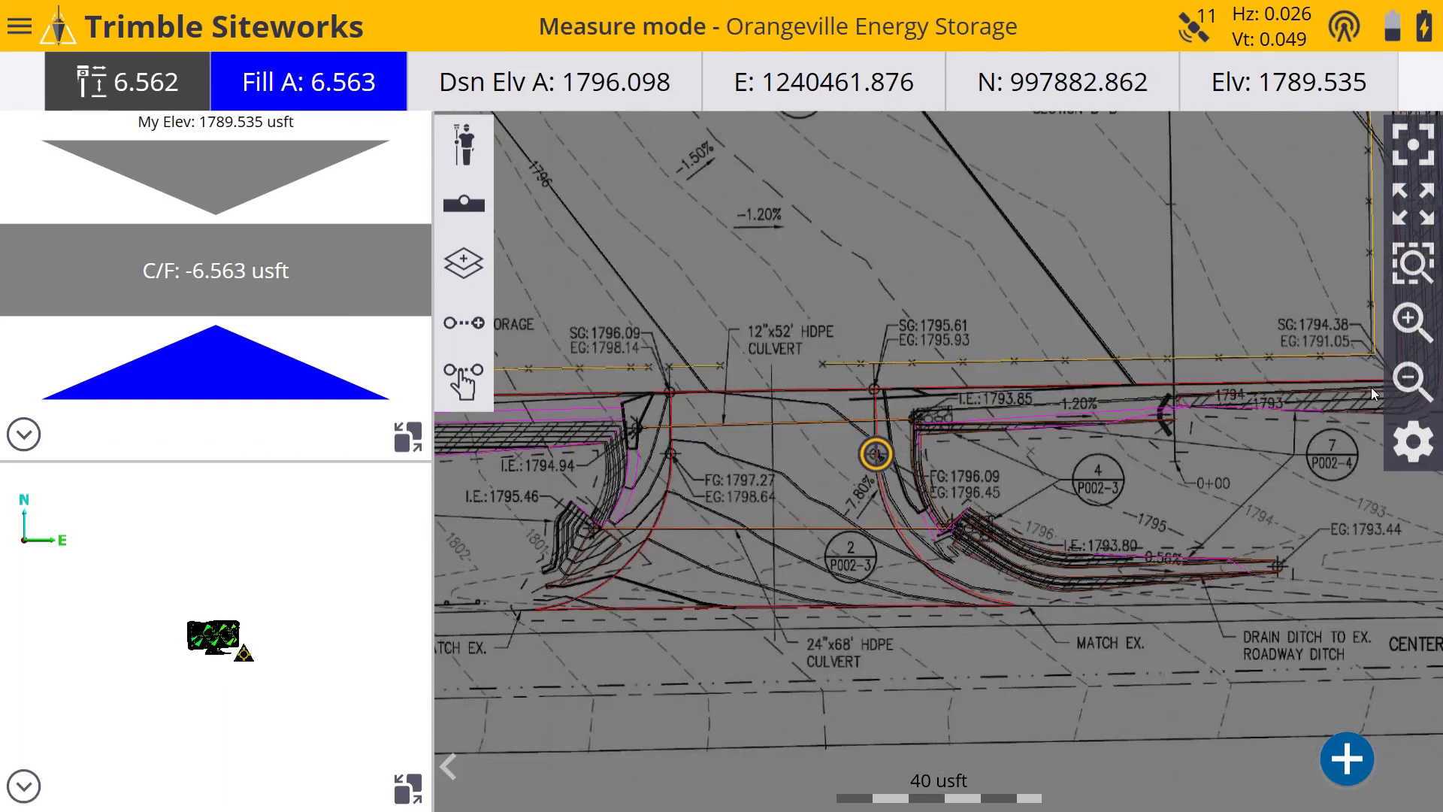
mouse_move(958, 345)
left_mouse_down()
mouse_move(876, 553)
mouse_move(723, 514)
mouse_move(922, 295)
left_mouse_up()
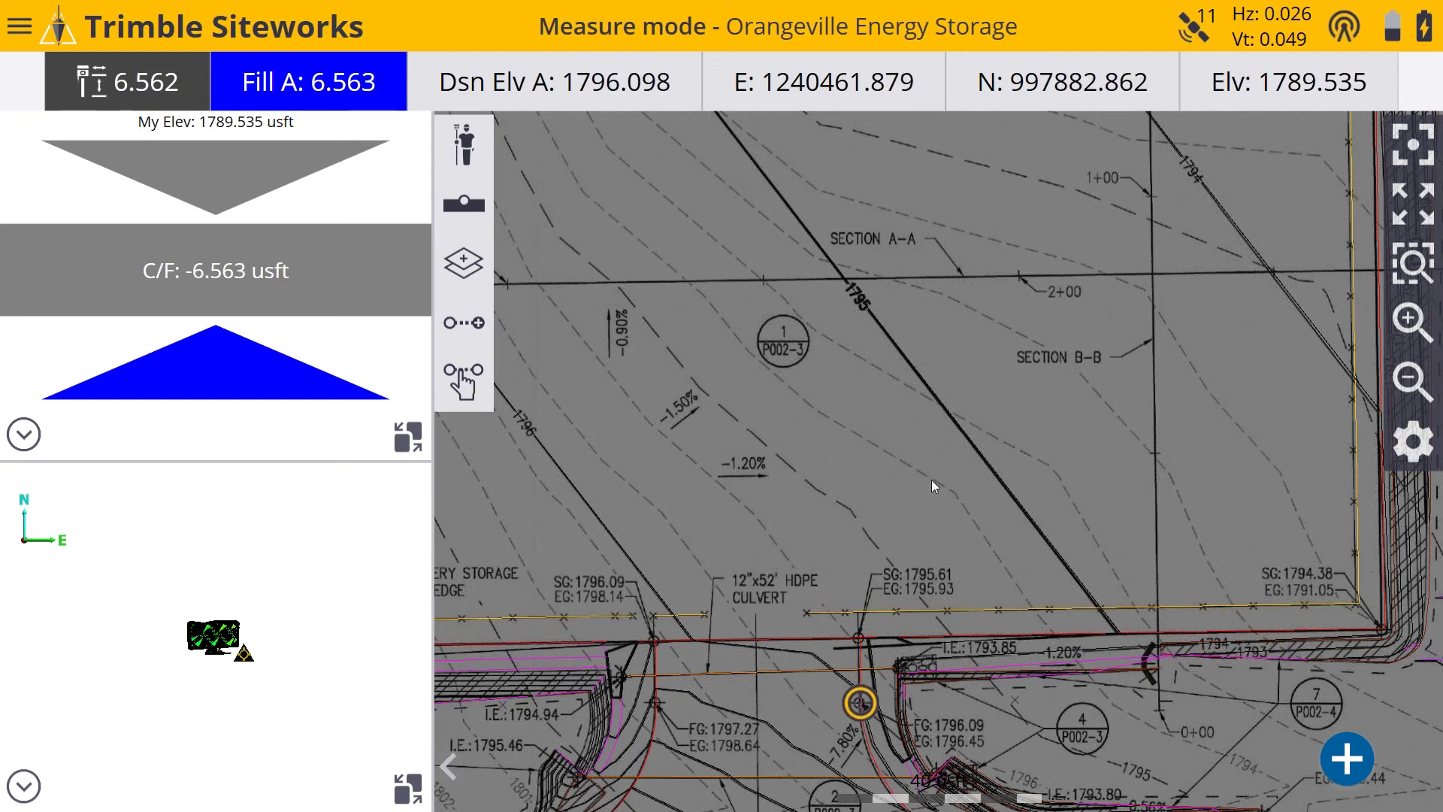
mouse_move(952, 459)
left_mouse_down()
mouse_move(1031, 421)
mouse_move(898, 333)
left_mouse_up()
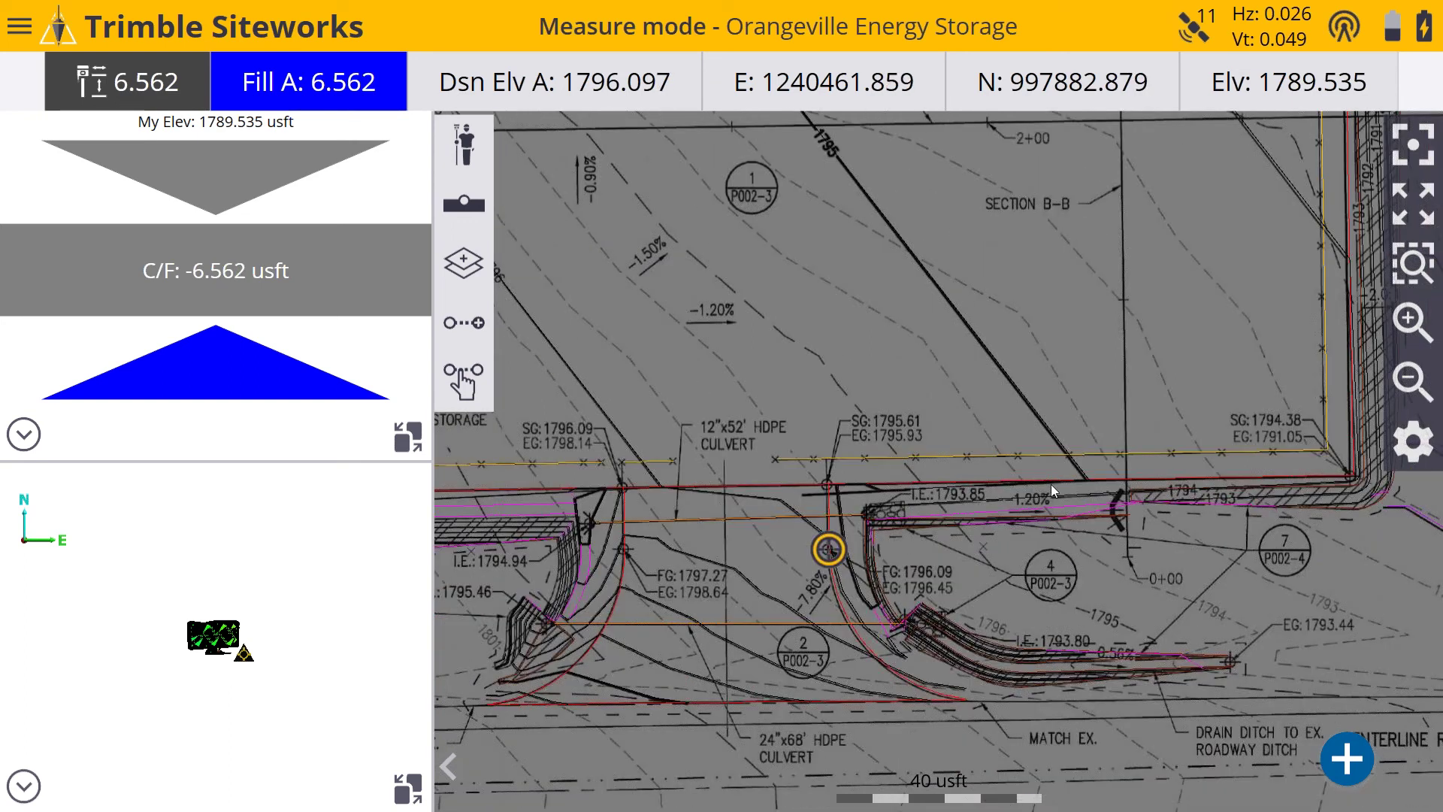
- Examine the yard entrance on the grading plan, including its culverts, drainage ditch, slopes and spot-elevation labels around both entrance curves
left_click_drag(1017, 487, 978, 456)
left_click(1412, 321)
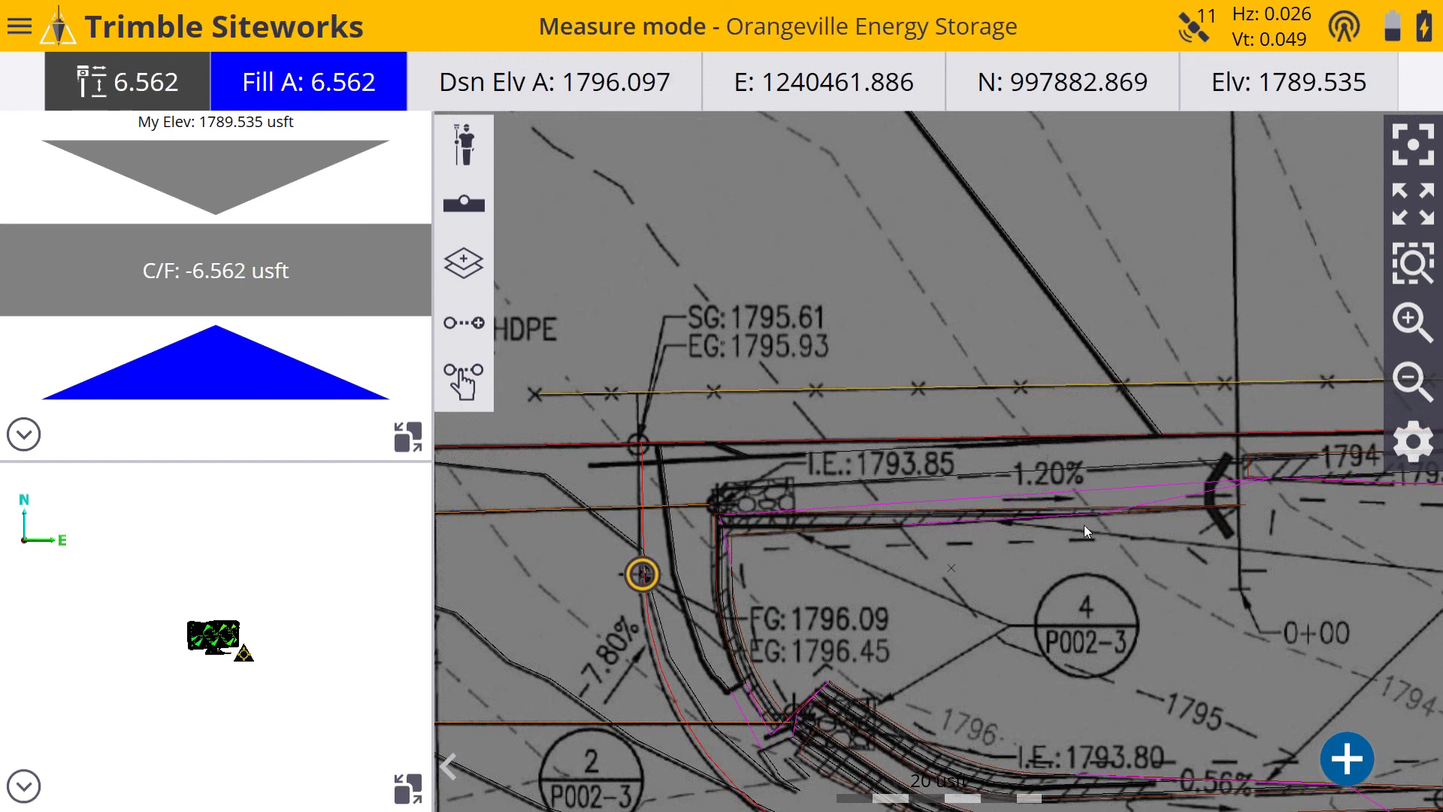
left_click_drag(788, 612, 743, 623)
left_click_drag(1066, 477, 917, 603)
left_click_drag(1041, 447, 932, 558)
scroll(1110, 470, "down", 2)
left_click(1413, 379)
left_click_drag(988, 436, 1144, 445)
left_click_drag(786, 541, 1045, 441)
left_click(1396, 315)
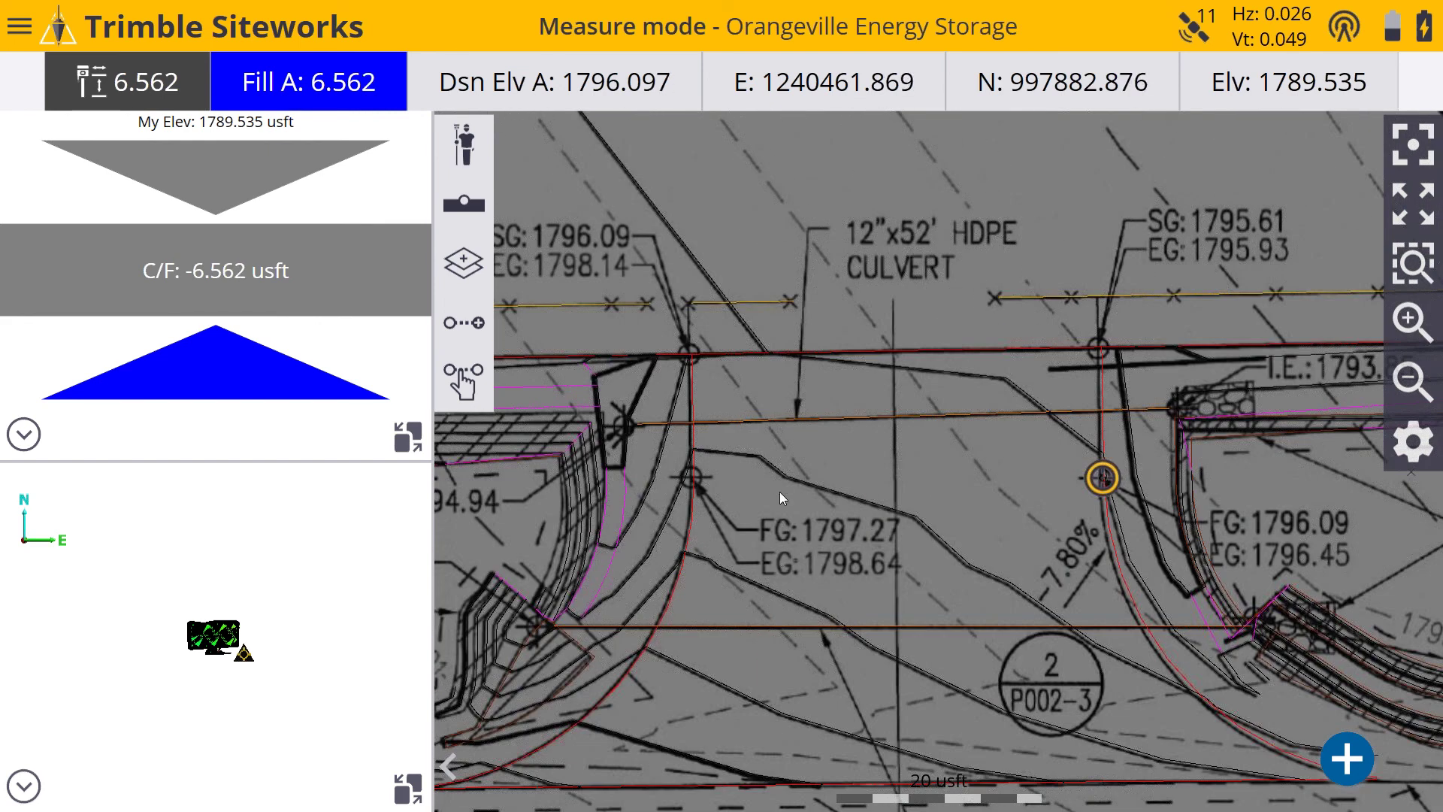
left_click_drag(779, 492, 815, 543)
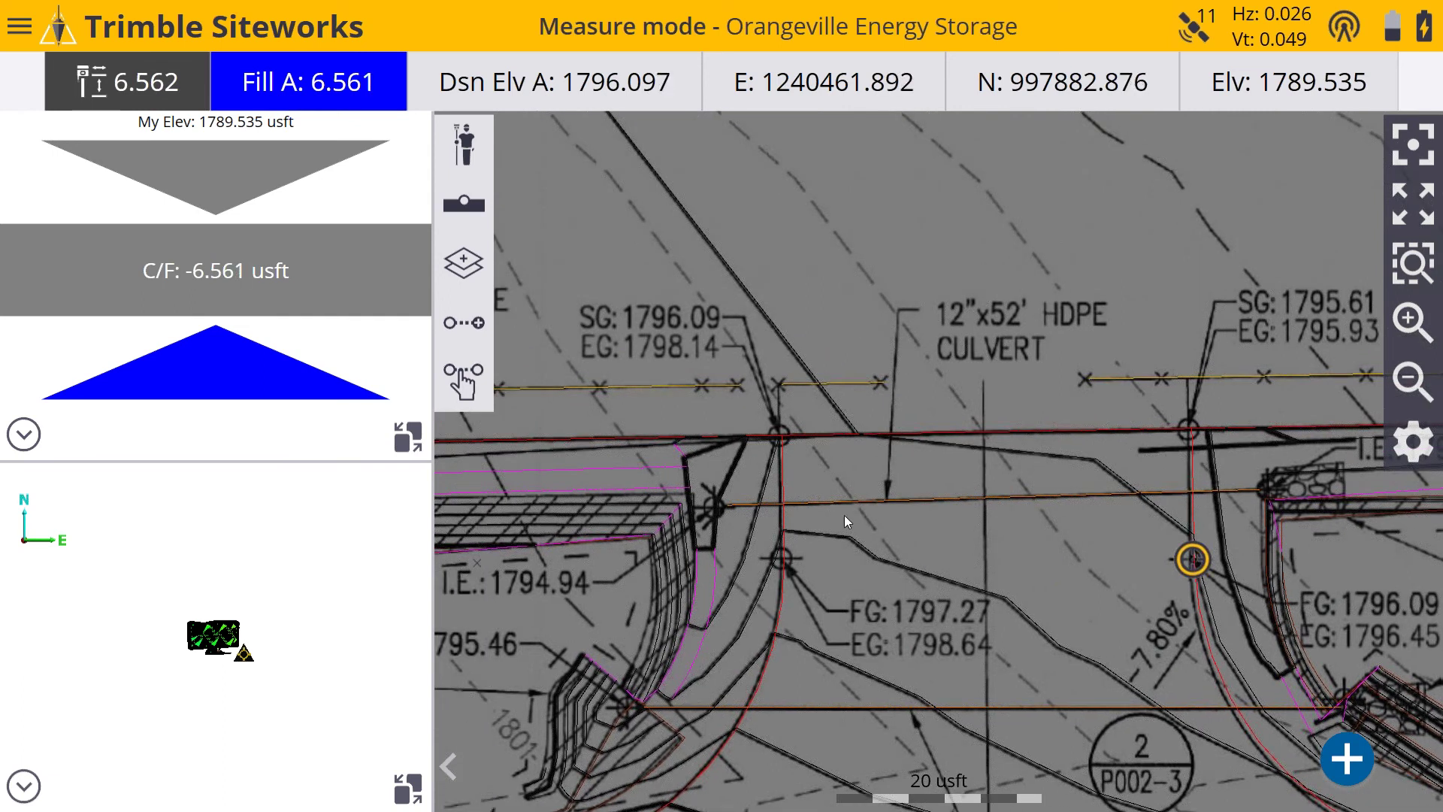
left_click(1412, 378)
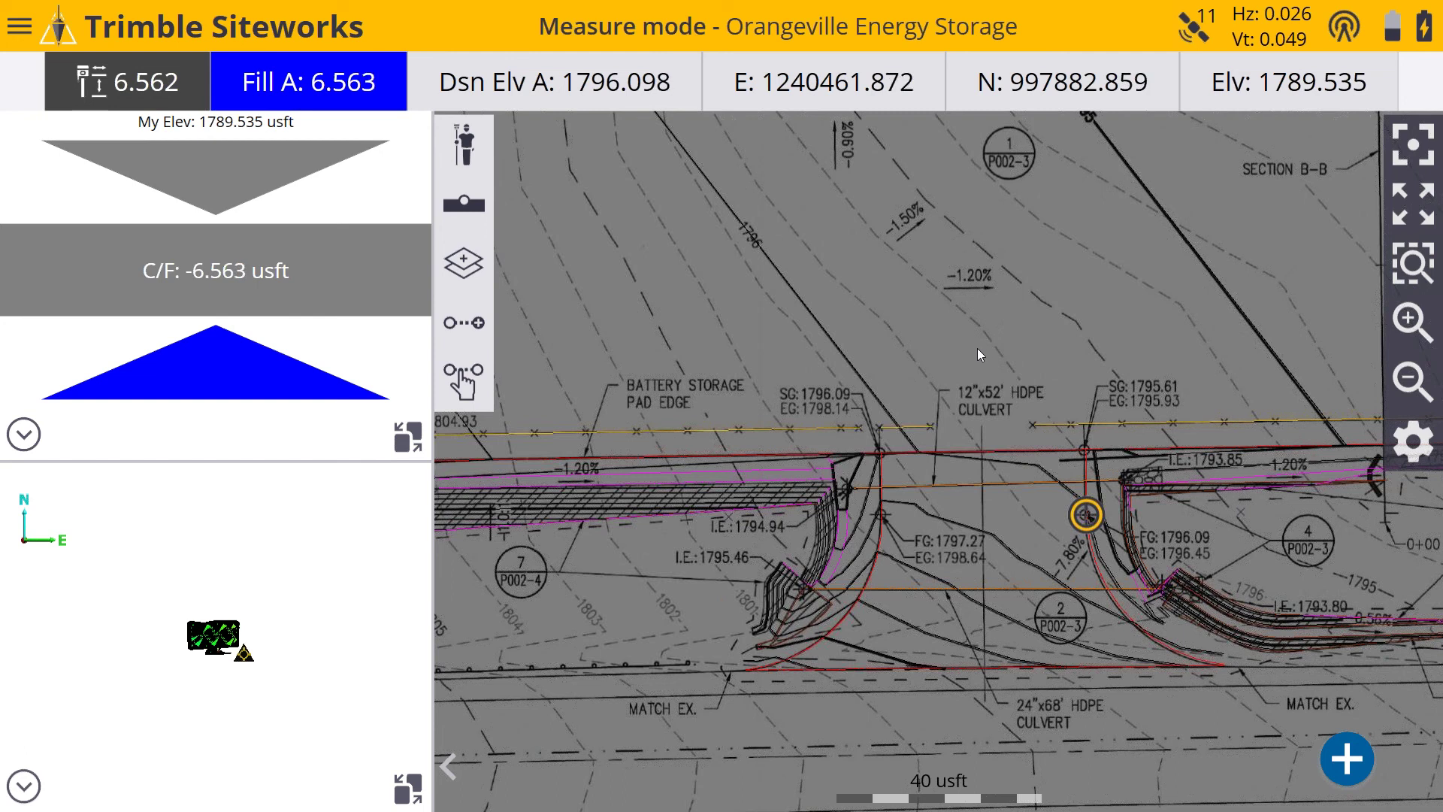
- Inspect the battery storage pad's contours, north embankment, yard fence and section lines, ending with the whole pad in view
left_click_drag(865, 422, 932, 444)
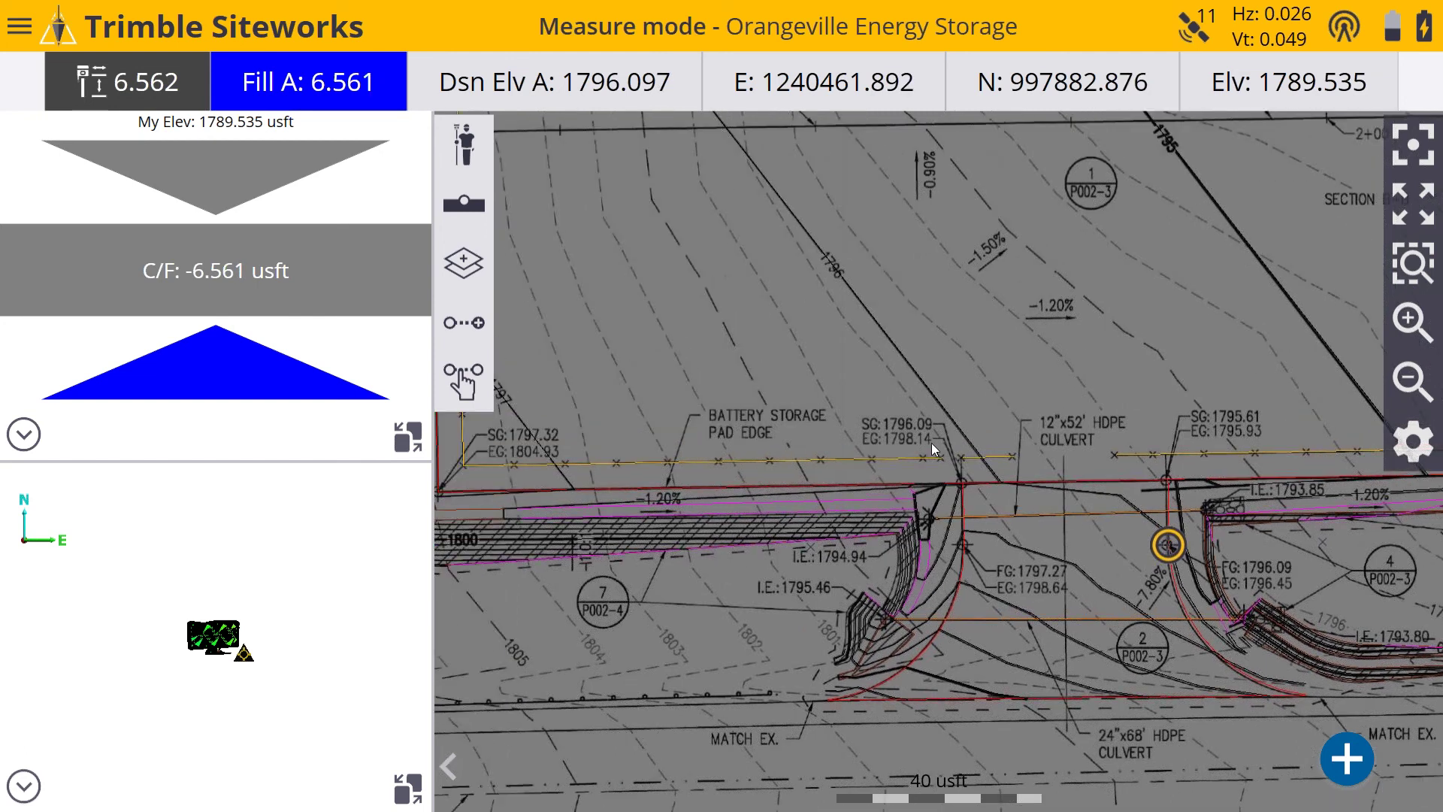
mouse_move(1215, 358)
left_mouse_down()
mouse_move(1274, 336)
mouse_move(1122, 304)
left_mouse_up()
left_click_drag(1099, 364, 1096, 571)
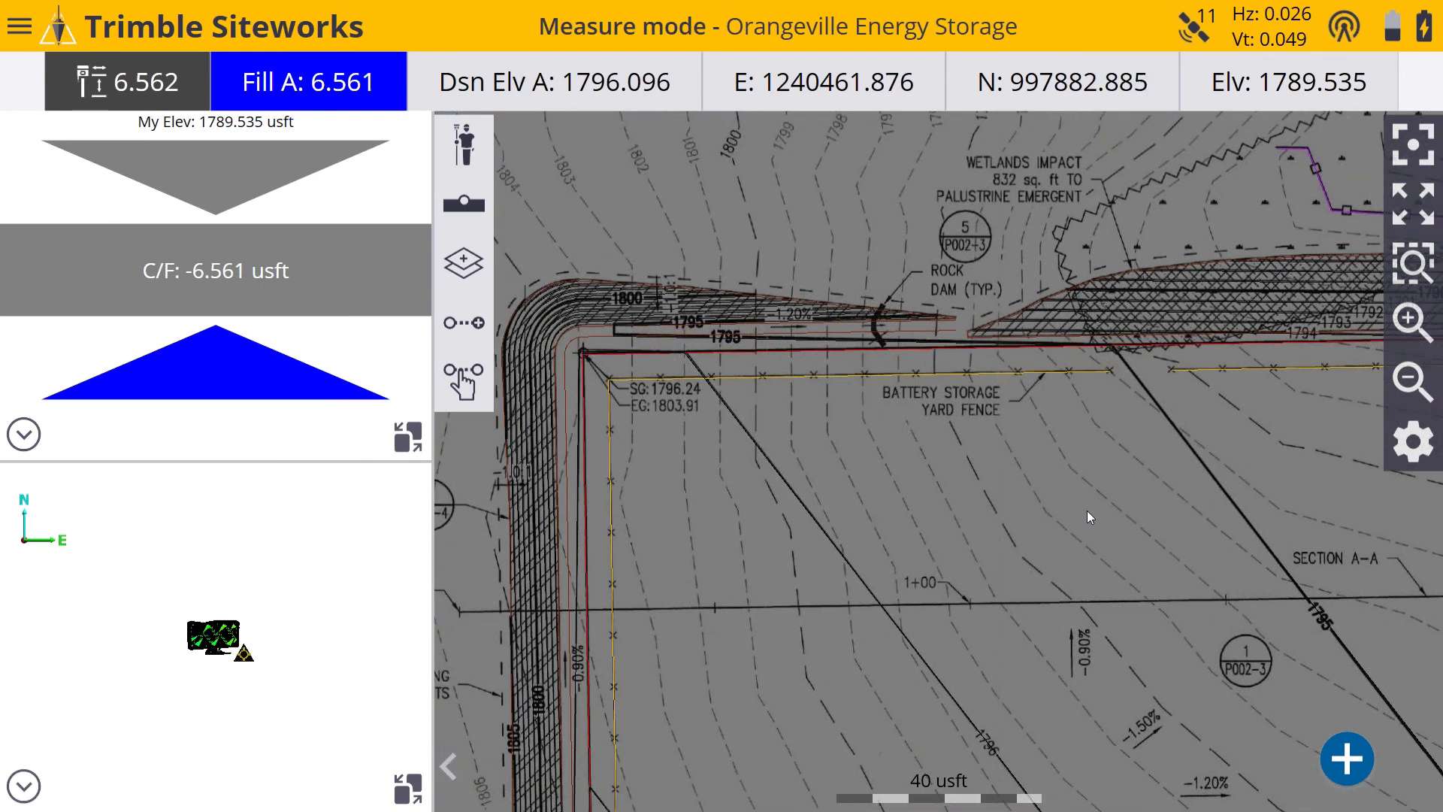
left_click_drag(1027, 485, 1126, 372)
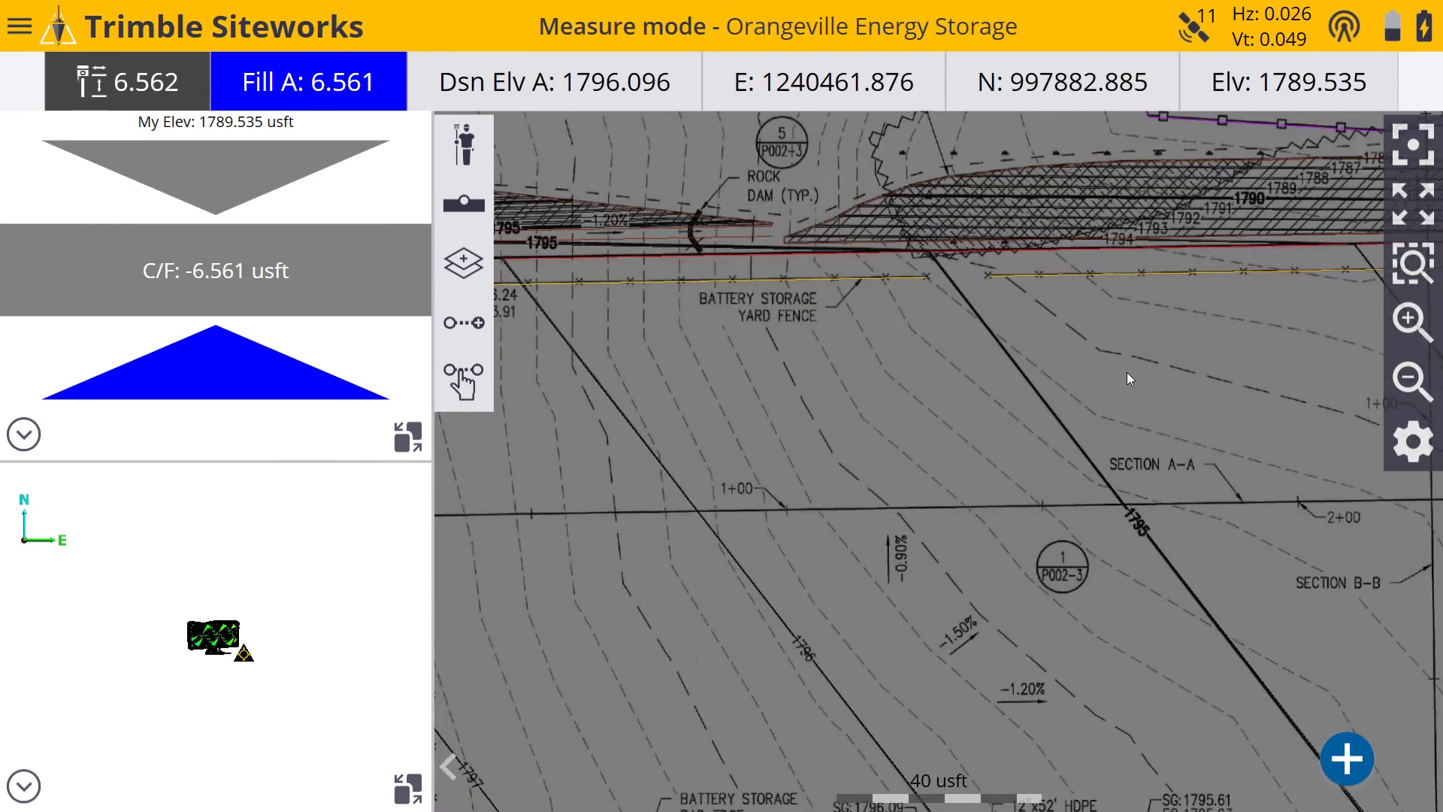
scroll(1124, 380, "down", 1)
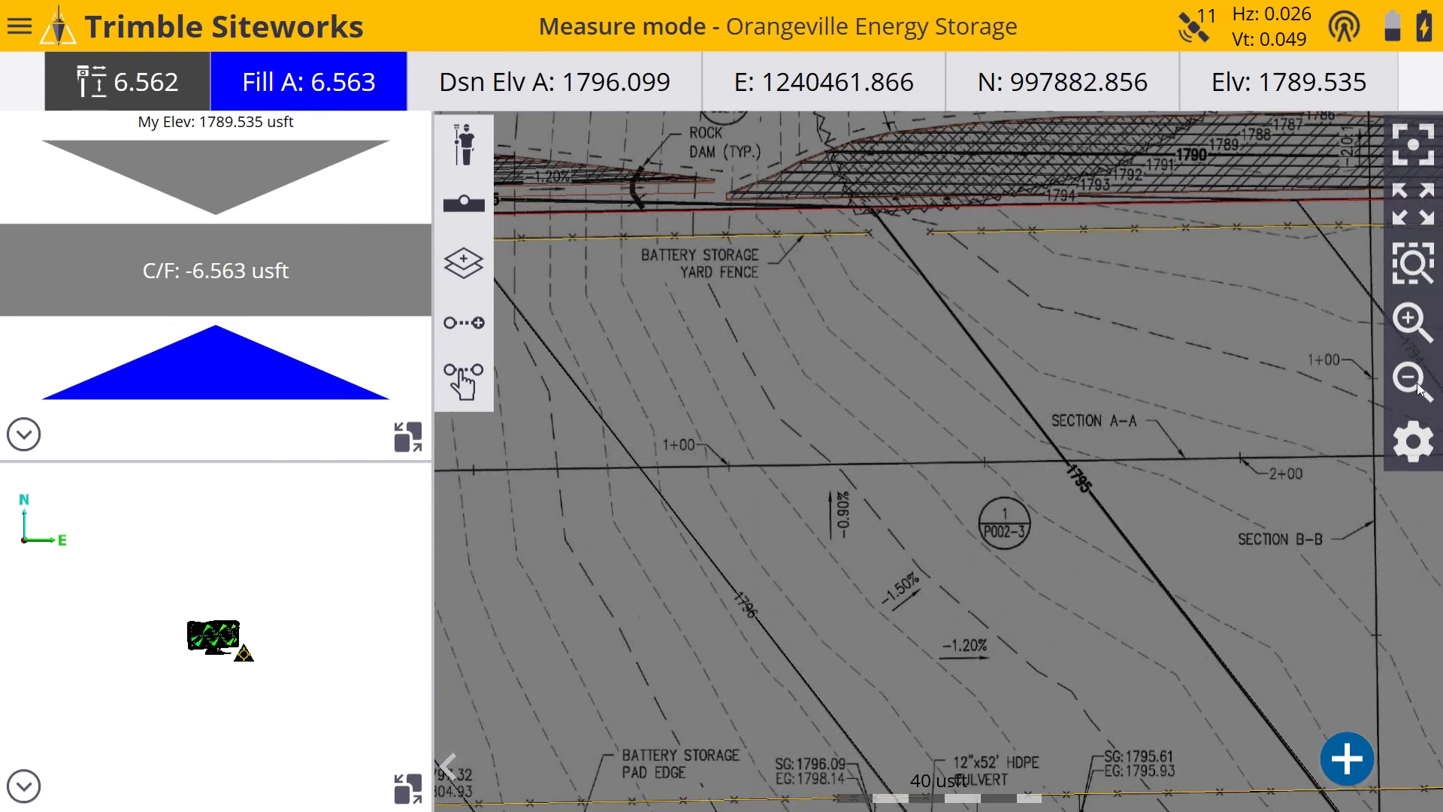
left_click(1398, 387)
left_click_drag(1058, 447, 1053, 394)
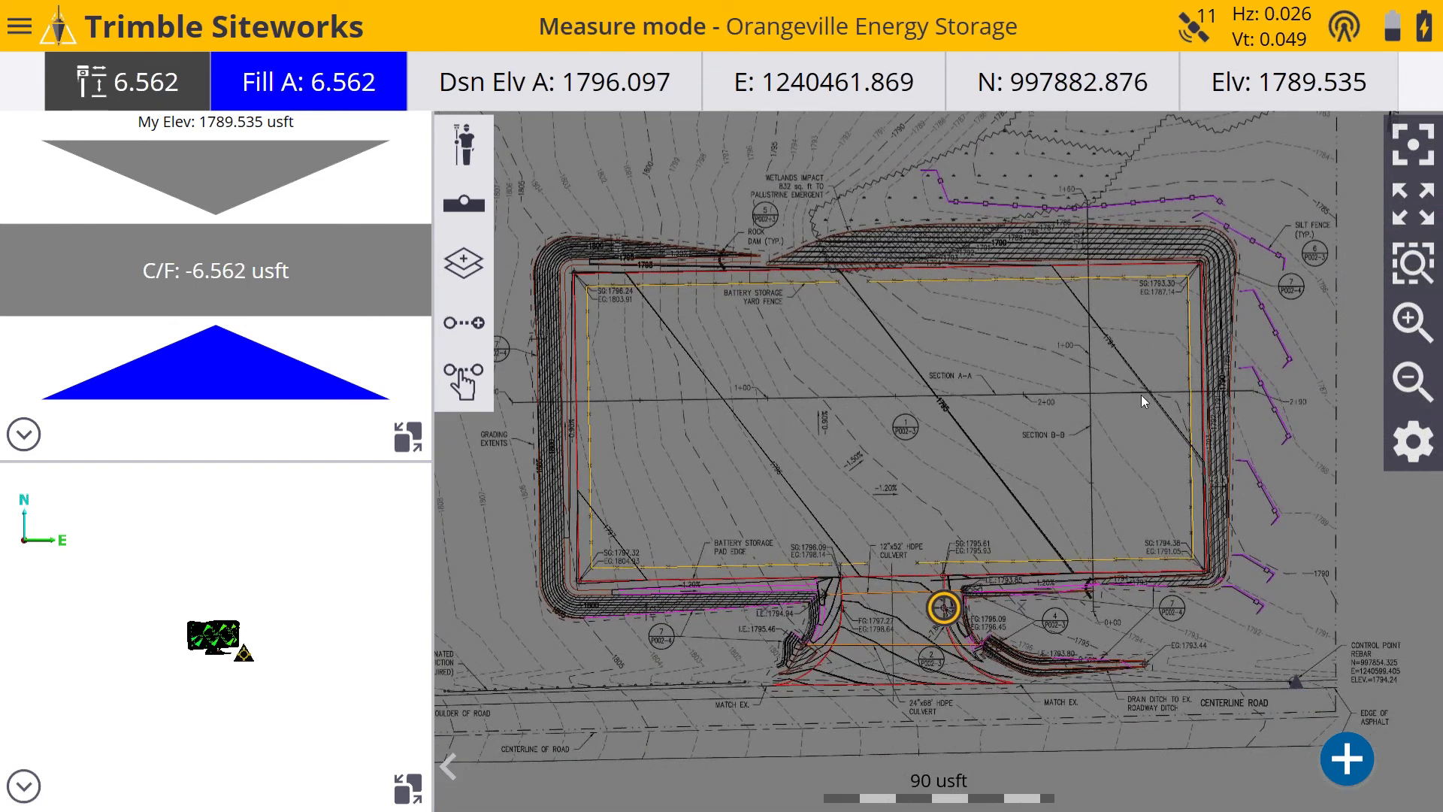
left_click_drag(1012, 444, 1040, 420)
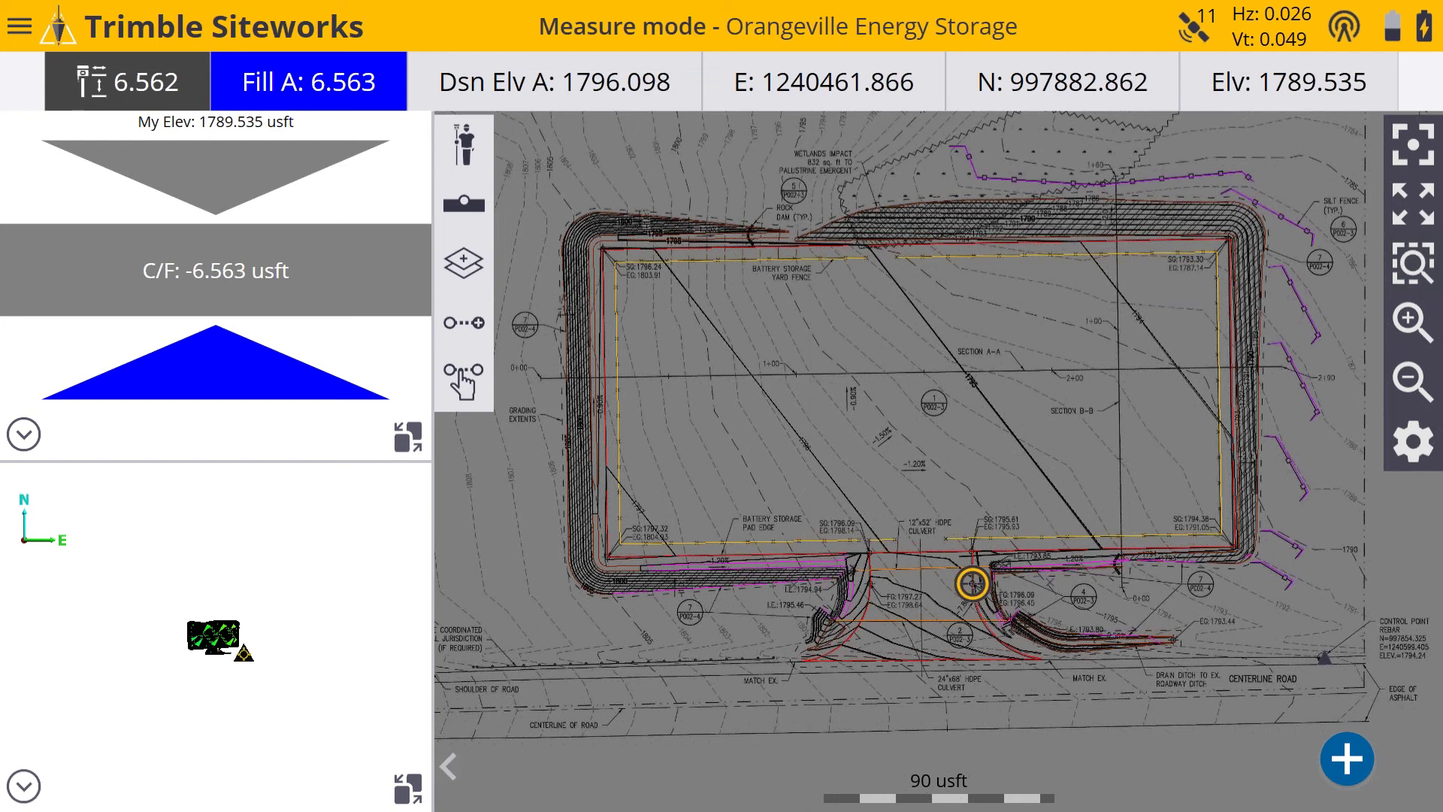
left_click_drag(1208, 386, 1066, 349)
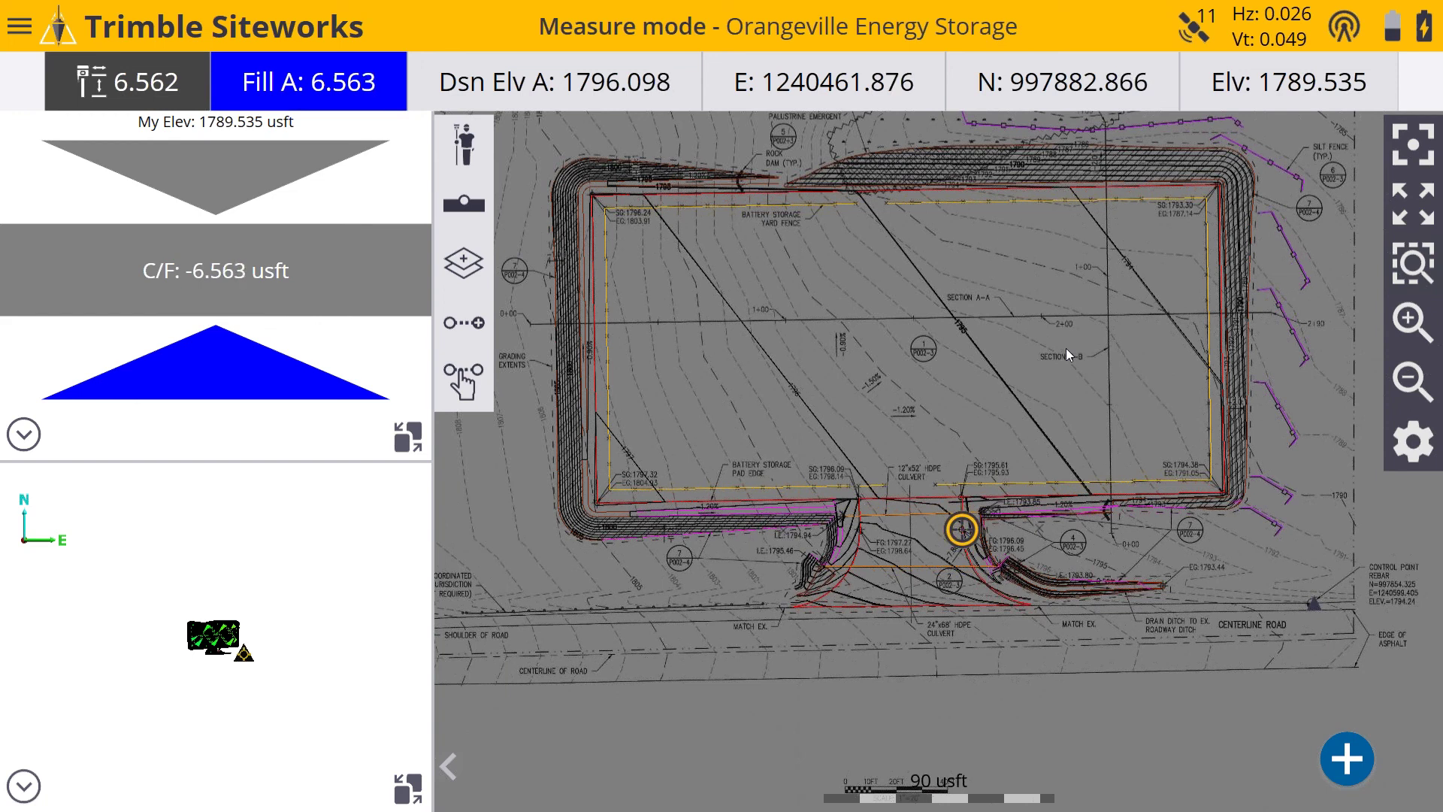
left_click_drag(1076, 371, 972, 366)
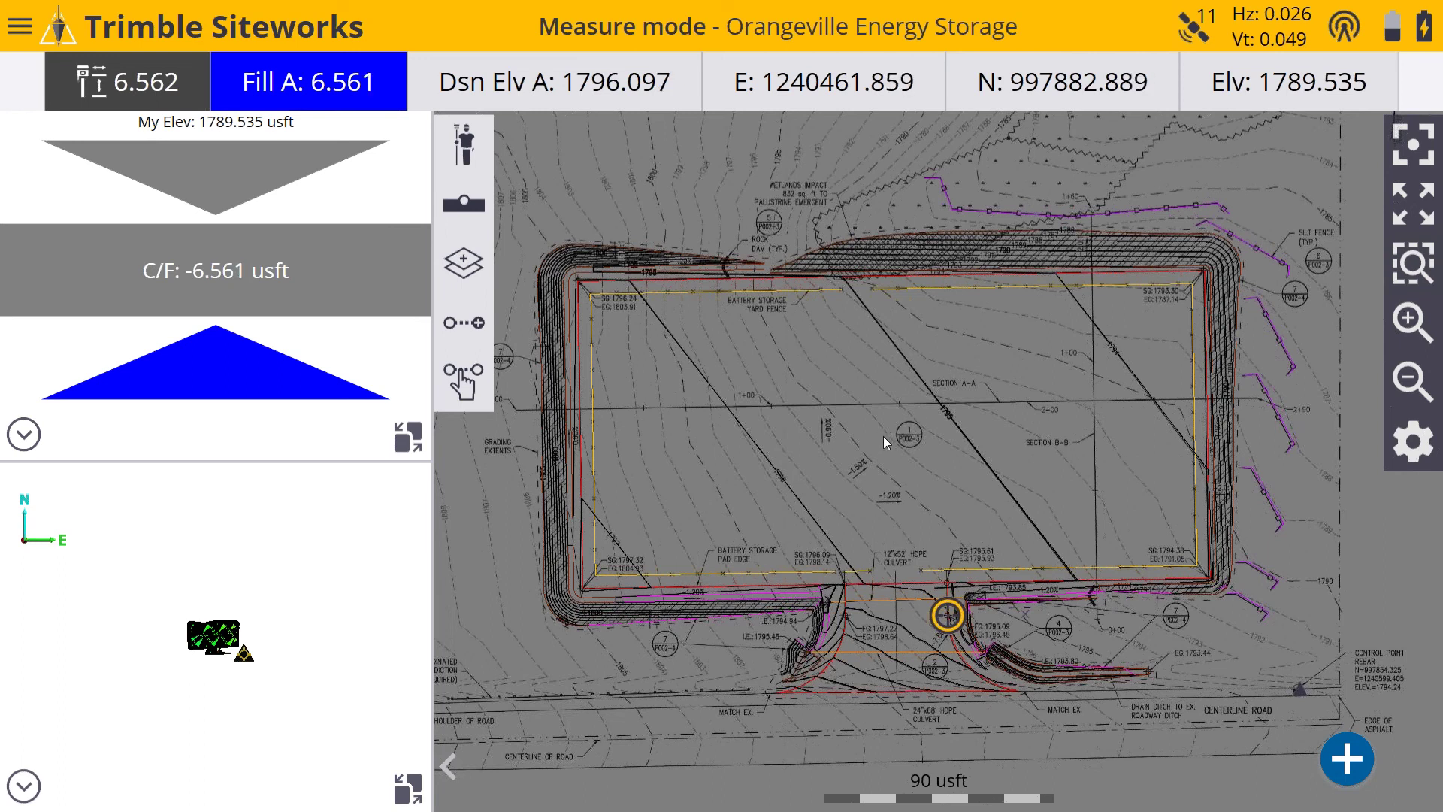
left_click_drag(887, 442, 892, 430)
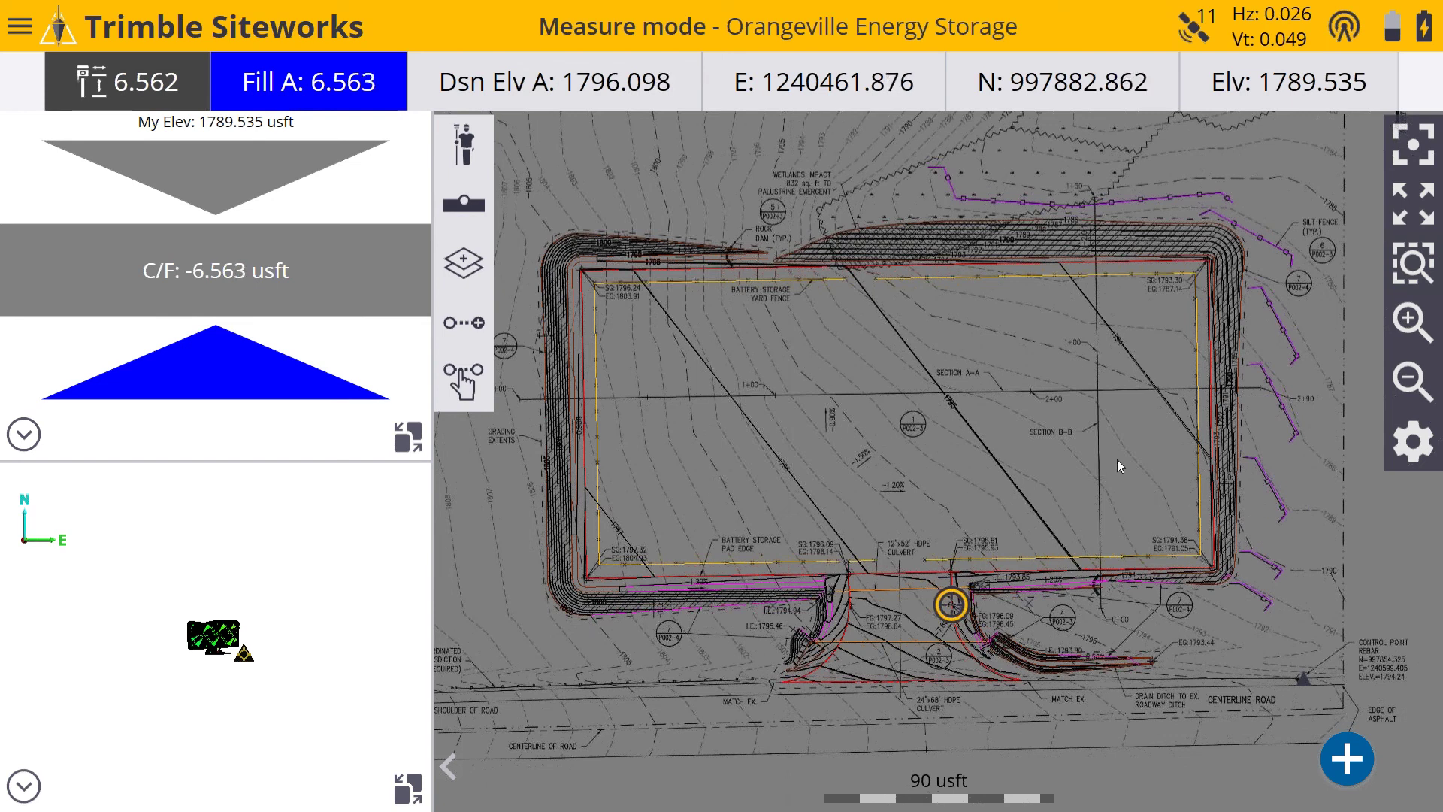
left_click_drag(1115, 454, 1112, 449)
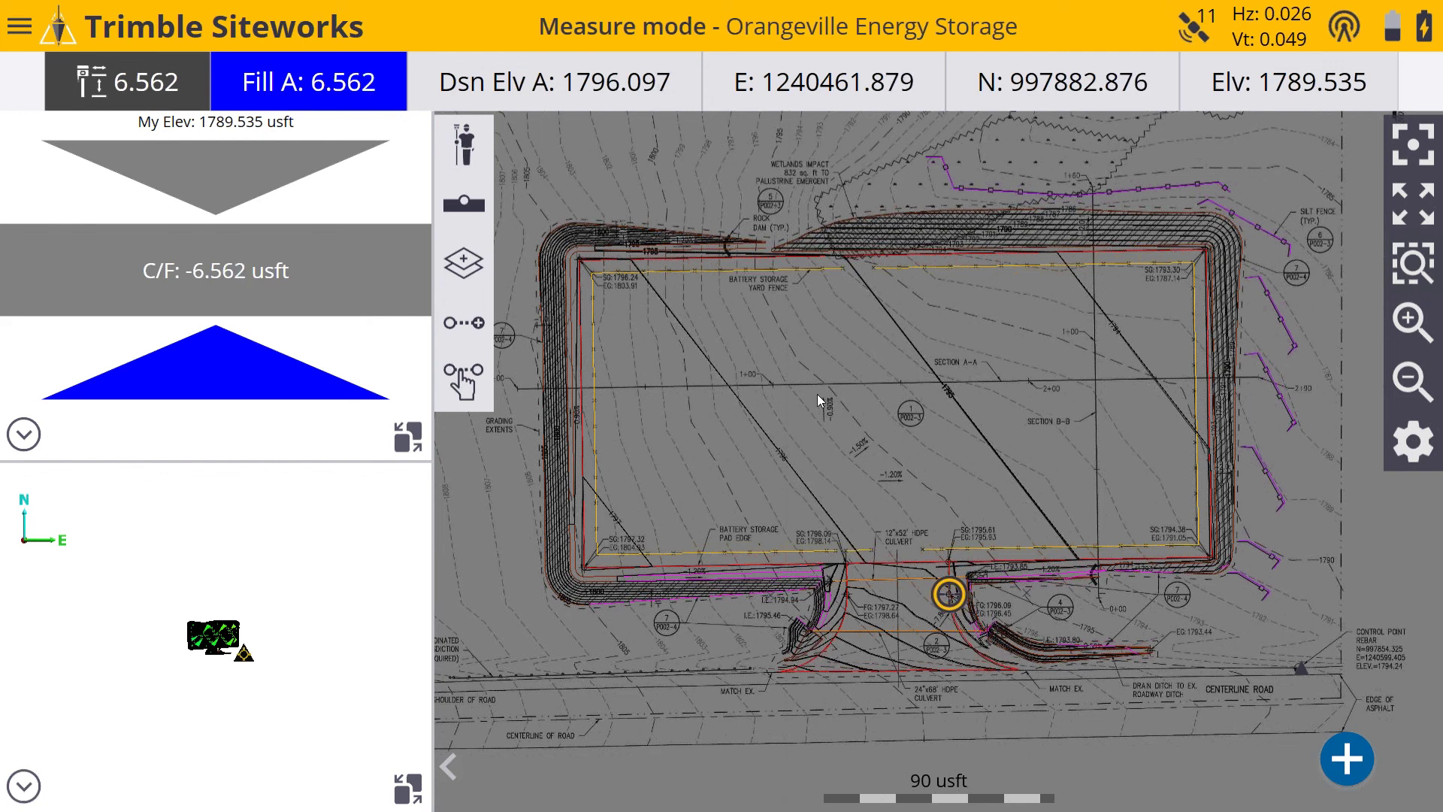
- Place the emulated rover at the southwest corner of the yard fence, near the SG:1797.32 label
left_click_drag(818, 394, 805, 380)
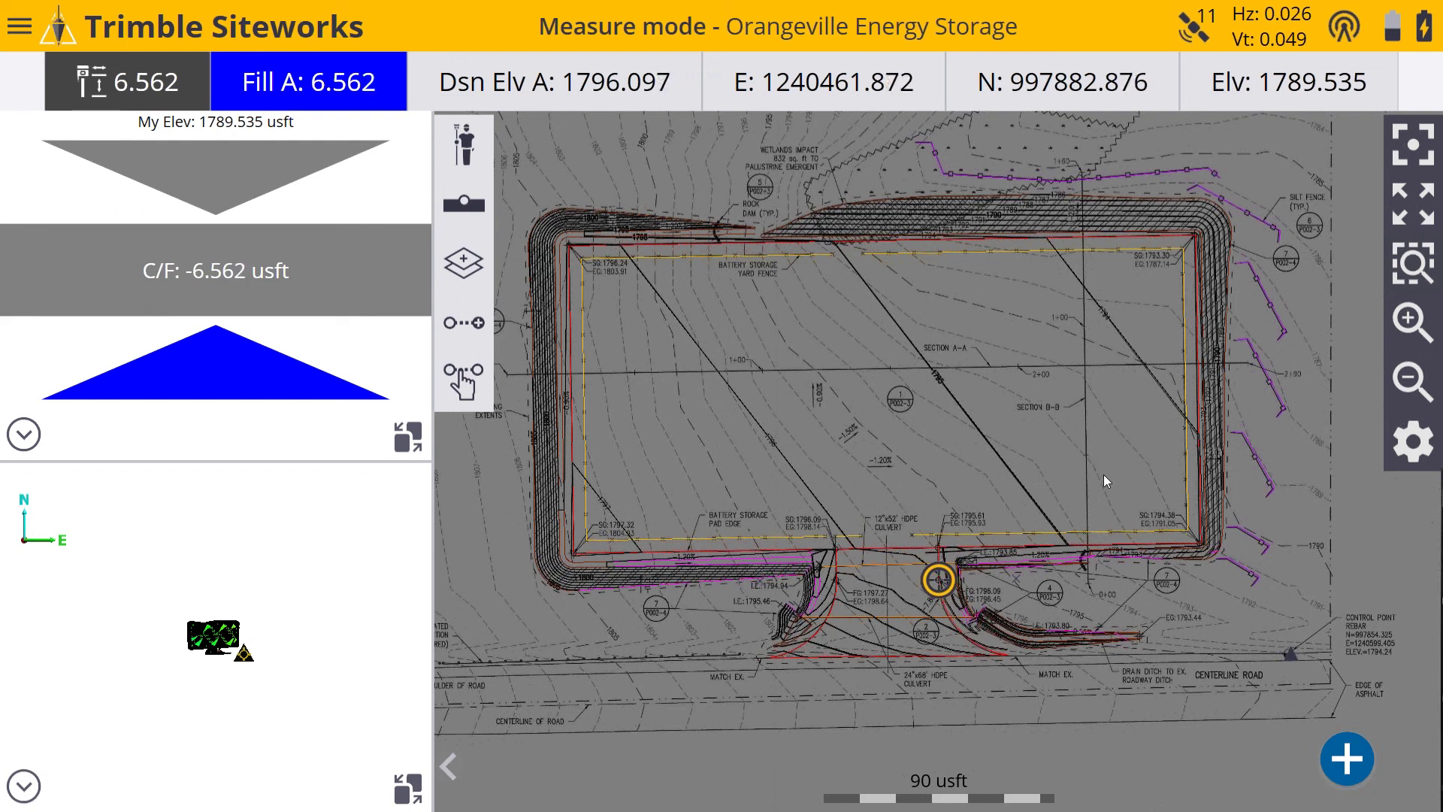
left_click_drag(1000, 489, 1042, 443)
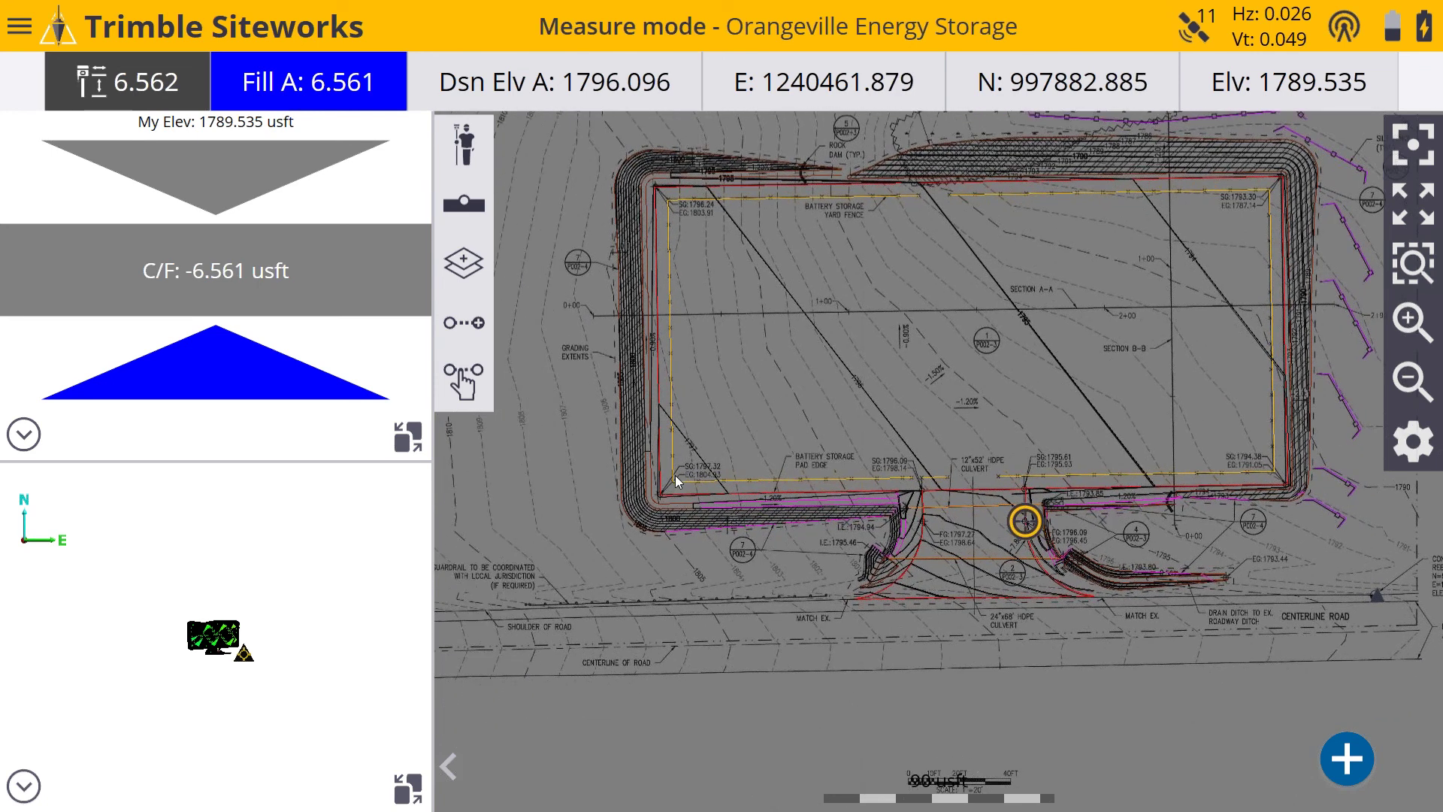
left_click(675, 475)
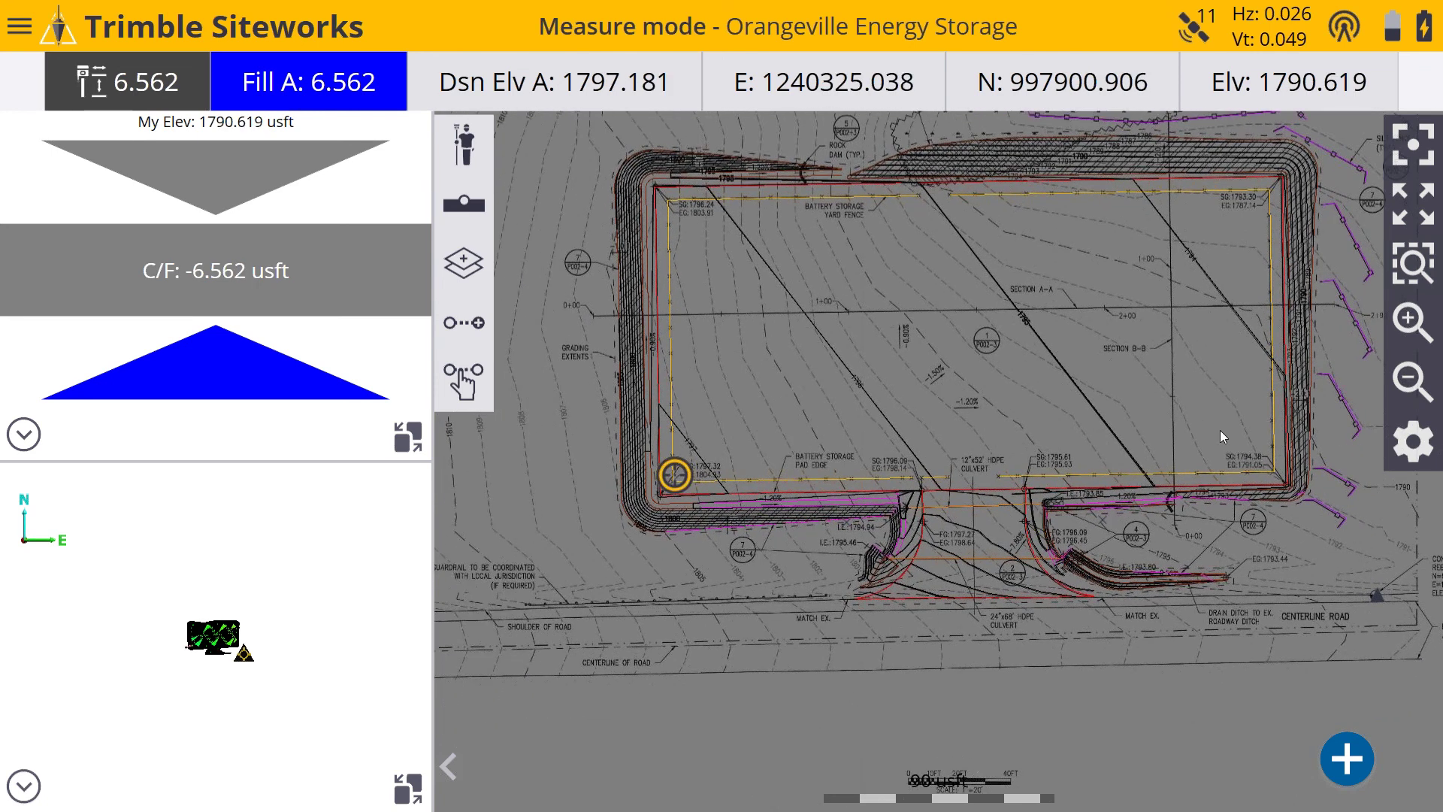